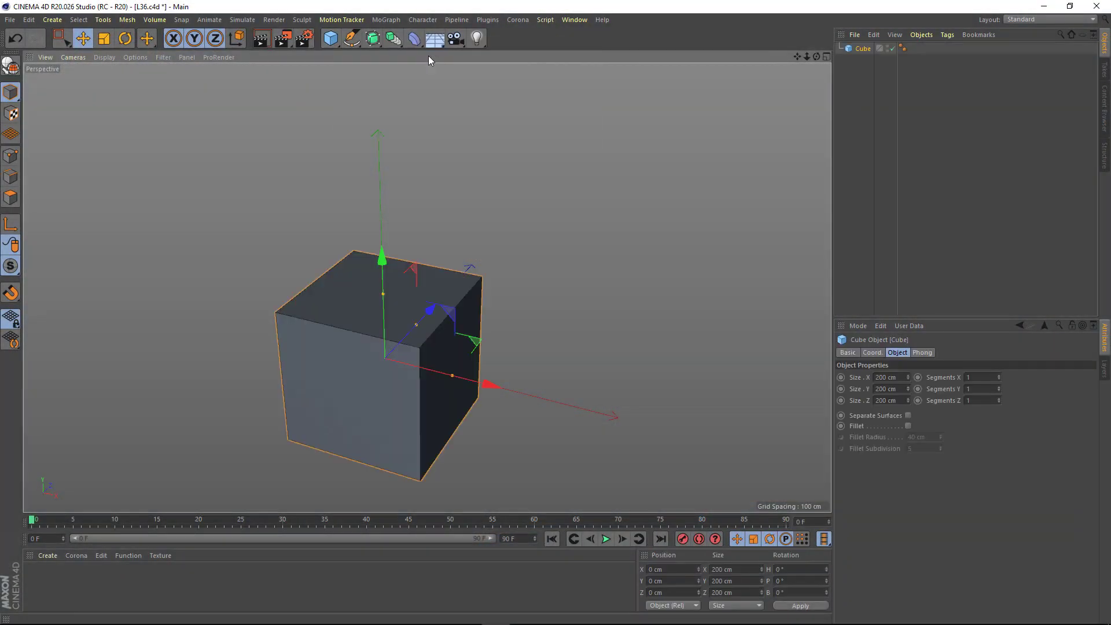
# Give the cube 7 width segments and a size of 325 × 445 × 50 cm.
pyautogui.click(969, 377)
pyautogui.write('7')
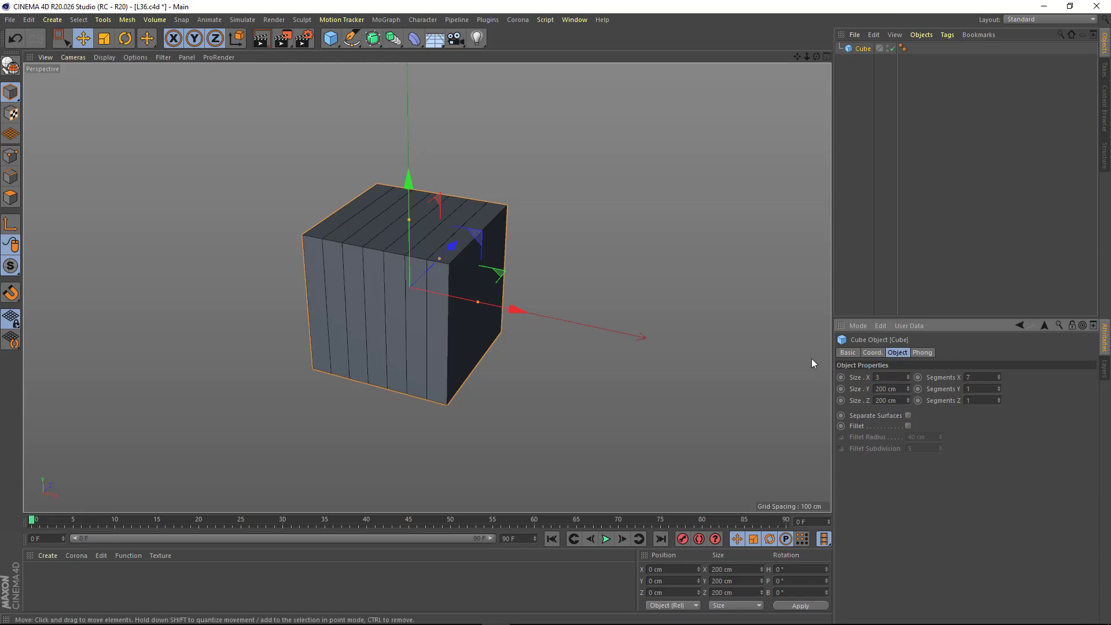
pyautogui.write('25')
pyautogui.press('Return')
pyautogui.click(885, 389)
pyautogui.write('445')
pyautogui.press('Return')
pyautogui.write('50')
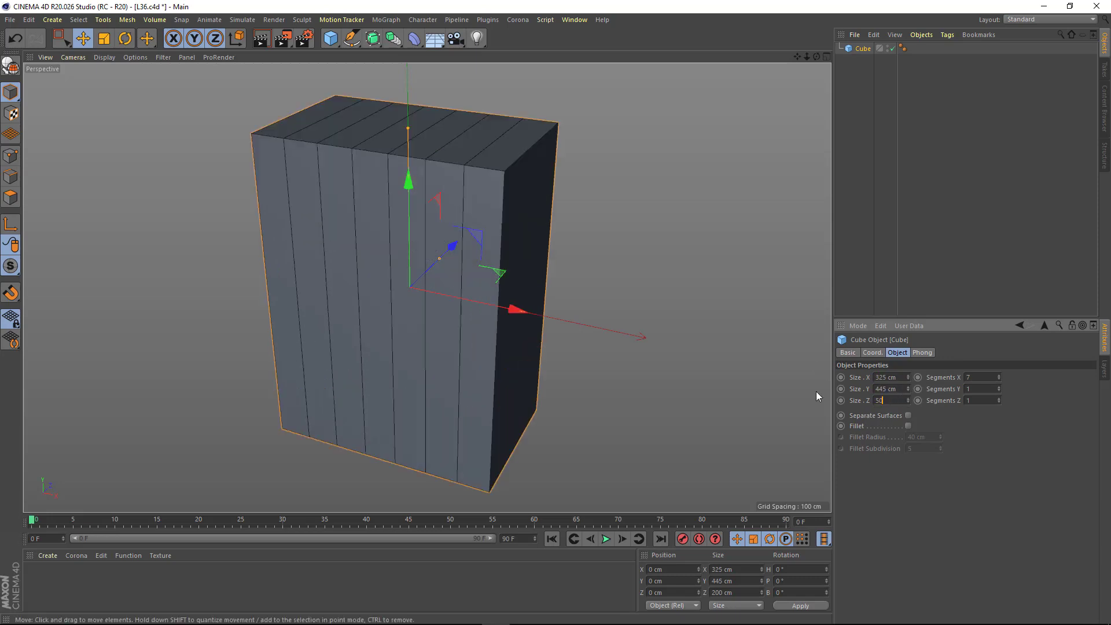
pyautogui.press('Return')
# Convert the thin slab to an editable mesh in polygon mode.
pyautogui.keyDown('alt'); pyautogui.moveTo(460, 228); pyautogui.dragTo(91, 133); pyautogui.keyUp('alt')
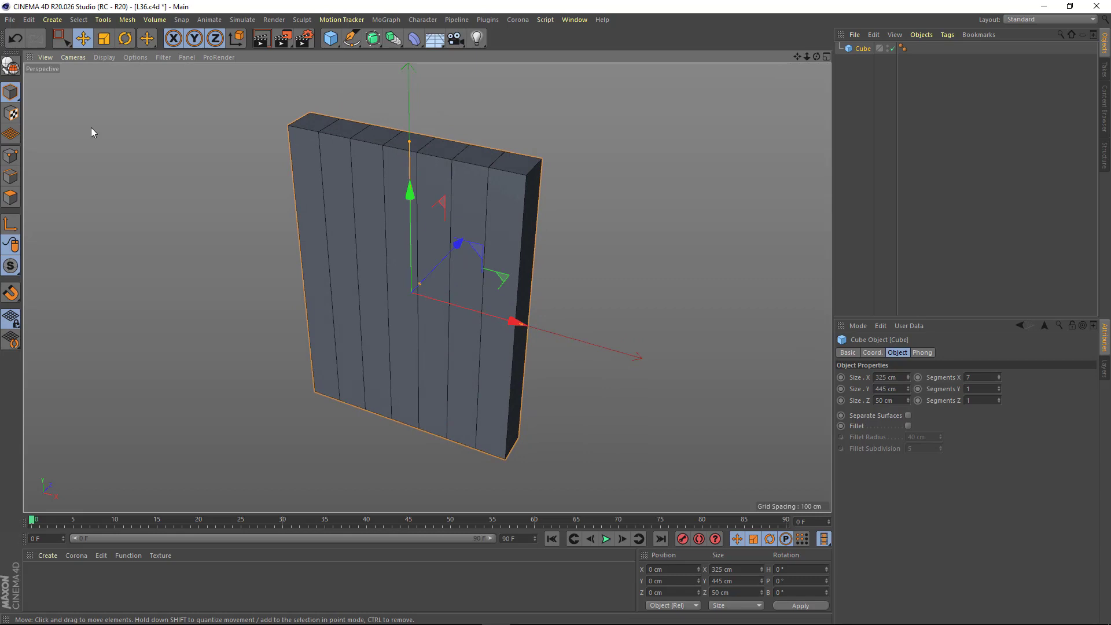
pyautogui.click(10, 68)
pyautogui.click(11, 197)
# Add a horizontal loop cut near the top of the slab.
pyautogui.rightClick(221, 269)
pyautogui.click(220, 262)
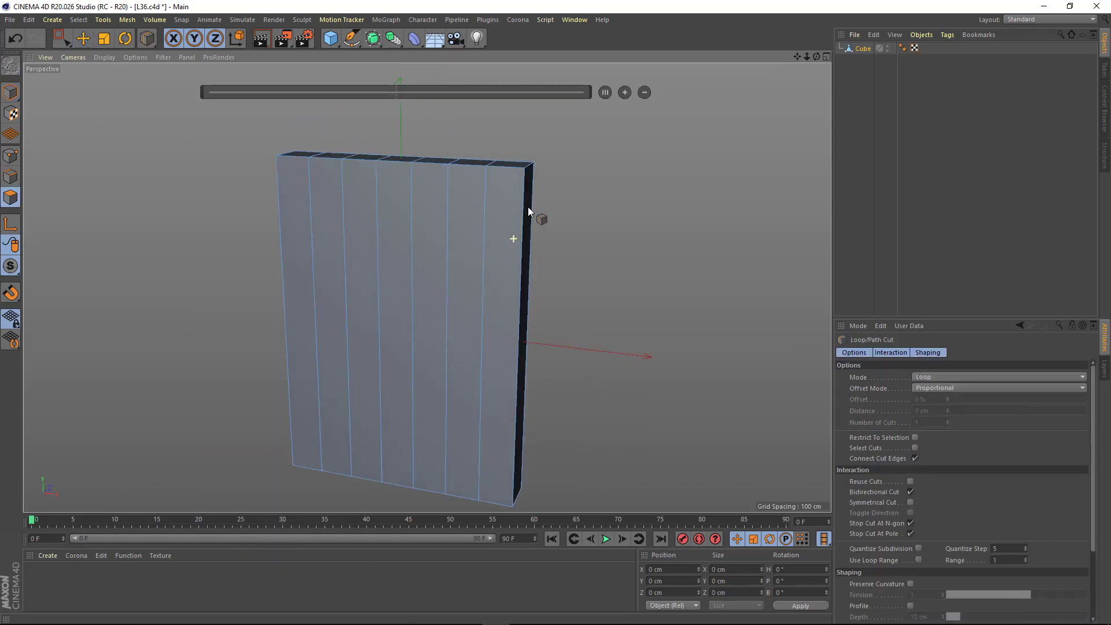
pyautogui.click(524, 216)
pyautogui.press('e')
# Select three lower vertical strips on the front and back, then delete them.
pyautogui.click(474, 246)
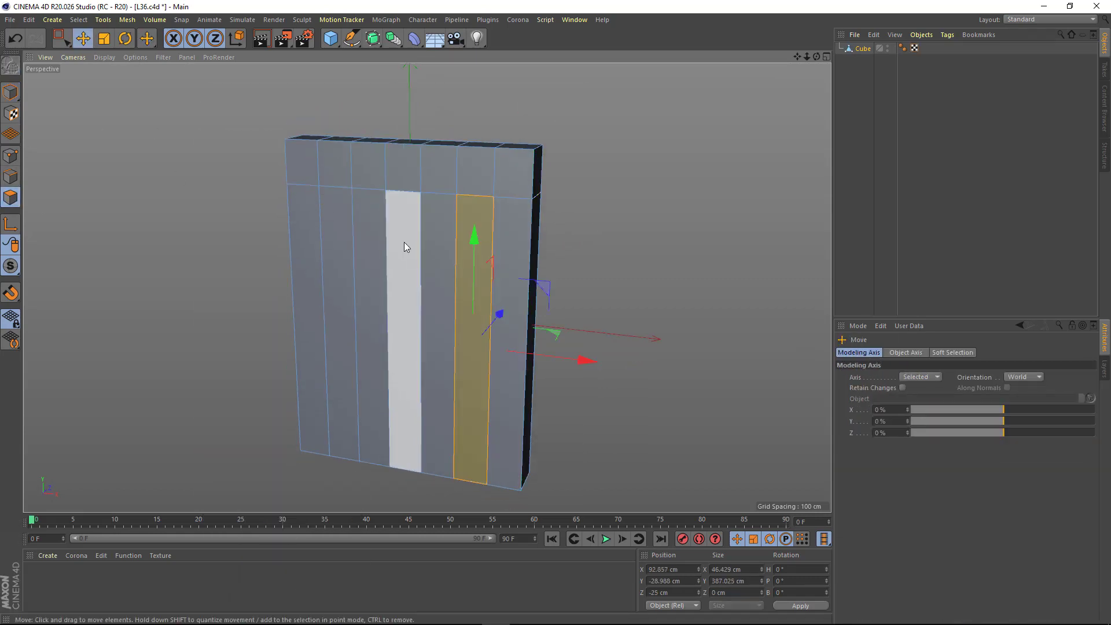
pyautogui.keyDown('shift'); pyautogui.click(404, 247); pyautogui.keyUp('shift')
pyautogui.keyDown('shift'); pyautogui.click(353, 246); pyautogui.keyUp('shift')
pyautogui.moveTo(353, 247)
pyautogui.keyDown('alt'); pyautogui.mouseDown()
pyautogui.moveTo(470, 282)
pyautogui.moveTo(485, 363)
pyautogui.mouseUp(); pyautogui.keyUp('alt')
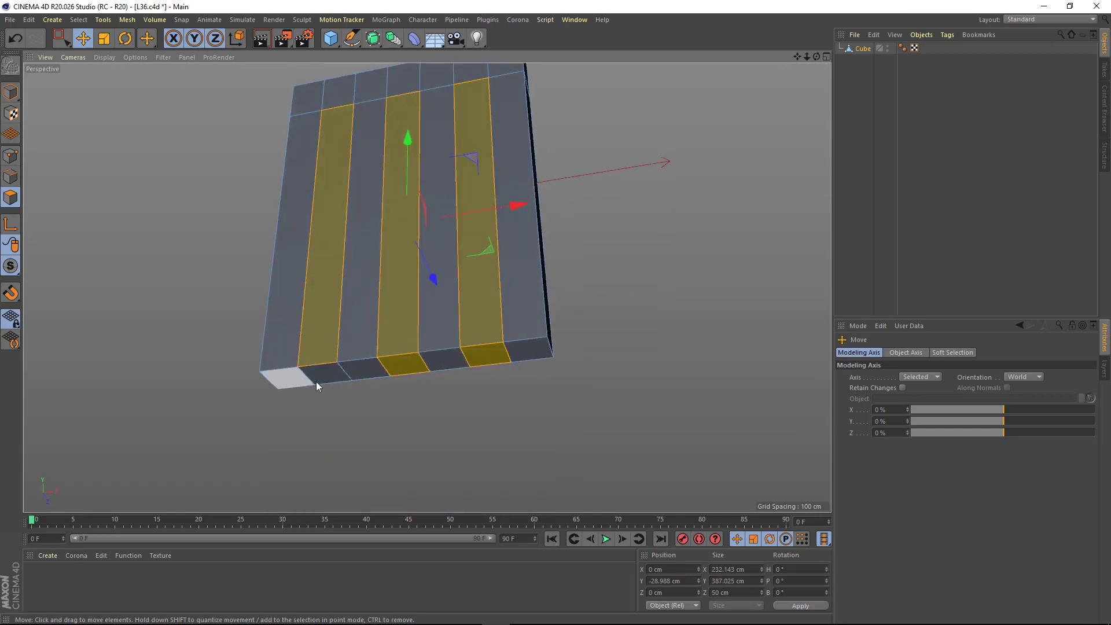
pyautogui.moveTo(316, 381)
pyautogui.keyDown('alt'); pyautogui.mouseDown()
pyautogui.moveTo(185, 294)
pyautogui.moveTo(347, 186)
pyautogui.mouseUp(); pyautogui.keyUp('alt')
pyautogui.click(347, 179)
pyautogui.keyDown('shift'); pyautogui.click(422, 173); pyautogui.keyUp('shift')
pyautogui.keyDown('shift'); pyautogui.click(483, 168); pyautogui.keyUp('shift')
pyautogui.press('Delete')
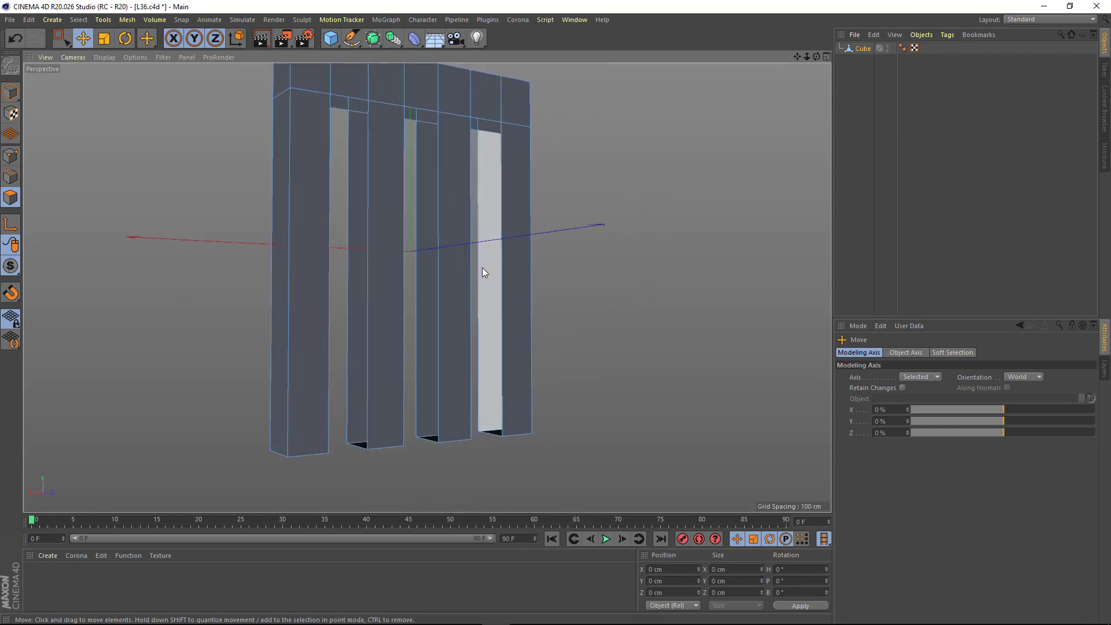
# Bridge the open edges across a gap to close its side wall.
pyautogui.moveTo(484, 272)
pyautogui.keyDown('alt'); pyautogui.mouseDown()
pyautogui.moveTo(526, 297)
pyautogui.moveTo(518, 268)
pyautogui.mouseUp(); pyautogui.keyUp('alt')
pyautogui.rightClick(570, 268)
pyautogui.click(595, 110)
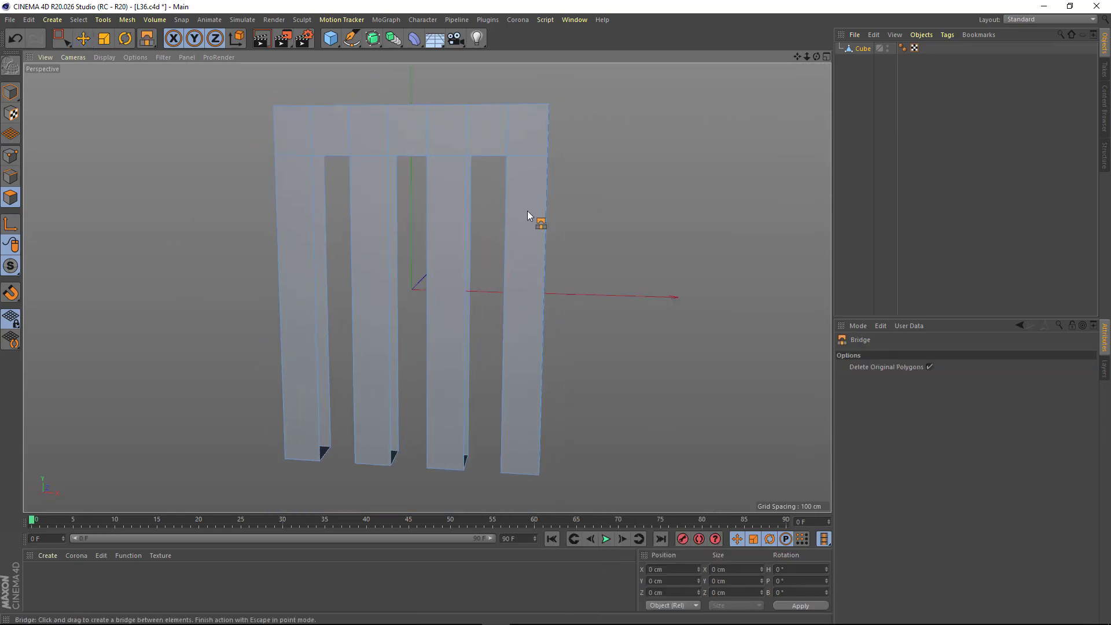
pyautogui.keyDown('alt'); pyautogui.moveTo(528, 216); pyautogui.dragTo(544, 188, button='right'); pyautogui.keyUp('alt')
pyautogui.keyDown('alt'); pyautogui.moveTo(311, 221); pyautogui.dragTo(477, 158); pyautogui.keyUp('alt')
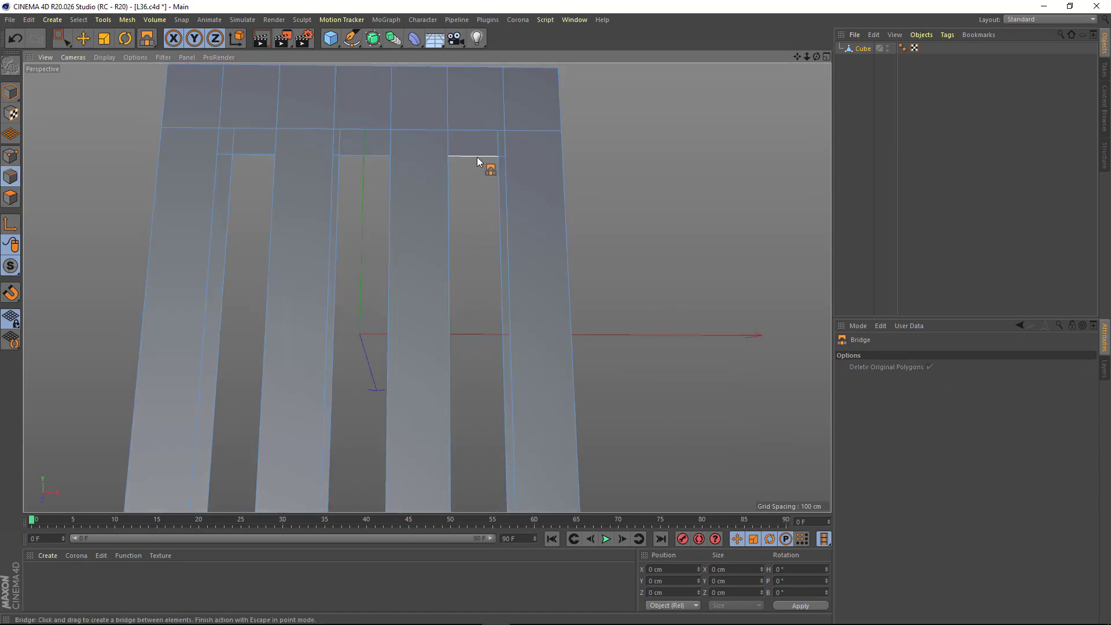
pyautogui.moveTo(502, 222)
pyautogui.keyDown('alt'); pyautogui.mouseDown()
pyautogui.moveTo(455, 253)
pyautogui.moveTo(457, 276)
pyautogui.moveTo(413, 176)
pyautogui.moveTo(439, 259)
pyautogui.mouseUp(); pyautogui.keyUp('alt')
# Inspect the prongs from below, with polygon mode and freehand selection active.
pyautogui.scroll(3, 454, 288)
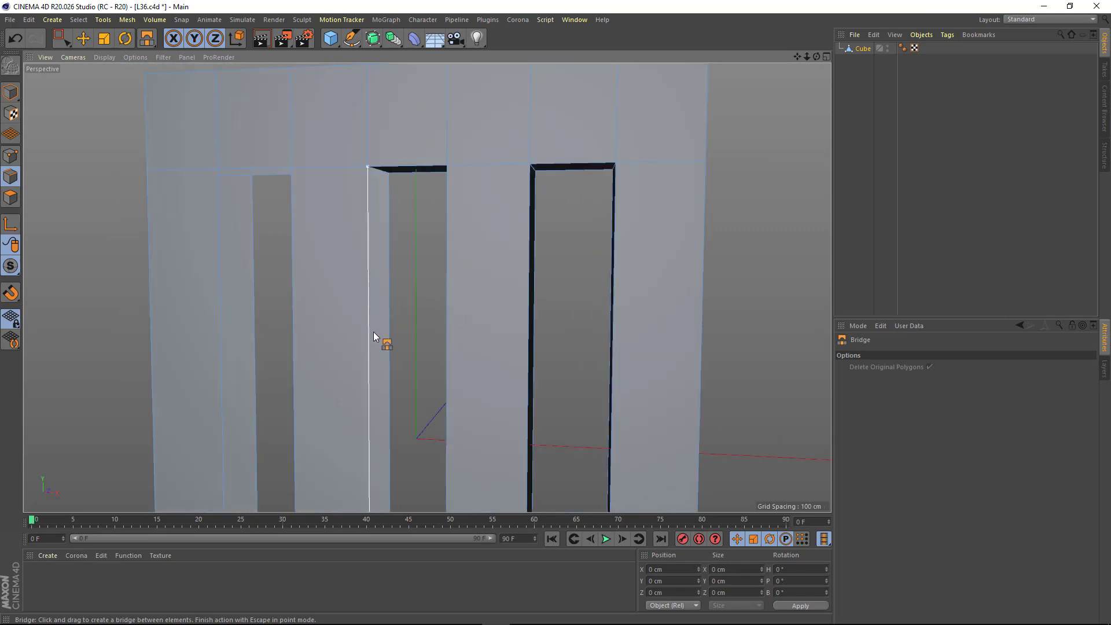
pyautogui.moveTo(373, 332)
pyautogui.keyDown('alt'); pyautogui.mouseDown()
pyautogui.moveTo(339, 248)
pyautogui.moveTo(390, 285)
pyautogui.moveTo(416, 208)
pyautogui.mouseUp(); pyautogui.keyUp('alt')
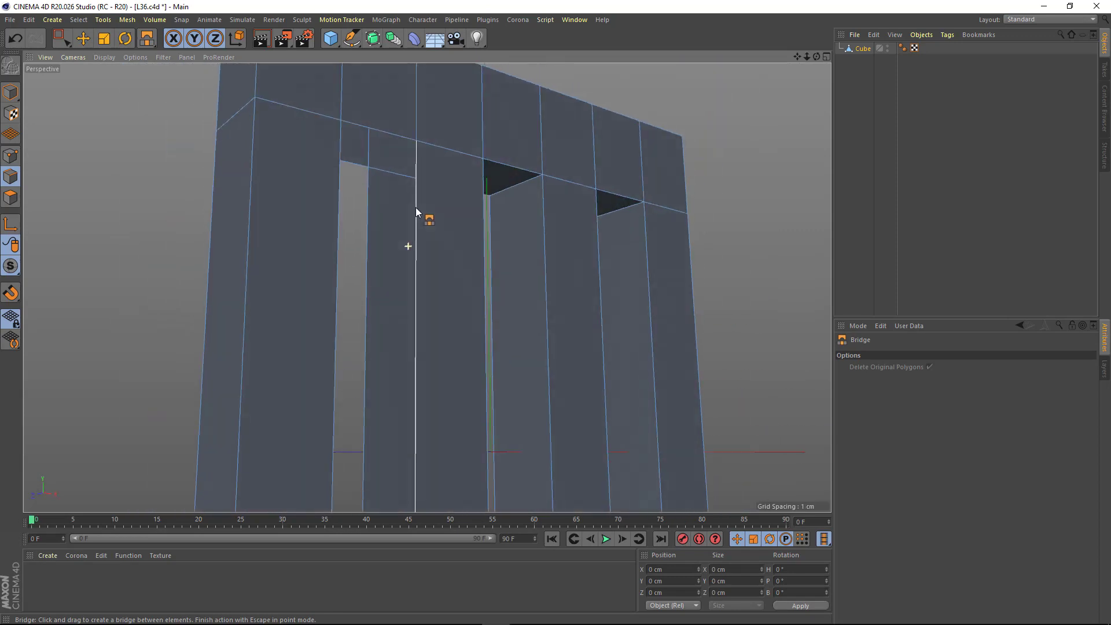
pyautogui.moveTo(374, 134)
pyautogui.keyDown('alt'); pyautogui.mouseDown()
pyautogui.moveTo(446, 305)
pyautogui.moveTo(425, 312)
pyautogui.moveTo(409, 255)
pyautogui.moveTo(394, 309)
pyautogui.mouseUp(); pyautogui.keyUp('alt')
pyautogui.press('e')
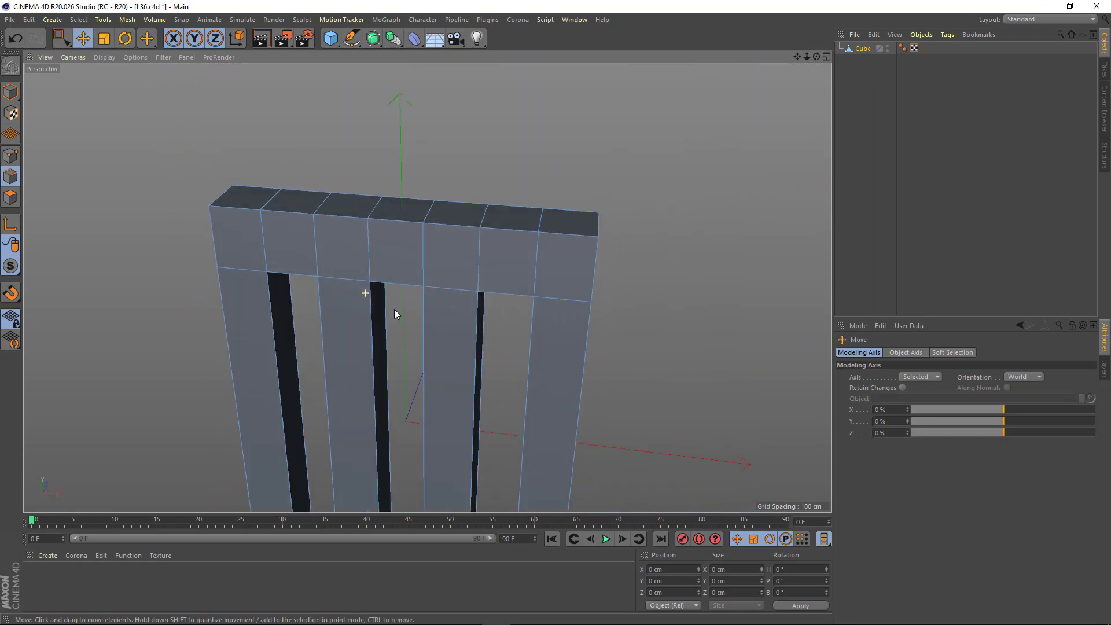
pyautogui.press('Return')
pyautogui.press('9')
pyautogui.moveTo(250, 208)
pyautogui.keyDown('alt'); pyautogui.mouseDown()
pyautogui.moveTo(240, 210)
pyautogui.moveTo(503, 218)
pyautogui.moveTo(564, 205)
pyautogui.mouseUp(); pyautogui.keyUp('alt')
# Select the top polygon row, then raise it and scale it narrower.
pyautogui.click(867, 352)
pyautogui.moveTo(564, 205)
pyautogui.keyDown('alt'); pyautogui.mouseDown()
pyautogui.moveTo(404, 168)
pyautogui.moveTo(395, 89)
pyautogui.mouseUp(); pyautogui.keyUp('alt')
pyautogui.press('t')
pyautogui.keyDown('alt'); pyautogui.moveTo(399, 208); pyautogui.dragTo(401, 265, button='middle'); pyautogui.keyUp('alt')
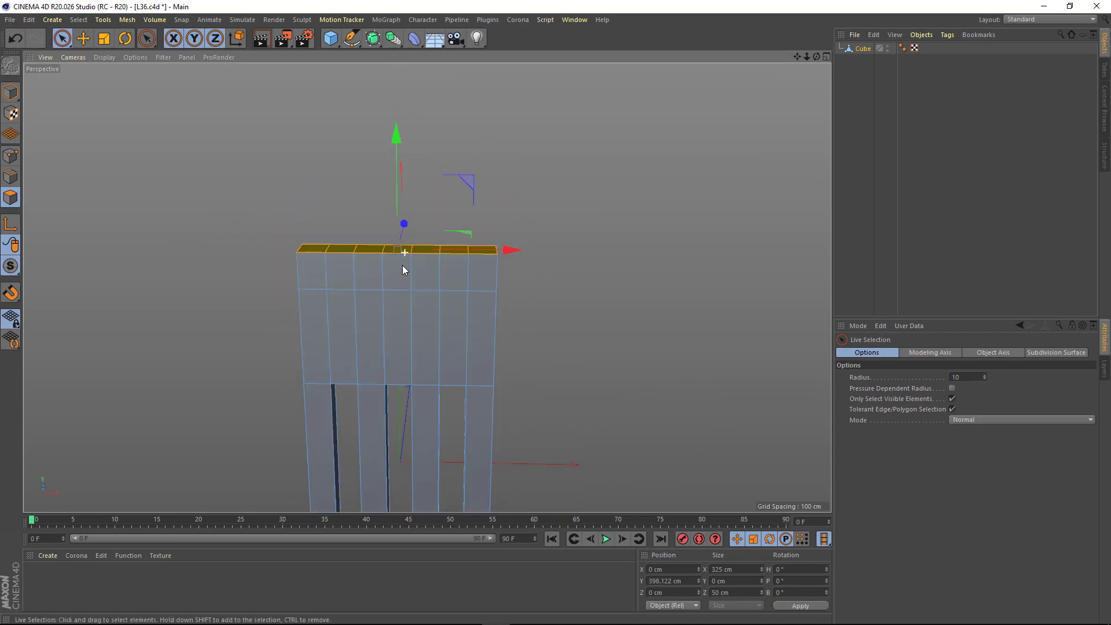
pyautogui.moveTo(489, 255); pyautogui.dragTo(504, 253)
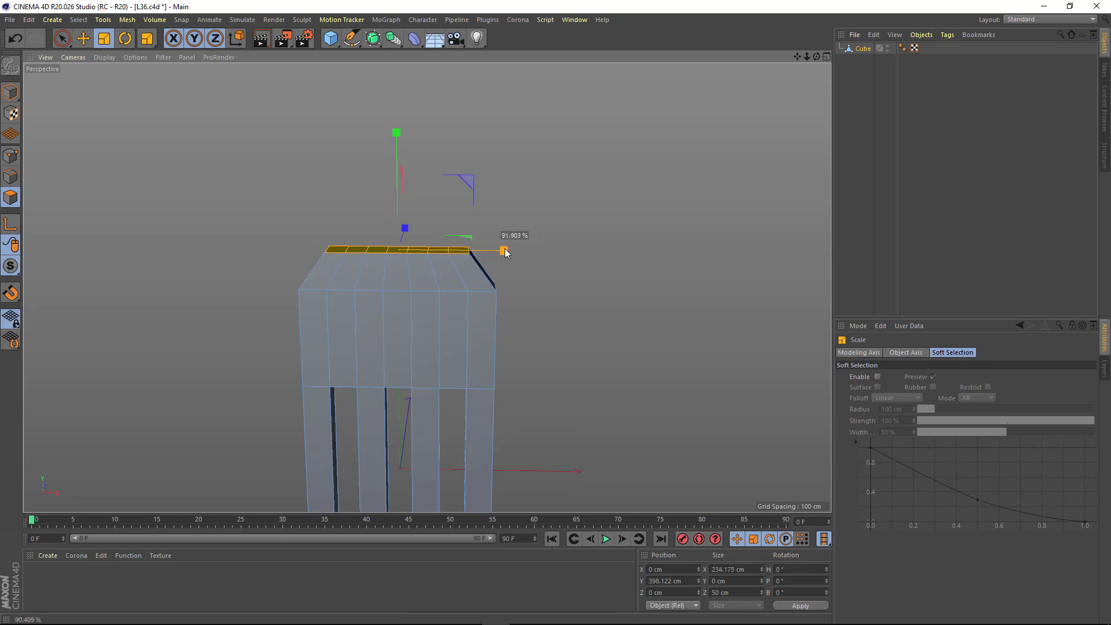
pyautogui.moveTo(514, 214)
pyautogui.mouseDown()
pyautogui.moveTo(469, 213)
pyautogui.moveTo(345, 339)
pyautogui.moveTo(401, 184)
pyautogui.mouseUp()
# Narrow the top polygons again and raise them to form the neck.
pyautogui.press('e')
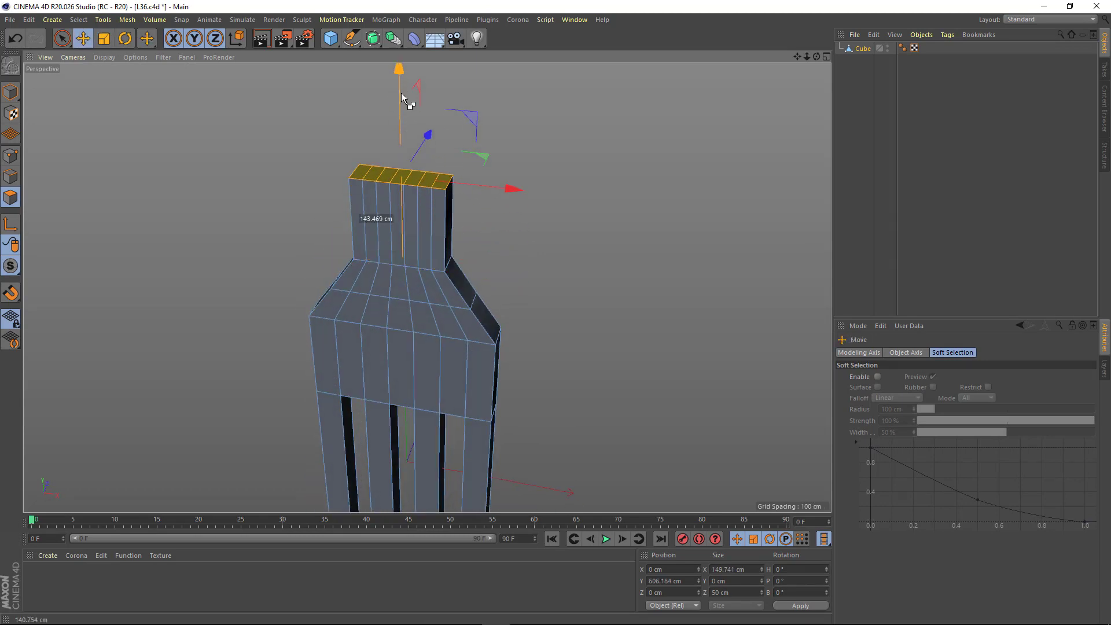
pyautogui.keyDown('alt'); pyautogui.moveTo(401, 92); pyautogui.dragTo(434, 210); pyautogui.keyUp('alt')
pyautogui.hotkey('ctrl', 'z')
pyautogui.press('t')
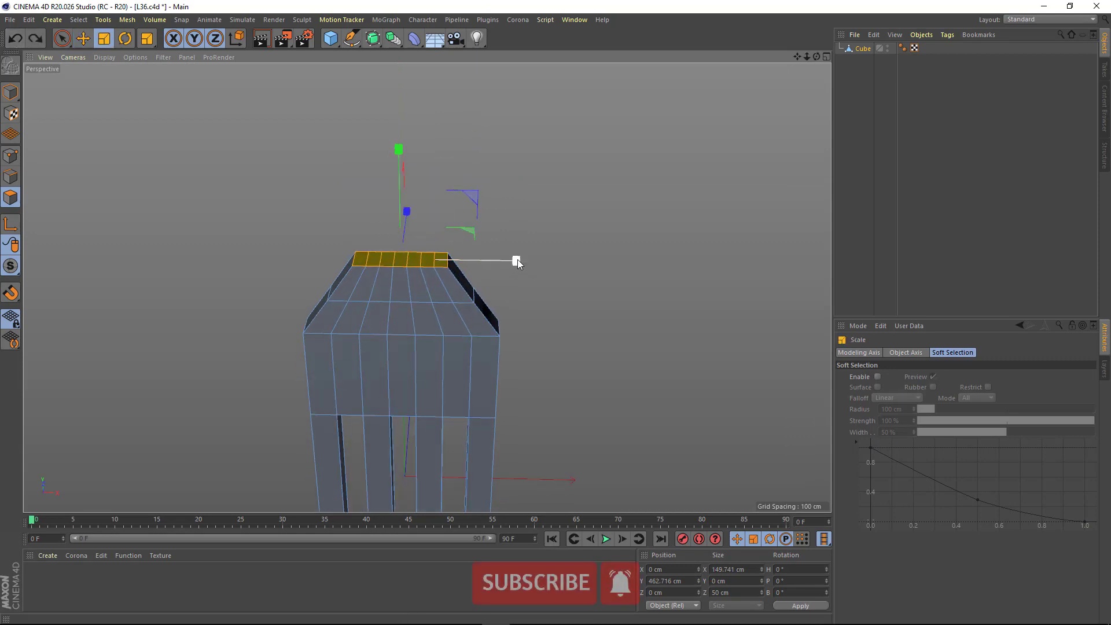
pyautogui.moveTo(517, 259); pyautogui.dragTo(494, 259)
pyautogui.press('e')
pyautogui.moveTo(398, 128); pyautogui.dragTo(398, 55)
# Stretch the top polygons far upward into a long handle.
pyautogui.keyDown('alt'); pyautogui.moveTo(363, 226); pyautogui.dragTo(403, 234); pyautogui.keyUp('alt')
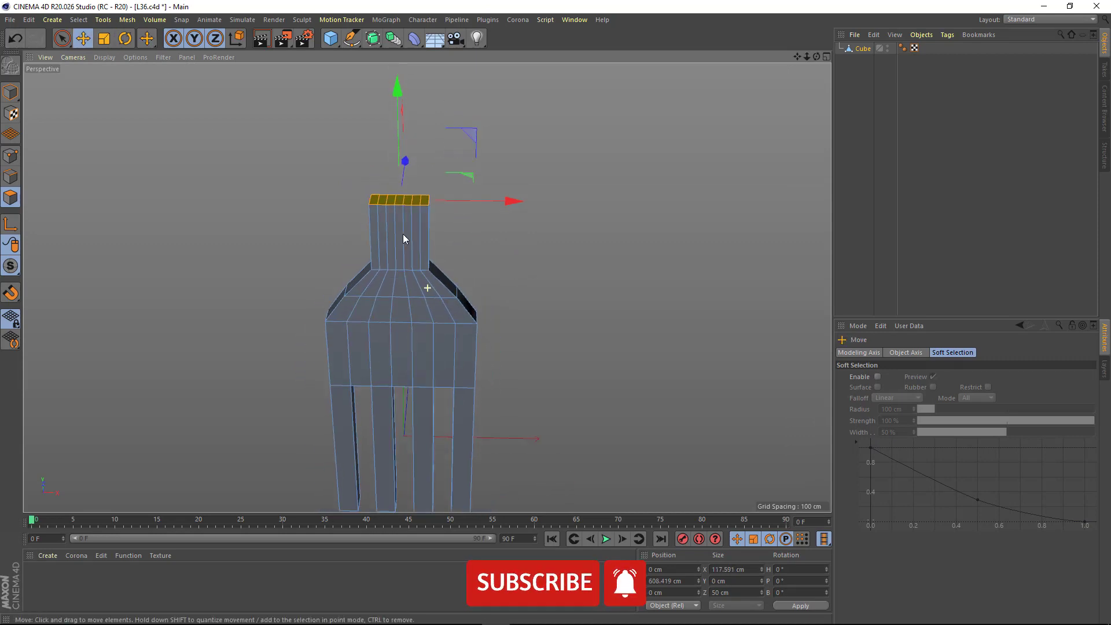
pyautogui.scroll(-3, 402, 234)
pyautogui.keyDown('alt'); pyautogui.moveTo(393, 304); pyautogui.dragTo(409, 203); pyautogui.keyUp('alt')
pyautogui.moveTo(400, 150)
pyautogui.keyDown('alt'); pyautogui.mouseDown()
pyautogui.moveTo(409, 175)
pyautogui.moveTo(409, 109)
pyautogui.mouseUp(); pyautogui.keyUp('alt')
pyautogui.scroll(2, 421, 279)
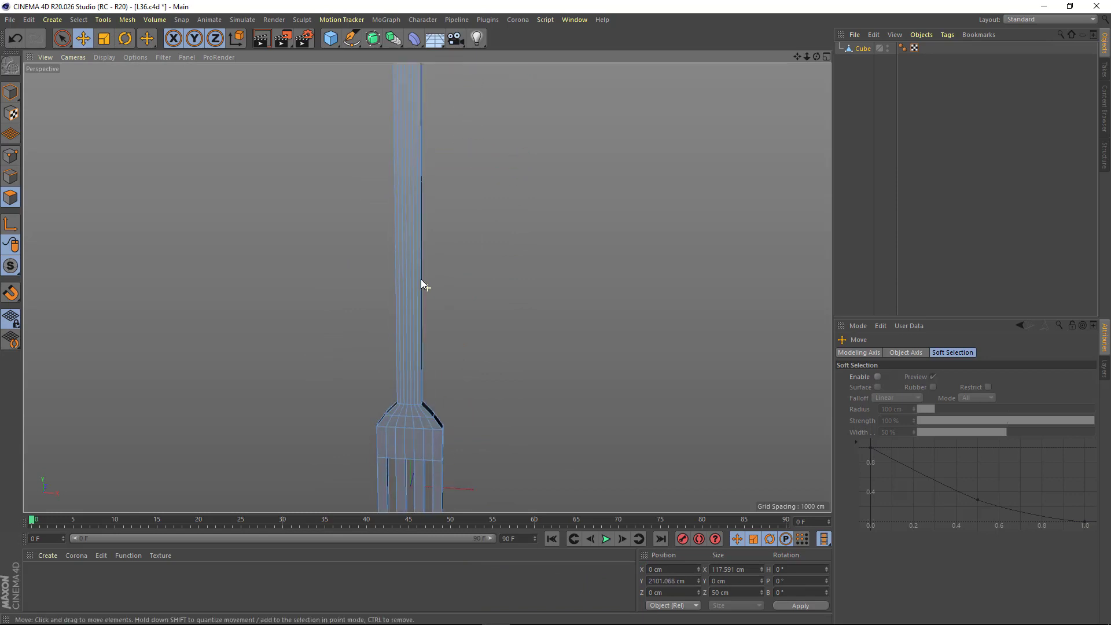
# Add a loop cut across the fork handle and resize that edge loop.
pyautogui.rightClick(436, 317)
pyautogui.click(484, 283)
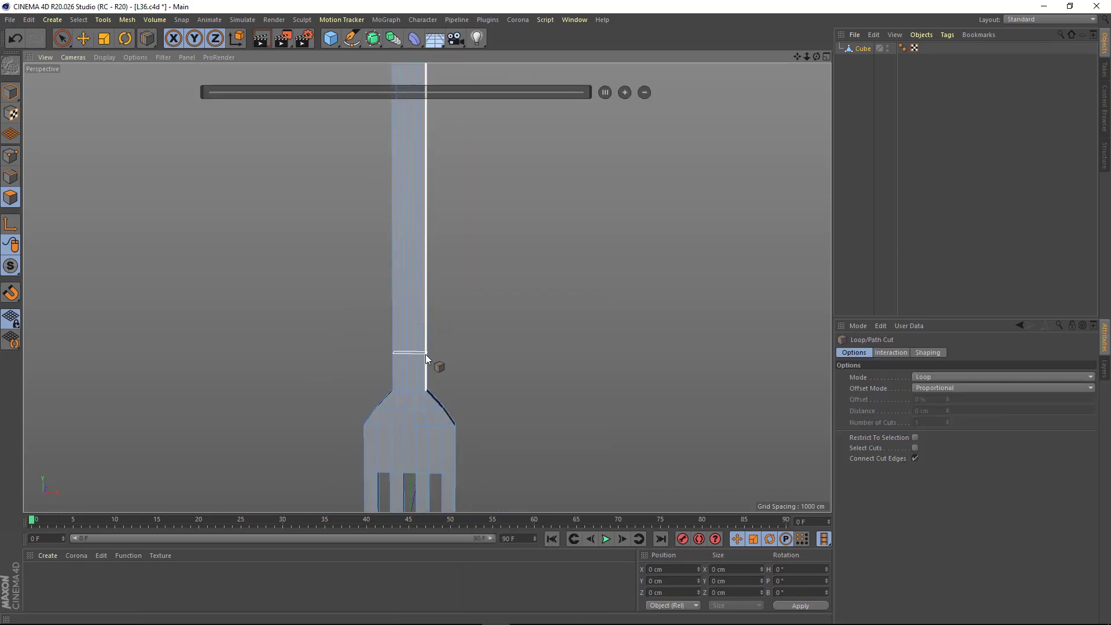
pyautogui.moveTo(420, 338)
pyautogui.keyDown('alt'); pyautogui.mouseDown()
pyautogui.moveTo(405, 317)
pyautogui.moveTo(428, 222)
pyautogui.moveTo(434, 230)
pyautogui.moveTo(385, 178)
pyautogui.moveTo(443, 249)
pyautogui.moveTo(414, 256)
pyautogui.mouseUp(); pyautogui.keyUp('alt')
pyautogui.click(422, 234)
pyautogui.press('e')
pyautogui.press('Return')
pyautogui.moveTo(579, 252); pyautogui.dragTo(579, 249)
pyautogui.moveTo(578, 248)
pyautogui.keyDown('alt'); pyautogui.mouseDown()
pyautogui.moveTo(383, 261)
pyautogui.moveTo(418, 238)
pyautogui.mouseUp(); pyautogui.keyUp('alt')
# Select the handle's upper and lower edge loops and widen them.
pyautogui.doubleClick(418, 238)
pyautogui.moveTo(561, 254)
pyautogui.mouseDown()
pyautogui.moveTo(416, 290)
pyautogui.moveTo(412, 207)
pyautogui.moveTo(389, 234)
pyautogui.moveTo(440, 233)
pyautogui.moveTo(439, 258)
pyautogui.moveTo(436, 239)
pyautogui.moveTo(524, 300)
pyautogui.moveTo(427, 372)
pyautogui.mouseUp()
pyautogui.doubleClick(435, 236)
pyautogui.doubleClick(427, 372)
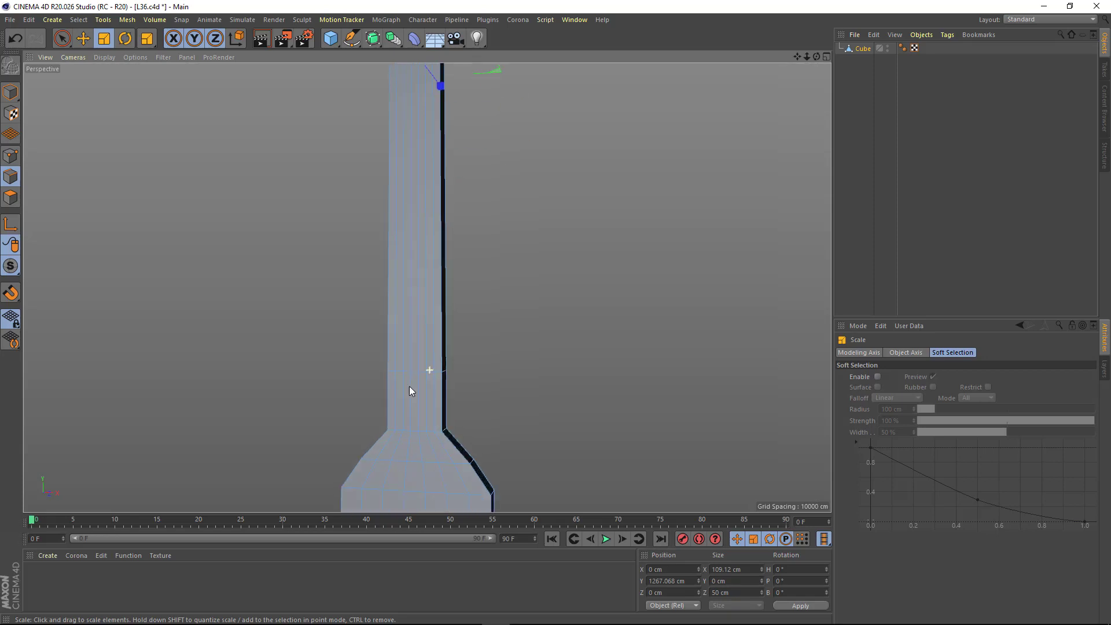
pyautogui.keyDown('alt'); pyautogui.moveTo(408, 387); pyautogui.dragTo(538, 398, button='right'); pyautogui.keyUp('alt')
pyautogui.moveTo(495, 382); pyautogui.dragTo(496, 381)
pyautogui.moveTo(497, 380)
pyautogui.keyDown('alt'); pyautogui.mouseDown()
pyautogui.moveTo(391, 345)
pyautogui.moveTo(418, 203)
pyautogui.moveTo(238, 306)
pyautogui.moveTo(541, 371)
pyautogui.mouseUp(); pyautogui.keyUp('alt')
pyautogui.moveTo(541, 371)
pyautogui.keyDown('alt'); pyautogui.mouseDown()
pyautogui.moveTo(429, 374)
pyautogui.moveTo(449, 392)
pyautogui.mouseUp(); pyautogui.keyUp('alt')
pyautogui.moveTo(528, 372)
pyautogui.mouseDown()
pyautogui.moveTo(541, 371)
pyautogui.moveTo(387, 356)
pyautogui.moveTo(406, 292)
pyautogui.moveTo(458, 287)
pyautogui.moveTo(400, 356)
pyautogui.moveTo(371, 347)
pyautogui.moveTo(446, 315)
pyautogui.moveTo(389, 359)
pyautogui.mouseUp()
# Nudge the tine-end polygons so the prong tips taper to about 9.8 cm deep.
pyautogui.click(12, 195)
pyautogui.press('e')
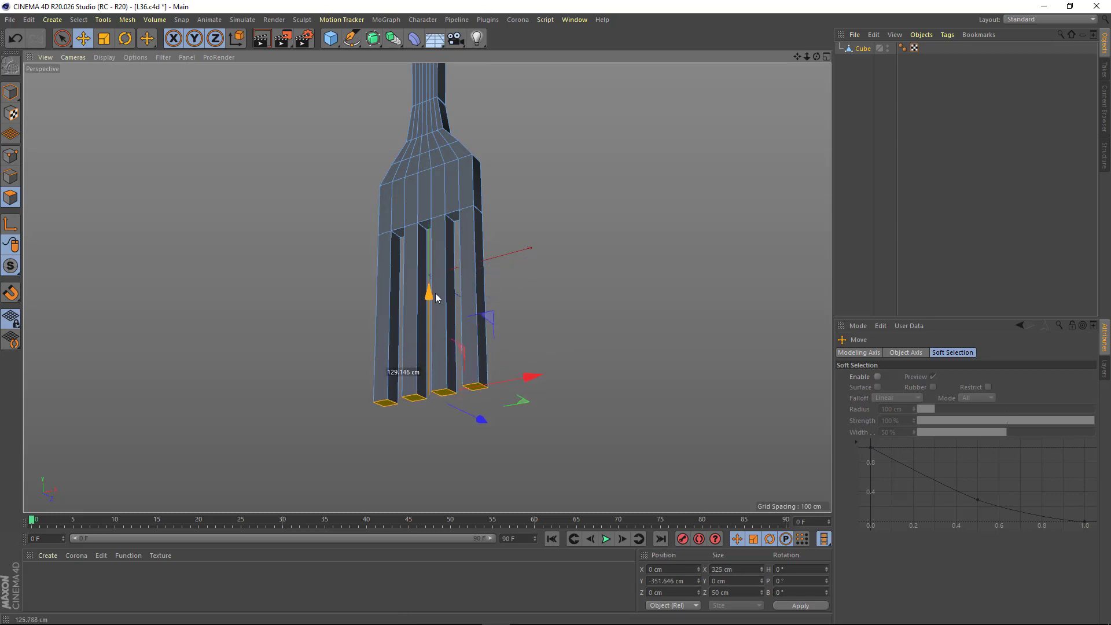
pyautogui.moveTo(435, 298)
pyautogui.mouseDown()
pyautogui.moveTo(304, 366)
pyautogui.moveTo(466, 358)
pyautogui.moveTo(463, 406)
pyautogui.moveTo(434, 423)
pyautogui.moveTo(426, 287)
pyautogui.moveTo(446, 409)
pyautogui.moveTo(451, 258)
pyautogui.moveTo(427, 277)
pyautogui.moveTo(564, 265)
pyautogui.mouseUp()
pyautogui.press('t')
pyautogui.click(564, 266)
pyautogui.scroll(3, 425, 348)
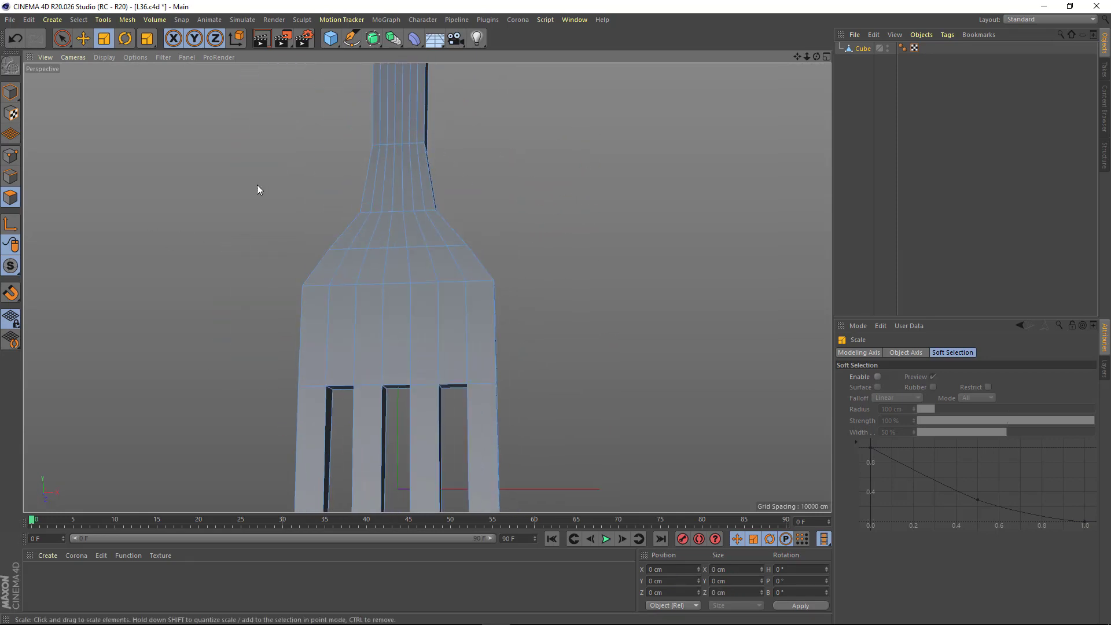
# Turn on midpoint snapping.
pyautogui.moveTo(258, 185)
pyautogui.keyDown('alt'); pyautogui.mouseDown()
pyautogui.moveTo(272, 250)
pyautogui.moveTo(274, 230)
pyautogui.mouseUp(); pyautogui.keyUp('alt')
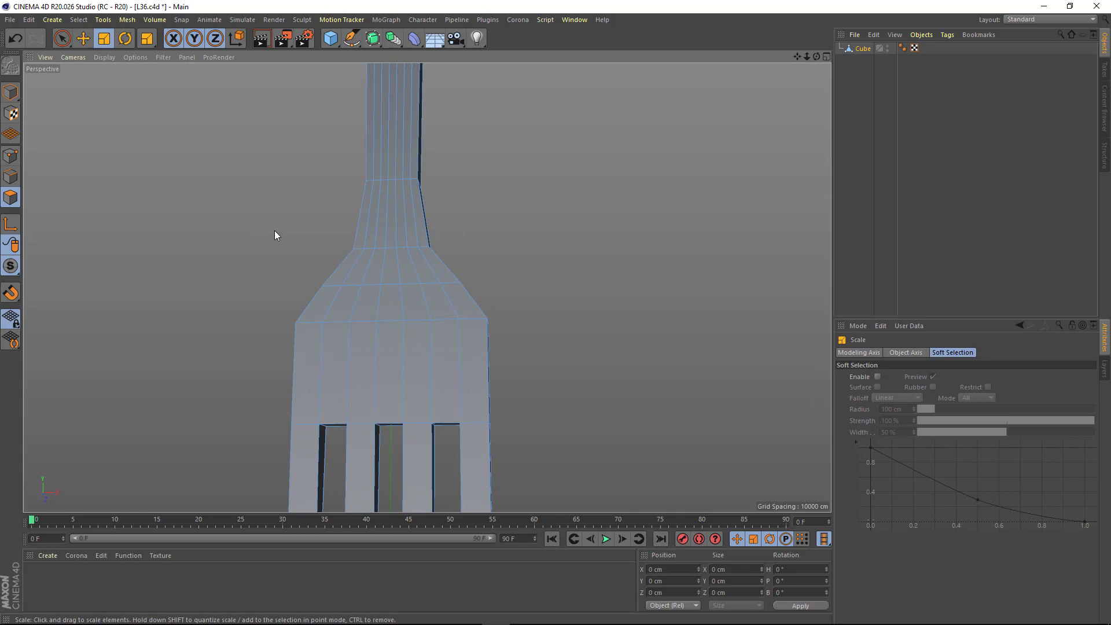
pyautogui.click(10, 296)
pyautogui.click(66, 477)
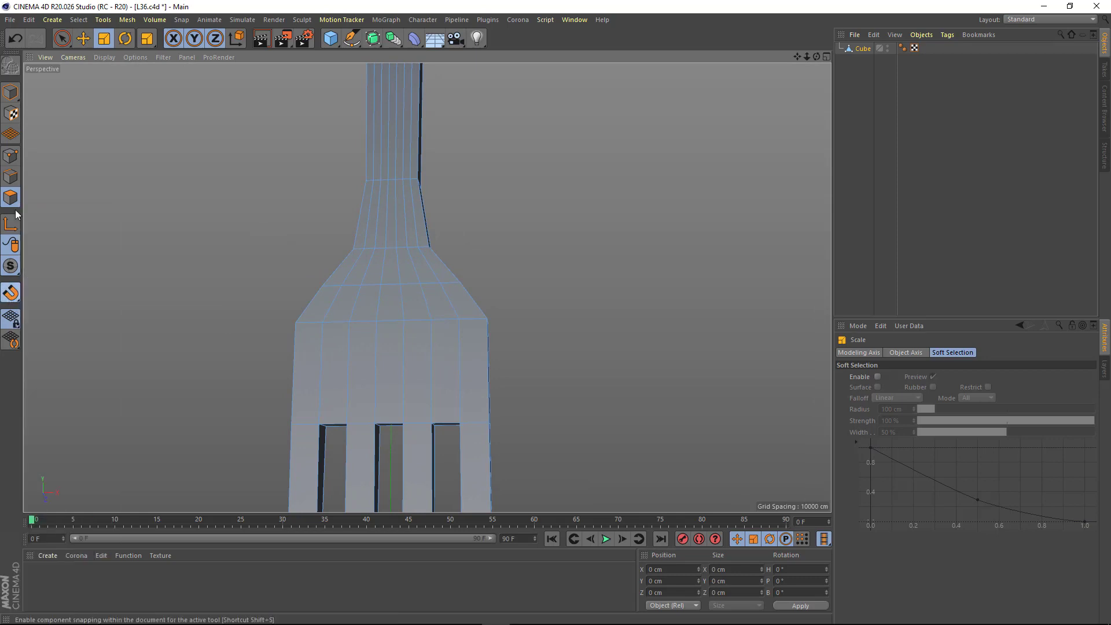
# Place a loop cut across the fork's neck at 50% offset.
pyautogui.press('k')
pyautogui.press('l')
pyautogui.scroll(2, 387, 266)
pyautogui.scroll(2, 376, 289)
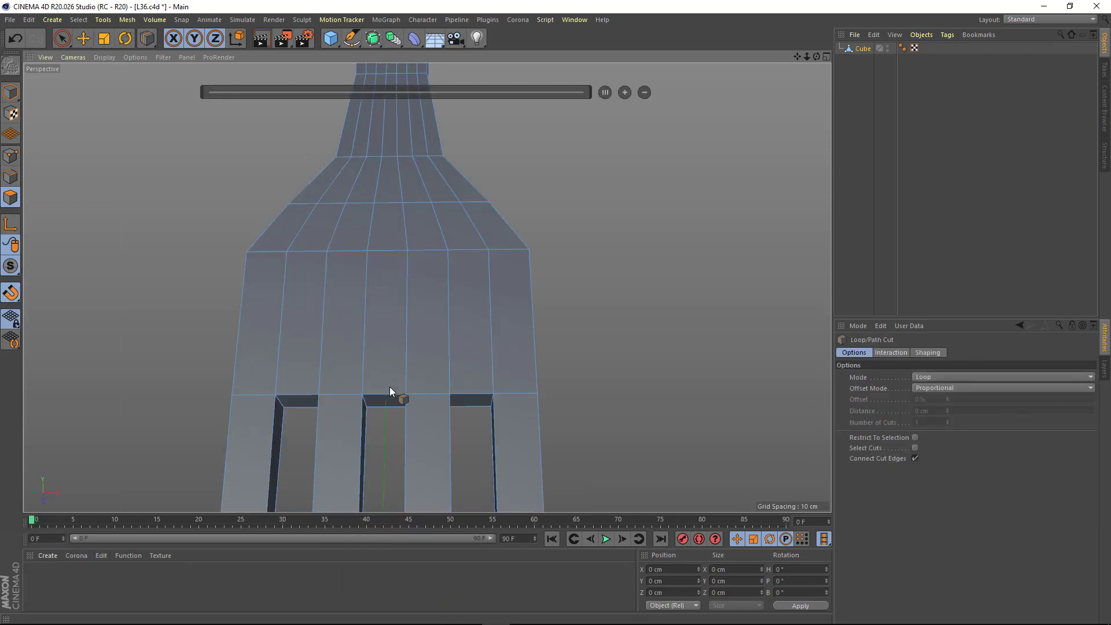
pyautogui.scroll(2, 387, 387)
pyautogui.scroll(-3, 377, 387)
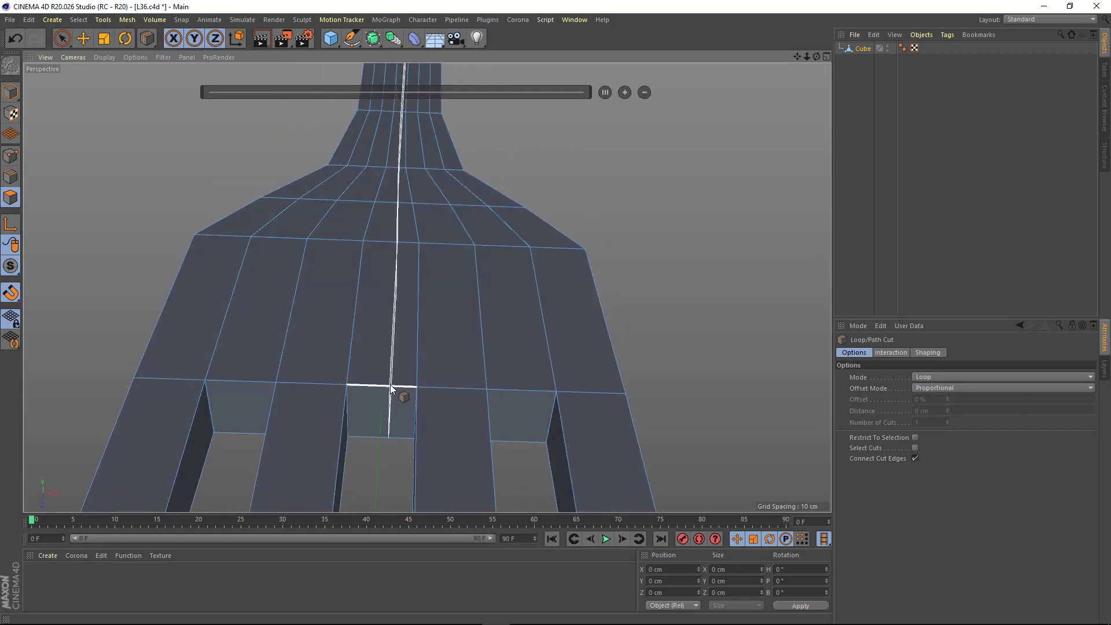
pyautogui.scroll(-2, 397, 259)
pyautogui.scroll(2, 393, 262)
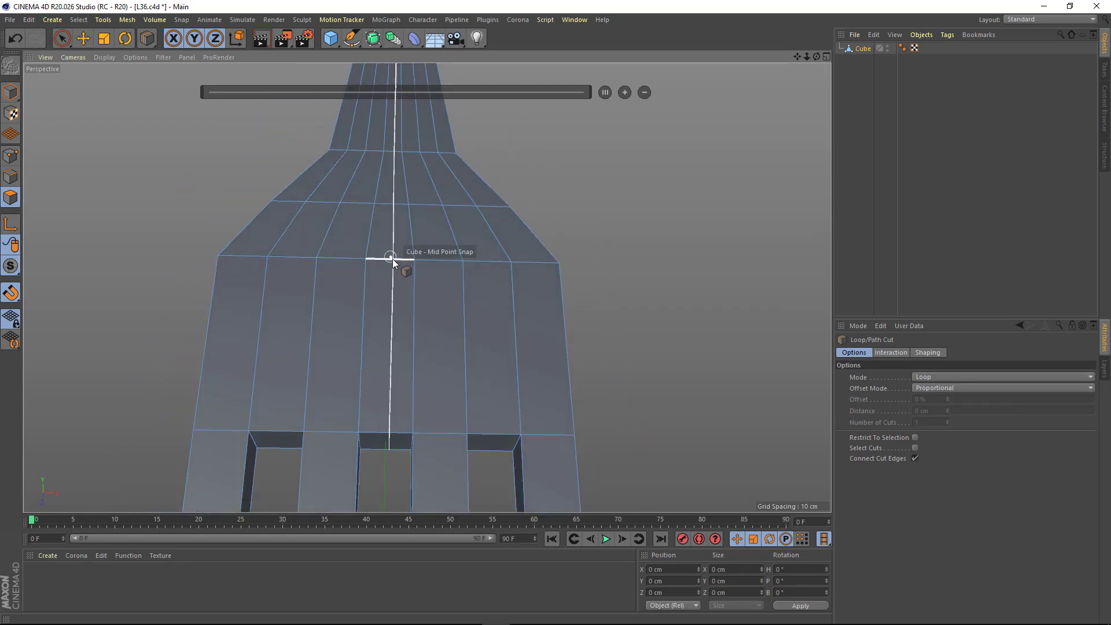
pyautogui.scroll(2, 383, 108)
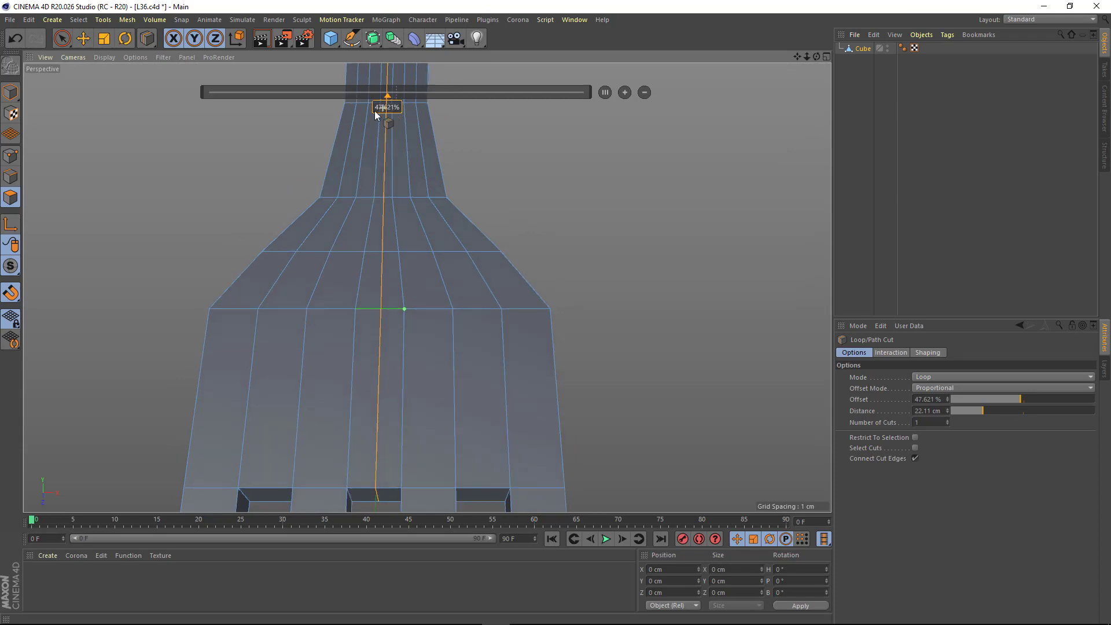
pyautogui.moveTo(376, 115); pyautogui.dragTo(389, 107)
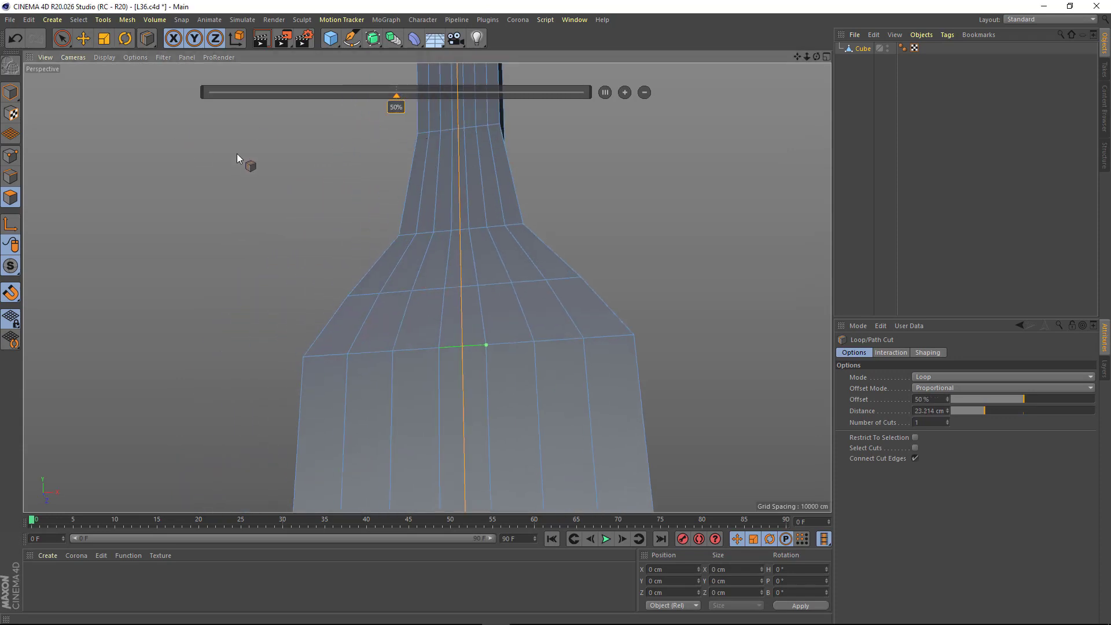
pyautogui.press('e')
pyautogui.scroll(-2, 453, 249)
pyautogui.scroll(-2, 351, 311)
pyautogui.scroll(-1, 429, 264)
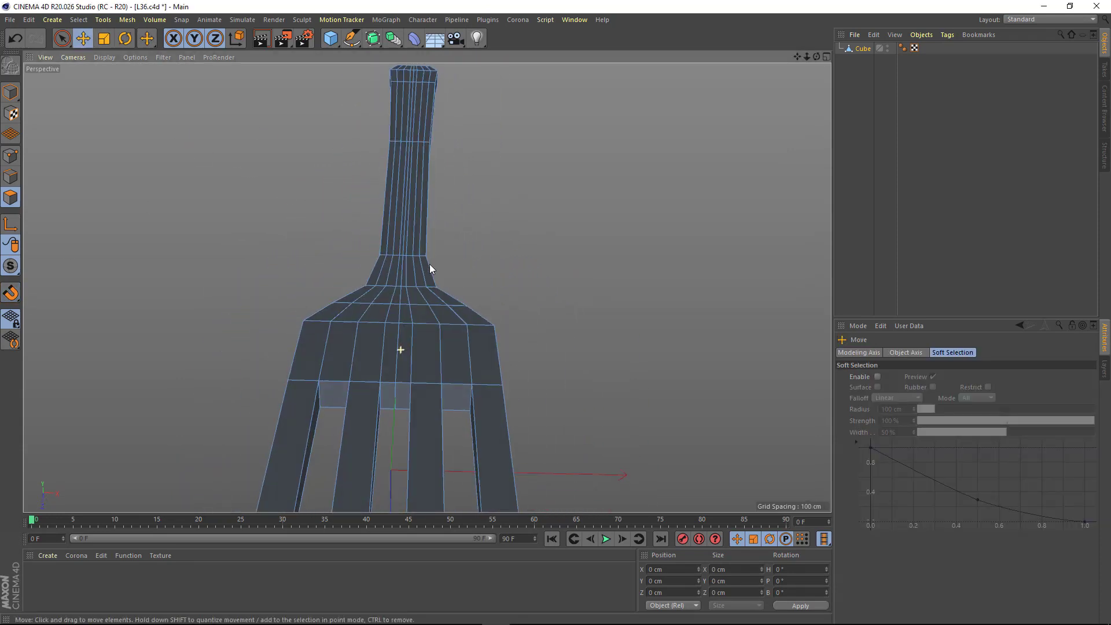
pyautogui.scroll(3, 429, 263)
# In the maximized Front view, box-select and delete the left half of the fork's polygons.
pyautogui.middleClick(410, 247)
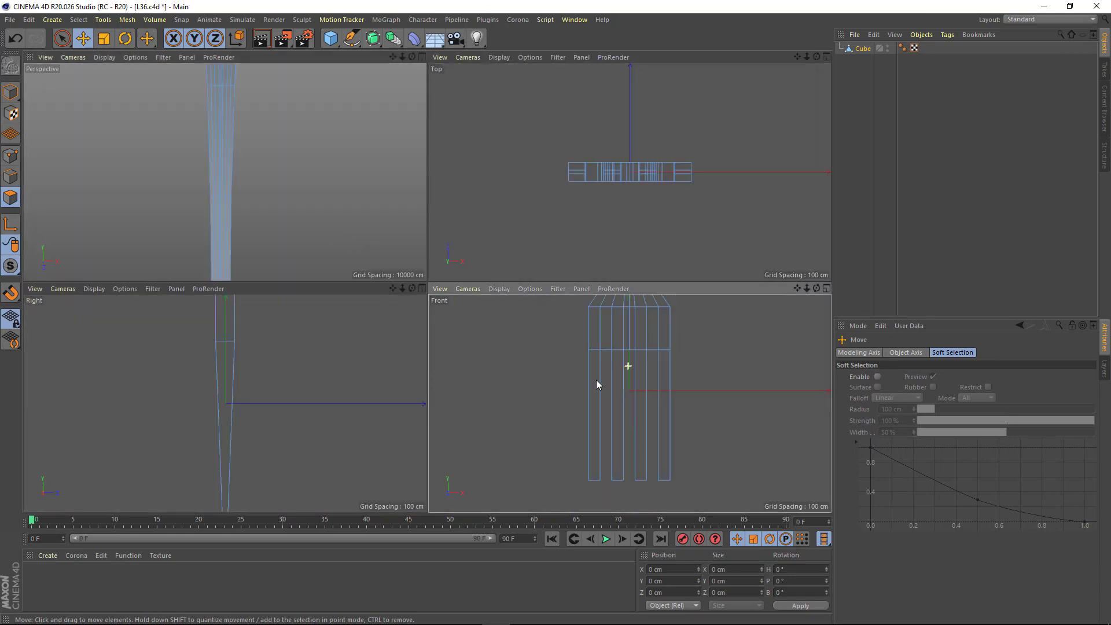
pyautogui.middleClick(597, 384)
pyautogui.press('0')
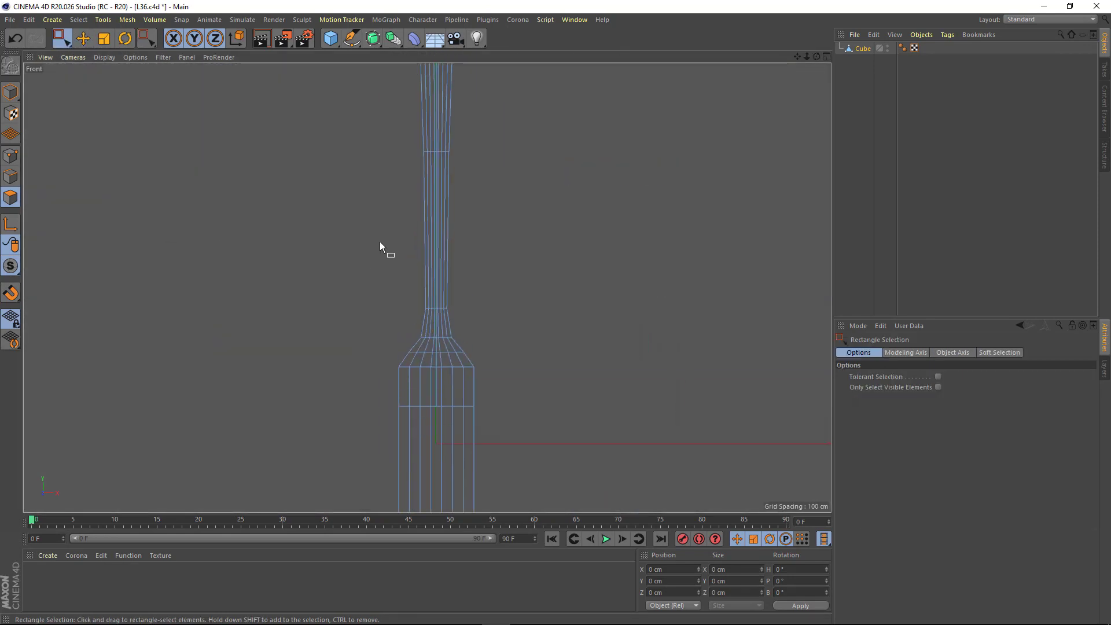
pyautogui.moveTo(382, 247)
pyautogui.keyDown('alt'); pyautogui.mouseDown(button='middle')
pyautogui.moveTo(373, 345)
pyautogui.moveTo(384, 300)
pyautogui.mouseUp(button='middle'); pyautogui.keyUp('alt')
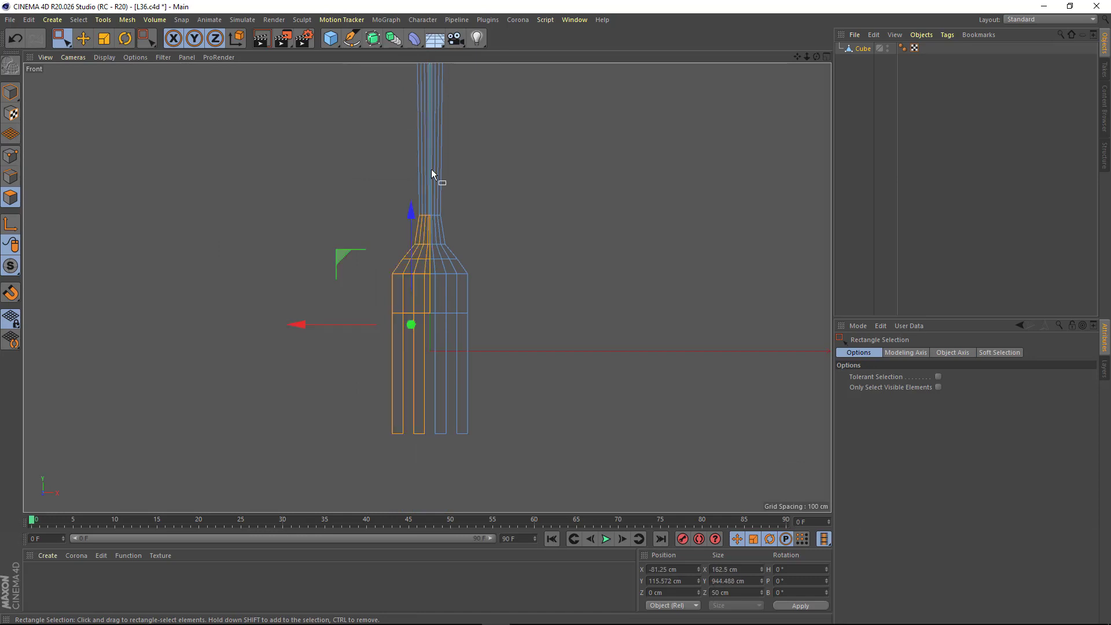
pyautogui.scroll(5, 464, 210)
pyautogui.scroll(-3, 426, 287)
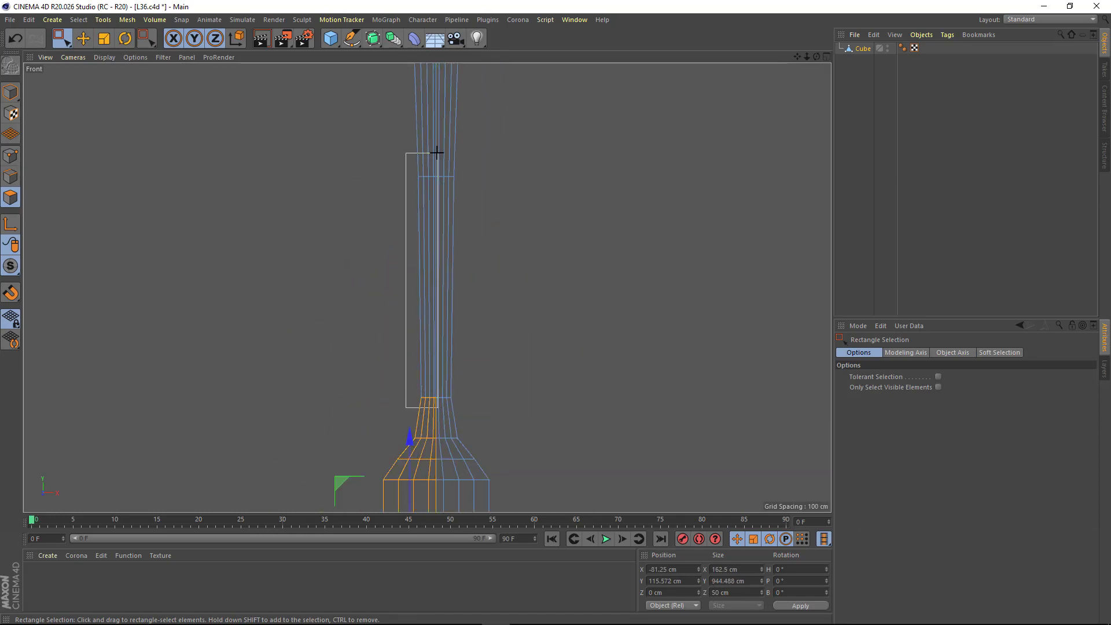
pyautogui.scroll(3, 437, 153)
pyautogui.scroll(-5, 439, 225)
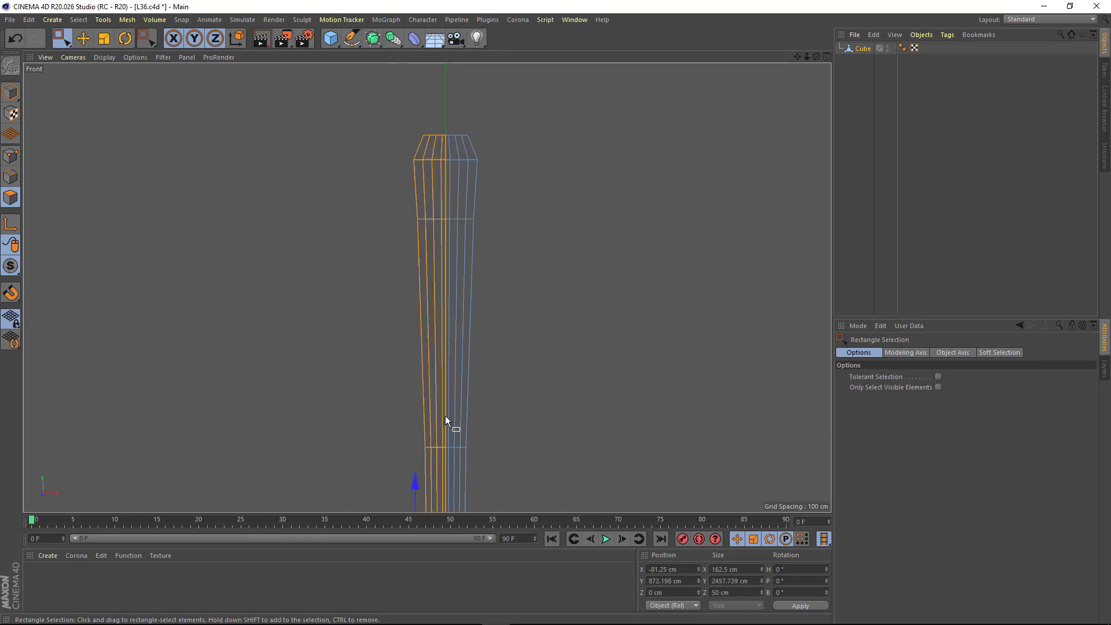
pyautogui.scroll(2, 451, 382)
pyautogui.scroll(-3, 429, 306)
pyautogui.scroll(-3, 346, 342)
pyautogui.scroll(-1, 397, 311)
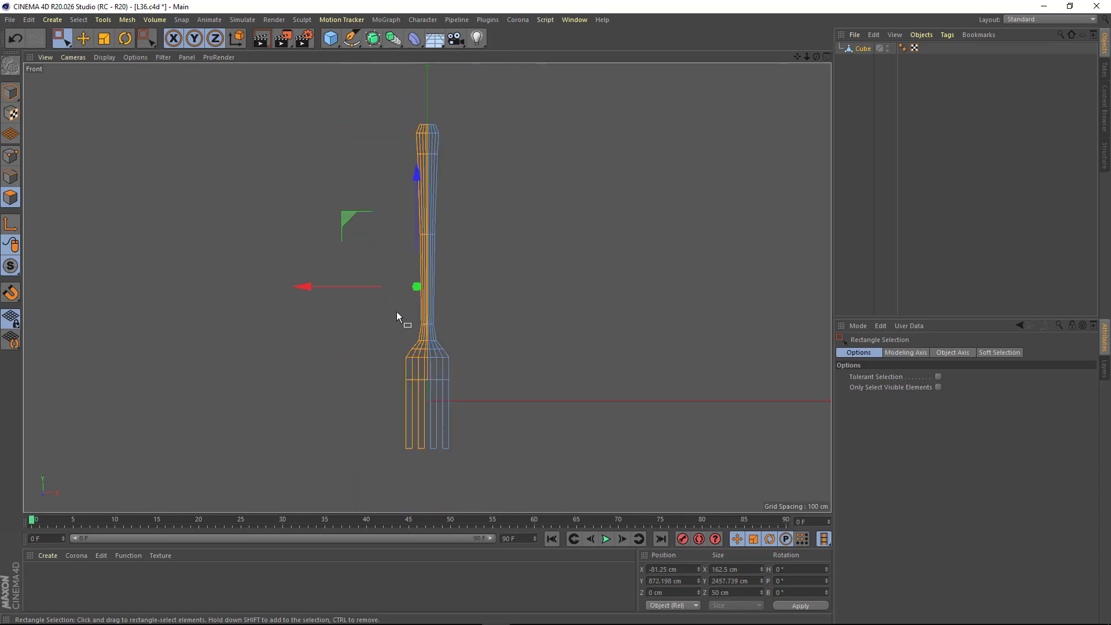
pyautogui.press('F1')
pyautogui.moveTo(301, 189)
pyautogui.keyDown('alt'); pyautogui.mouseDown()
pyautogui.moveTo(134, 321)
pyautogui.moveTo(148, 383)
pyautogui.moveTo(426, 272)
pyautogui.moveTo(367, 272)
pyautogui.moveTo(414, 376)
pyautogui.moveTo(435, 268)
pyautogui.moveTo(409, 296)
pyautogui.moveTo(413, 277)
pyautogui.mouseUp(); pyautogui.keyUp('alt')
# Place the fork mesh inside a Symmetry object, toggling it off and on to check.
pyautogui.click(394, 39)
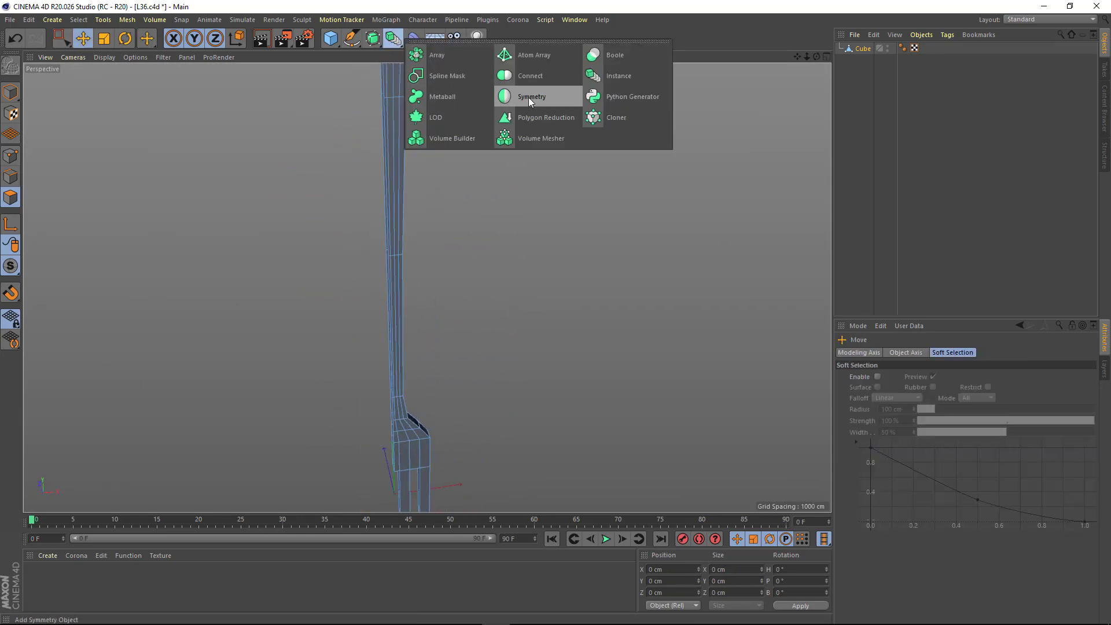
pyautogui.keyDown('alt'); pyautogui.click(541, 93); pyautogui.keyUp('alt')
pyautogui.click(856, 62)
pyautogui.click(350, 340)
pyautogui.scroll(5, 393, 359)
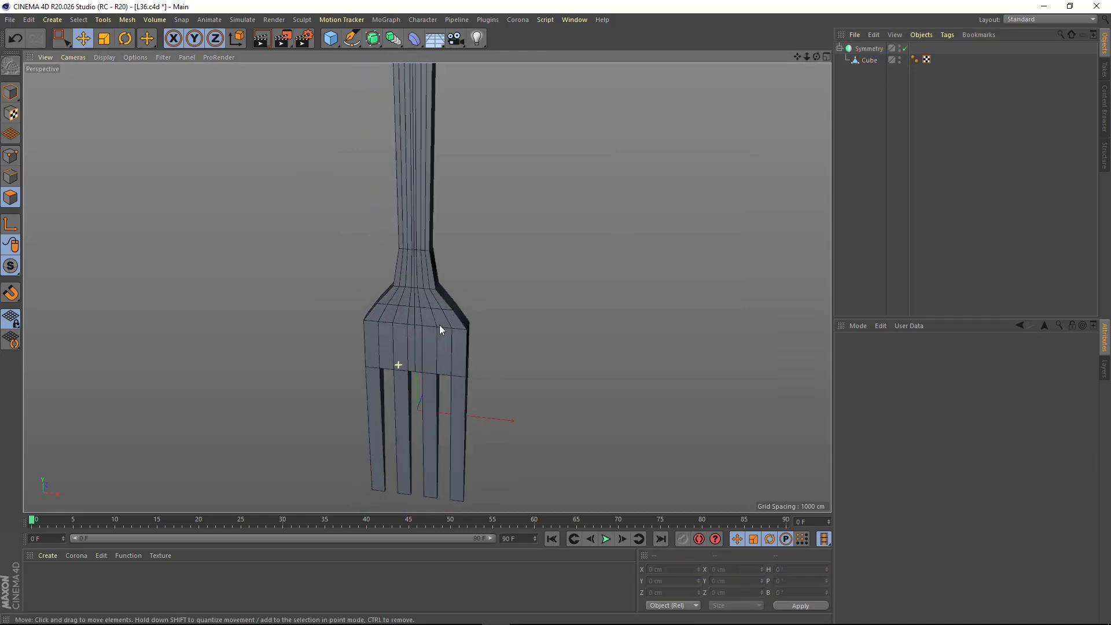
pyautogui.scroll(3, 393, 358)
pyautogui.click(904, 48)
pyautogui.moveTo(431, 301)
pyautogui.keyDown('alt'); pyautogui.mouseDown()
pyautogui.moveTo(620, 182)
pyautogui.moveTo(448, 172)
pyautogui.moveTo(469, 148)
pyautogui.moveTo(550, 149)
pyautogui.mouseUp(); pyautogui.keyUp('alt')
pyautogui.scroll(-3, 551, 148)
pyautogui.click(904, 48)
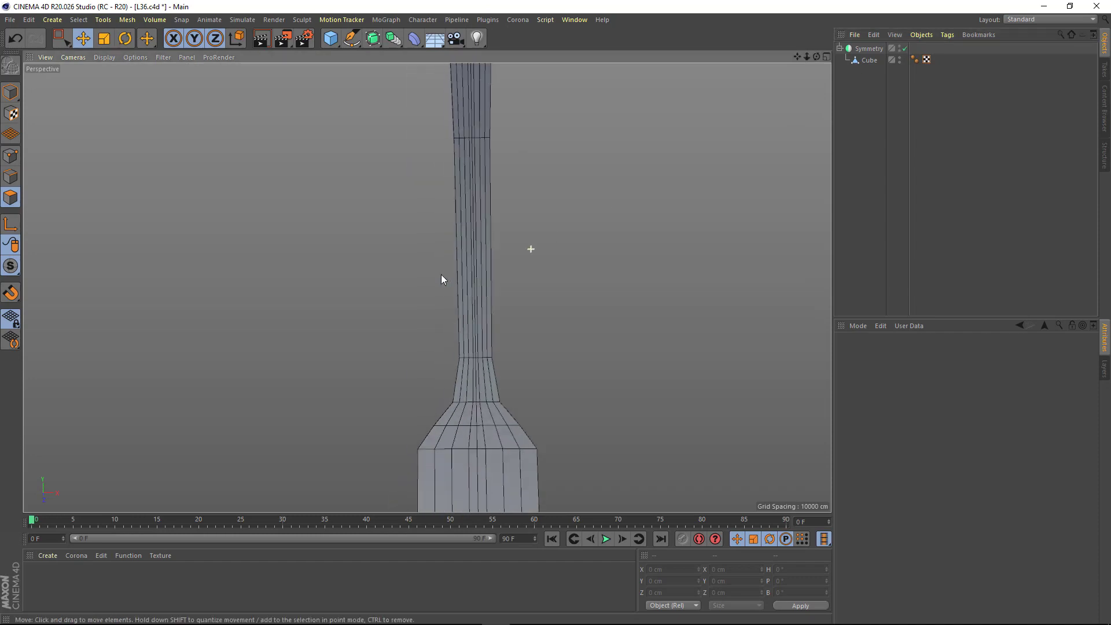
pyautogui.moveTo(442, 278)
pyautogui.keyDown('alt'); pyautogui.mouseDown()
pyautogui.moveTo(387, 338)
pyautogui.moveTo(394, 324)
pyautogui.moveTo(377, 379)
pyautogui.moveTo(407, 286)
pyautogui.mouseUp(); pyautogui.keyUp('alt')
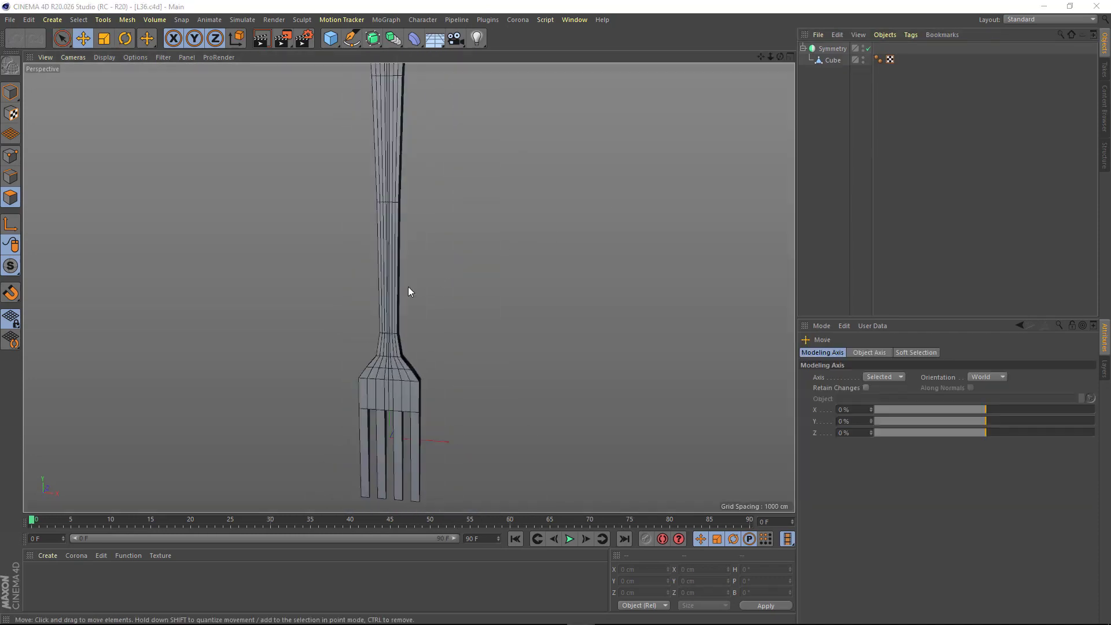
# Wrap the mirrored fork in a Subdivision Surface and display smooth shading.
pyautogui.click(372, 39)
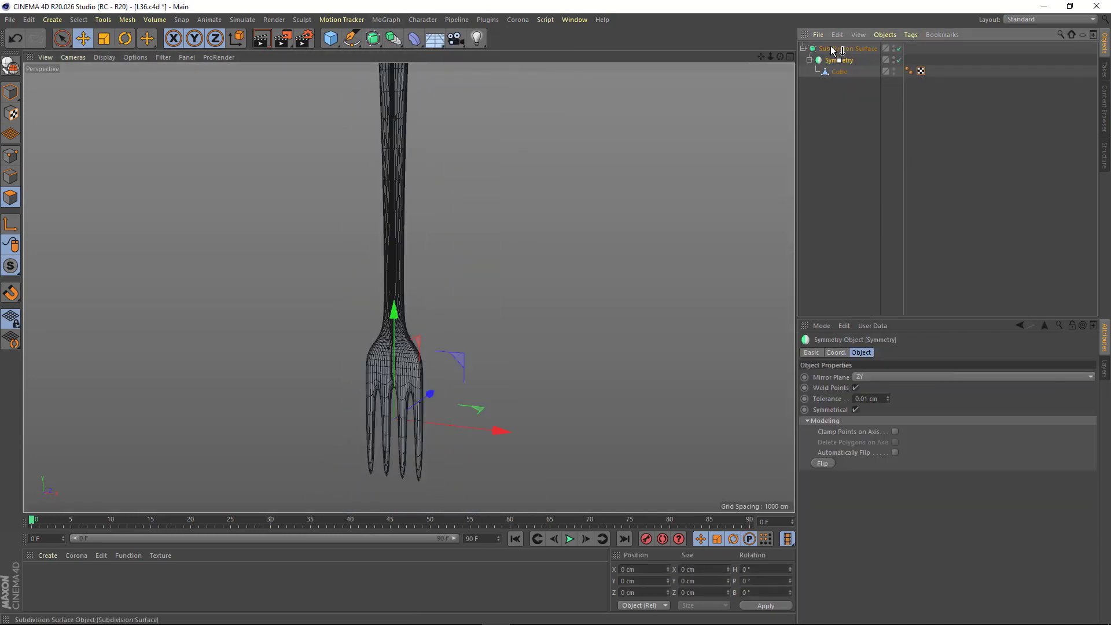
pyautogui.click(431, 361)
pyautogui.scroll(2, 430, 361)
pyautogui.click(104, 57)
# Plane-cut a line across all the fork's tines.
pyautogui.click(112, 186)
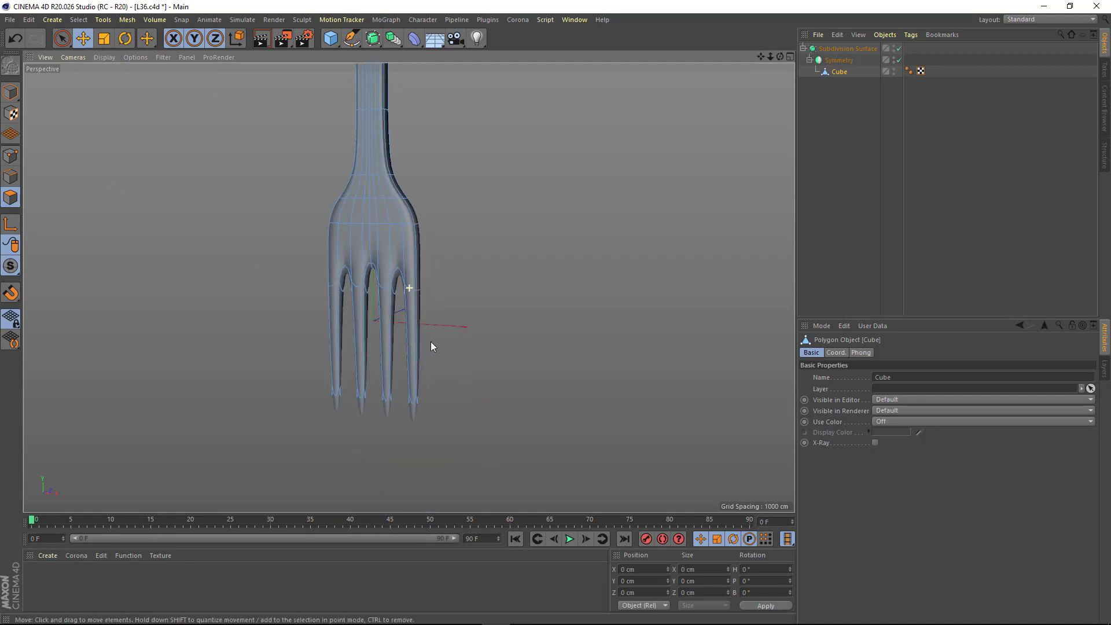
pyautogui.rightClick(455, 324)
pyautogui.click(483, 272)
pyautogui.click(913, 377)
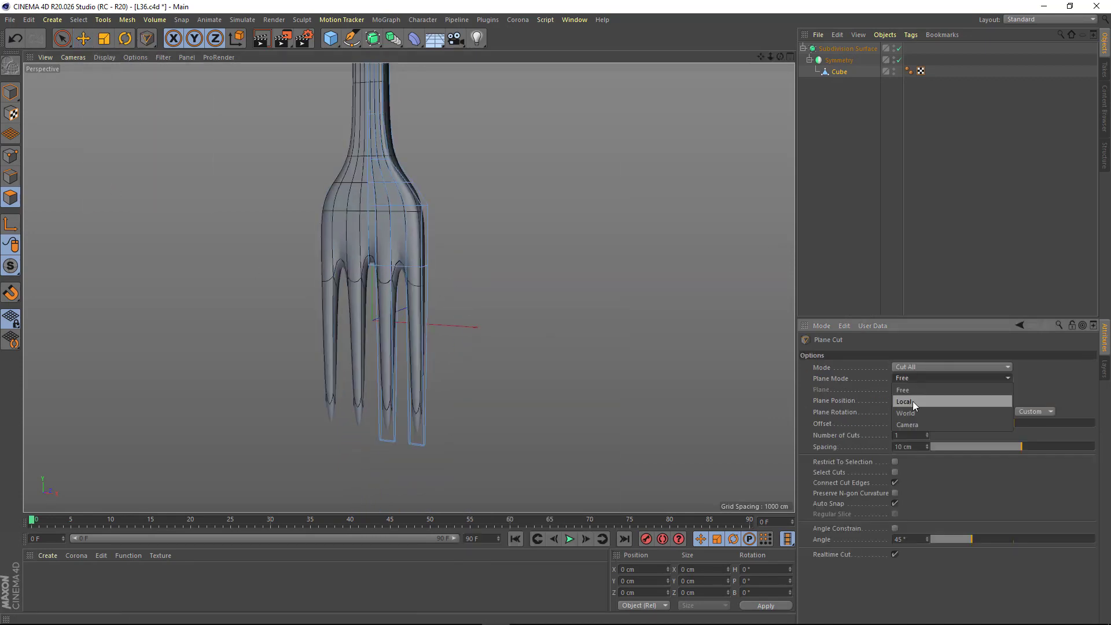
pyautogui.moveTo(363, 332)
pyautogui.keyDown('alt'); pyautogui.mouseDown()
pyautogui.moveTo(428, 315)
pyautogui.moveTo(314, 457)
pyautogui.mouseUp(); pyautogui.keyUp('alt')
# Select the tine ends below the cut and rotate them forward into a bend.
pyautogui.scroll(3, 428, 347)
pyautogui.press('0')
pyautogui.scroll(2, 441, 331)
pyautogui.scroll(-1, 409, 347)
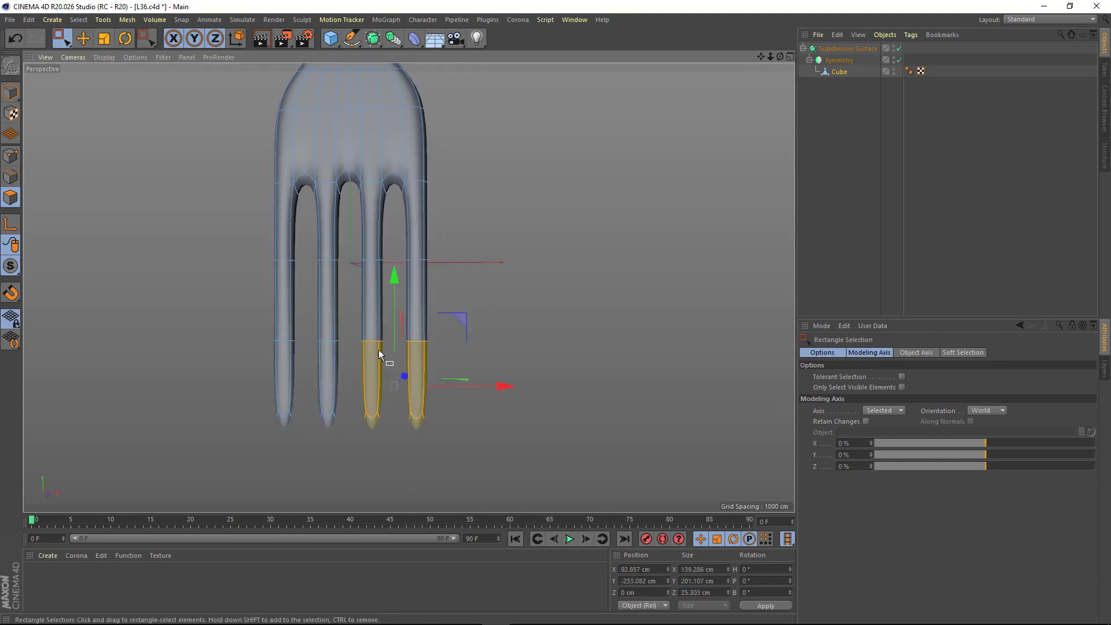
pyautogui.press('r')
pyautogui.moveTo(340, 342)
pyautogui.mouseDown()
pyautogui.moveTo(360, 319)
pyautogui.moveTo(489, 372)
pyautogui.mouseUp()
pyautogui.press('e')
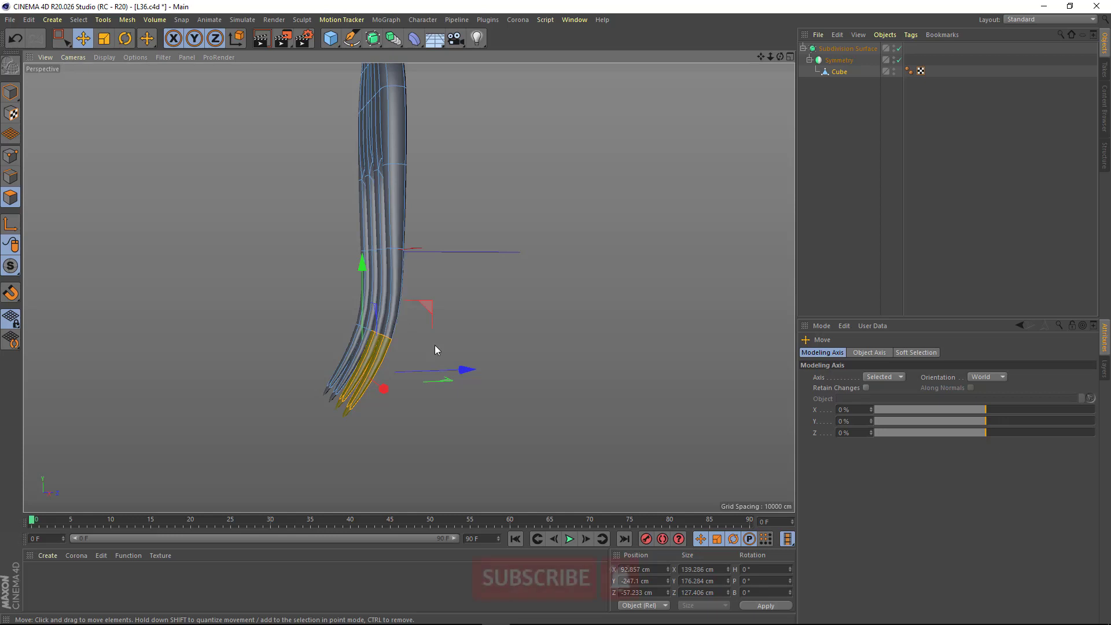
# Orbit around the bent tines from front and side to check the curve.
pyautogui.press('0')
pyautogui.keyDown('alt'); pyautogui.moveTo(435, 350); pyautogui.dragTo(454, 224); pyautogui.keyUp('alt')
pyautogui.moveTo(255, 449)
pyautogui.keyDown('alt'); pyautogui.mouseDown()
pyautogui.moveTo(436, 333)
pyautogui.moveTo(475, 350)
pyautogui.moveTo(421, 323)
pyautogui.mouseUp(); pyautogui.keyUp('alt')
pyautogui.press('e')
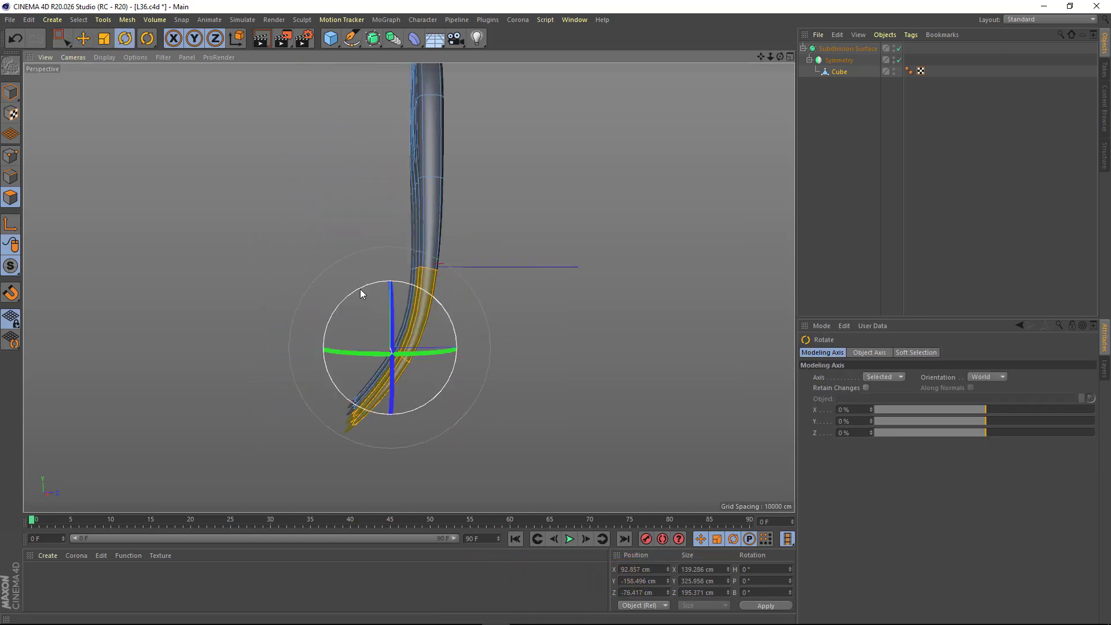
pyautogui.press('e')
pyautogui.moveTo(365, 286)
pyautogui.keyDown('alt'); pyautogui.mouseDown()
pyautogui.moveTo(440, 272)
pyautogui.moveTo(380, 298)
pyautogui.mouseUp(); pyautogui.keyUp('alt')
pyautogui.click(866, 258)
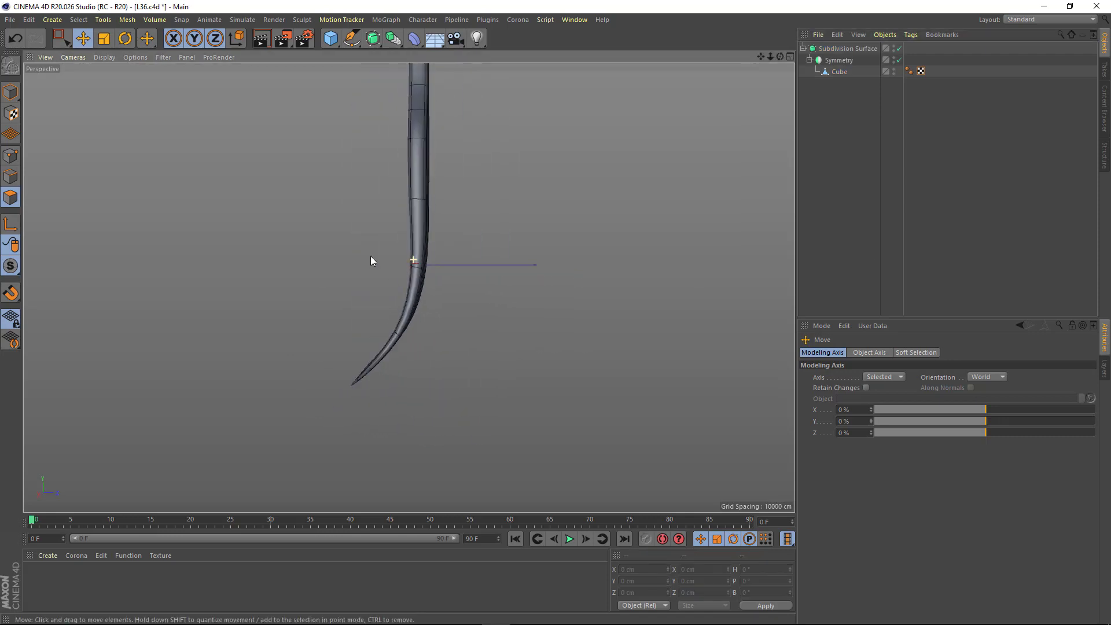
pyautogui.moveTo(371, 256)
pyautogui.keyDown('alt'); pyautogui.mouseDown()
pyautogui.moveTo(488, 295)
pyautogui.moveTo(365, 276)
pyautogui.mouseUp(); pyautogui.keyUp('alt')
# Reselect the lower tine sections and rotate their tips further forward.
pyautogui.click(834, 74)
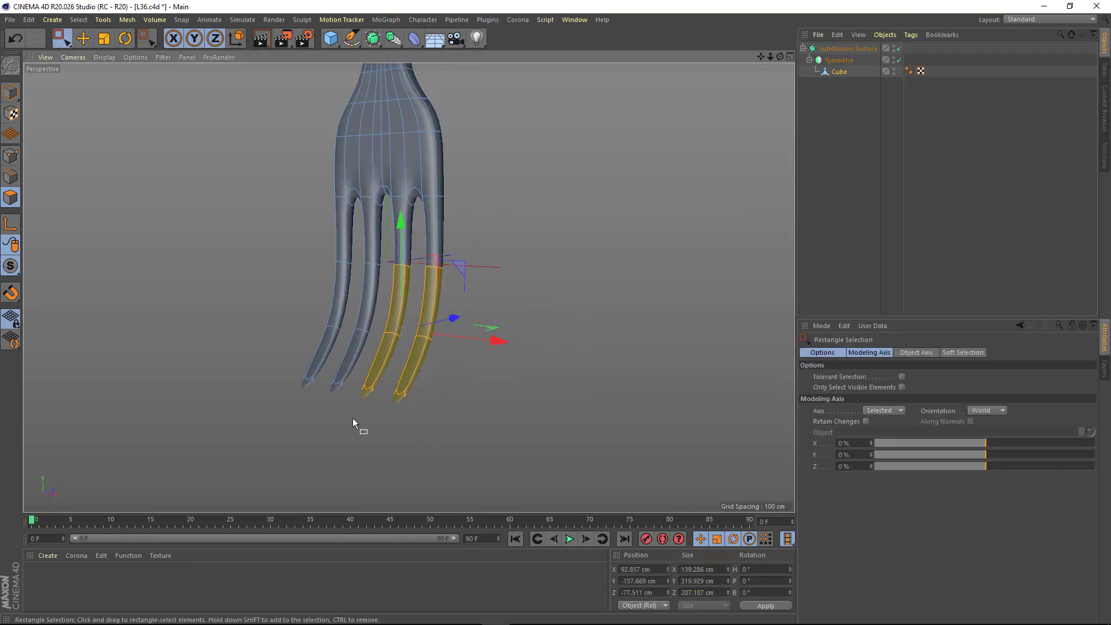
pyautogui.moveTo(352, 417)
pyautogui.keyDown('alt'); pyautogui.mouseDown()
pyautogui.moveTo(307, 345)
pyautogui.moveTo(379, 330)
pyautogui.mouseUp(); pyautogui.keyUp('alt')
pyautogui.press('r')
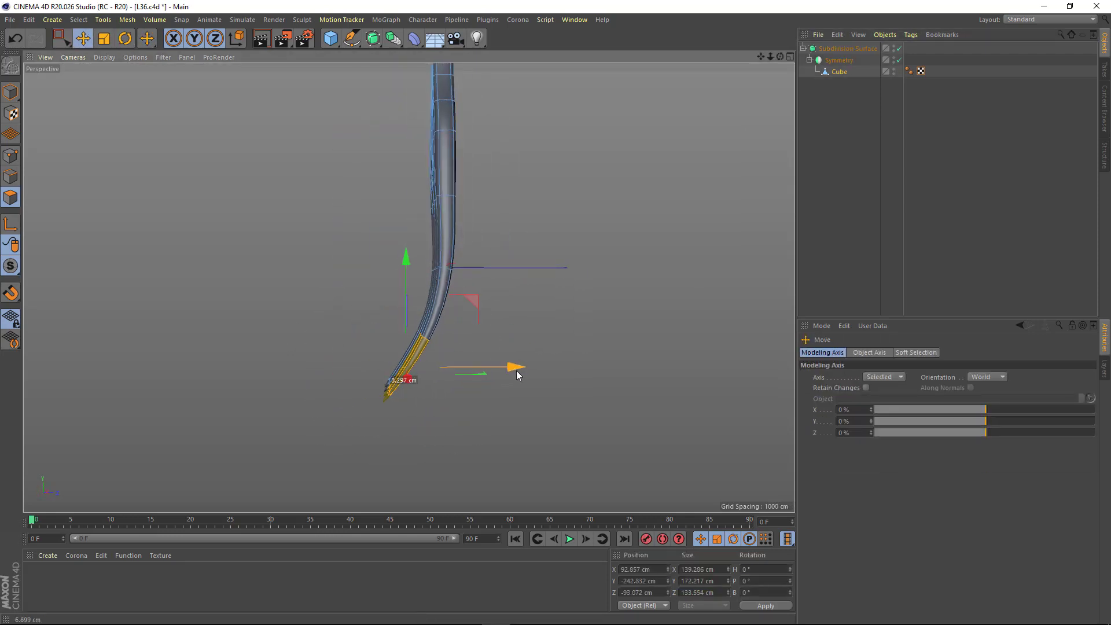
pyautogui.moveTo(516, 374)
pyautogui.mouseDown()
pyautogui.moveTo(473, 360)
pyautogui.moveTo(571, 341)
pyautogui.moveTo(498, 272)
pyautogui.mouseUp()
# Shift the polygon strip below the handle cap to reshape the handle end.
pyautogui.click(472, 220)
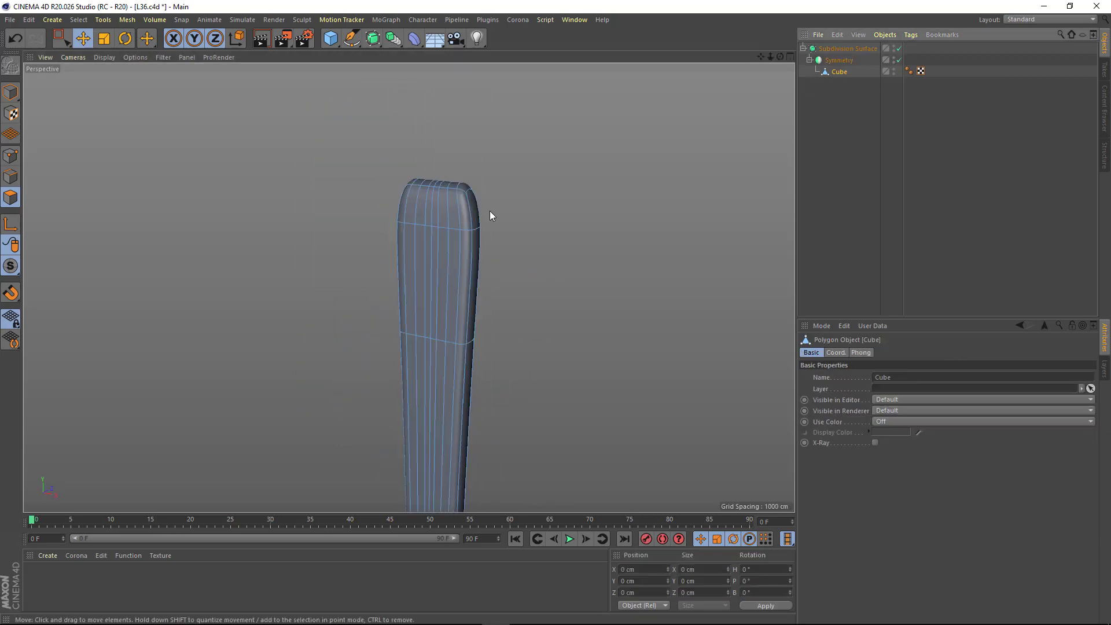
pyautogui.click(439, 184)
pyautogui.moveTo(440, 184)
pyautogui.keyDown('alt'); pyautogui.mouseDown()
pyautogui.moveTo(537, 253)
pyautogui.moveTo(497, 260)
pyautogui.mouseUp(); pyautogui.keyUp('alt')
pyautogui.click(11, 177)
pyautogui.moveTo(405, 272)
pyautogui.keyDown('alt'); pyautogui.mouseDown()
pyautogui.moveTo(372, 278)
pyautogui.moveTo(405, 243)
pyautogui.moveTo(428, 286)
pyautogui.mouseUp(); pyautogui.keyUp('alt')
pyautogui.click(11, 197)
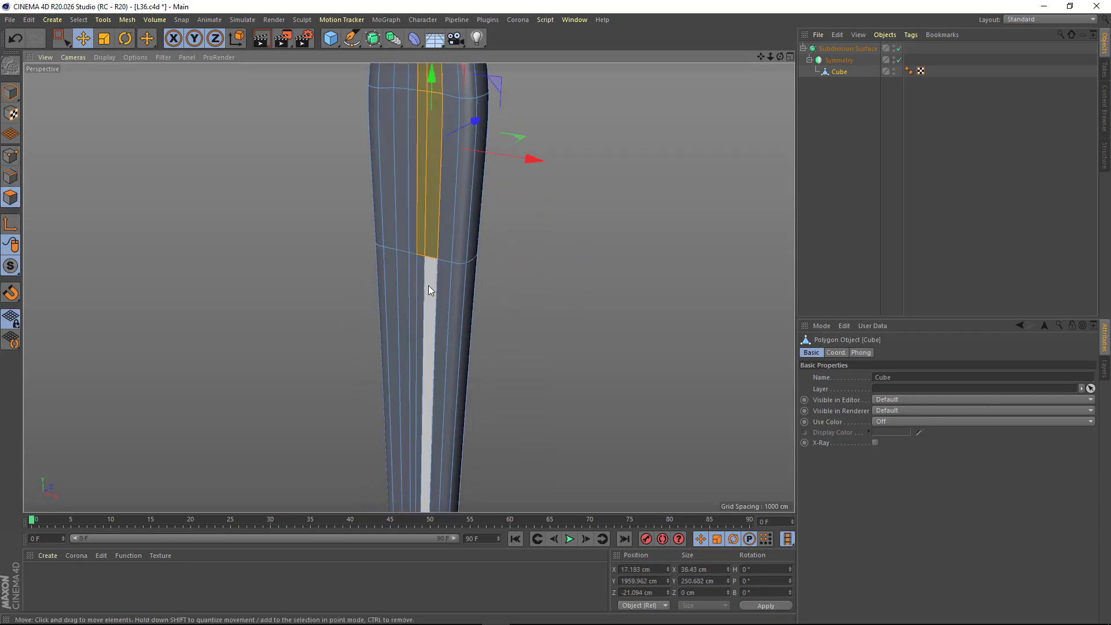
pyautogui.keyDown('shift'); pyautogui.click(428, 286); pyautogui.keyUp('shift')
pyautogui.keyDown('alt'); pyautogui.moveTo(418, 374); pyautogui.dragTo(472, 231); pyautogui.keyUp('alt')
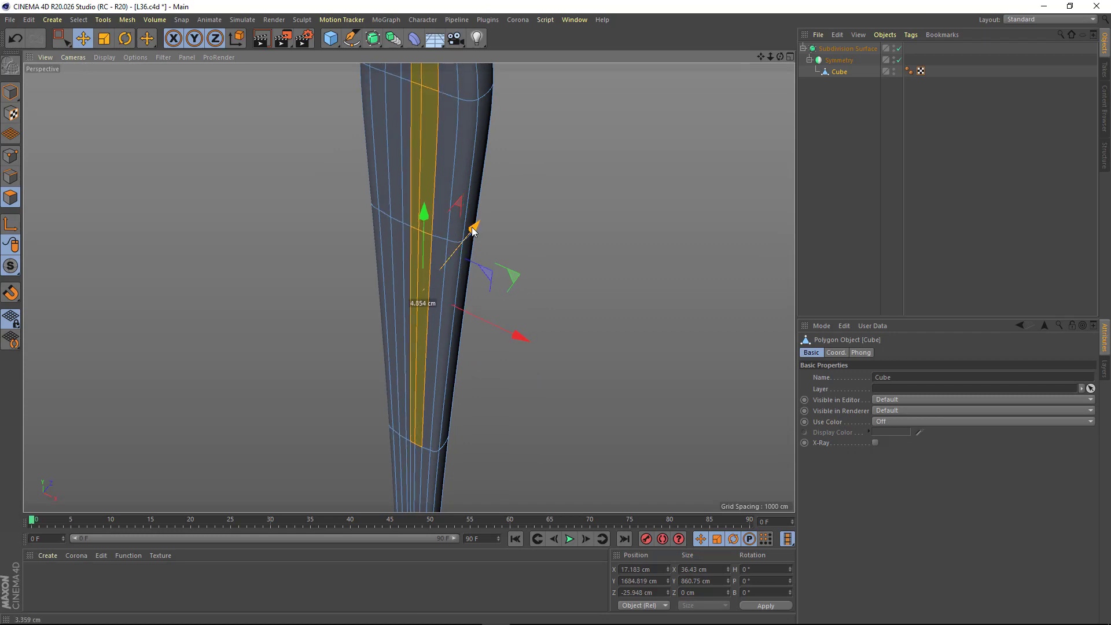
pyautogui.click(819, 237)
# Orbit around the handle, toggling selection to preview the smoothed shape.
pyautogui.click(104, 57)
pyautogui.moveTo(459, 174)
pyautogui.keyDown('alt'); pyautogui.mouseDown()
pyautogui.moveTo(414, 266)
pyautogui.moveTo(422, 335)
pyautogui.moveTo(443, 206)
pyautogui.mouseUp(); pyautogui.keyUp('alt')
pyautogui.click(444, 206)
pyautogui.keyDown('alt'); pyautogui.moveTo(728, 119); pyautogui.dragTo(483, 295); pyautogui.keyUp('alt')
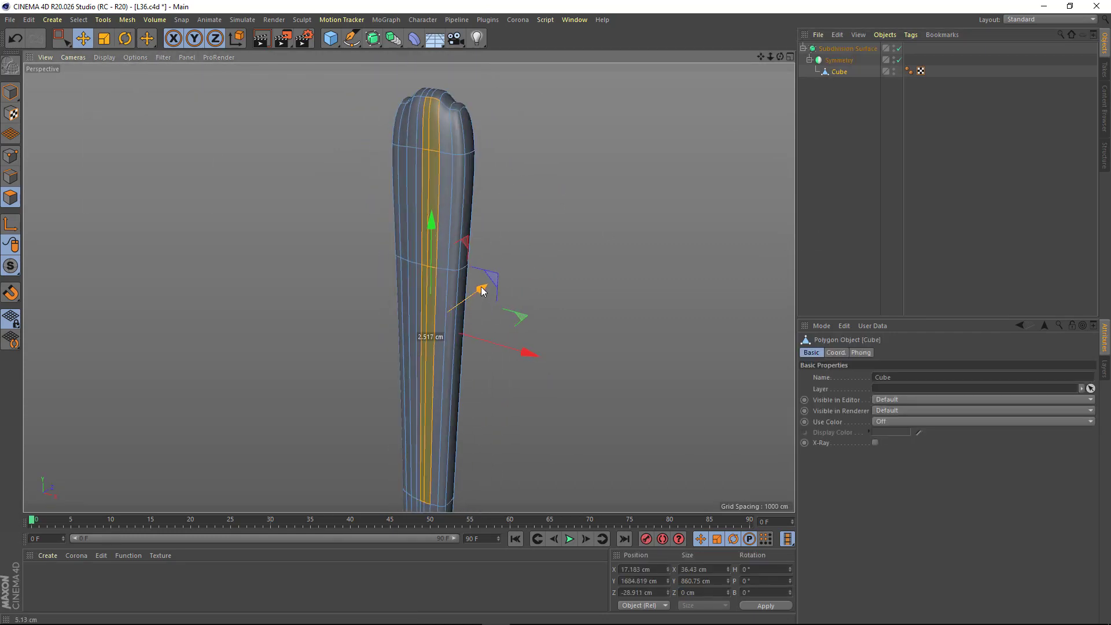
pyautogui.click(474, 241)
pyautogui.moveTo(474, 241)
pyautogui.keyDown('alt'); pyautogui.mouseDown()
pyautogui.moveTo(435, 346)
pyautogui.moveTo(352, 259)
pyautogui.moveTo(631, 198)
pyautogui.moveTo(488, 176)
pyautogui.mouseUp(); pyautogui.keyUp('alt')
pyautogui.click(488, 176)
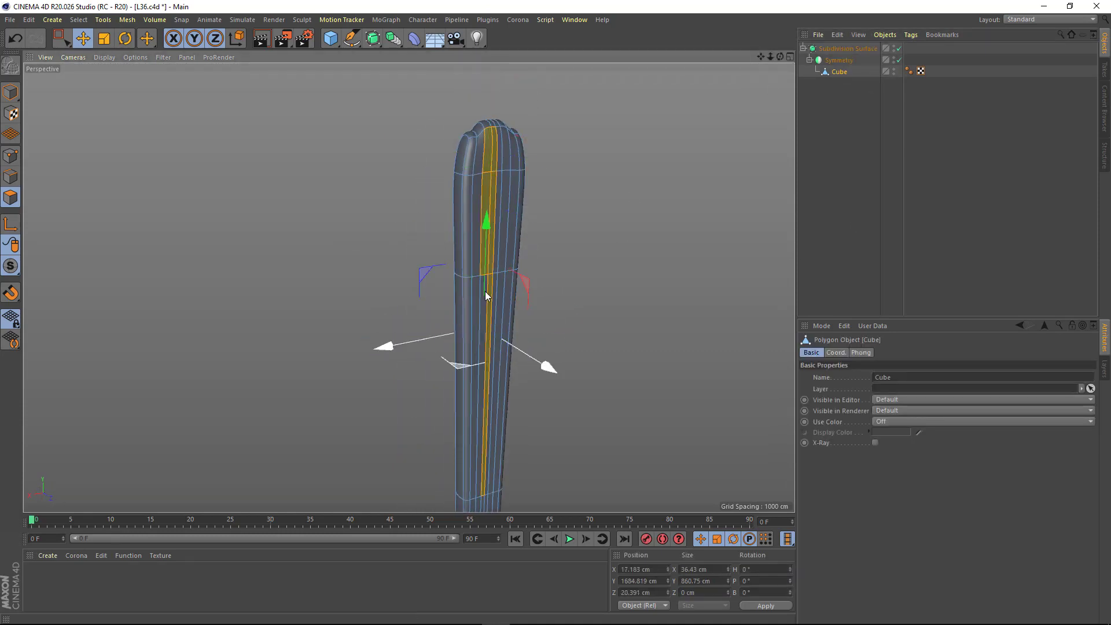
pyautogui.moveTo(485, 291)
pyautogui.keyDown('alt'); pyautogui.mouseDown()
pyautogui.moveTo(471, 244)
pyautogui.moveTo(519, 245)
pyautogui.moveTo(464, 303)
pyautogui.moveTo(478, 294)
pyautogui.mouseUp(); pyautogui.keyUp('alt')
pyautogui.click(888, 266)
pyautogui.click(464, 302)
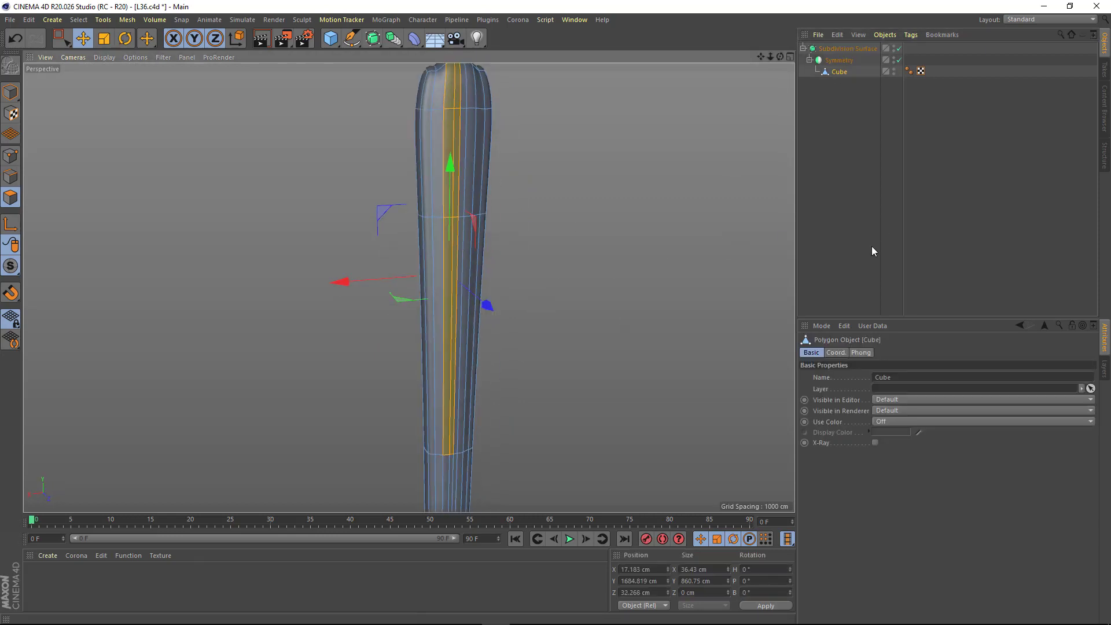
pyautogui.moveTo(469, 243)
pyautogui.keyDown('alt'); pyautogui.mouseDown()
pyautogui.moveTo(439, 225)
pyautogui.moveTo(557, 218)
pyautogui.moveTo(466, 238)
pyautogui.mouseUp(); pyautogui.keyUp('alt')
# Move a horizontal edge loop near the handle top to flare and round the end.
pyautogui.click(838, 72)
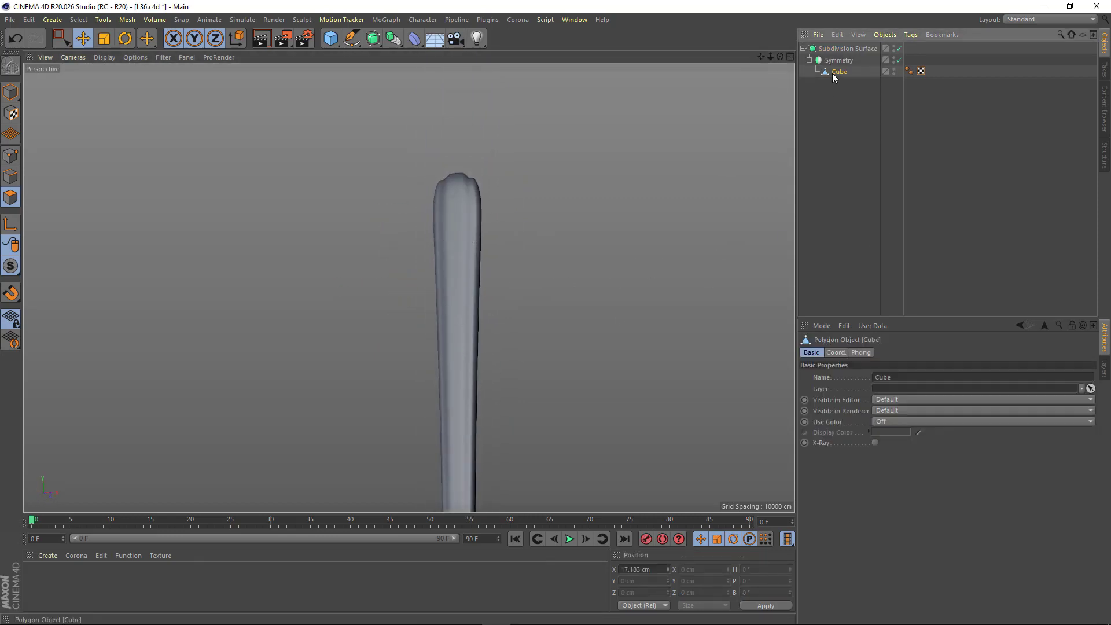
pyautogui.scroll(3, 484, 233)
pyautogui.scroll(2, 463, 201)
pyautogui.click(464, 201)
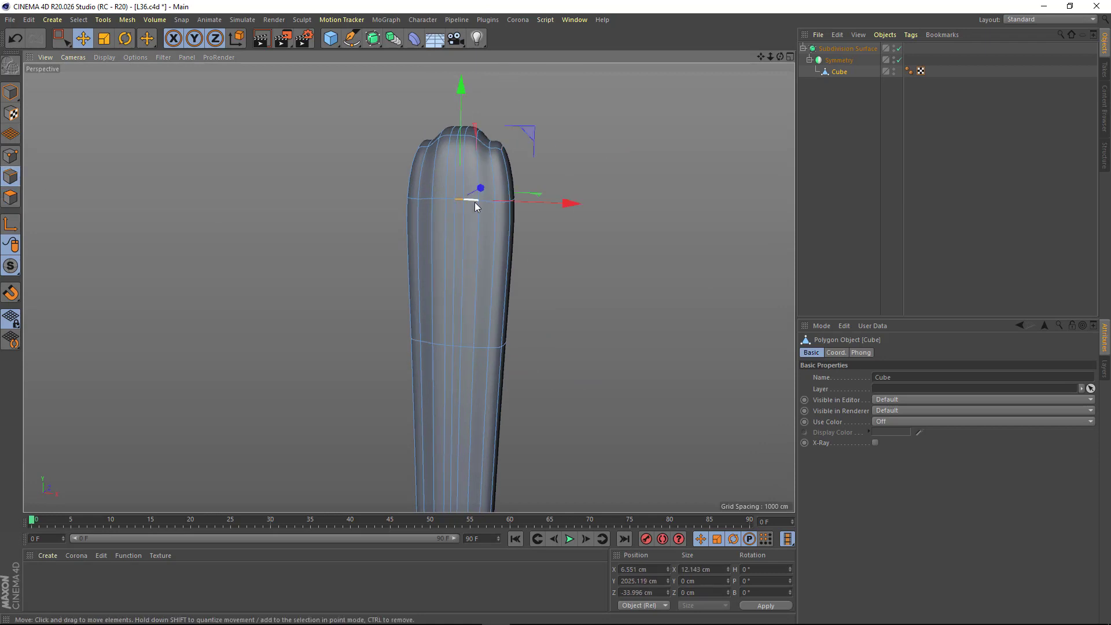
pyautogui.keyDown('alt'); pyautogui.moveTo(463, 217); pyautogui.dragTo(525, 189); pyautogui.keyUp('alt')
pyautogui.moveTo(487, 207); pyautogui.dragTo(528, 184)
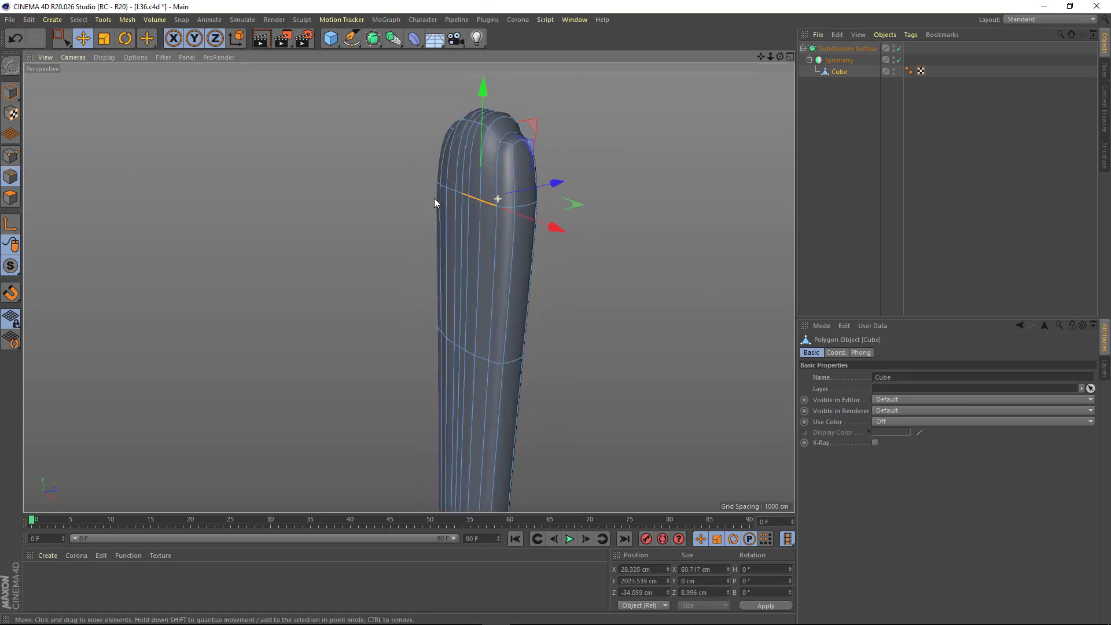
pyautogui.moveTo(434, 198)
pyautogui.keyDown('alt'); pyautogui.mouseDown()
pyautogui.moveTo(325, 193)
pyautogui.moveTo(632, 202)
pyautogui.moveTo(509, 184)
pyautogui.moveTo(536, 236)
pyautogui.moveTo(543, 225)
pyautogui.moveTo(672, 201)
pyautogui.moveTo(461, 299)
pyautogui.moveTo(412, 345)
pyautogui.mouseUp(); pyautogui.keyUp('alt')
pyautogui.click(543, 225)
# With subdivision off, add a Loop/Path Cut through the tines.
pyautogui.click(846, 77)
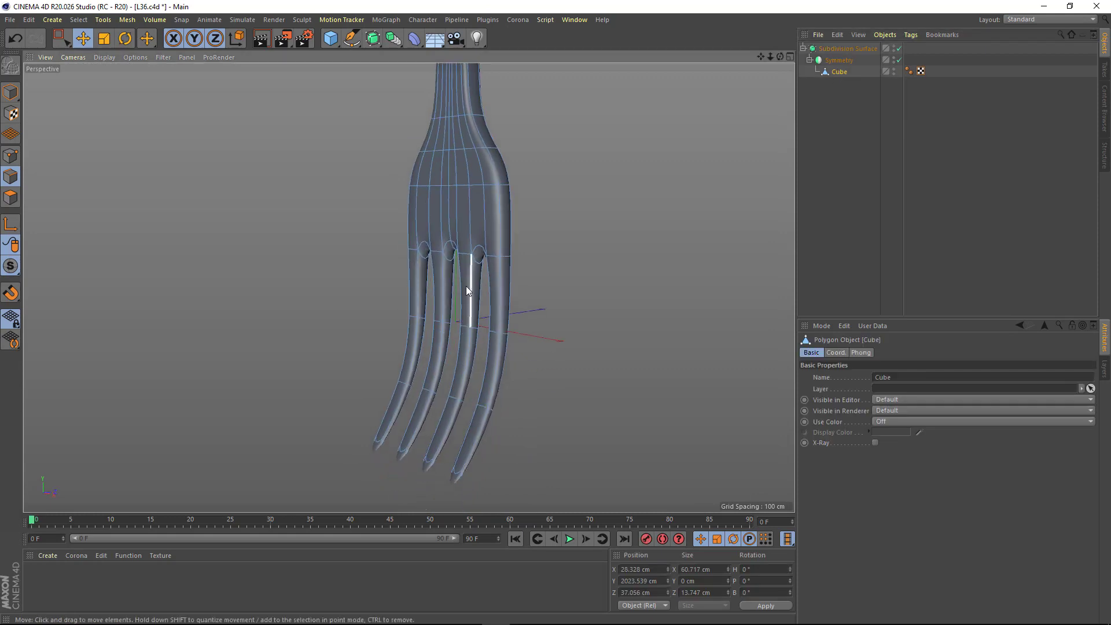
pyautogui.scroll(3, 466, 286)
pyautogui.scroll(4, 579, 221)
pyautogui.press('q')
pyautogui.press('k')
pyautogui.press('l')
pyautogui.keyDown('alt'); pyautogui.moveTo(533, 323); pyautogui.dragTo(533, 237); pyautogui.keyUp('alt')
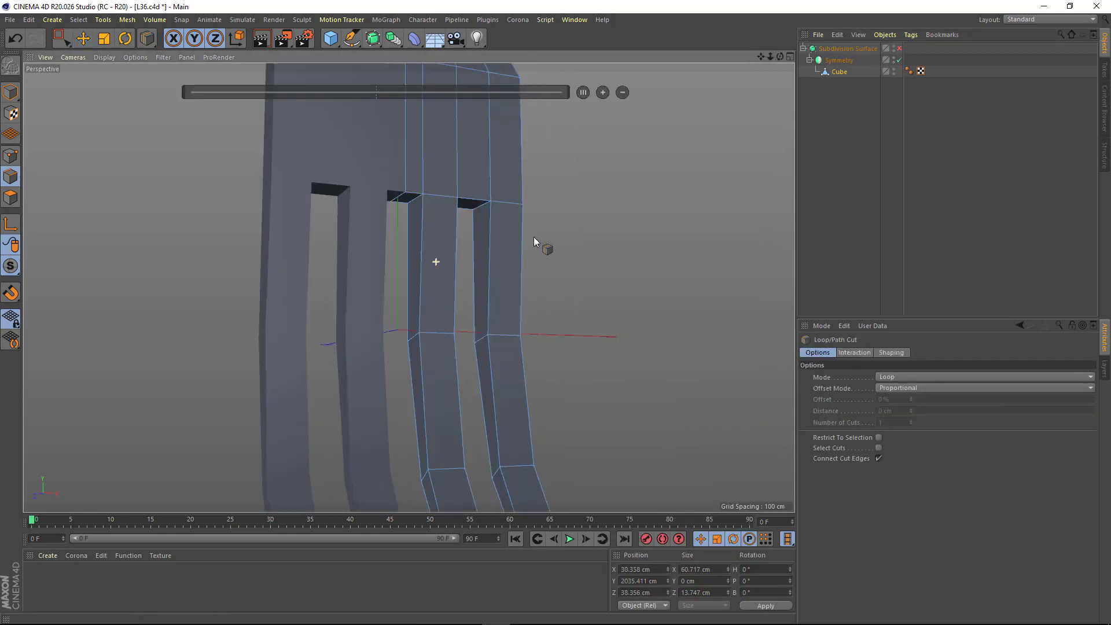
pyautogui.scroll(3, 422, 180)
pyautogui.scroll(3, 433, 176)
pyautogui.click(399, 210)
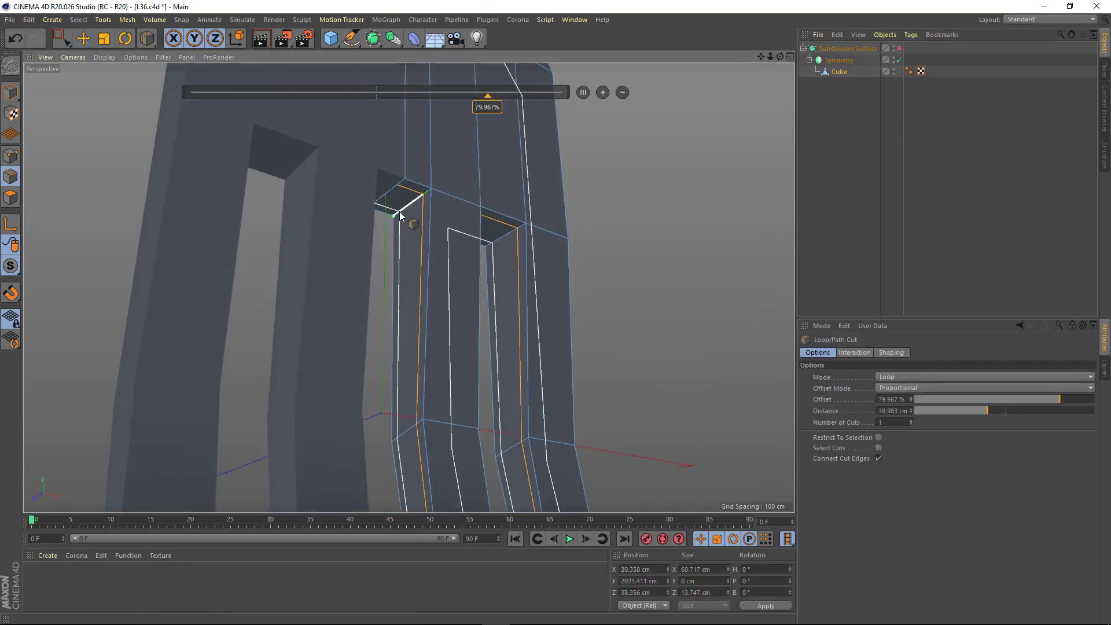
pyautogui.scroll(-3, 445, 221)
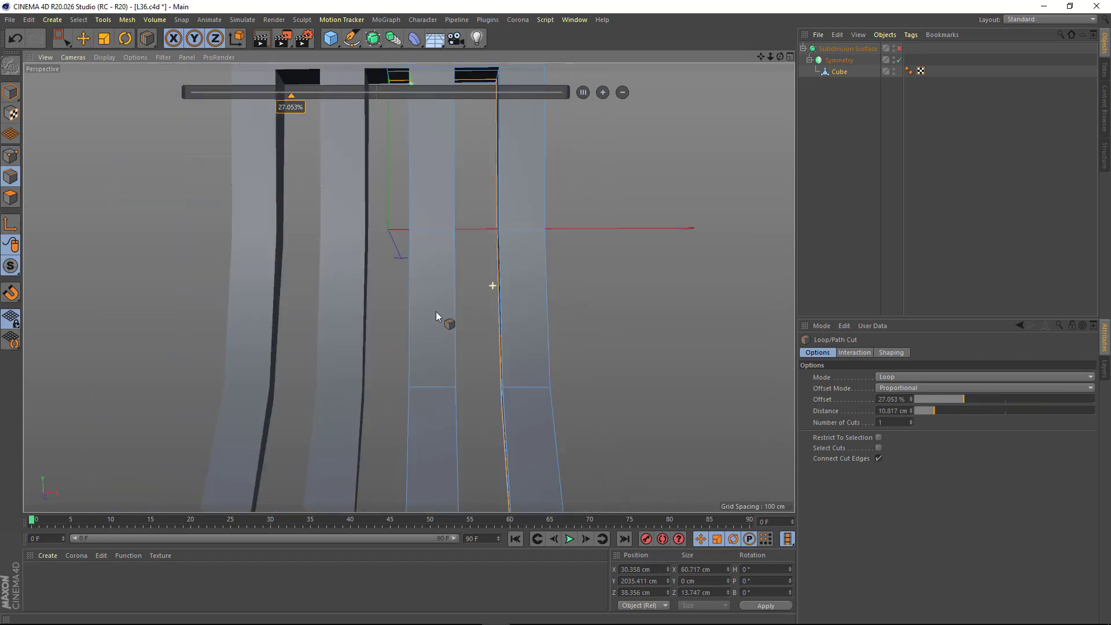
pyautogui.keyDown('alt'); pyautogui.moveTo(435, 311); pyautogui.dragTo(511, 265); pyautogui.keyUp('alt')
# Re-enable subdivision smoothing and add another loop cut across the fork's neck.
pyautogui.press('q')
pyautogui.keyDown('alt'); pyautogui.moveTo(511, 265); pyautogui.dragTo(509, 156, button='middle'); pyautogui.keyUp('alt')
pyautogui.moveTo(509, 156)
pyautogui.keyDown('alt'); pyautogui.mouseDown()
pyautogui.moveTo(484, 300)
pyautogui.moveTo(491, 263)
pyautogui.mouseUp(); pyautogui.keyUp('alt')
pyautogui.scroll(3, 490, 298)
pyautogui.scroll(2, 529, 314)
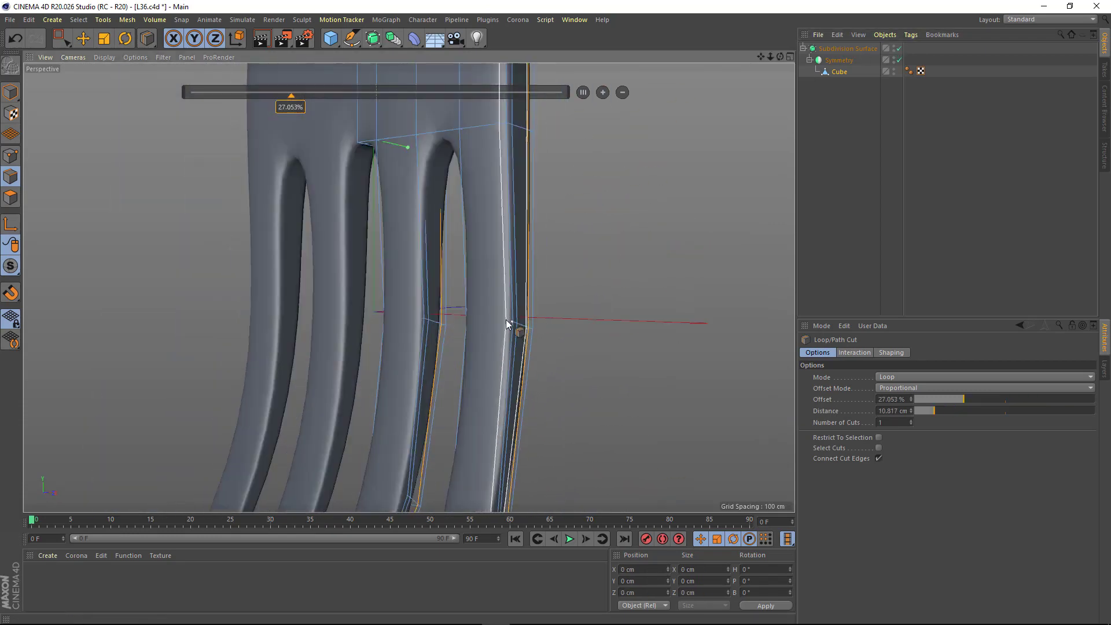
pyautogui.keyDown('alt'); pyautogui.moveTo(509, 322); pyautogui.dragTo(509, 123); pyautogui.keyUp('alt')
pyautogui.scroll(-3, 446, 310)
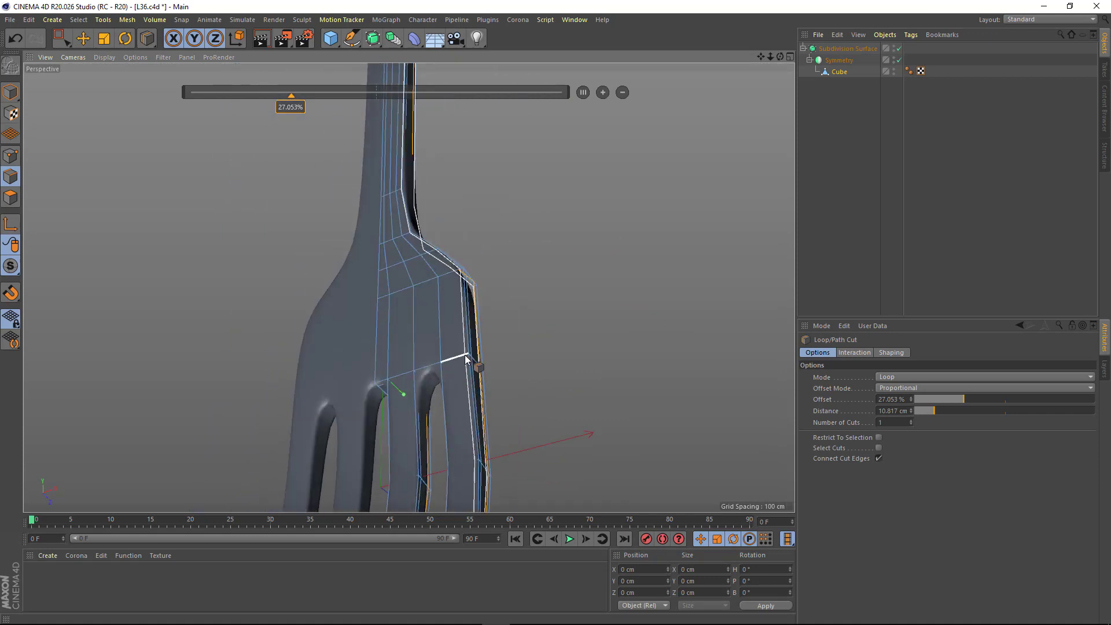
pyautogui.keyDown('alt'); pyautogui.moveTo(464, 357); pyautogui.dragTo(449, 348); pyautogui.keyUp('alt')
pyautogui.moveTo(554, 339)
pyautogui.keyDown('alt'); pyautogui.mouseDown()
pyautogui.moveTo(459, 270)
pyautogui.moveTo(709, 203)
pyautogui.moveTo(482, 311)
pyautogui.moveTo(481, 459)
pyautogui.moveTo(344, 270)
pyautogui.moveTo(460, 265)
pyautogui.moveTo(281, 165)
pyautogui.mouseUp(); pyautogui.keyUp('alt')
pyautogui.click(482, 311)
# Select the handle-top edges and raise them about 7 cm into a centre crest.
pyautogui.press('e')
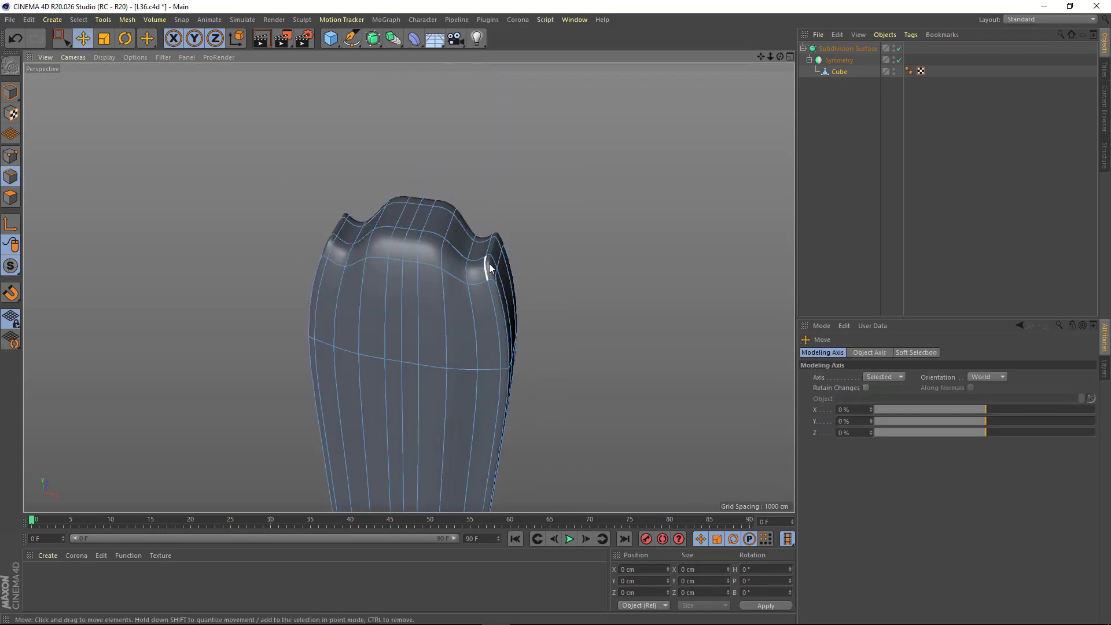
pyautogui.click(488, 243)
pyautogui.moveTo(487, 243)
pyautogui.keyDown('alt'); pyautogui.mouseDown()
pyautogui.moveTo(486, 277)
pyautogui.moveTo(615, 289)
pyautogui.moveTo(635, 213)
pyautogui.mouseUp(); pyautogui.keyUp('alt')
pyautogui.click(482, 243)
pyautogui.moveTo(479, 257)
pyautogui.keyDown('alt'); pyautogui.mouseDown()
pyautogui.moveTo(570, 229)
pyautogui.moveTo(477, 178)
pyautogui.mouseUp(); pyautogui.keyUp('alt')
pyautogui.click(824, 226)
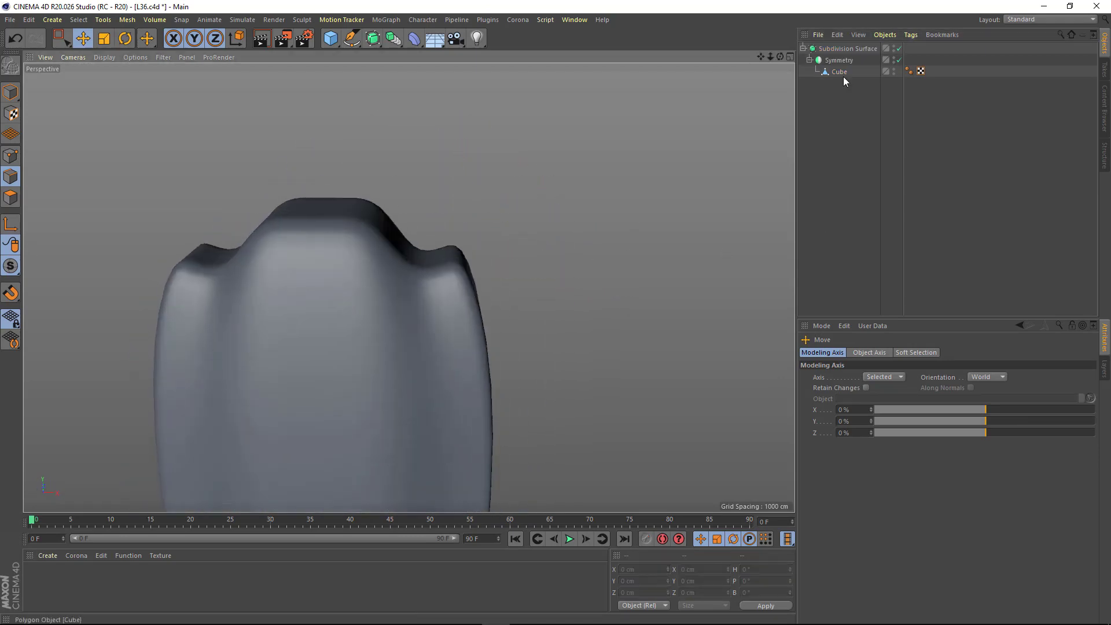
pyautogui.click(839, 71)
pyautogui.moveTo(384, 228)
pyautogui.keyDown('alt'); pyautogui.mouseDown()
pyautogui.moveTo(405, 196)
pyautogui.moveTo(376, 127)
pyautogui.moveTo(430, 222)
pyautogui.moveTo(453, 207)
pyautogui.mouseUp(); pyautogui.keyUp('alt')
pyautogui.click(386, 229)
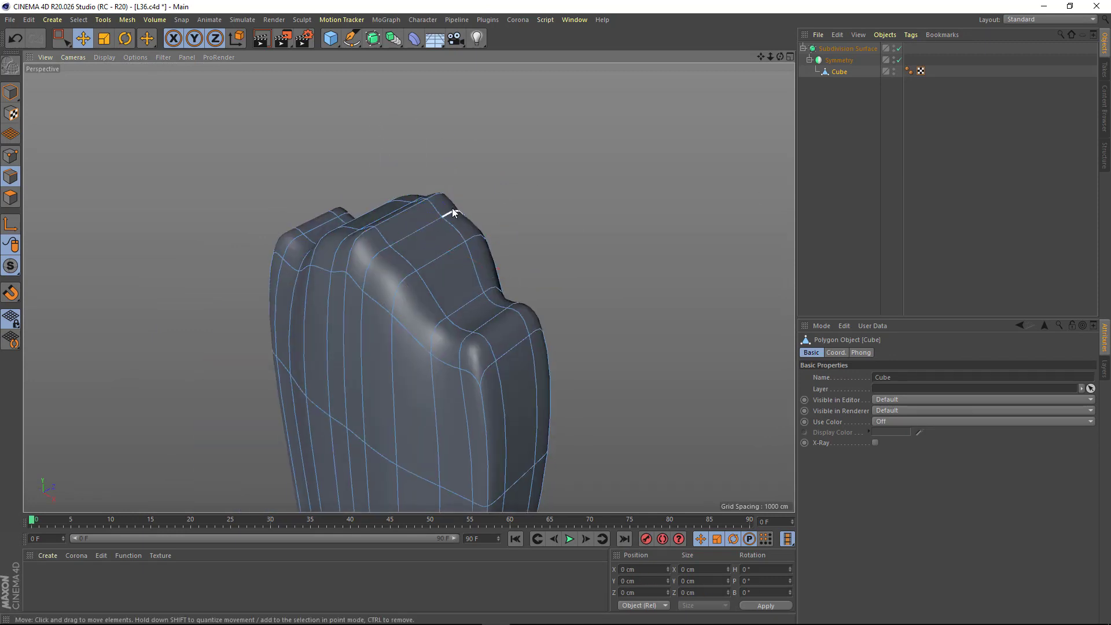
pyautogui.click(375, 255)
pyautogui.moveTo(389, 152)
pyautogui.mouseDown()
pyautogui.moveTo(397, 138)
pyautogui.moveTo(375, 141)
pyautogui.moveTo(440, 292)
pyautogui.moveTo(464, 255)
pyautogui.moveTo(652, 257)
pyautogui.moveTo(442, 340)
pyautogui.mouseUp()
# In Polygon mode, add a loop cut near the bottoms of the tines.
pyautogui.scroll(5, 445, 371)
pyautogui.scroll(5, 451, 399)
pyautogui.click(473, 387)
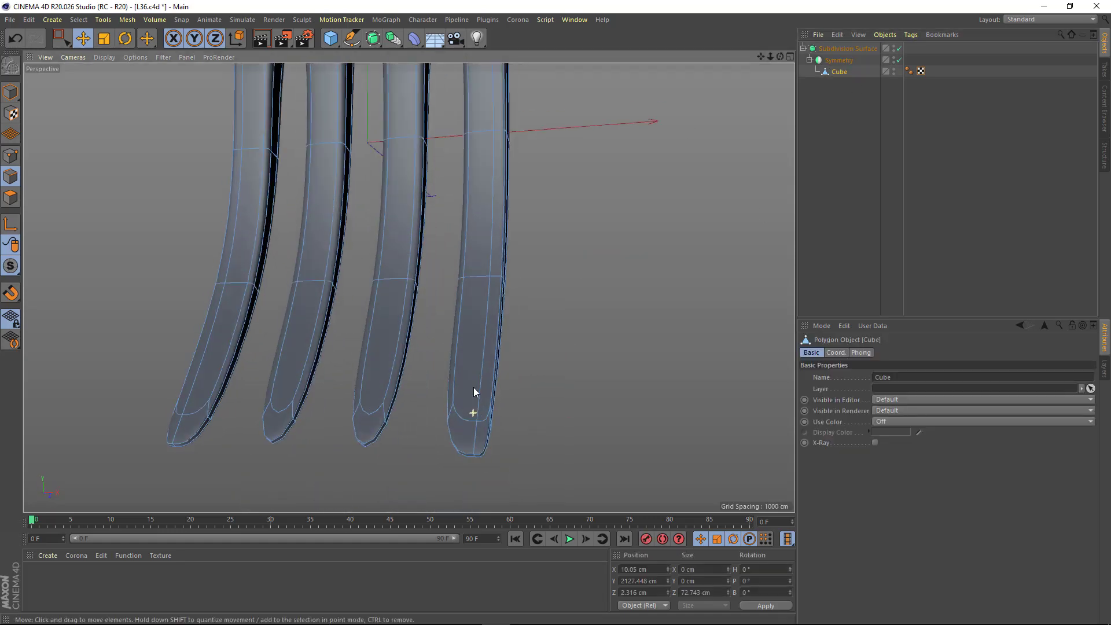
pyautogui.moveTo(473, 387)
pyautogui.keyDown('alt'); pyautogui.mouseDown()
pyautogui.moveTo(441, 421)
pyautogui.moveTo(458, 421)
pyautogui.moveTo(449, 415)
pyautogui.mouseUp(); pyautogui.keyUp('alt')
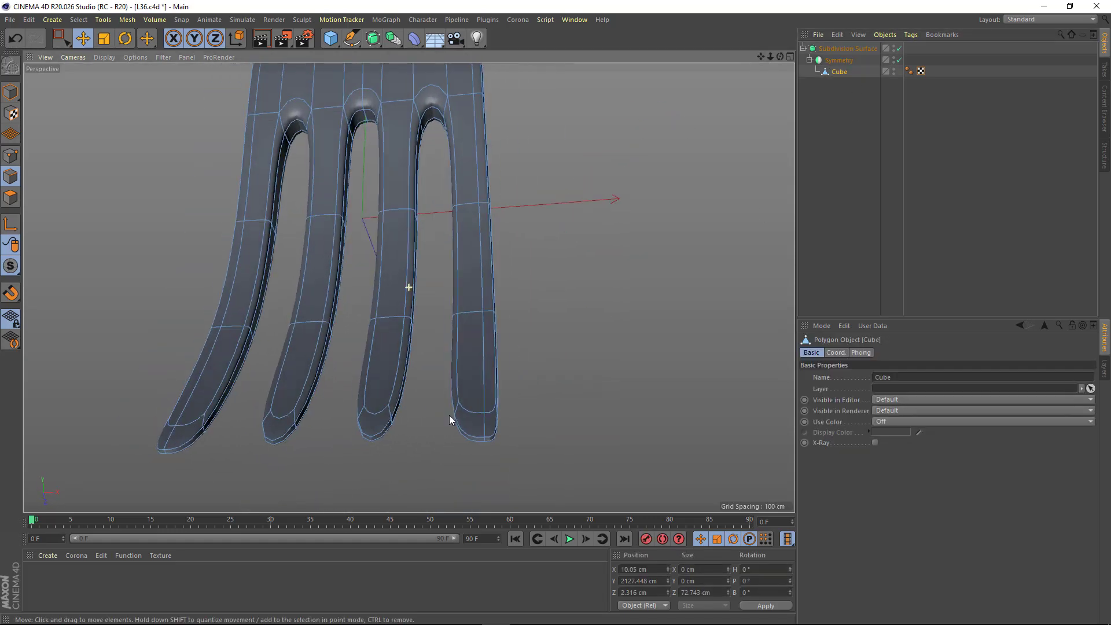
pyautogui.click(11, 197)
pyautogui.press('q')
pyautogui.rightClick(565, 358)
pyautogui.click(581, 284)
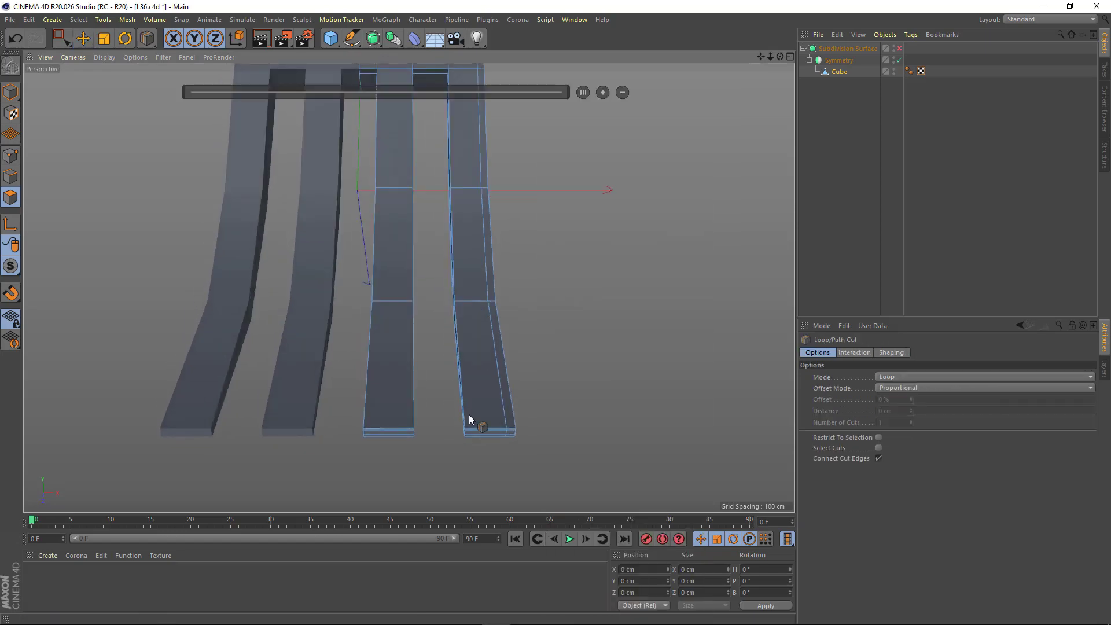
pyautogui.moveTo(469, 414)
pyautogui.keyDown('alt'); pyautogui.mouseDown()
pyautogui.moveTo(484, 439)
pyautogui.moveTo(470, 438)
pyautogui.mouseUp(); pyautogui.keyUp('alt')
pyautogui.click(476, 433)
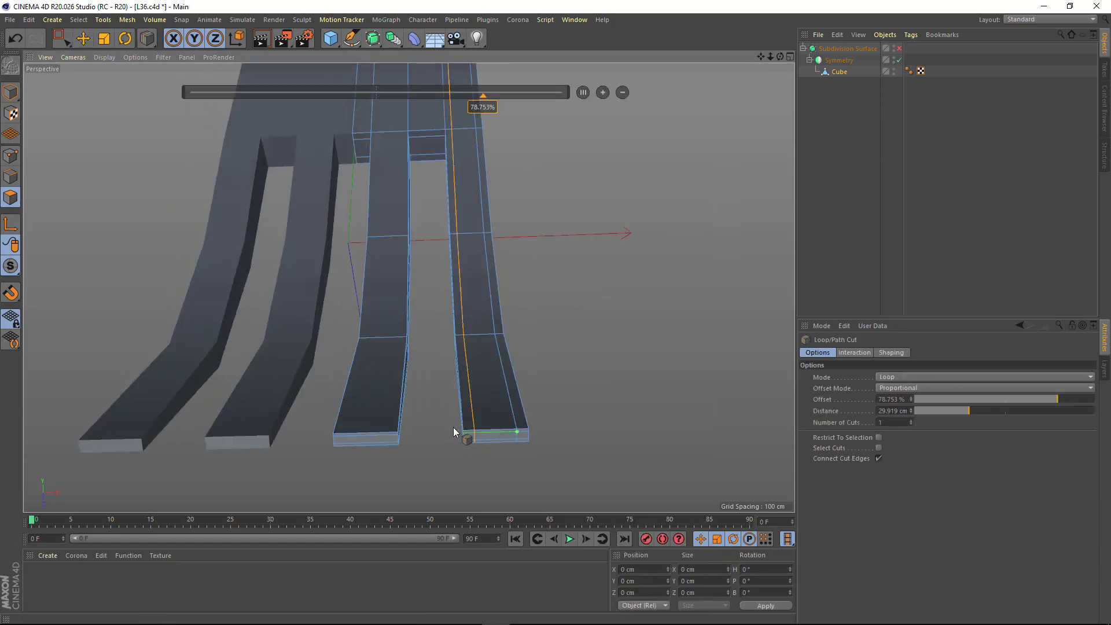
pyautogui.press('q')
pyautogui.moveTo(535, 277)
pyautogui.keyDown('alt'); pyautogui.mouseDown()
pyautogui.moveTo(424, 379)
pyautogui.moveTo(447, 446)
pyautogui.moveTo(435, 402)
pyautogui.moveTo(476, 307)
pyautogui.moveTo(537, 231)
pyautogui.moveTo(461, 186)
pyautogui.moveTo(526, 315)
pyautogui.moveTo(413, 339)
pyautogui.moveTo(526, 154)
pyautogui.moveTo(541, 284)
pyautogui.moveTo(440, 348)
pyautogui.moveTo(573, 208)
pyautogui.moveTo(191, 235)
pyautogui.moveTo(450, 211)
pyautogui.moveTo(491, 360)
pyautogui.moveTo(480, 276)
pyautogui.moveTo(463, 310)
pyautogui.moveTo(486, 380)
pyautogui.moveTo(524, 362)
pyautogui.mouseUp(); pyautogui.keyUp('alt')
pyautogui.click(527, 312)
# Scale down the bottom polygons of each tine to taper their tips.
pyautogui.click(486, 380)
pyautogui.click(501, 370)
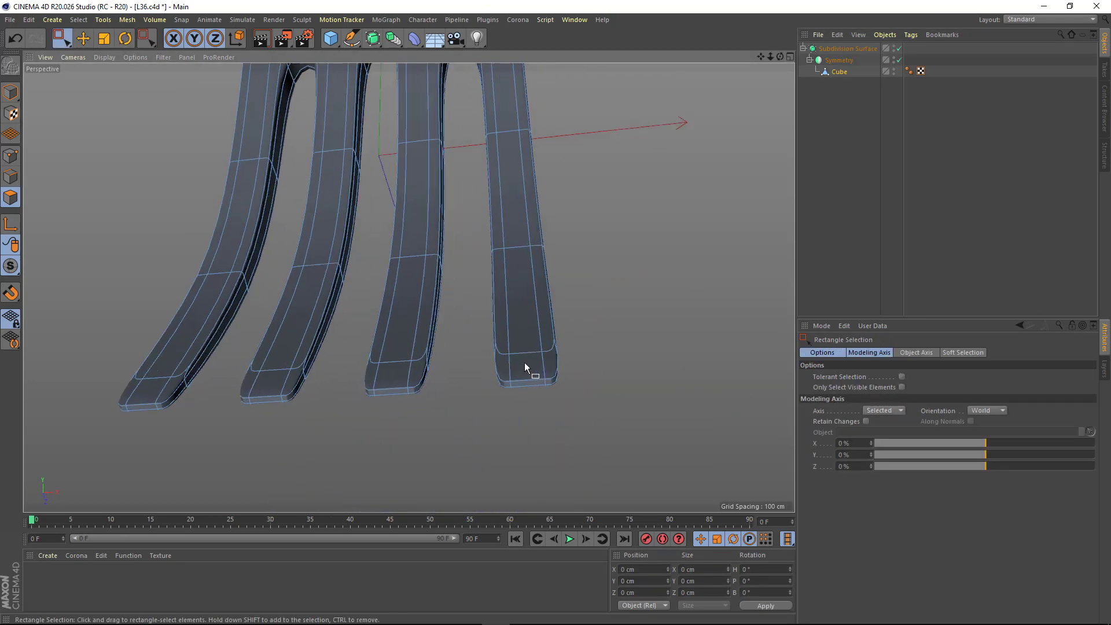
pyautogui.press('t')
pyautogui.moveTo(636, 362); pyautogui.dragTo(456, 379)
pyautogui.click(384, 368)
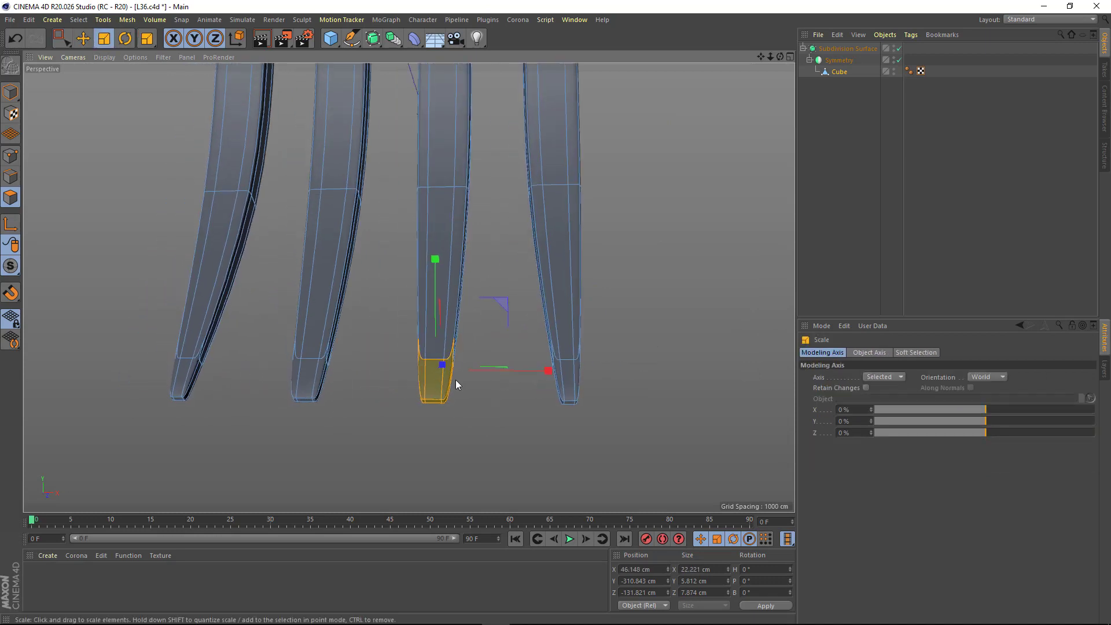
pyautogui.moveTo(551, 372)
pyautogui.mouseDown()
pyautogui.moveTo(464, 372)
pyautogui.moveTo(477, 378)
pyautogui.moveTo(443, 386)
pyautogui.moveTo(634, 386)
pyautogui.moveTo(512, 253)
pyautogui.moveTo(363, 325)
pyautogui.moveTo(482, 259)
pyautogui.moveTo(521, 260)
pyautogui.mouseUp()
pyautogui.click(489, 385)
pyautogui.click(837, 96)
# Add a loop cut across the fork's neck and orbit out to view the whole fork.
pyautogui.scroll(5, 498, 245)
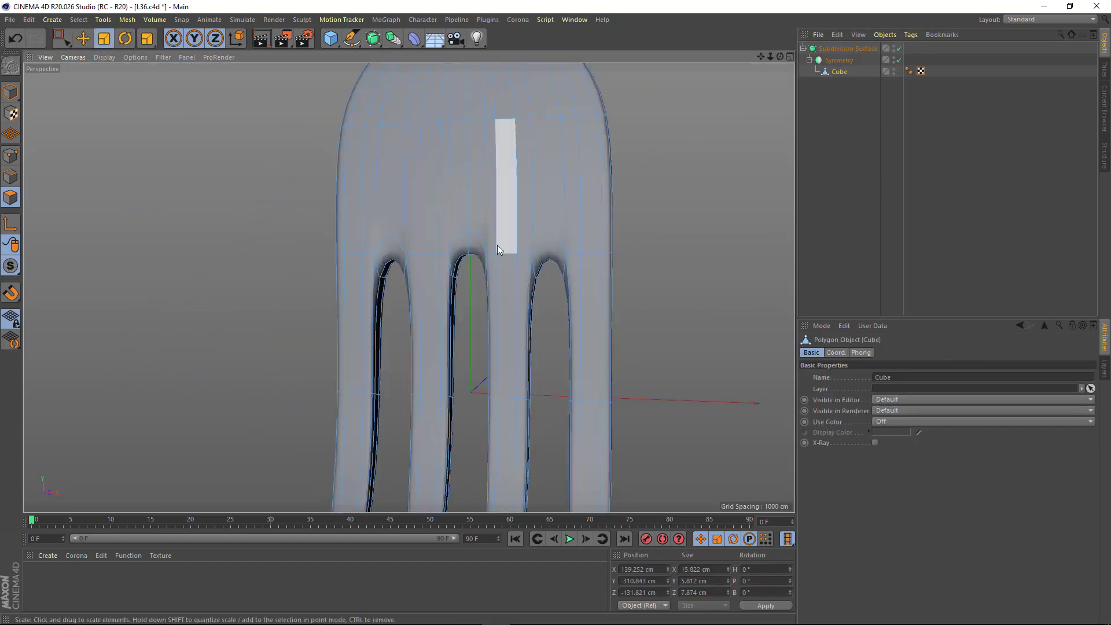
pyautogui.rightClick(671, 151)
pyautogui.click(672, 314)
pyautogui.scroll(3, 573, 282)
pyautogui.scroll(-3, 574, 283)
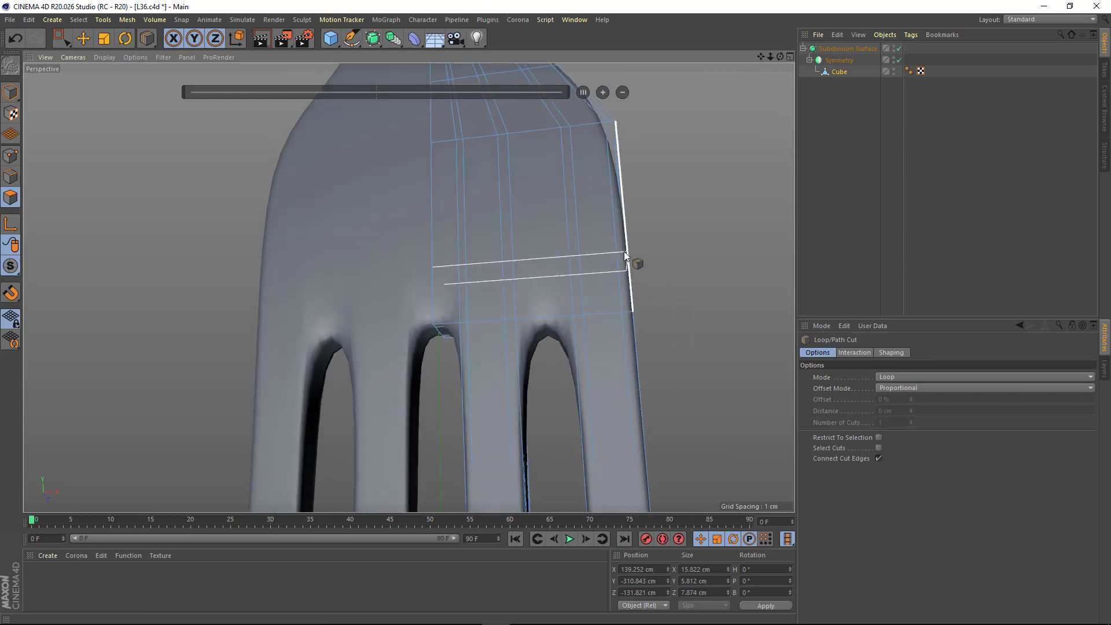
pyautogui.click(627, 262)
pyautogui.moveTo(627, 261)
pyautogui.keyDown('alt'); pyautogui.mouseDown()
pyautogui.moveTo(505, 332)
pyautogui.moveTo(612, 276)
pyautogui.moveTo(330, 335)
pyautogui.mouseUp(); pyautogui.keyUp('alt')
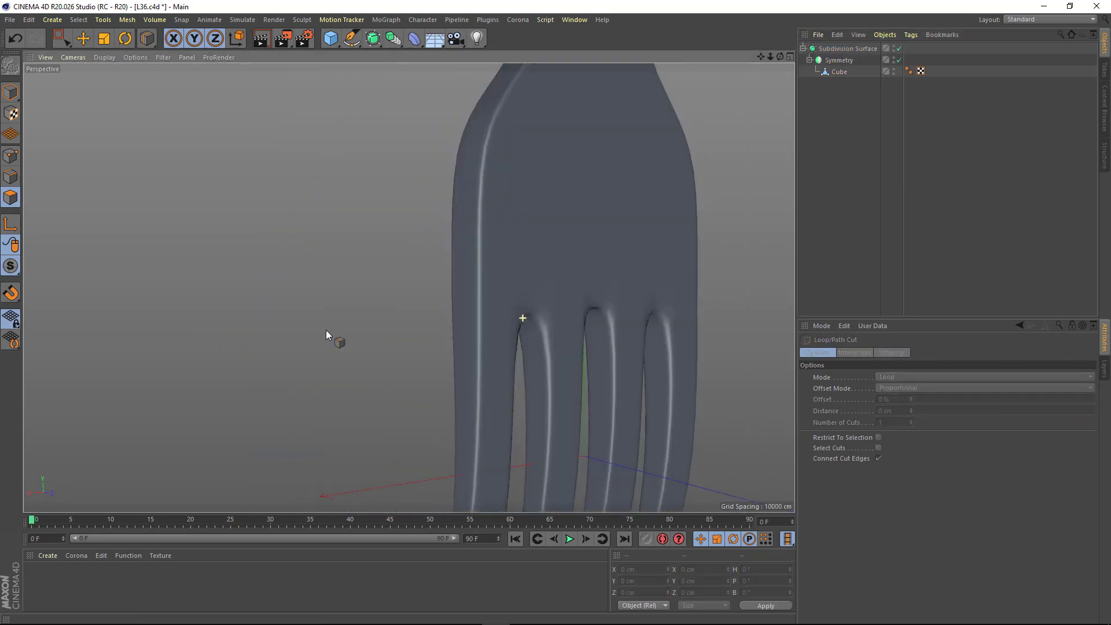
pyautogui.scroll(-3, 409, 288)
pyautogui.press('e')
pyautogui.moveTo(503, 307)
pyautogui.keyDown('alt'); pyautogui.mouseDown()
pyautogui.moveTo(361, 297)
pyautogui.moveTo(615, 277)
pyautogui.moveTo(539, 287)
pyautogui.mouseUp(); pyautogui.keyUp('alt')
# Create a new material 'Mat' and apply it to the fork.
pyautogui.doubleClick(37, 570)
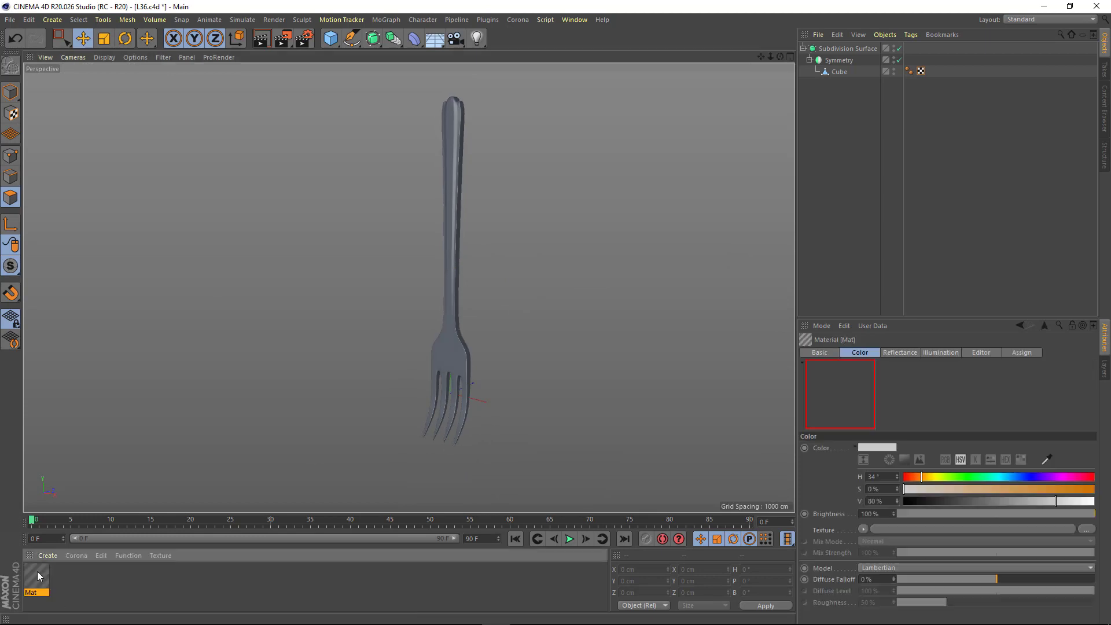
pyautogui.moveTo(37, 572); pyautogui.dragTo(454, 260)
pyautogui.scroll(2, 522, 315)
pyautogui.moveTo(522, 315)
pyautogui.keyDown('alt'); pyautogui.mouseDown()
pyautogui.moveTo(289, 291)
pyautogui.moveTo(677, 293)
pyautogui.moveTo(491, 314)
pyautogui.moveTo(463, 341)
pyautogui.moveTo(556, 377)
pyautogui.moveTo(478, 372)
pyautogui.mouseUp(); pyautogui.keyUp('alt')
# Box-select the tine tips and move them forward along Z to curve them.
pyautogui.press('0')
pyautogui.moveTo(340, 423)
pyautogui.mouseDown()
pyautogui.moveTo(509, 341)
pyautogui.moveTo(331, 331)
pyautogui.moveTo(483, 412)
pyautogui.mouseUp()
pyautogui.press('e')
pyautogui.keyDown('alt'); pyautogui.moveTo(421, 372); pyautogui.dragTo(482, 369); pyautogui.keyUp('alt')
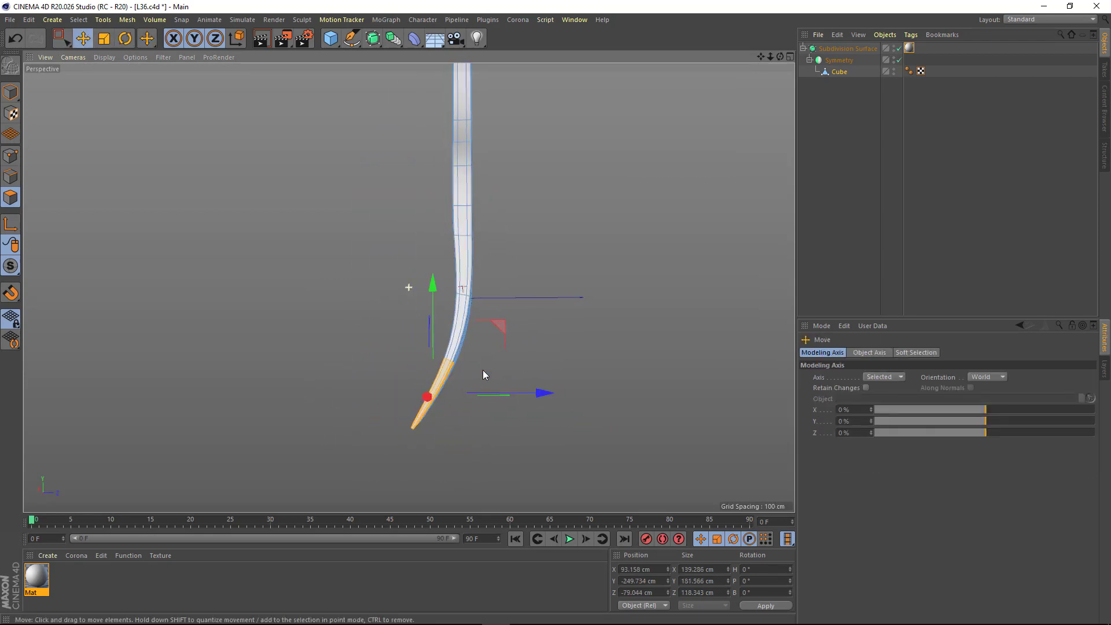
pyautogui.press('r')
pyautogui.press('e')
pyautogui.moveTo(532, 396); pyautogui.dragTo(540, 398)
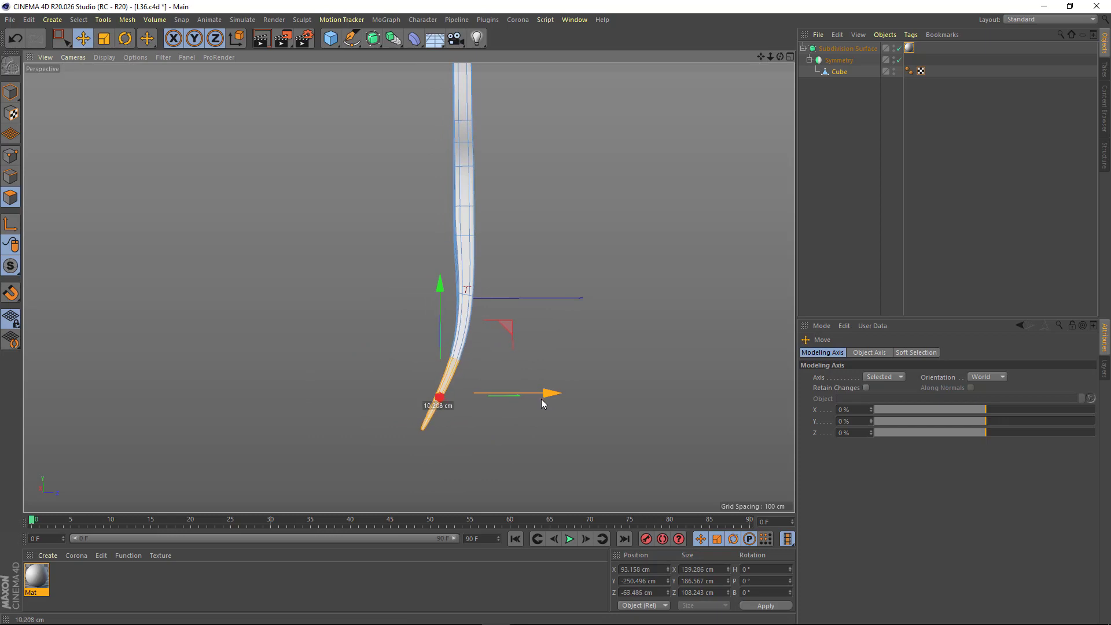
pyautogui.click(848, 212)
pyautogui.moveTo(581, 353)
pyautogui.keyDown('alt'); pyautogui.mouseDown()
pyautogui.moveTo(462, 332)
pyautogui.moveTo(468, 313)
pyautogui.moveTo(560, 331)
pyautogui.mouseUp(); pyautogui.keyUp('alt')
# Rotate the tine tips and orbit to a front view of the curved tines.
pyautogui.press('0')
pyautogui.press('r')
pyautogui.moveTo(504, 295)
pyautogui.keyDown('alt'); pyautogui.mouseDown()
pyautogui.moveTo(391, 325)
pyautogui.moveTo(531, 380)
pyautogui.mouseUp(); pyautogui.keyUp('alt')
pyautogui.press('e')
pyautogui.click(669, 268)
pyautogui.moveTo(670, 272)
pyautogui.keyDown('alt'); pyautogui.mouseDown()
pyautogui.moveTo(737, 344)
pyautogui.moveTo(450, 318)
pyautogui.moveTo(521, 341)
pyautogui.moveTo(416, 336)
pyautogui.moveTo(437, 251)
pyautogui.moveTo(394, 187)
pyautogui.mouseUp(); pyautogui.keyUp('alt')
# Select a polygon strip on the side of the handle and scale it thinner.
pyautogui.click(415, 196)
pyautogui.scroll(5, 439, 215)
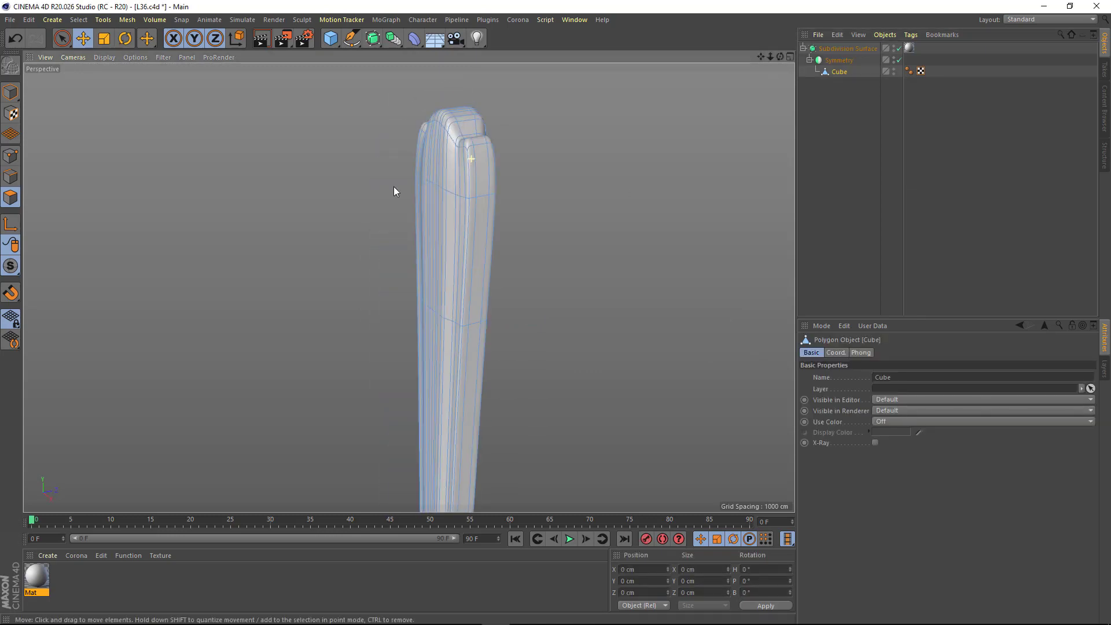
pyautogui.click(477, 238)
pyautogui.keyDown('alt'); pyautogui.moveTo(478, 238); pyautogui.dragTo(595, 243); pyautogui.keyUp('alt')
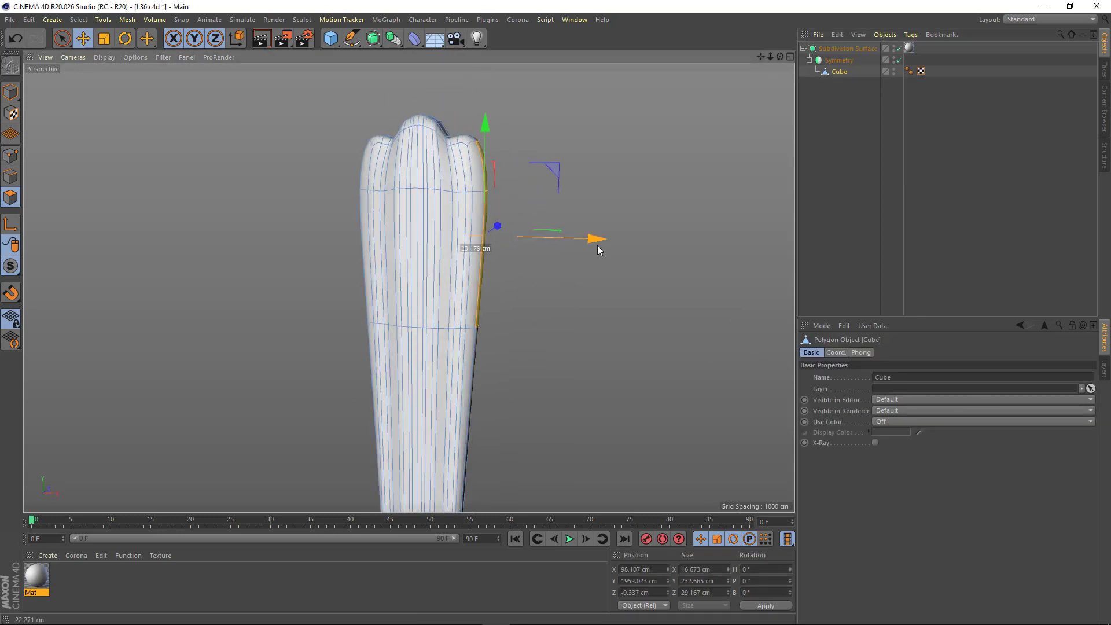
pyautogui.press('t')
pyautogui.moveTo(493, 223)
pyautogui.keyDown('alt'); pyautogui.mouseDown()
pyautogui.moveTo(479, 210)
pyautogui.moveTo(474, 234)
pyautogui.mouseUp(); pyautogui.keyUp('alt')
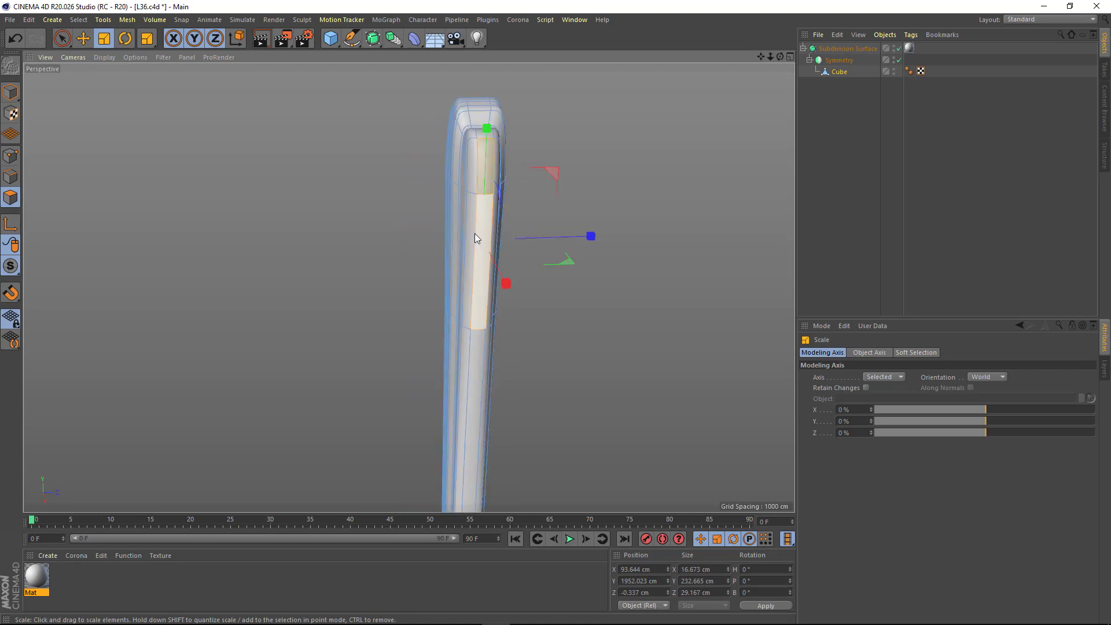
pyautogui.moveTo(584, 230); pyautogui.dragTo(501, 237)
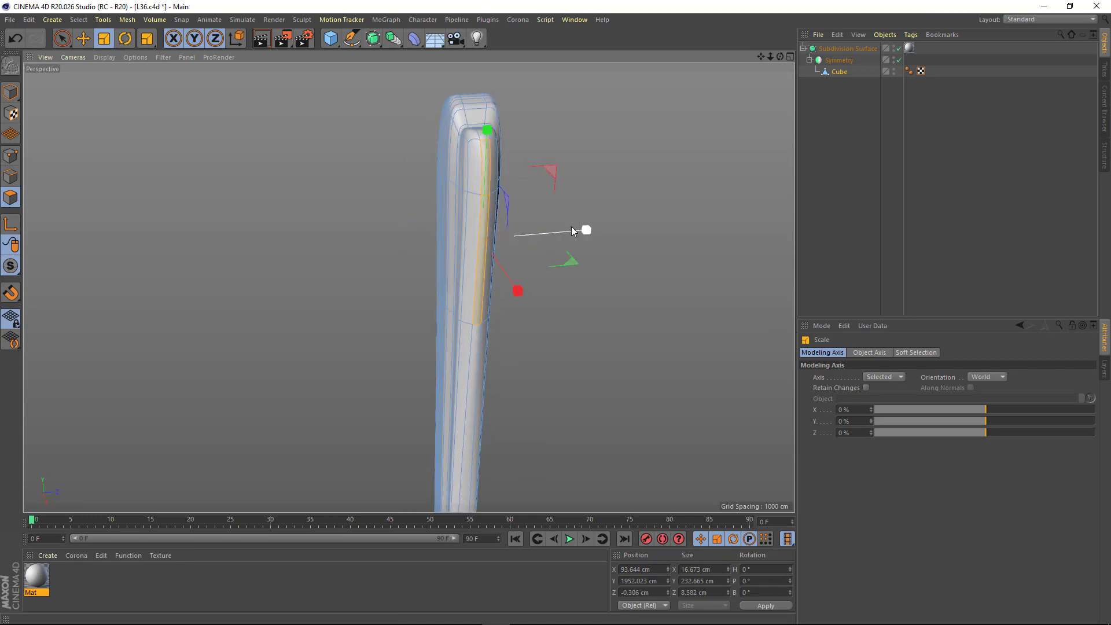
# Tilt the slimmed handle strip by about 2 degrees.
pyautogui.press('e')
pyautogui.keyDown('alt'); pyautogui.moveTo(571, 227); pyautogui.dragTo(441, 203); pyautogui.keyUp('alt')
pyautogui.press('r')
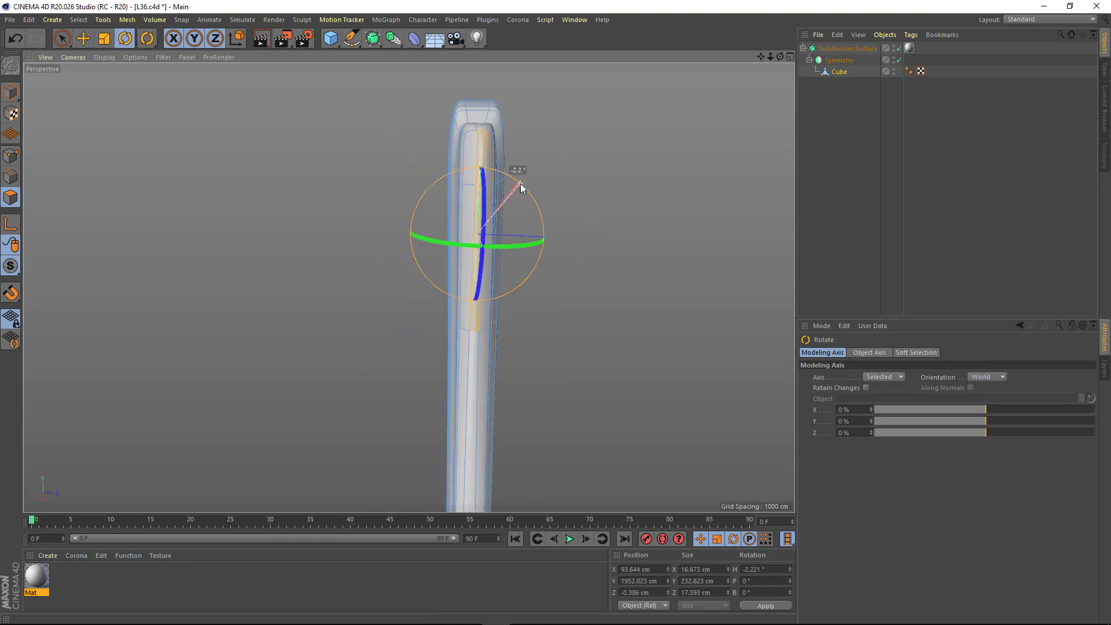
pyautogui.moveTo(517, 182); pyautogui.dragTo(527, 194)
pyautogui.click(833, 209)
pyautogui.keyDown('alt'); pyautogui.moveTo(362, 216); pyautogui.dragTo(633, 192); pyautogui.keyUp('alt')
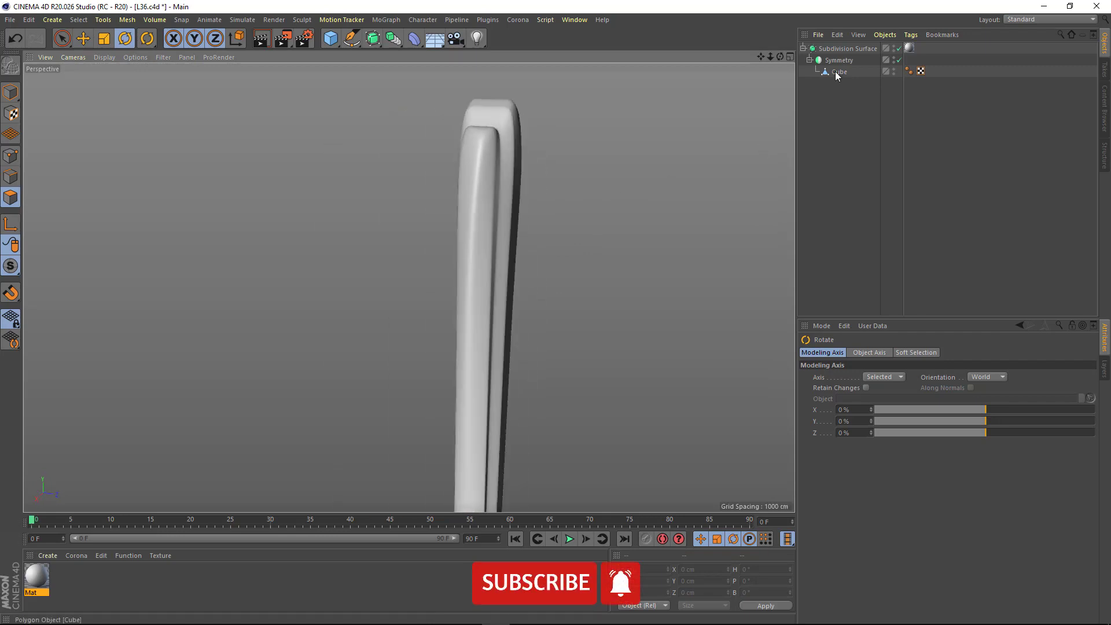
# Inspect the handle, then select the edge loop at the handle top in Edge mode.
pyautogui.click(839, 71)
pyautogui.press('e')
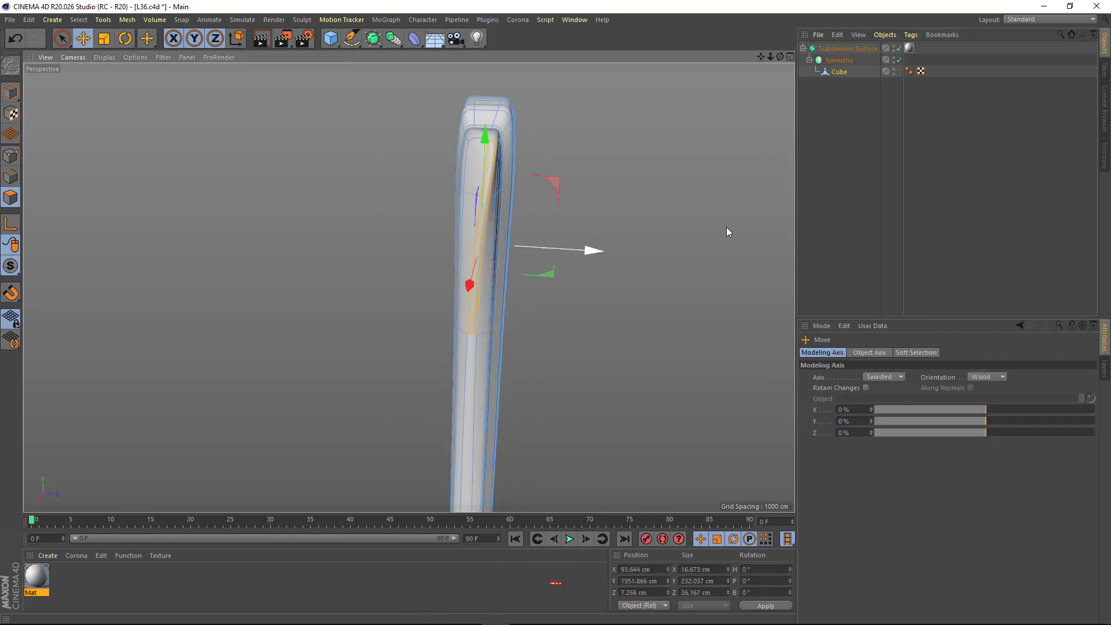
pyautogui.click(423, 203)
pyautogui.moveTo(423, 205)
pyautogui.keyDown('alt'); pyautogui.mouseDown()
pyautogui.moveTo(335, 343)
pyautogui.moveTo(656, 199)
pyautogui.moveTo(445, 218)
pyautogui.moveTo(469, 130)
pyautogui.moveTo(341, 157)
pyautogui.mouseUp(); pyautogui.keyUp('alt')
pyautogui.click(837, 72)
pyautogui.click(11, 176)
pyautogui.doubleClick(476, 203)
# Move the selected neck edge up and outward.
pyautogui.moveTo(476, 203)
pyautogui.keyDown('alt'); pyautogui.mouseDown()
pyautogui.moveTo(435, 225)
pyautogui.moveTo(518, 212)
pyautogui.moveTo(575, 221)
pyautogui.mouseUp(); pyautogui.keyUp('alt')
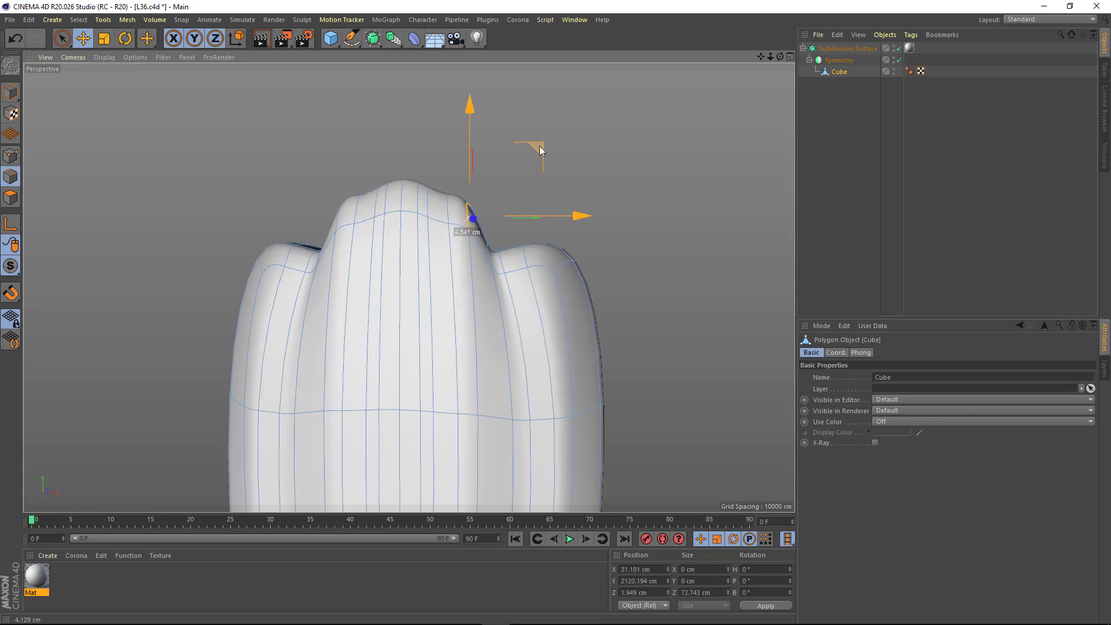
pyautogui.moveTo(539, 145)
pyautogui.mouseDown()
pyautogui.moveTo(418, 295)
pyautogui.moveTo(438, 155)
pyautogui.moveTo(436, 227)
pyautogui.moveTo(442, 186)
pyautogui.moveTo(474, 173)
pyautogui.mouseUp()
pyautogui.click(839, 71)
pyautogui.moveTo(347, 261)
pyautogui.keyDown('alt'); pyautogui.mouseDown()
pyautogui.moveTo(272, 291)
pyautogui.moveTo(389, 265)
pyautogui.moveTo(260, 232)
pyautogui.mouseUp(); pyautogui.keyUp('alt')
# Box-select the right tine tips and move them down along Y to lengthen the tines.
pyautogui.press('0')
pyautogui.moveTo(362, 450)
pyautogui.keyDown('alt'); pyautogui.mouseDown()
pyautogui.moveTo(322, 461)
pyautogui.moveTo(509, 234)
pyautogui.mouseUp(); pyautogui.keyUp('alt')
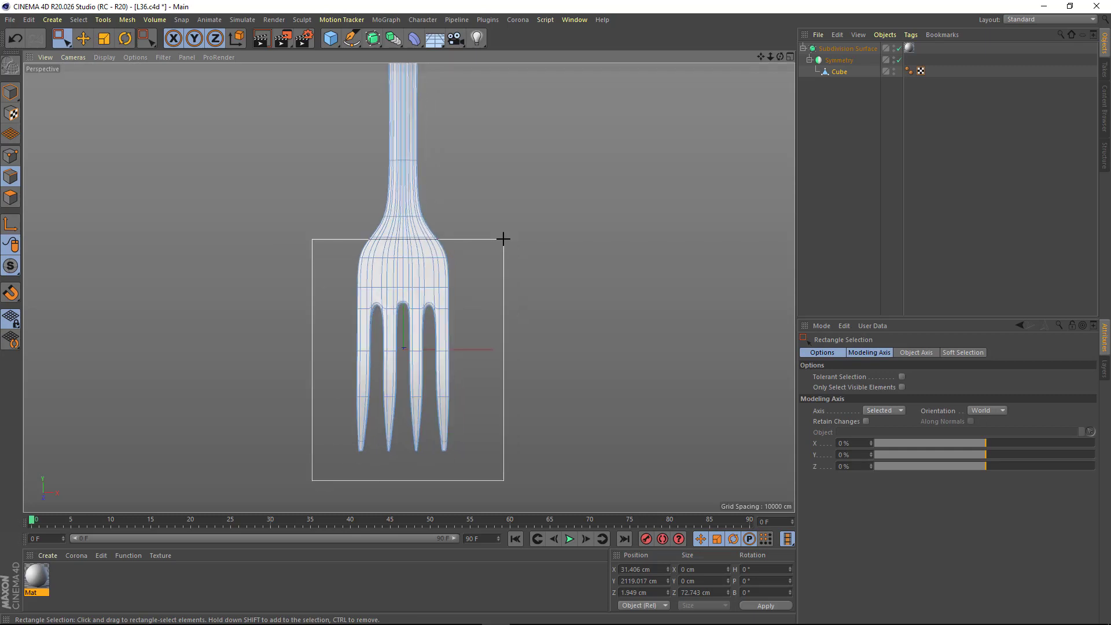
pyautogui.moveTo(318, 433)
pyautogui.mouseDown()
pyautogui.moveTo(484, 258)
pyautogui.moveTo(335, 454)
pyautogui.moveTo(491, 304)
pyautogui.mouseUp()
pyautogui.moveTo(484, 459); pyautogui.dragTo(278, 347)
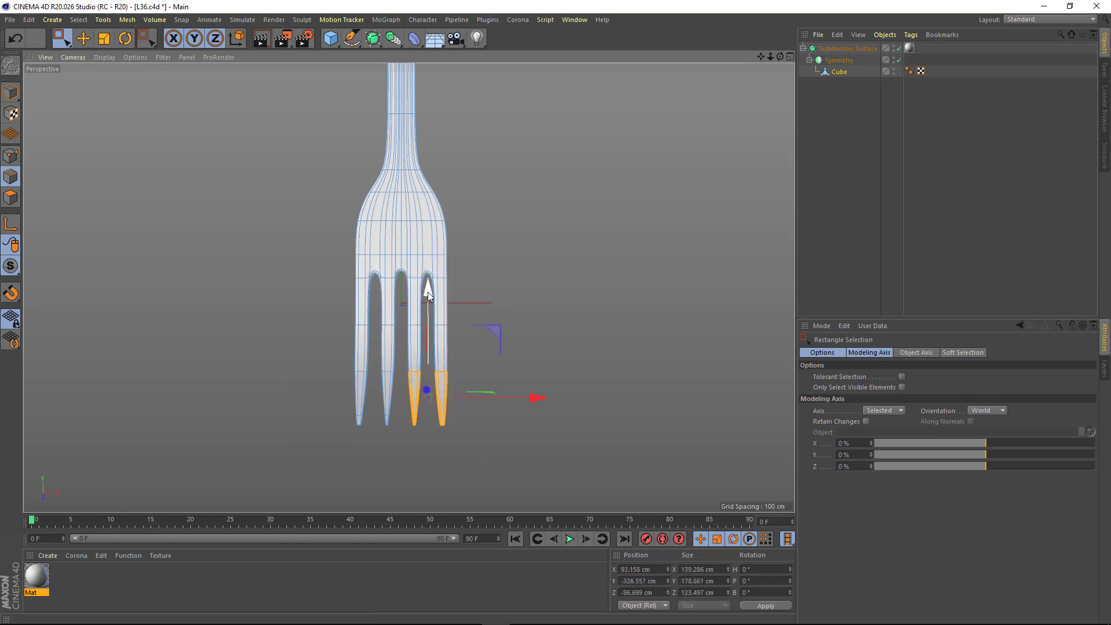
pyautogui.moveTo(428, 291)
pyautogui.mouseDown()
pyautogui.moveTo(512, 316)
pyautogui.moveTo(303, 354)
pyautogui.moveTo(446, 219)
pyautogui.moveTo(640, 179)
pyautogui.moveTo(487, 103)
pyautogui.moveTo(431, 344)
pyautogui.mouseUp()
pyautogui.moveTo(354, 447)
pyautogui.mouseDown()
pyautogui.moveTo(491, 71)
pyautogui.moveTo(407, 250)
pyautogui.mouseUp()
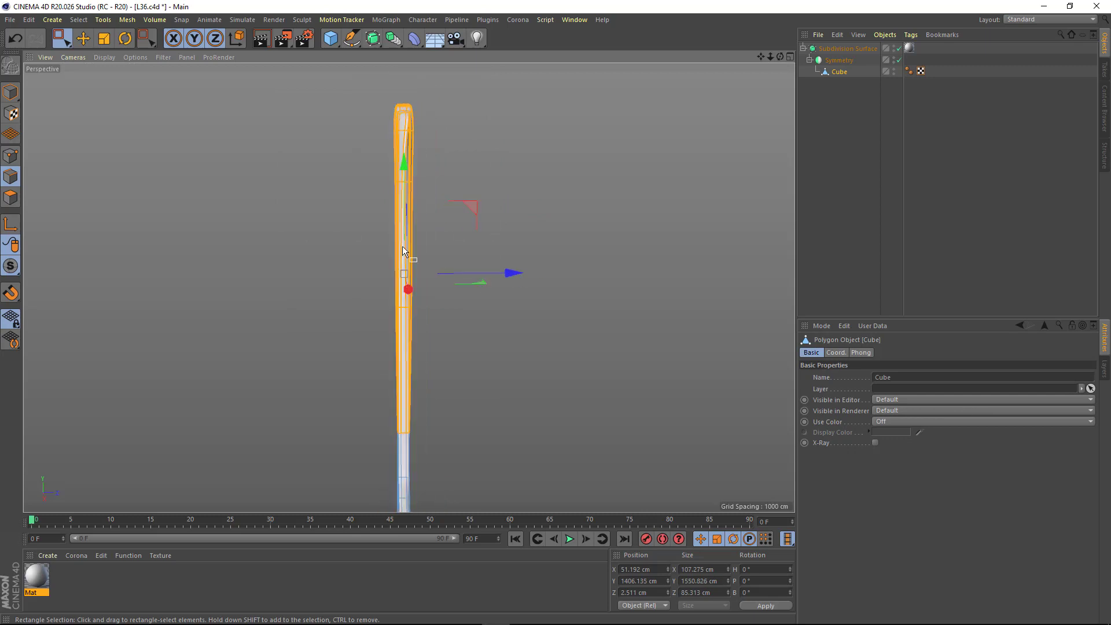
# Tilt the selected upper handle section slightly.
pyautogui.press('r')
pyautogui.moveTo(471, 174); pyautogui.dragTo(474, 177)
pyautogui.press('e')
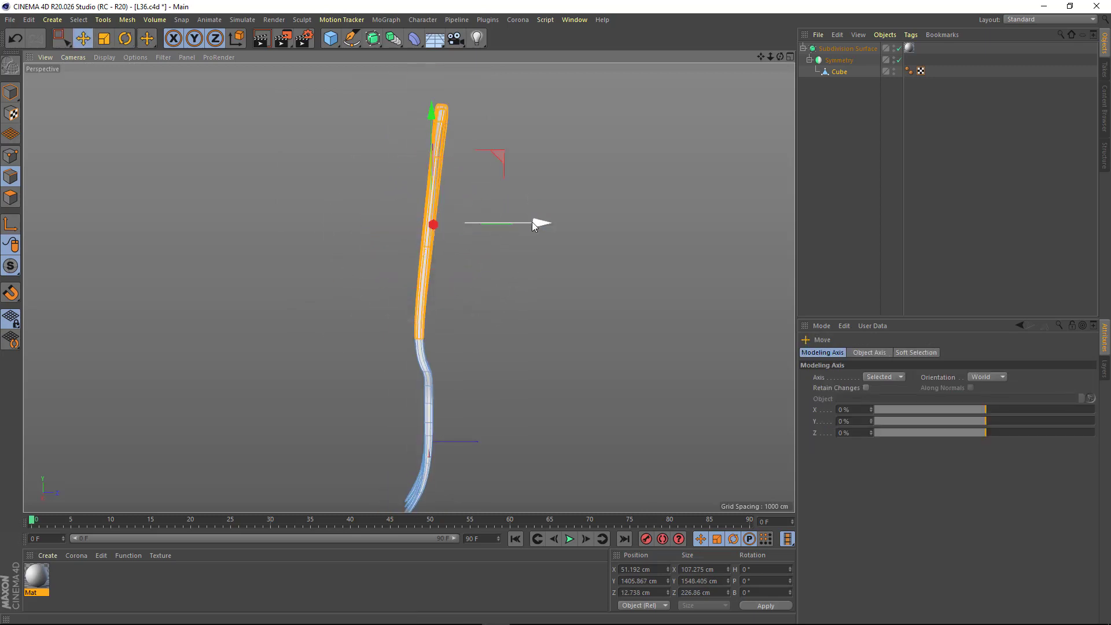
pyautogui.keyDown('alt'); pyautogui.moveTo(546, 220); pyautogui.dragTo(540, 265); pyautogui.keyUp('alt')
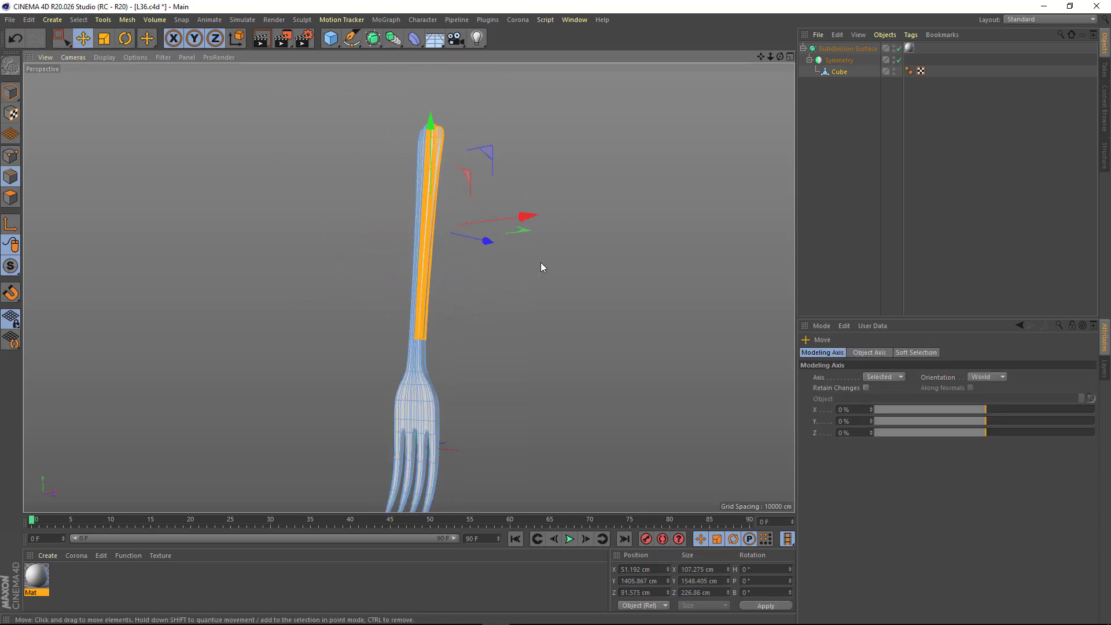
# Rotate the handle's upper end about 10 degrees and shift it slightly sideways.
pyautogui.moveTo(513, 99); pyautogui.dragTo(409, 181)
pyautogui.keyDown('alt'); pyautogui.moveTo(364, 248); pyautogui.dragTo(418, 272); pyautogui.keyUp('alt')
pyautogui.press('r')
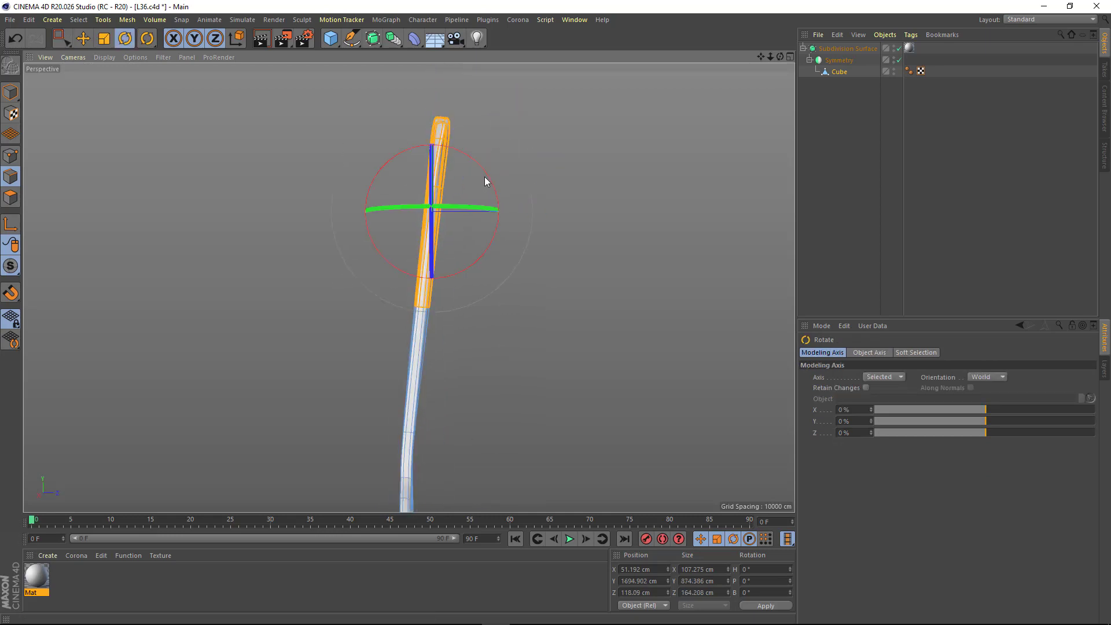
pyautogui.moveTo(487, 172); pyautogui.dragTo(492, 183)
pyautogui.press('e')
pyautogui.press('r')
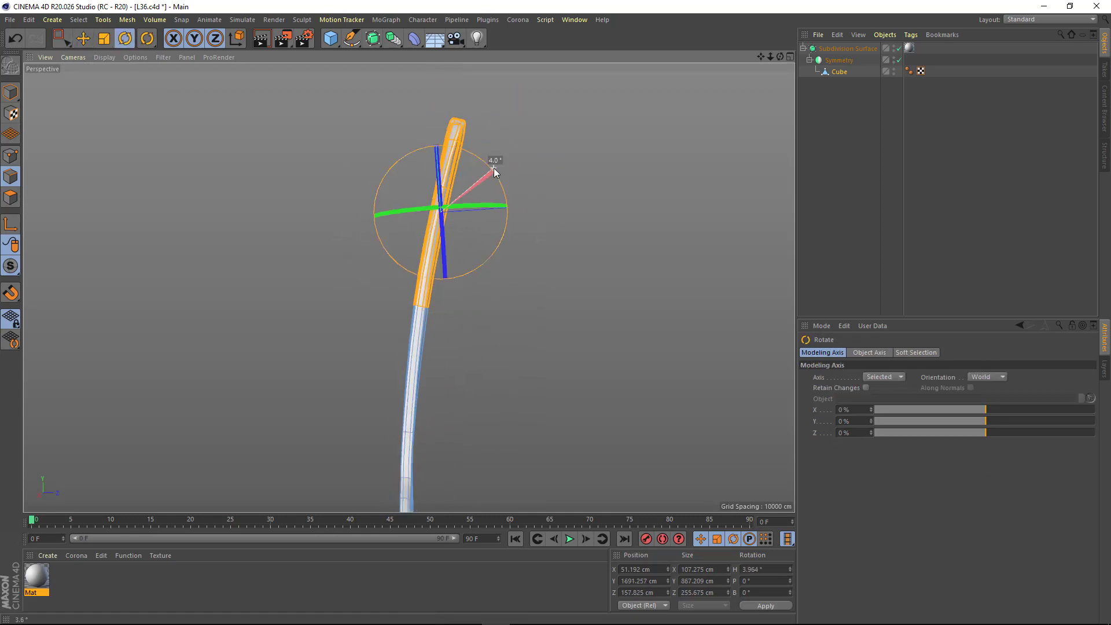
pyautogui.press('e')
pyautogui.moveTo(541, 211); pyautogui.dragTo(543, 213)
pyautogui.click(390, 259)
pyautogui.moveTo(390, 259)
pyautogui.keyDown('alt'); pyautogui.mouseDown()
pyautogui.moveTo(546, 273)
pyautogui.moveTo(447, 300)
pyautogui.moveTo(460, 340)
pyautogui.moveTo(403, 334)
pyautogui.mouseUp(); pyautogui.keyUp('alt')
# Box-select the lower handle and shift it to straighten the fork.
pyautogui.click(839, 71)
pyautogui.press('0')
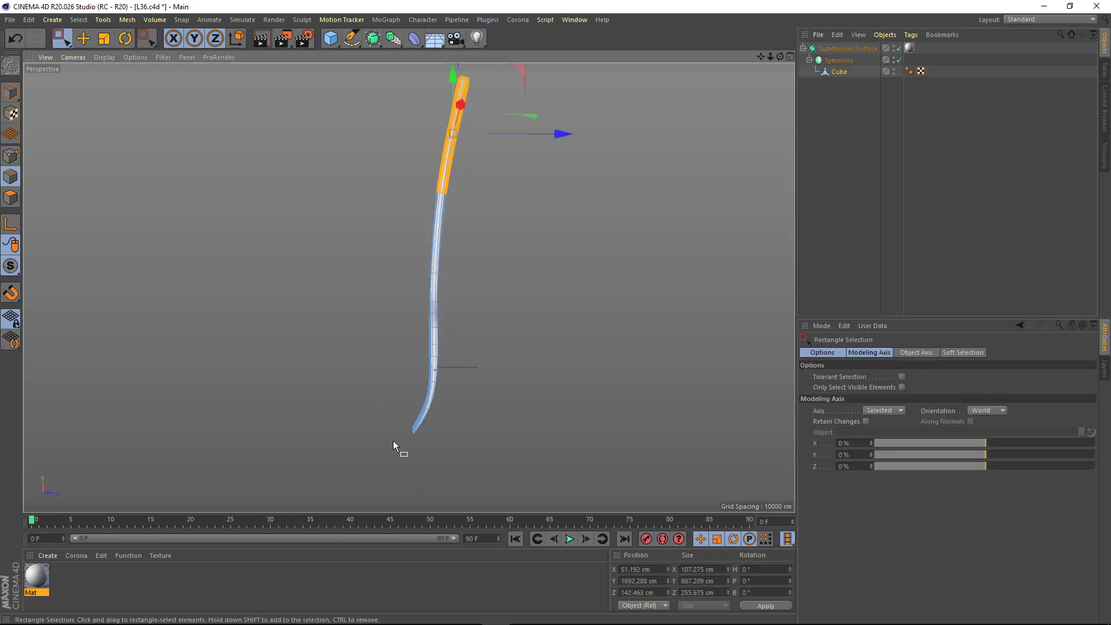
pyautogui.moveTo(380, 443); pyautogui.dragTo(457, 292)
pyautogui.press('r')
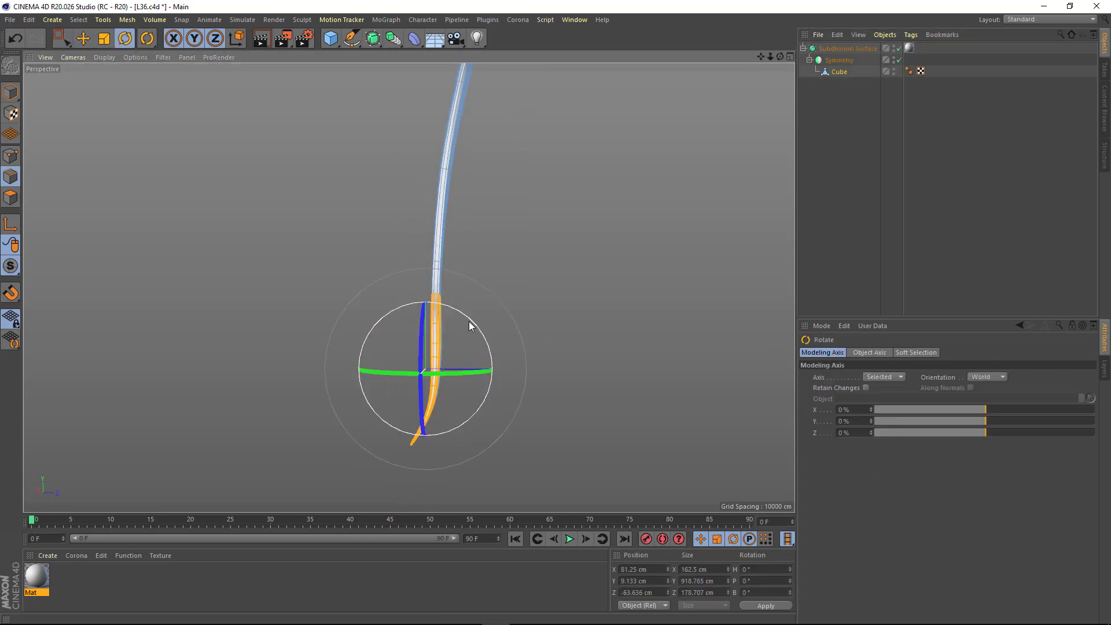
pyautogui.press('e')
pyautogui.moveTo(532, 368); pyautogui.dragTo(535, 380)
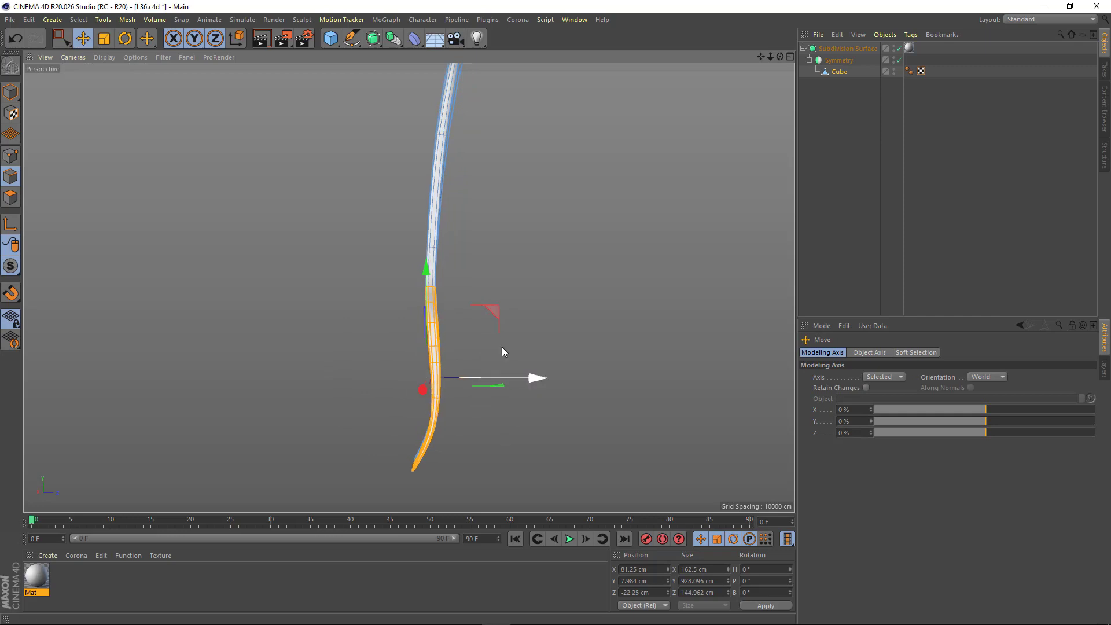
pyautogui.scroll(3, 464, 362)
pyautogui.moveTo(464, 366)
pyautogui.keyDown('alt'); pyautogui.mouseDown()
pyautogui.moveTo(533, 330)
pyautogui.moveTo(429, 385)
pyautogui.mouseUp(); pyautogui.keyUp('alt')
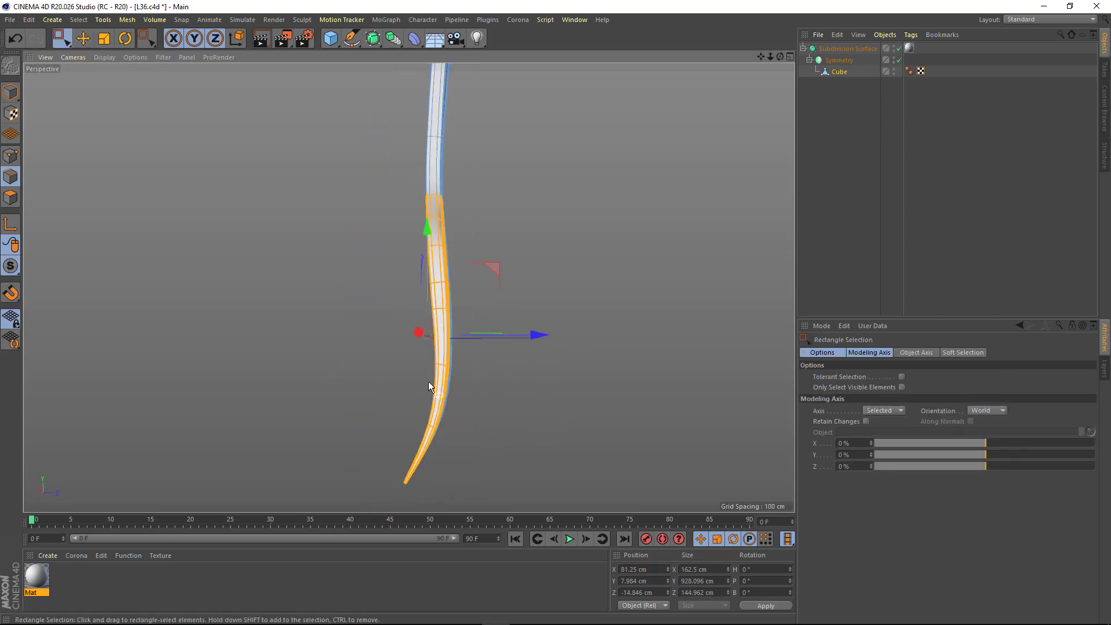
# Push the lower handle section sideways to curve it, then inspect the bend.
pyautogui.press('0')
pyautogui.moveTo(346, 478); pyautogui.dragTo(523, 227)
pyautogui.press('r')
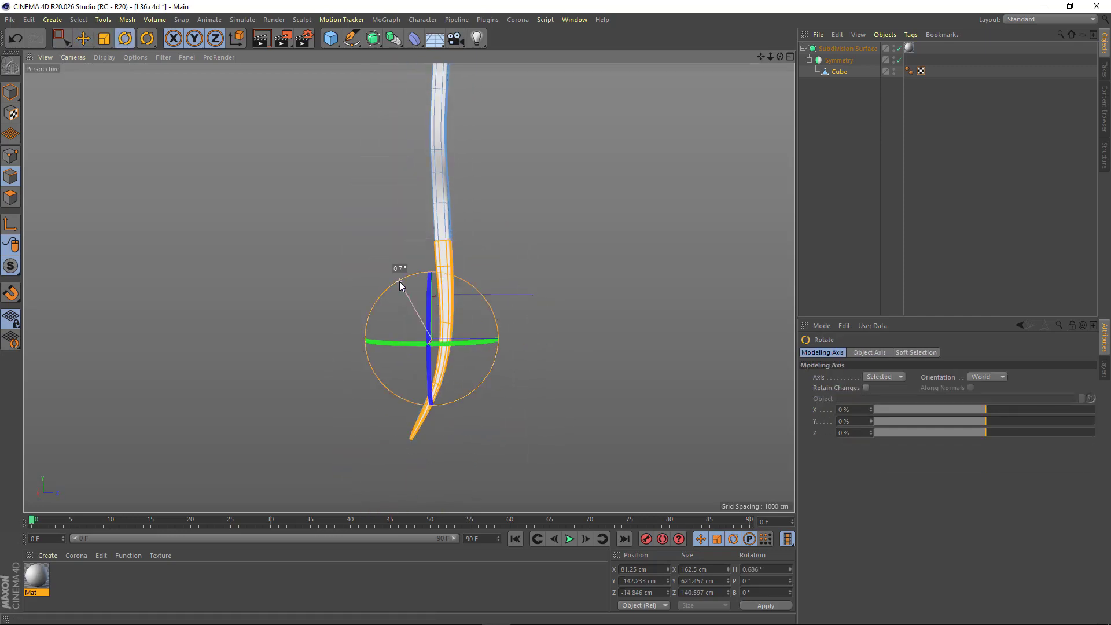
pyautogui.press('e')
pyautogui.moveTo(537, 342); pyautogui.dragTo(405, 261)
pyautogui.click(300, 235)
pyautogui.moveTo(300, 235)
pyautogui.keyDown('alt'); pyautogui.mouseDown()
pyautogui.moveTo(420, 288)
pyautogui.moveTo(643, 280)
pyautogui.moveTo(444, 317)
pyautogui.moveTo(457, 234)
pyautogui.mouseUp(); pyautogui.keyUp('alt')
# Undo the last change, reselect a polygon on the neck edge, then preview the tines.
pyautogui.hotkey('ctrl', 'z')
pyautogui.scroll(3, 470, 296)
pyautogui.scroll(1, 491, 343)
pyautogui.scroll(2, 457, 234)
pyautogui.click(440, 237)
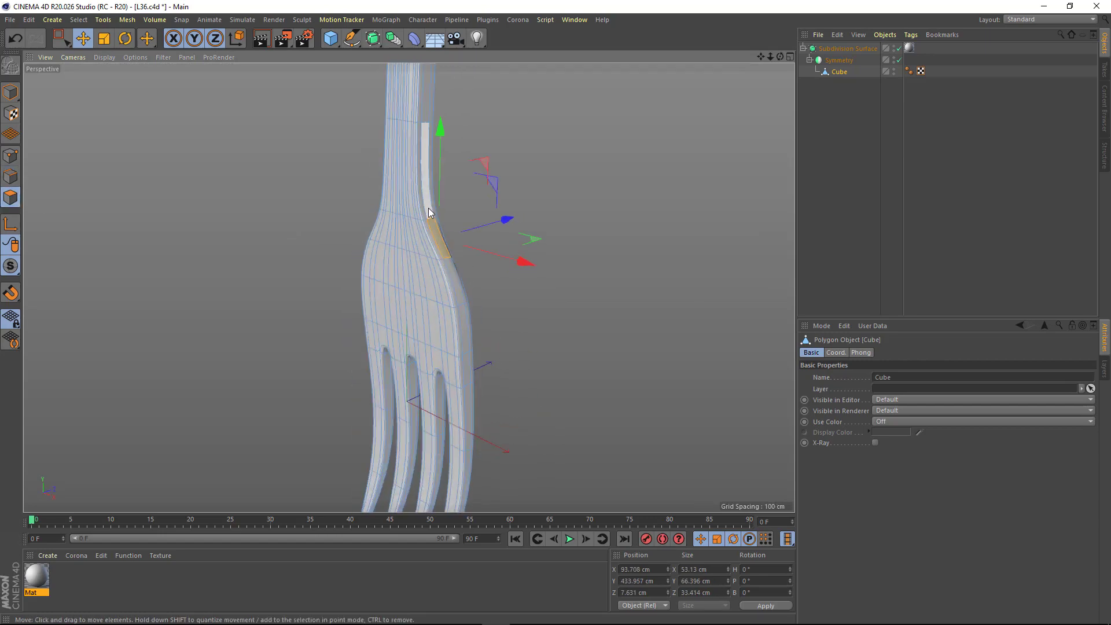
pyautogui.moveTo(425, 199)
pyautogui.keyDown('alt'); pyautogui.mouseDown()
pyautogui.moveTo(517, 279)
pyautogui.moveTo(419, 349)
pyautogui.moveTo(467, 287)
pyautogui.moveTo(446, 257)
pyautogui.moveTo(541, 233)
pyautogui.moveTo(323, 291)
pyautogui.moveTo(532, 245)
pyautogui.moveTo(427, 247)
pyautogui.moveTo(463, 255)
pyautogui.mouseUp(); pyautogui.keyUp('alt')
pyautogui.hotkey('ctrl', 'z')
pyautogui.hotkey('ctrl', 'y')
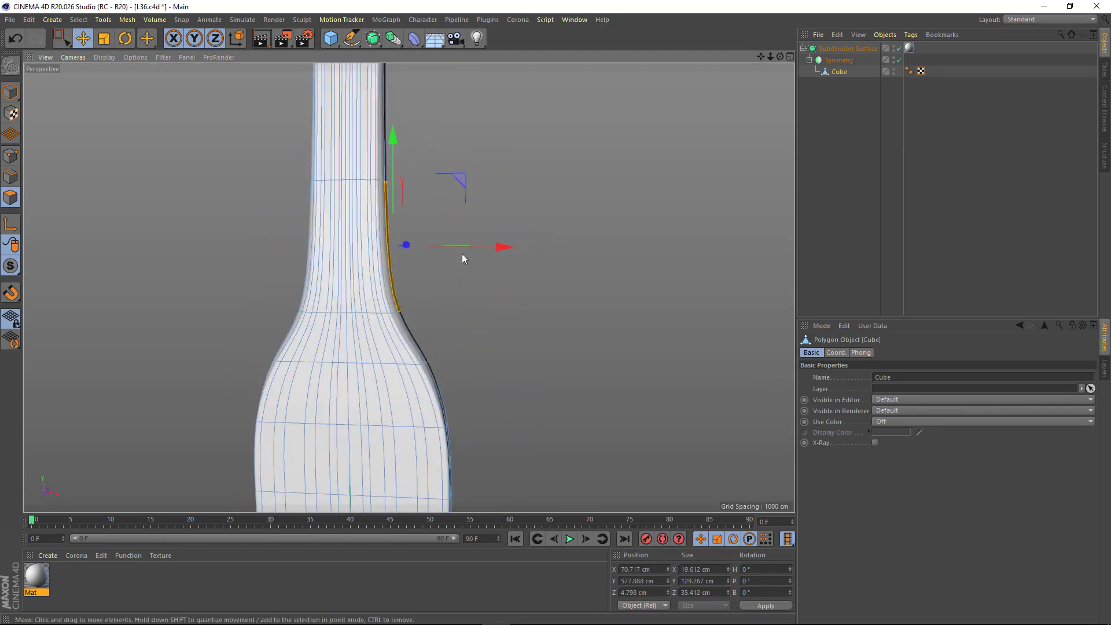
pyautogui.click(884, 225)
pyautogui.moveTo(61, 276)
pyautogui.keyDown('alt'); pyautogui.mouseDown()
pyautogui.moveTo(295, 409)
pyautogui.moveTo(410, 194)
pyautogui.moveTo(335, 320)
pyautogui.moveTo(390, 343)
pyautogui.moveTo(417, 257)
pyautogui.moveTo(425, 293)
pyautogui.mouseUp(); pyautogui.keyUp('alt')
# Scale down the right tine's edge loop to thin it, then deselect to check.
pyautogui.click(390, 344)
pyautogui.scroll(5, 421, 367)
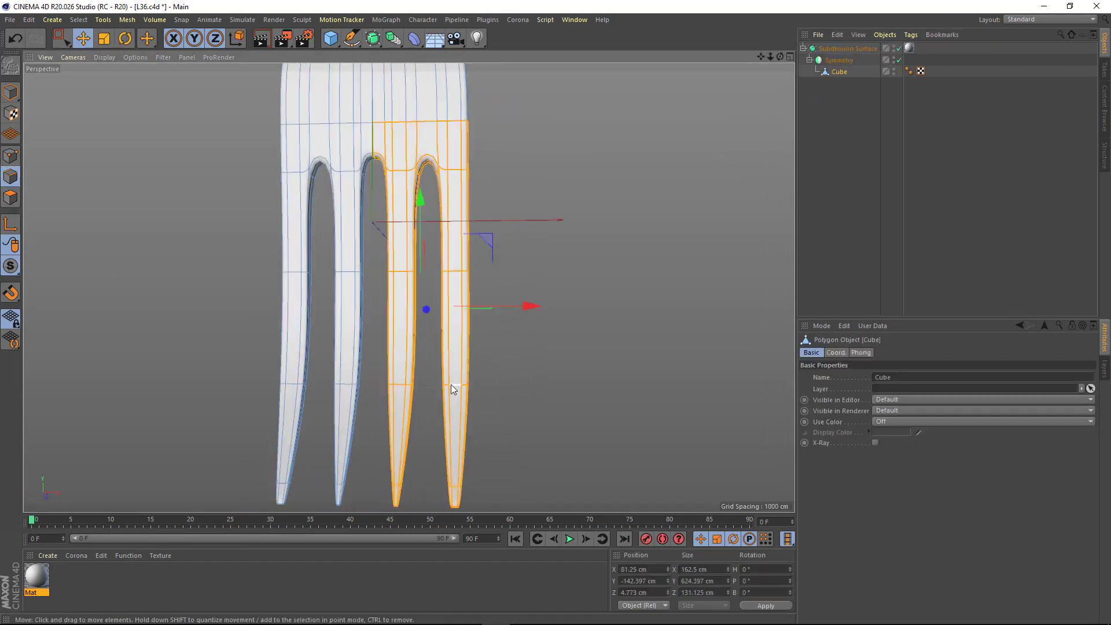
pyautogui.click(463, 359)
pyautogui.press('t')
pyautogui.moveTo(573, 362)
pyautogui.mouseDown()
pyautogui.moveTo(550, 347)
pyautogui.moveTo(490, 351)
pyautogui.mouseUp()
pyautogui.click(397, 346)
pyautogui.click(873, 265)
pyautogui.press('e')
pyautogui.moveTo(324, 301)
pyautogui.keyDown('alt'); pyautogui.mouseDown()
pyautogui.moveTo(433, 293)
pyautogui.moveTo(438, 189)
pyautogui.moveTo(204, 172)
pyautogui.mouseUp(); pyautogui.keyUp('alt')
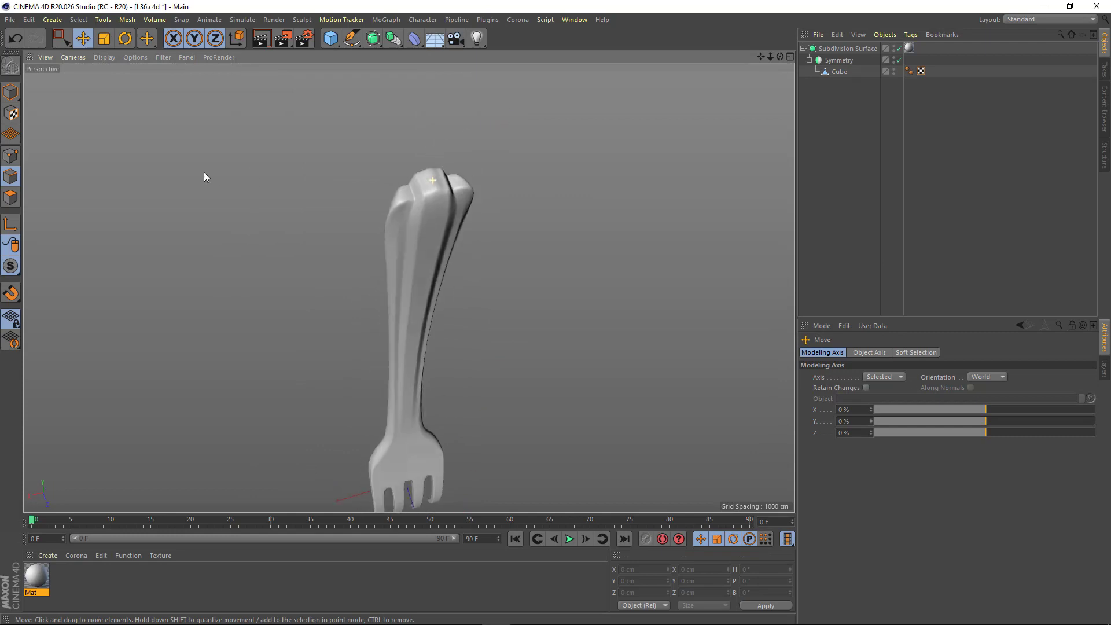
# Select an edge on the fork's neck and shift it across the neck's width.
pyautogui.scroll(5, 400, 148)
pyautogui.moveTo(399, 148)
pyautogui.keyDown('alt'); pyautogui.mouseDown()
pyautogui.moveTo(461, 208)
pyautogui.moveTo(257, 231)
pyautogui.moveTo(408, 248)
pyautogui.moveTo(356, 263)
pyautogui.moveTo(487, 259)
pyautogui.mouseUp(); pyautogui.keyUp('alt')
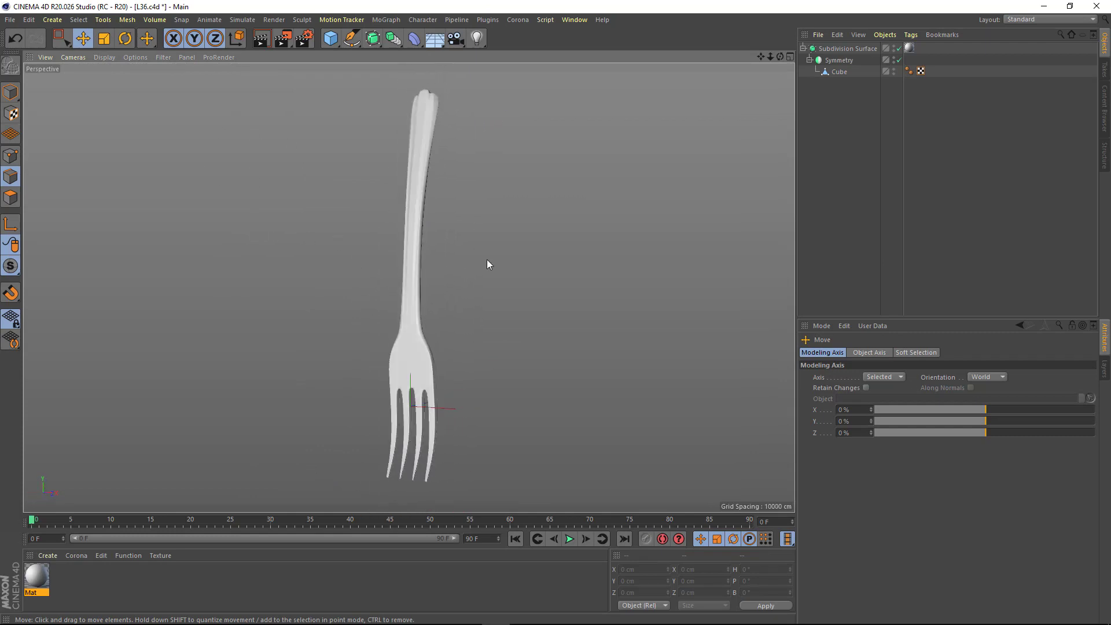
pyautogui.keyDown('alt'); pyautogui.moveTo(487, 260); pyautogui.dragTo(488, 311, button='right'); pyautogui.keyUp('alt')
pyautogui.click(411, 347)
pyautogui.scroll(3, 421, 277)
pyautogui.click(416, 271)
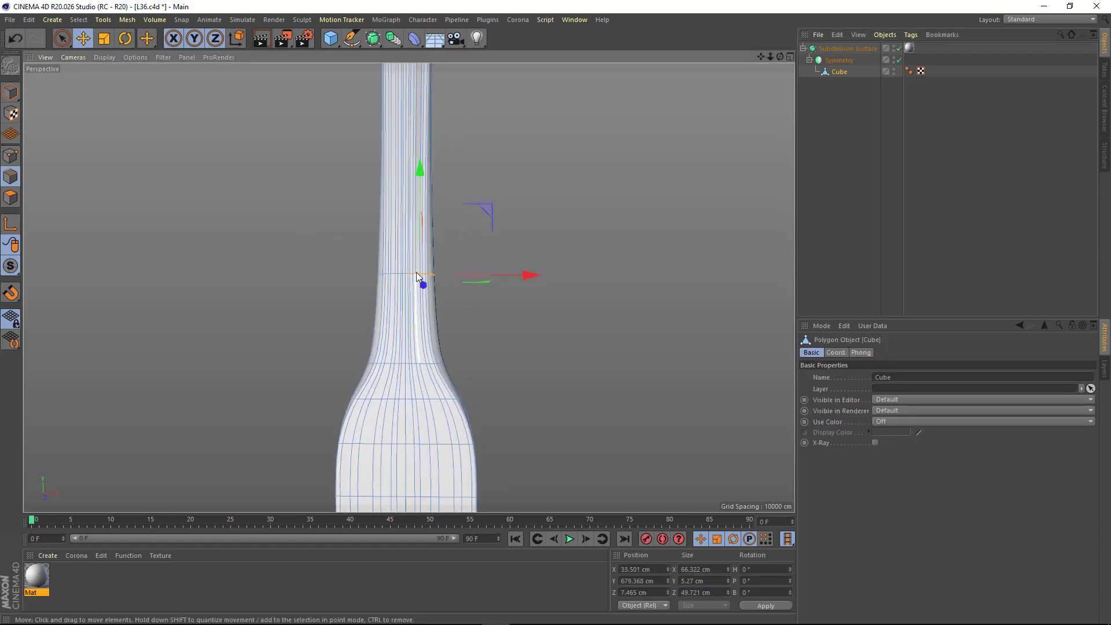
pyautogui.moveTo(399, 294)
pyautogui.keyDown('alt'); pyautogui.mouseDown()
pyautogui.moveTo(386, 267)
pyautogui.moveTo(132, 246)
pyautogui.moveTo(478, 277)
pyautogui.moveTo(190, 285)
pyautogui.moveTo(494, 270)
pyautogui.moveTo(568, 294)
pyautogui.moveTo(557, 295)
pyautogui.mouseUp(); pyautogui.keyUp('alt')
# Pull the edge strip on the neck's right side inward about 4 cm.
pyautogui.scroll(3, 440, 305)
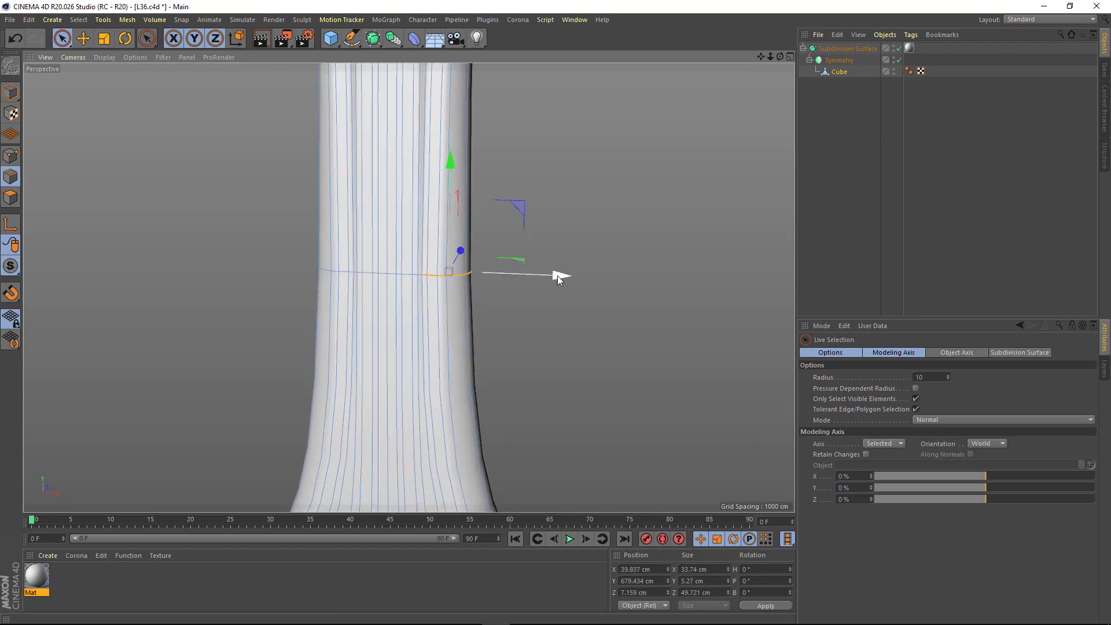
pyautogui.scroll(-3, 452, 238)
pyautogui.click(838, 71)
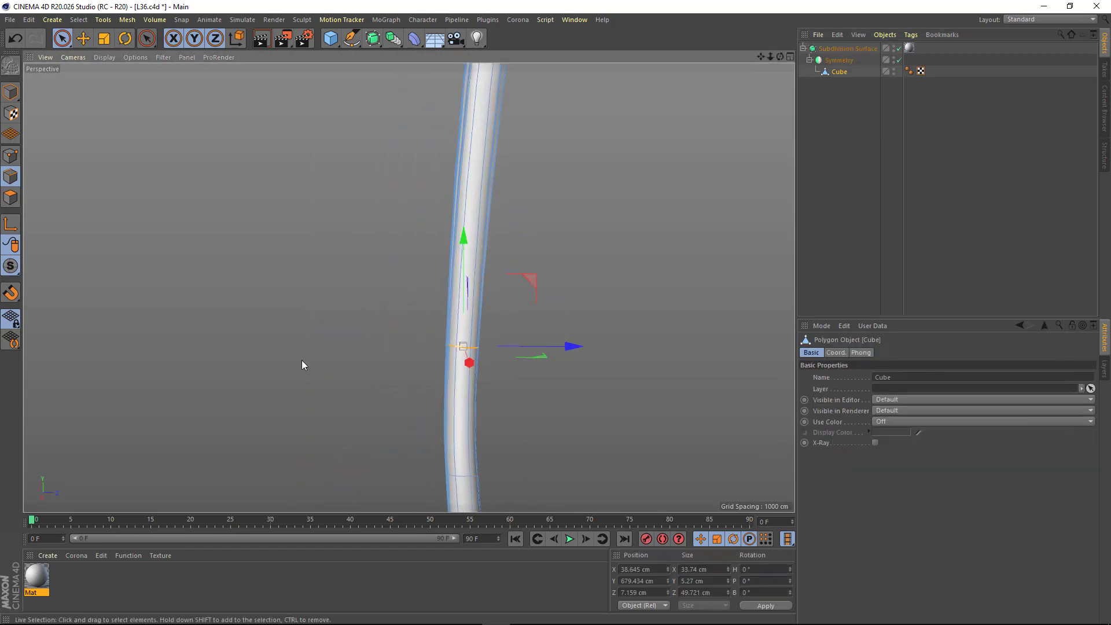
pyautogui.moveTo(301, 360)
pyautogui.keyDown('alt'); pyautogui.mouseDown()
pyautogui.moveTo(202, 323)
pyautogui.moveTo(461, 350)
pyautogui.mouseUp(); pyautogui.keyUp('alt')
pyautogui.click(461, 351)
pyautogui.moveTo(551, 309); pyautogui.dragTo(547, 309)
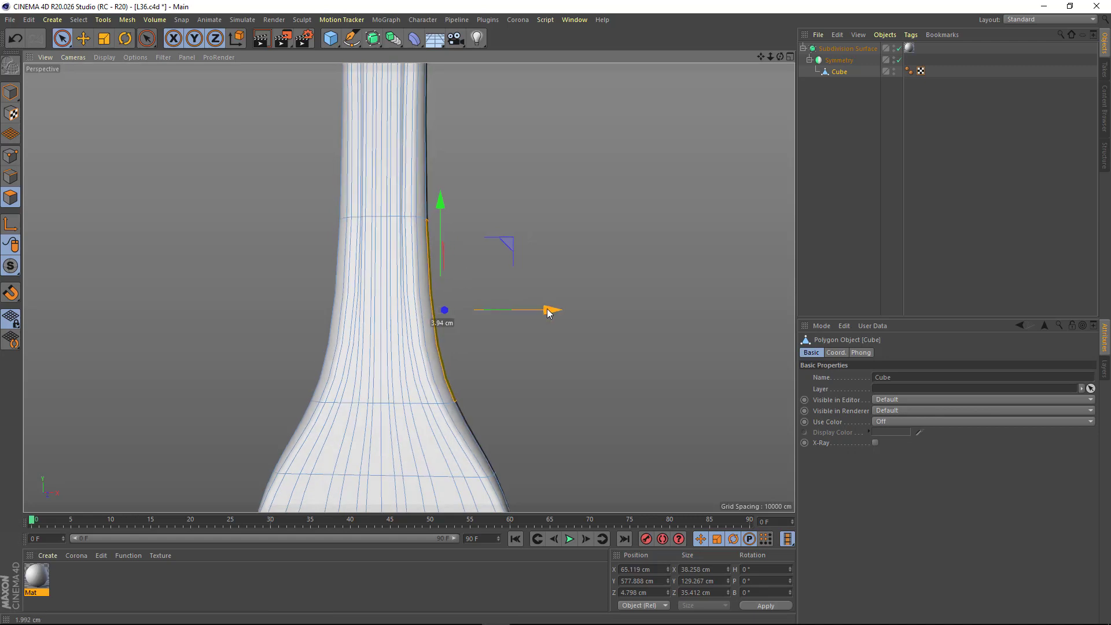
pyautogui.click(868, 214)
pyautogui.keyDown('alt'); pyautogui.moveTo(238, 335); pyautogui.dragTo(405, 324); pyautogui.keyUp('alt')
# Loop-select a vertical edge loop on the handle and preview the handle.
pyautogui.click(839, 71)
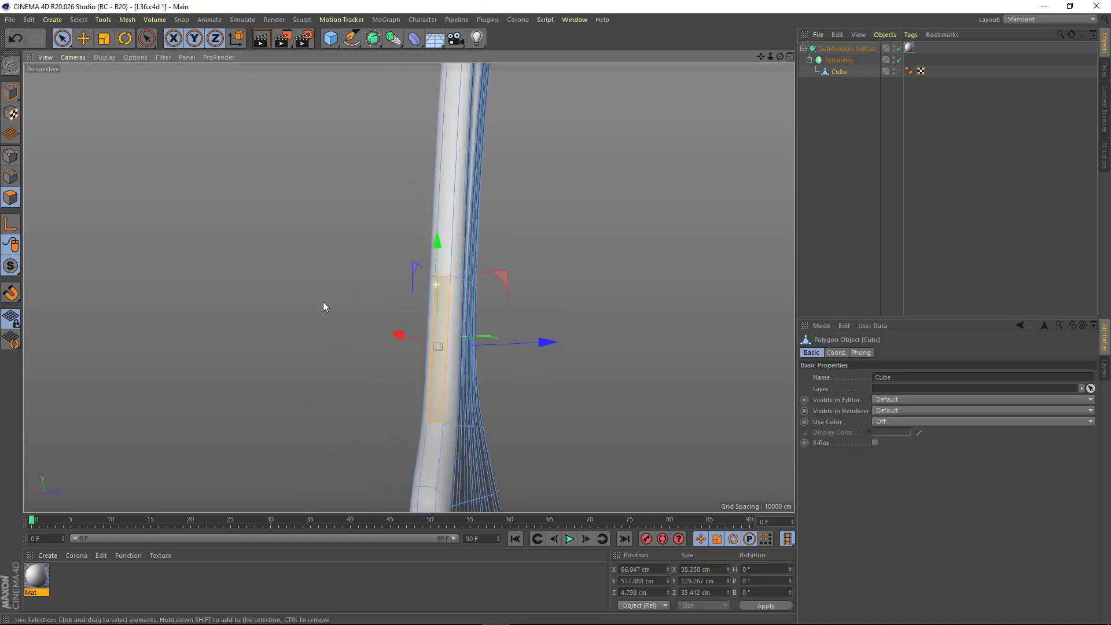
pyautogui.keyDown('alt'); pyautogui.moveTo(323, 304); pyautogui.dragTo(347, 301); pyautogui.keyUp('alt')
pyautogui.click(10, 177)
pyautogui.press('u')
pyautogui.press('l')
pyautogui.click(452, 325)
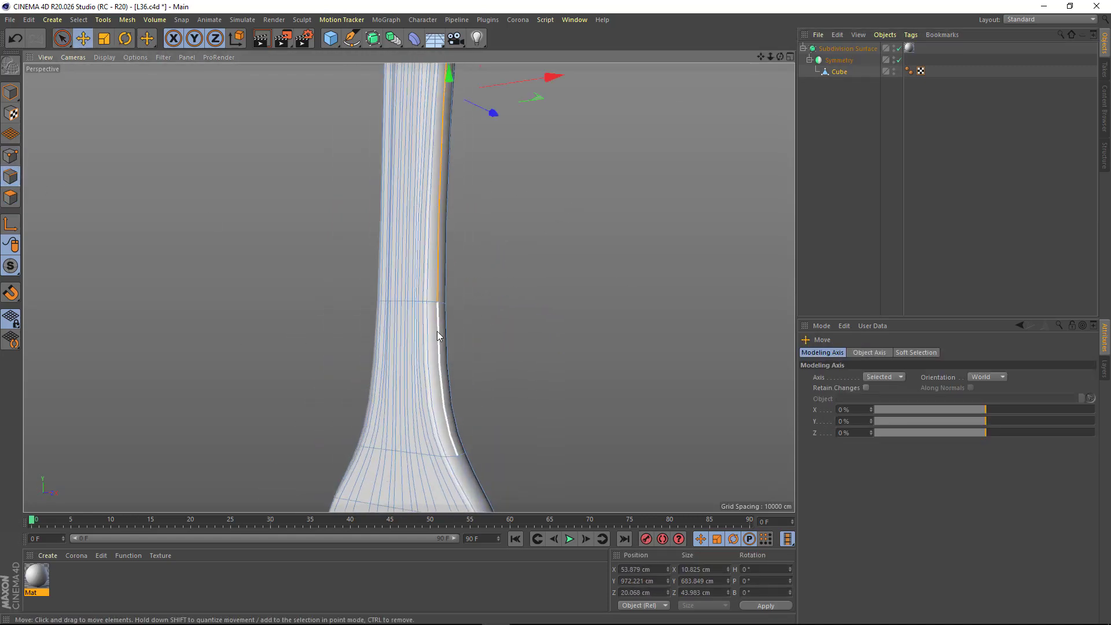
pyautogui.press('e')
pyautogui.keyDown('alt'); pyautogui.moveTo(421, 317); pyautogui.dragTo(322, 171); pyautogui.keyUp('alt')
pyautogui.click(926, 174)
pyautogui.moveTo(504, 303)
pyautogui.keyDown('alt'); pyautogui.mouseDown()
pyautogui.moveTo(424, 220)
pyautogui.moveTo(434, 277)
pyautogui.mouseUp(); pyautogui.keyUp('alt')
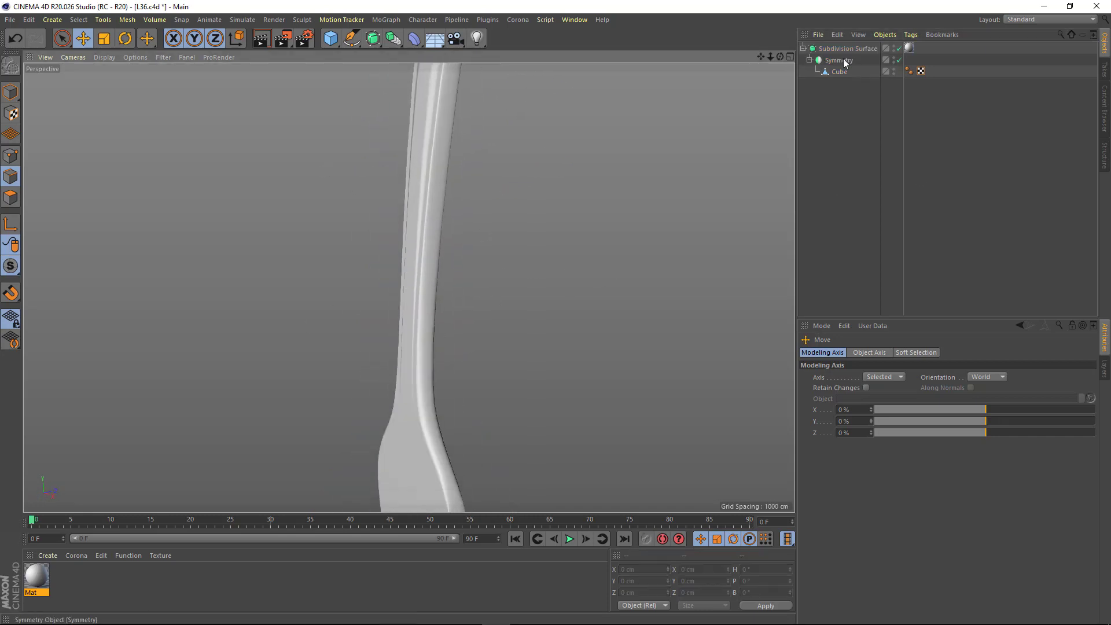
# Select a polygon strip on the handle and preview the handle flare.
pyautogui.click(839, 72)
pyautogui.click(10, 197)
pyautogui.click(419, 248)
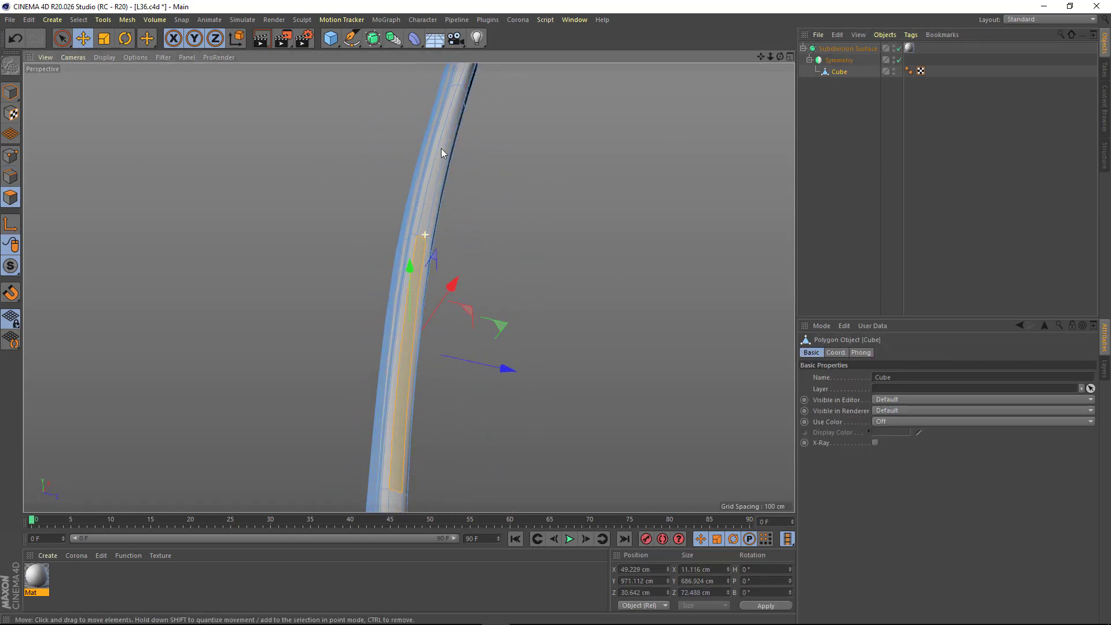
pyautogui.moveTo(441, 154)
pyautogui.keyDown('alt'); pyautogui.mouseDown()
pyautogui.moveTo(426, 260)
pyautogui.moveTo(440, 277)
pyautogui.moveTo(479, 288)
pyautogui.moveTo(398, 335)
pyautogui.mouseUp(); pyautogui.keyUp('alt')
pyautogui.click(431, 269)
pyautogui.click(833, 72)
pyautogui.click(478, 288)
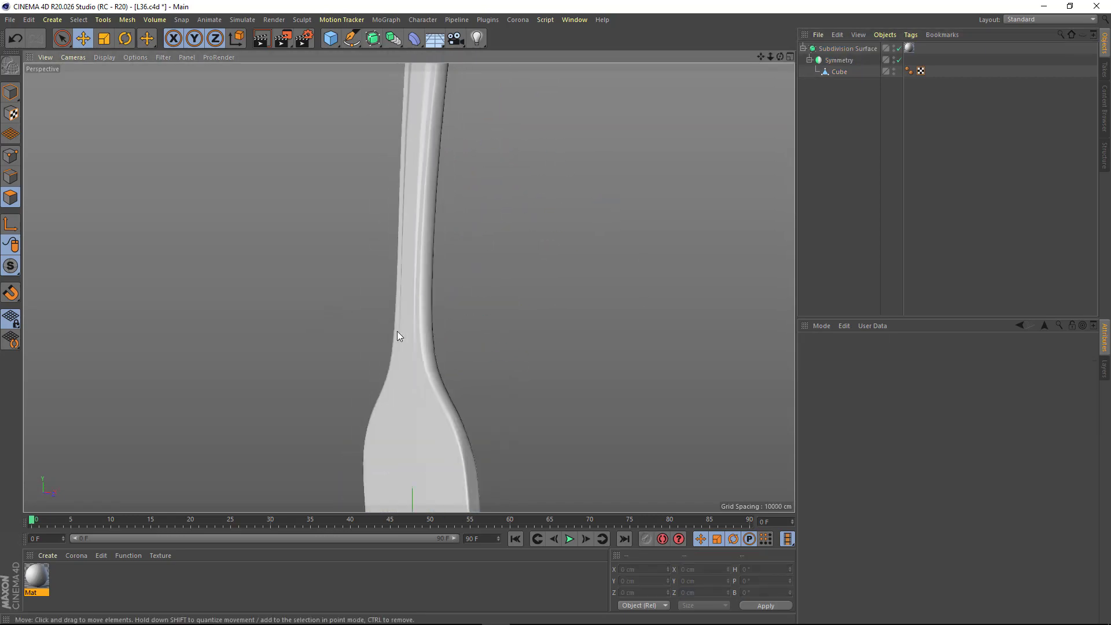
pyautogui.scroll(-5, 405, 312)
# Shift a pair of handle edges along X to adjust the flare, then check the fork.
pyautogui.click(833, 72)
pyautogui.scroll(3, 372, 347)
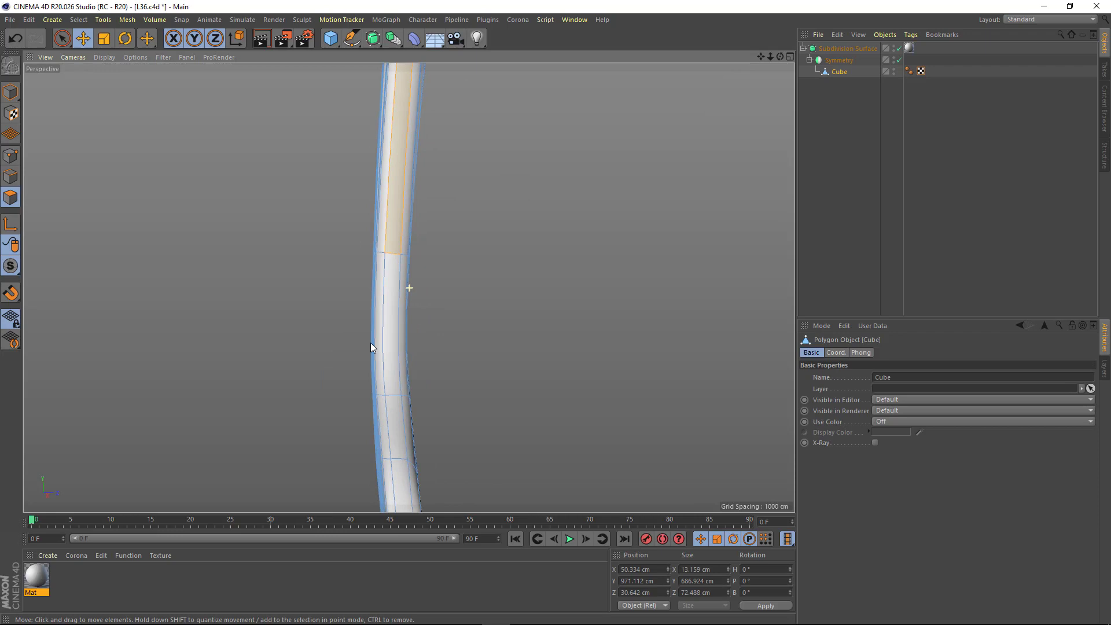
pyautogui.click(11, 175)
pyautogui.click(376, 313)
pyautogui.press('t')
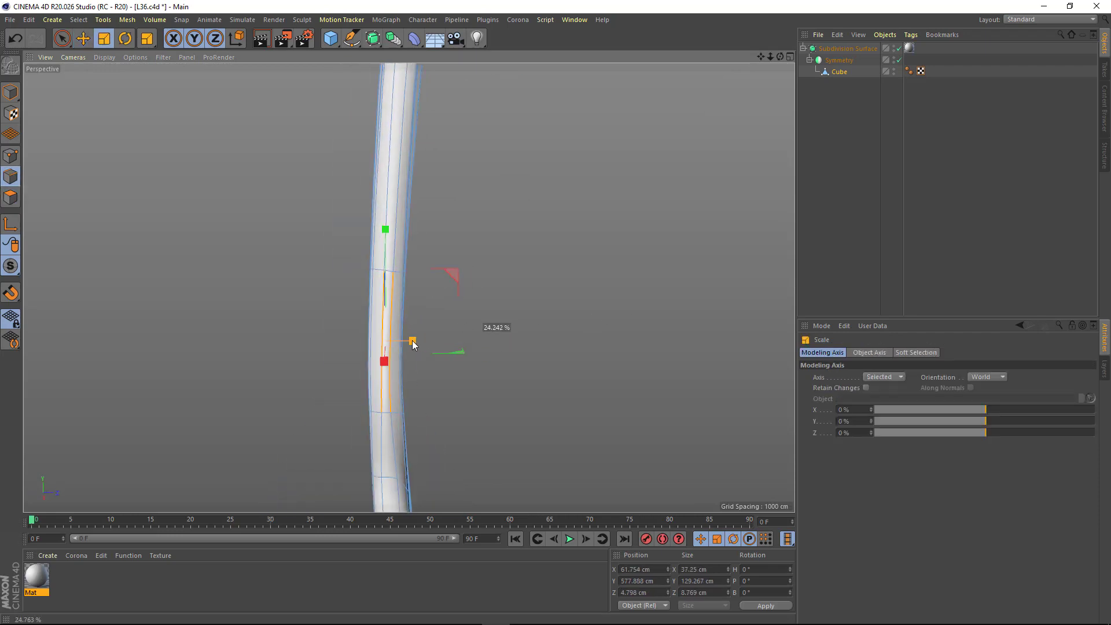
pyautogui.press('e')
pyautogui.moveTo(384, 344)
pyautogui.keyDown('alt'); pyautogui.mouseDown()
pyautogui.moveTo(446, 325)
pyautogui.moveTo(455, 340)
pyautogui.mouseUp(); pyautogui.keyUp('alt')
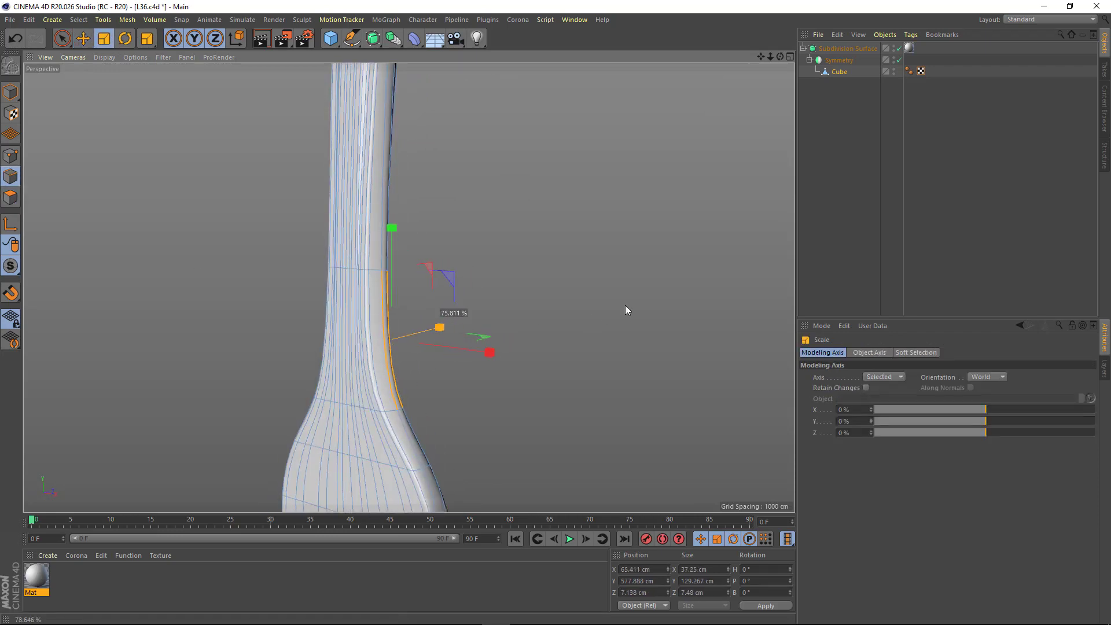
pyautogui.moveTo(625, 310)
pyautogui.keyDown('alt'); pyautogui.mouseDown()
pyautogui.moveTo(272, 312)
pyautogui.moveTo(373, 329)
pyautogui.moveTo(365, 263)
pyautogui.moveTo(561, 328)
pyautogui.moveTo(397, 230)
pyautogui.moveTo(375, 316)
pyautogui.mouseUp(); pyautogui.keyUp('alt')
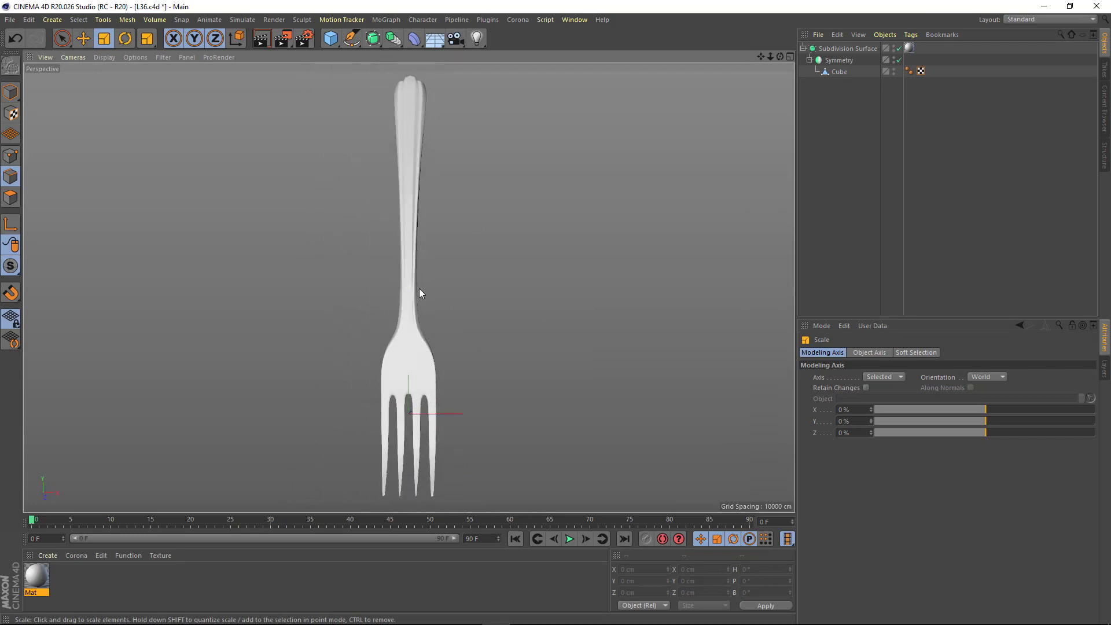
# Nudge the tine-base edges slightly along X, then deselect to view the whole fork.
pyautogui.press('e')
pyautogui.moveTo(454, 311)
pyautogui.keyDown('alt'); pyautogui.mouseDown()
pyautogui.moveTo(446, 372)
pyautogui.moveTo(467, 278)
pyautogui.moveTo(533, 284)
pyautogui.moveTo(540, 266)
pyautogui.moveTo(439, 252)
pyautogui.moveTo(546, 326)
pyautogui.moveTo(443, 314)
pyautogui.moveTo(553, 374)
pyautogui.mouseUp(); pyautogui.keyUp('alt')
pyautogui.moveTo(553, 375); pyautogui.dragTo(567, 380)
pyautogui.moveTo(566, 380)
pyautogui.keyDown('alt'); pyautogui.mouseDown()
pyautogui.moveTo(456, 265)
pyautogui.moveTo(551, 293)
pyautogui.moveTo(397, 212)
pyautogui.moveTo(463, 275)
pyautogui.mouseUp(); pyautogui.keyUp('alt')
pyautogui.moveTo(561, 292)
pyautogui.keyDown('alt'); pyautogui.mouseDown()
pyautogui.moveTo(483, 246)
pyautogui.moveTo(588, 317)
pyautogui.moveTo(469, 330)
pyautogui.moveTo(480, 293)
pyautogui.moveTo(599, 317)
pyautogui.moveTo(422, 336)
pyautogui.moveTo(484, 318)
pyautogui.moveTo(570, 366)
pyautogui.moveTo(519, 202)
pyautogui.moveTo(454, 330)
pyautogui.moveTo(766, 124)
pyautogui.mouseUp(); pyautogui.keyUp('alt')
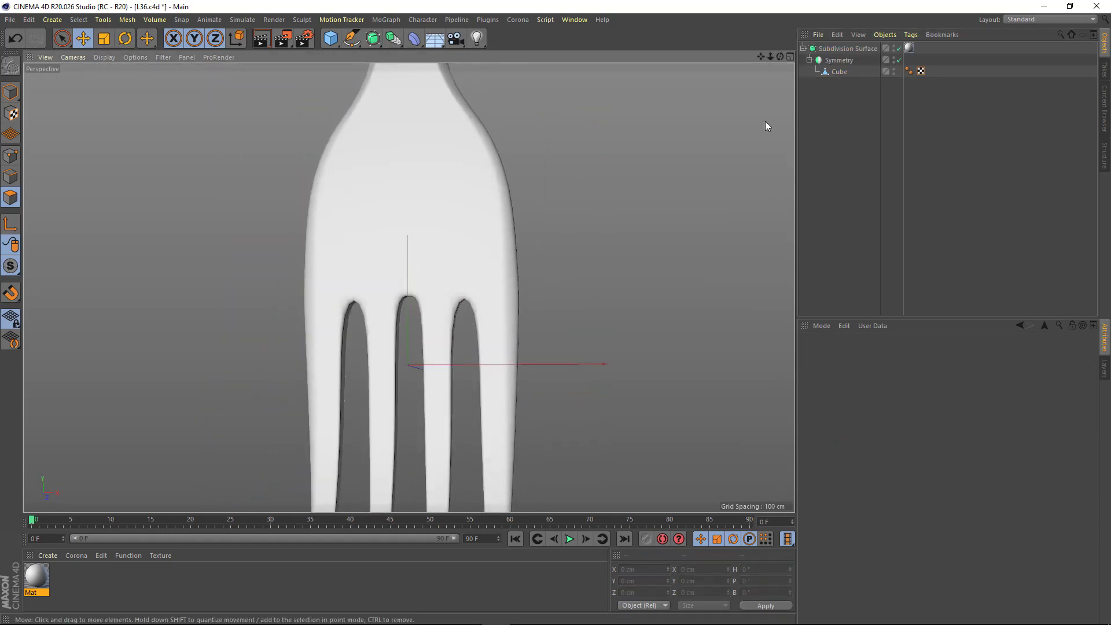
pyautogui.click(520, 221)
pyautogui.moveTo(523, 223)
pyautogui.keyDown('alt'); pyautogui.mouseDown()
pyautogui.moveTo(580, 237)
pyautogui.moveTo(218, 248)
pyautogui.moveTo(322, 312)
pyautogui.moveTo(418, 327)
pyautogui.moveTo(94, 340)
pyautogui.moveTo(409, 332)
pyautogui.moveTo(425, 354)
pyautogui.moveTo(568, 321)
pyautogui.mouseUp(); pyautogui.keyUp('alt')
pyautogui.click(581, 237)
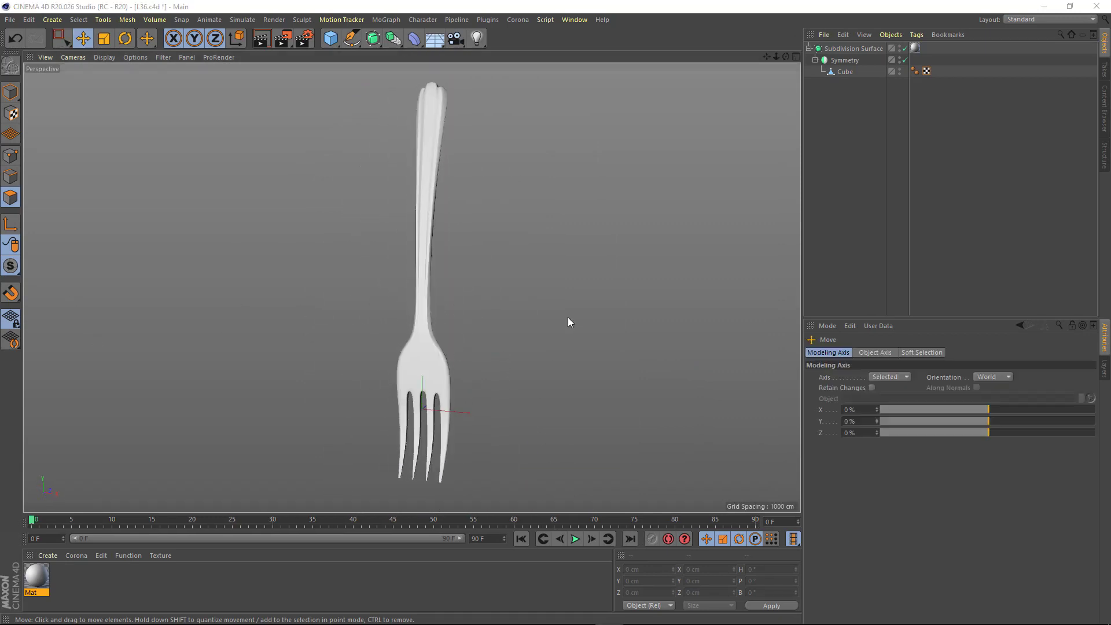
# Add a Bend deformer and group it with the Subdivision Surface under a Null (Alt+G).
pyautogui.click(415, 48)
pyautogui.keyDown('ctrl'); pyautogui.click(850, 60); pyautogui.keyUp('ctrl')
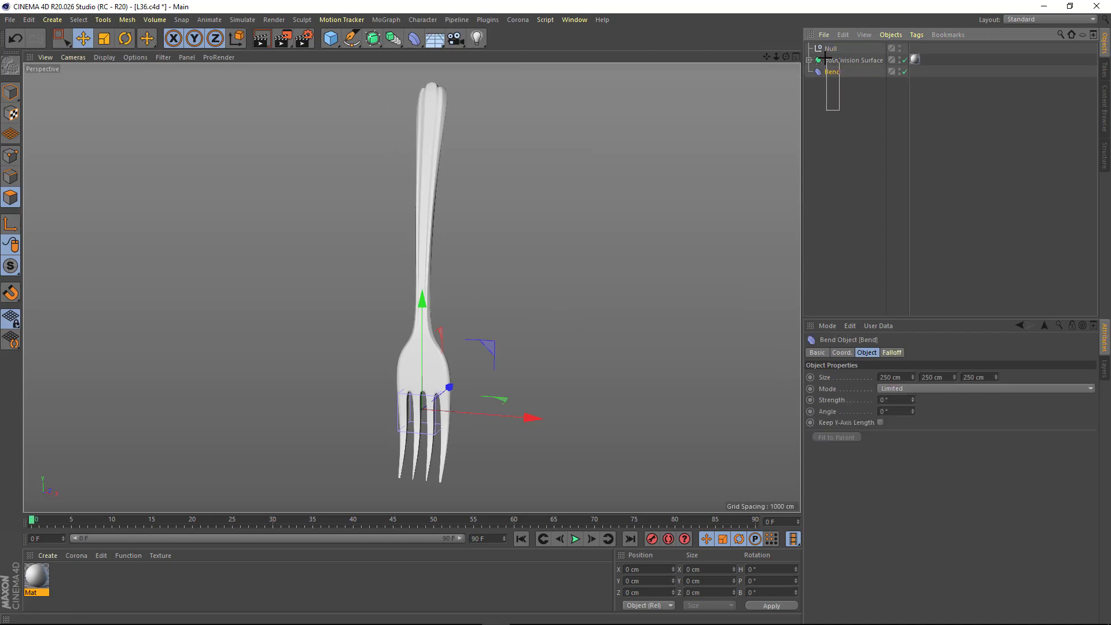
pyautogui.hotkey('alt', 'g')
pyautogui.click(840, 78)
pyautogui.click(830, 48)
pyautogui.press('t')
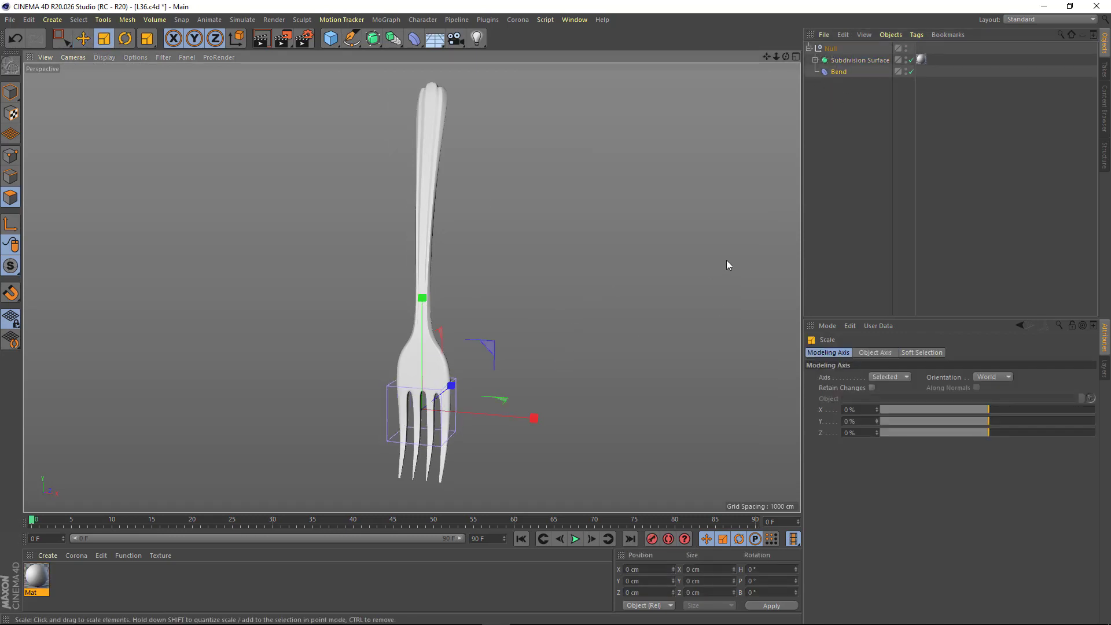
pyautogui.press('e')
# Give the Bend a -60° strength and move its box up along the fork.
pyautogui.keyDown('alt'); pyautogui.moveTo(727, 264); pyautogui.dragTo(758, 271); pyautogui.keyUp('alt')
pyautogui.click(838, 72)
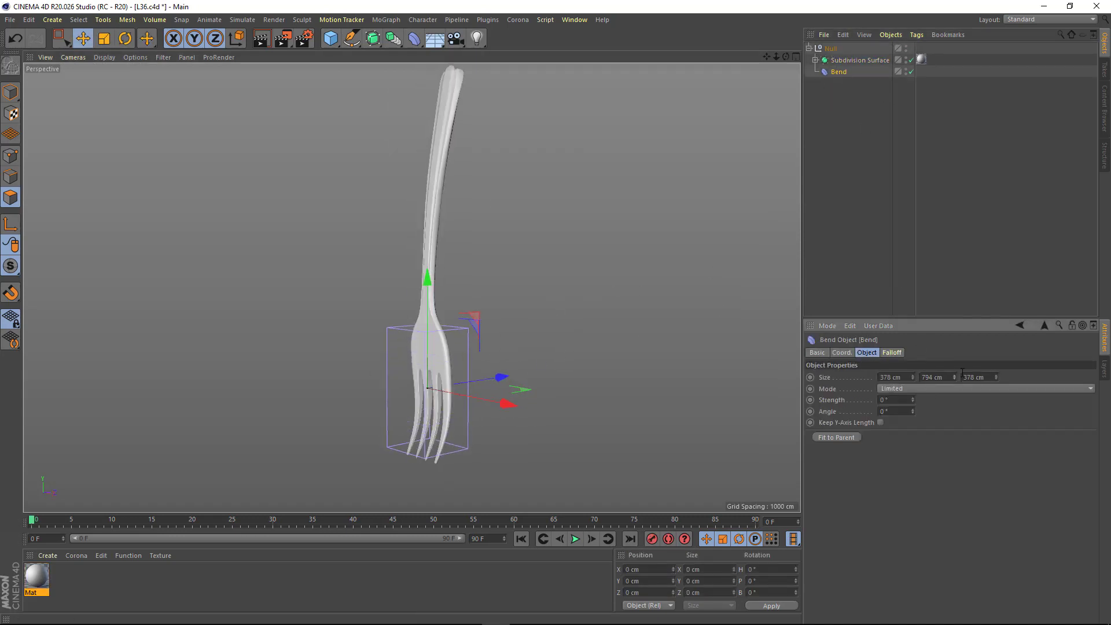
pyautogui.click(841, 353)
pyautogui.write('-90')
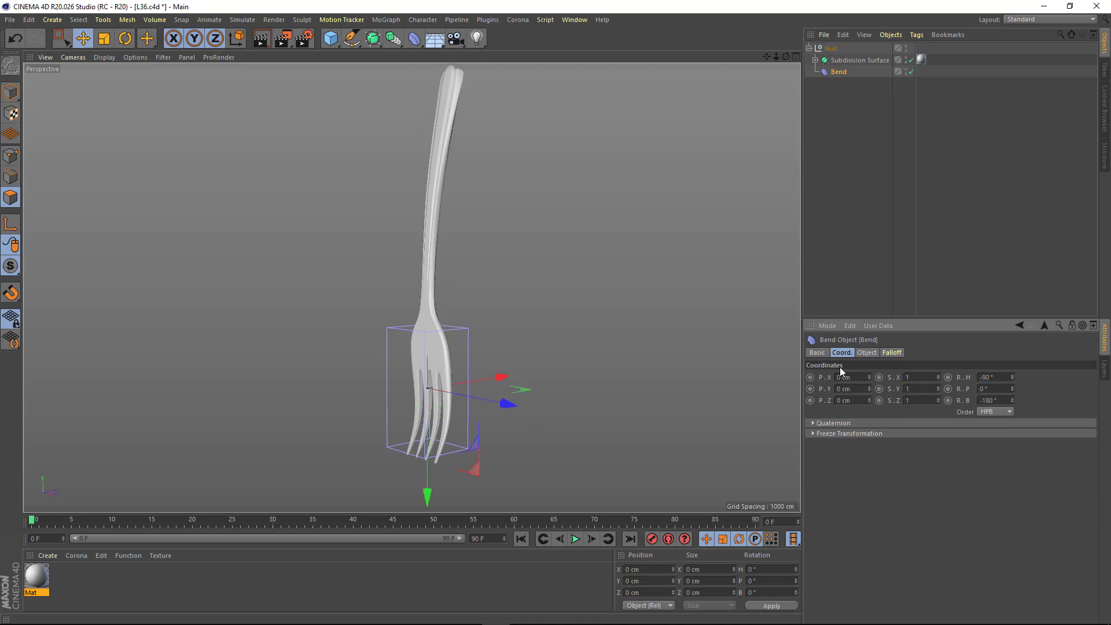
pyautogui.click(866, 352)
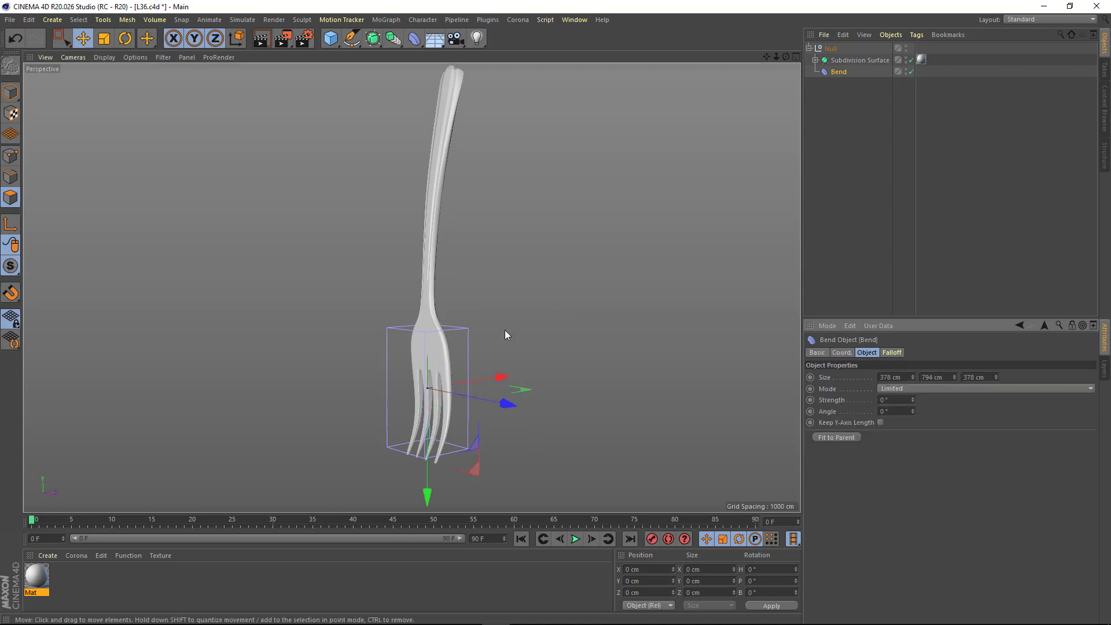
pyautogui.press('o')
pyautogui.write('-60')
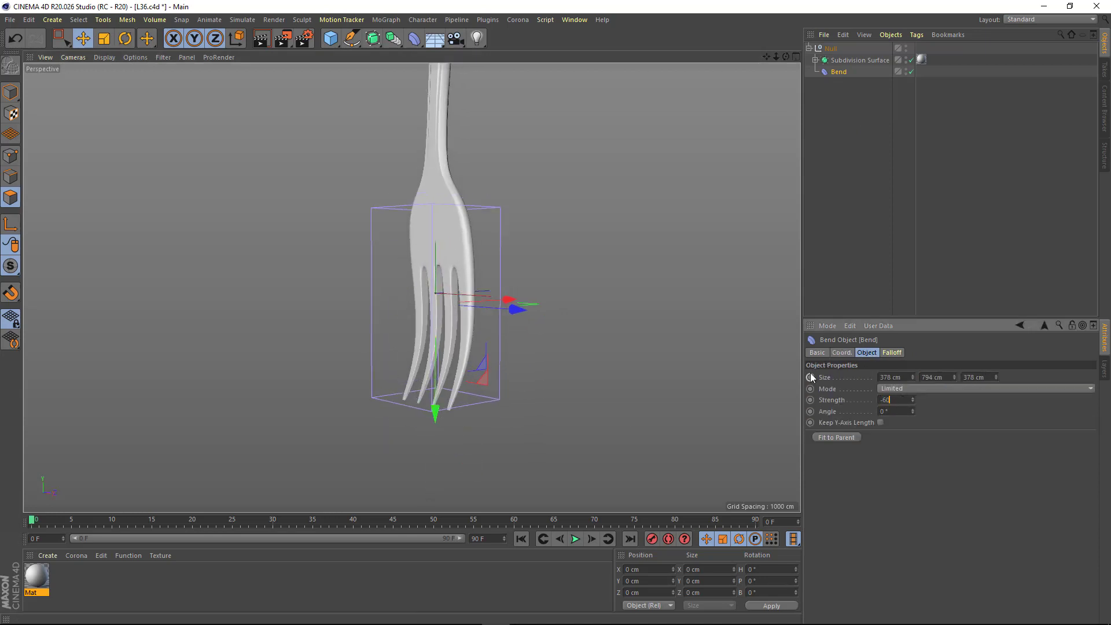
pyautogui.press('Return')
pyautogui.moveTo(441, 342)
pyautogui.keyDown('alt'); pyautogui.mouseDown()
pyautogui.moveTo(457, 370)
pyautogui.moveTo(398, 331)
pyautogui.moveTo(481, 405)
pyautogui.mouseUp(); pyautogui.keyUp('alt')
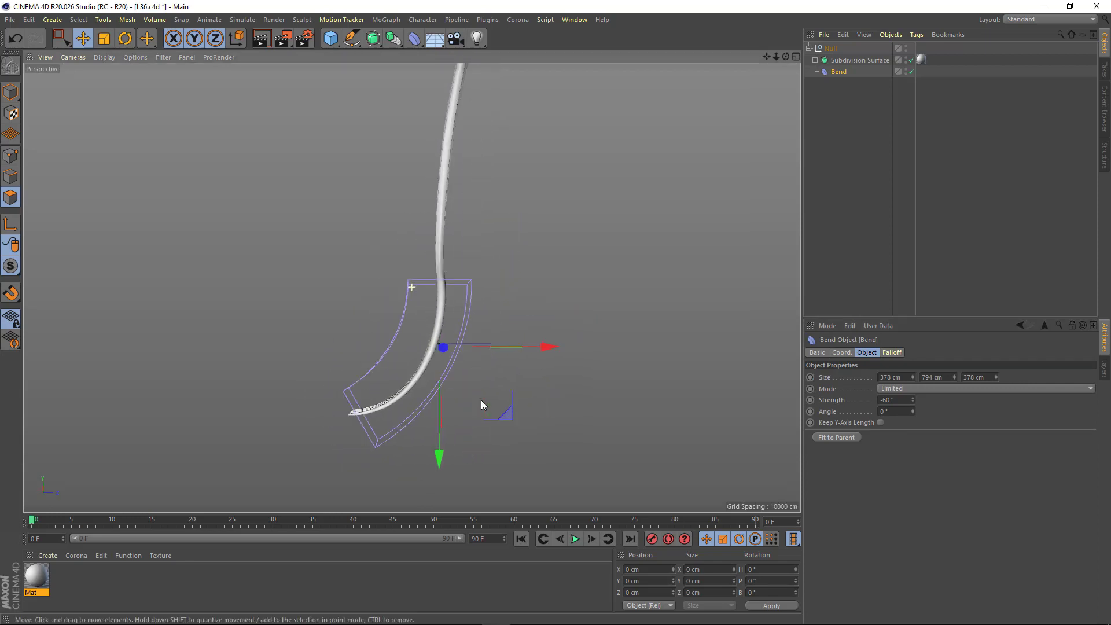
pyautogui.moveTo(442, 465); pyautogui.dragTo(448, 416)
# Stretch the Bend's height to 1015 cm, slide it along the fork, and increase strength to about -67°.
pyautogui.click(898, 68)
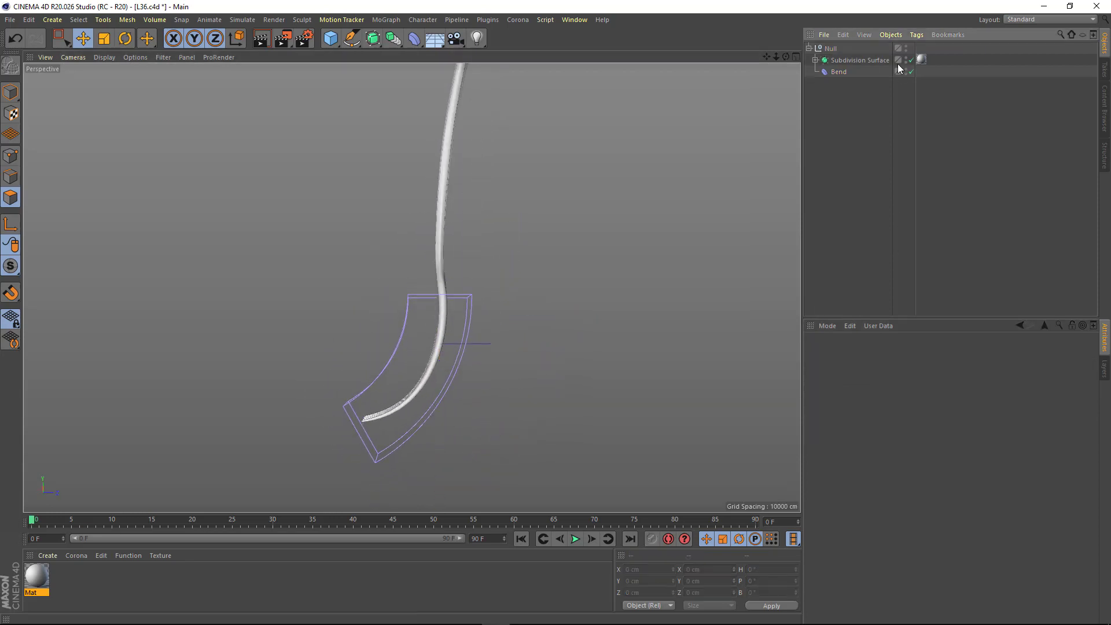
pyautogui.keyDown('alt'); pyautogui.moveTo(514, 318); pyautogui.dragTo(408, 325); pyautogui.keyUp('alt')
pyautogui.click(407, 324)
pyautogui.moveTo(953, 376); pyautogui.dragTo(953, 353)
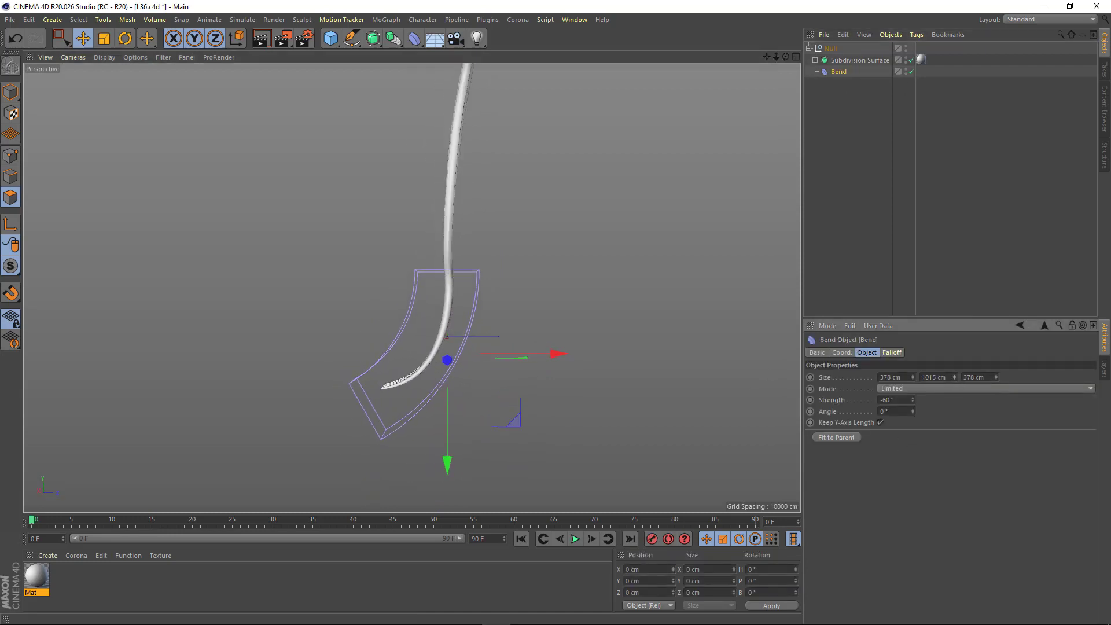
pyautogui.moveTo(445, 463); pyautogui.dragTo(483, 472)
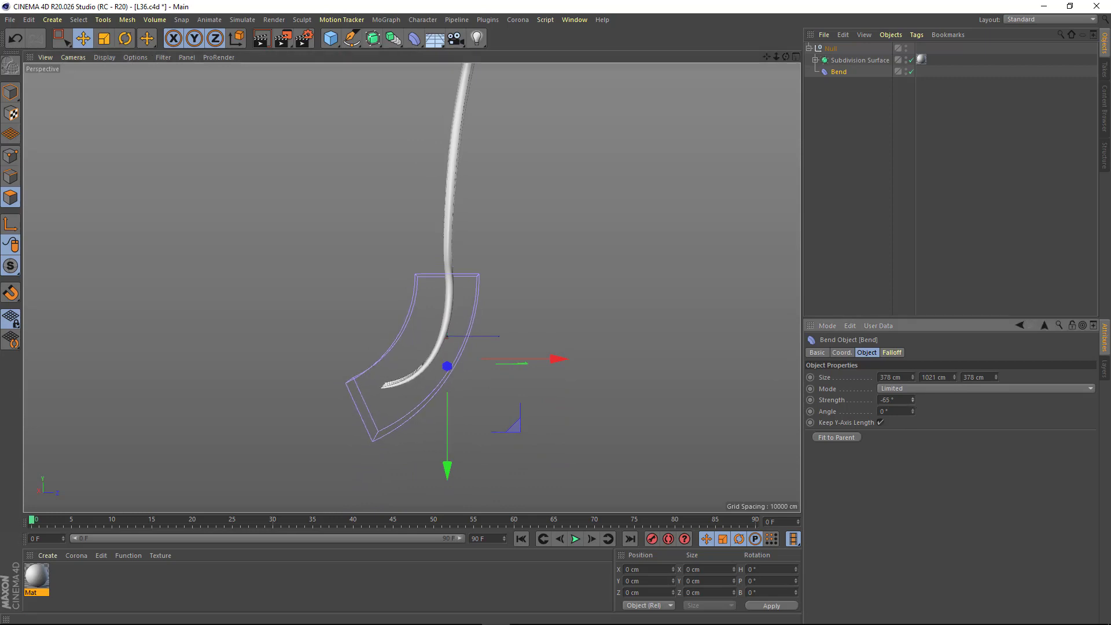
pyautogui.click(476, 255)
pyautogui.scroll(1, 476, 255)
pyautogui.click(838, 71)
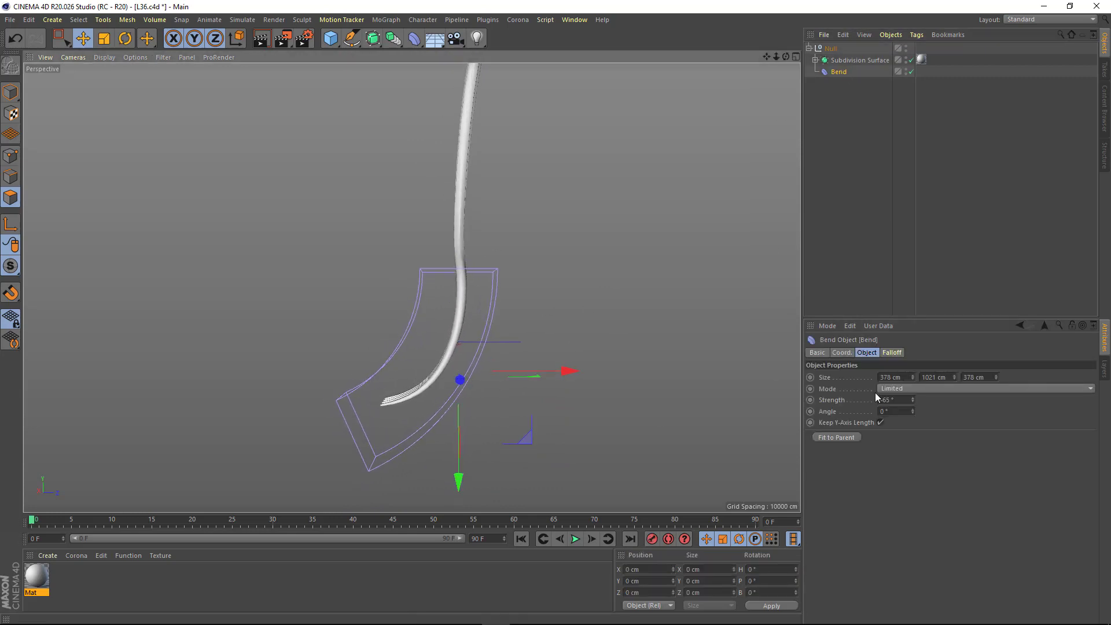
pyautogui.moveTo(912, 400); pyautogui.dragTo(912, 408)
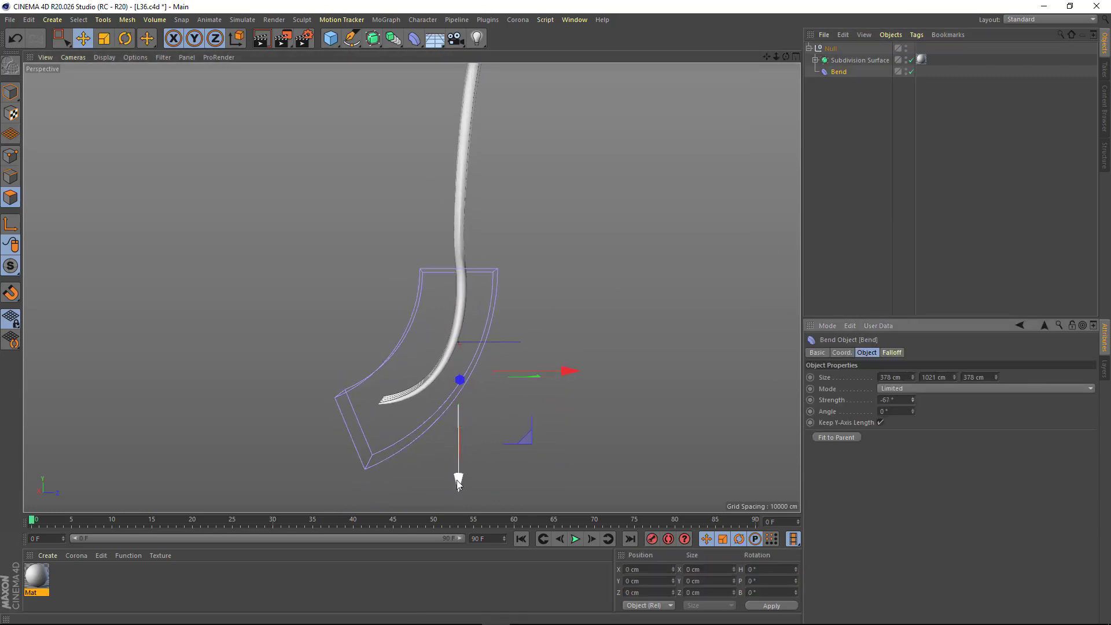
# Nudge the Bend cage slightly up the fork in the side view, then check the bent tines in perspective.
pyautogui.moveTo(459, 483)
pyautogui.keyDown('alt'); pyautogui.mouseDown()
pyautogui.moveTo(518, 294)
pyautogui.moveTo(744, 297)
pyautogui.moveTo(762, 283)
pyautogui.moveTo(480, 302)
pyautogui.moveTo(491, 311)
pyautogui.mouseUp(); pyautogui.keyUp('alt')
pyautogui.press('F5')
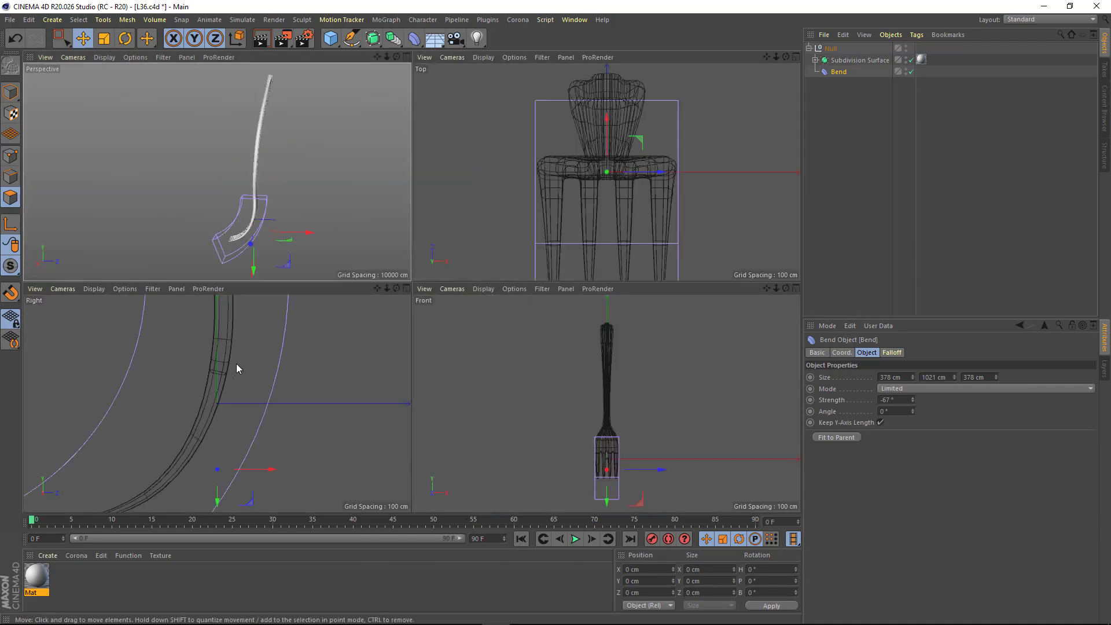
pyautogui.scroll(-3, 236, 368)
pyautogui.middleClick(288, 382)
pyautogui.scroll(-2, 492, 348)
pyautogui.scroll(2, 525, 337)
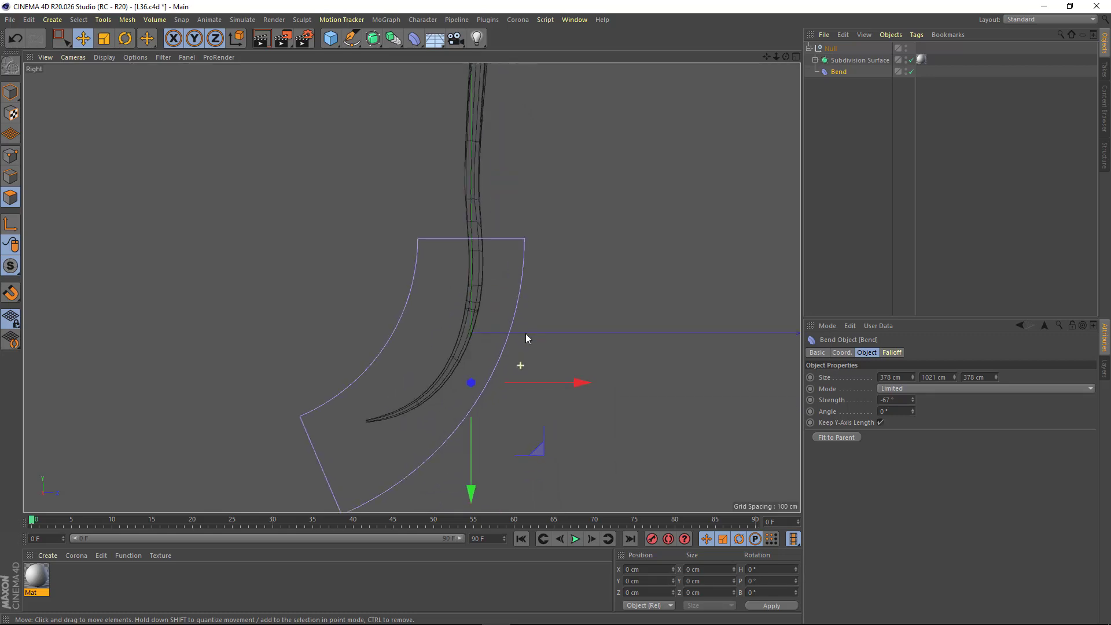
pyautogui.moveTo(472, 466); pyautogui.dragTo(464, 457)
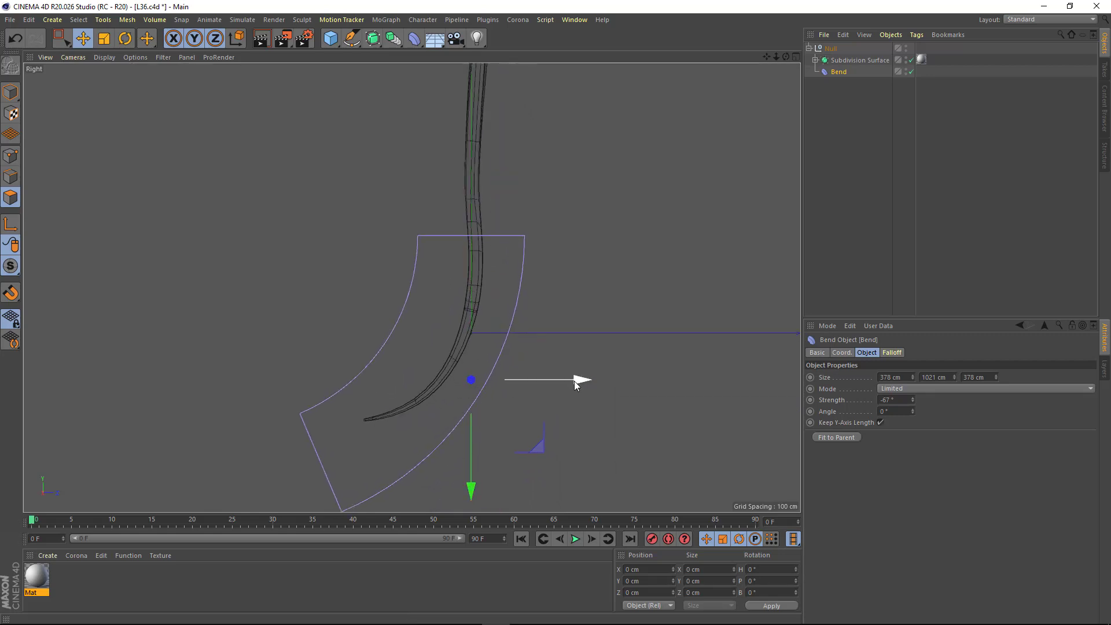
pyautogui.press('F1')
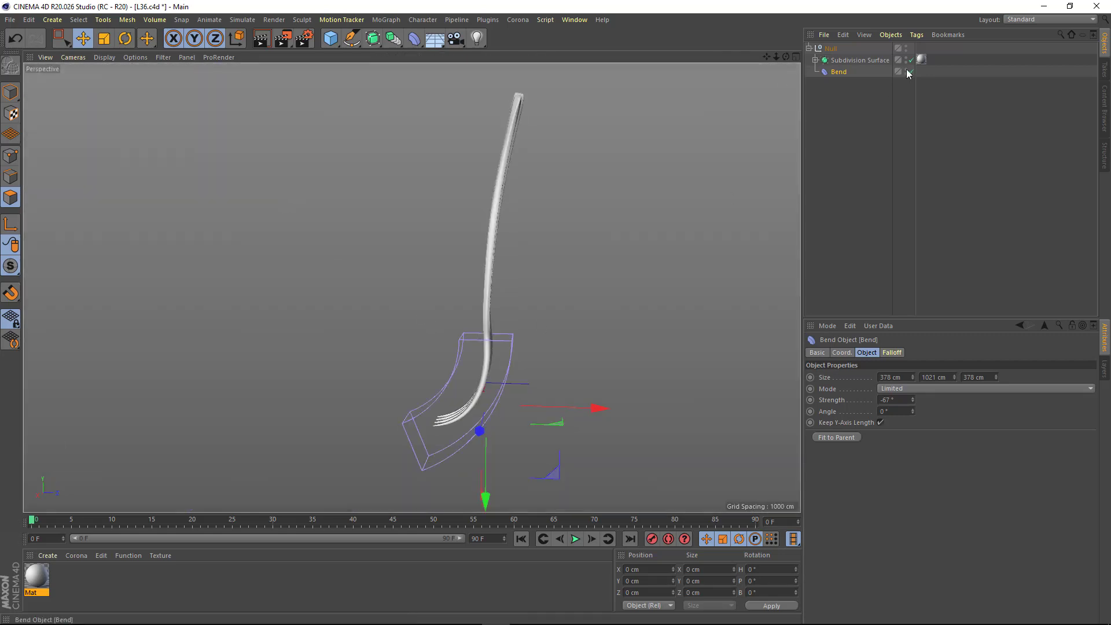
pyautogui.click(922, 124)
pyautogui.moveTo(399, 370)
pyautogui.keyDown('alt'); pyautogui.mouseDown()
pyautogui.moveTo(448, 339)
pyautogui.moveTo(415, 383)
pyautogui.moveTo(404, 372)
pyautogui.mouseUp(); pyautogui.keyUp('alt')
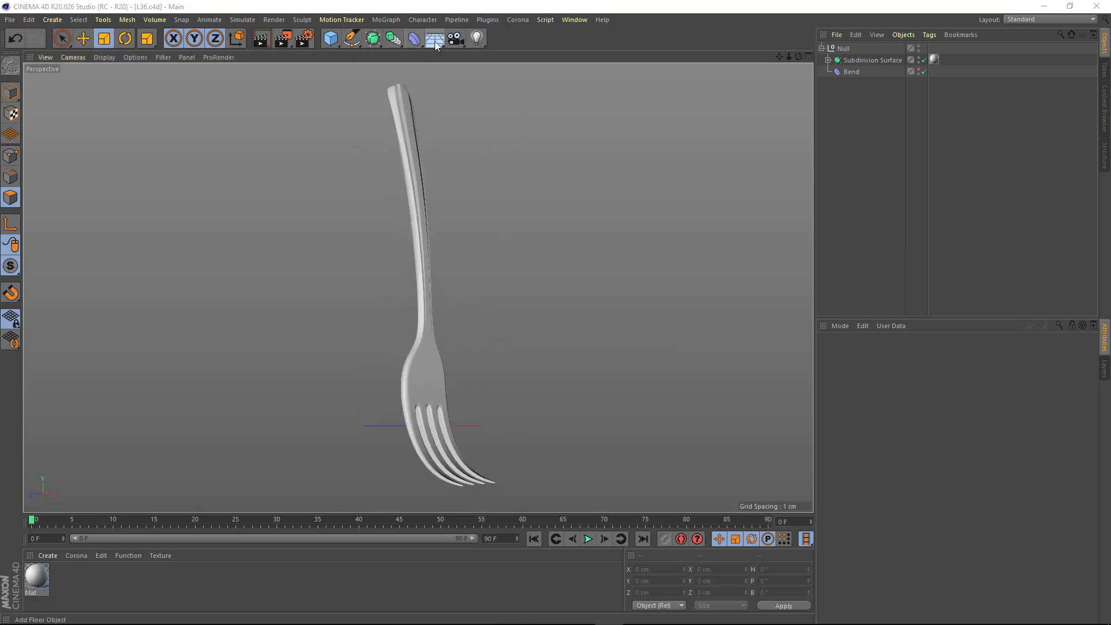
# Add a Sky and create a new material using only the Luminance channel.
pyautogui.moveTo(435, 41); pyautogui.dragTo(466, 78)
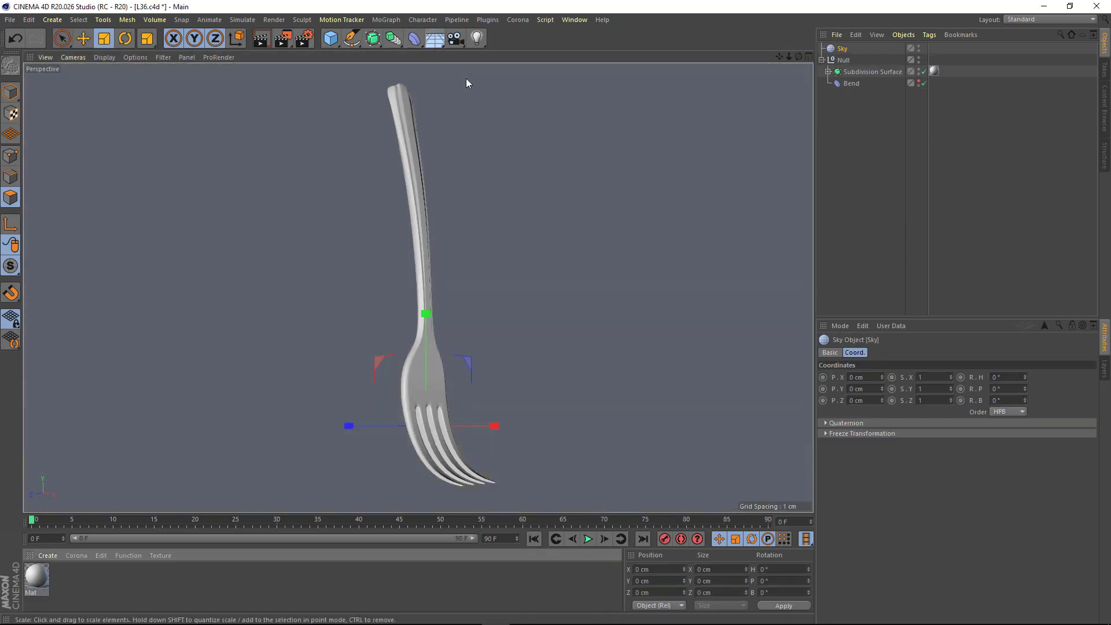
pyautogui.doubleClick(99, 583)
pyautogui.doubleClick(37, 576)
pyautogui.moveTo(387, 82); pyautogui.dragTo(502, 90)
pyautogui.click(349, 212)
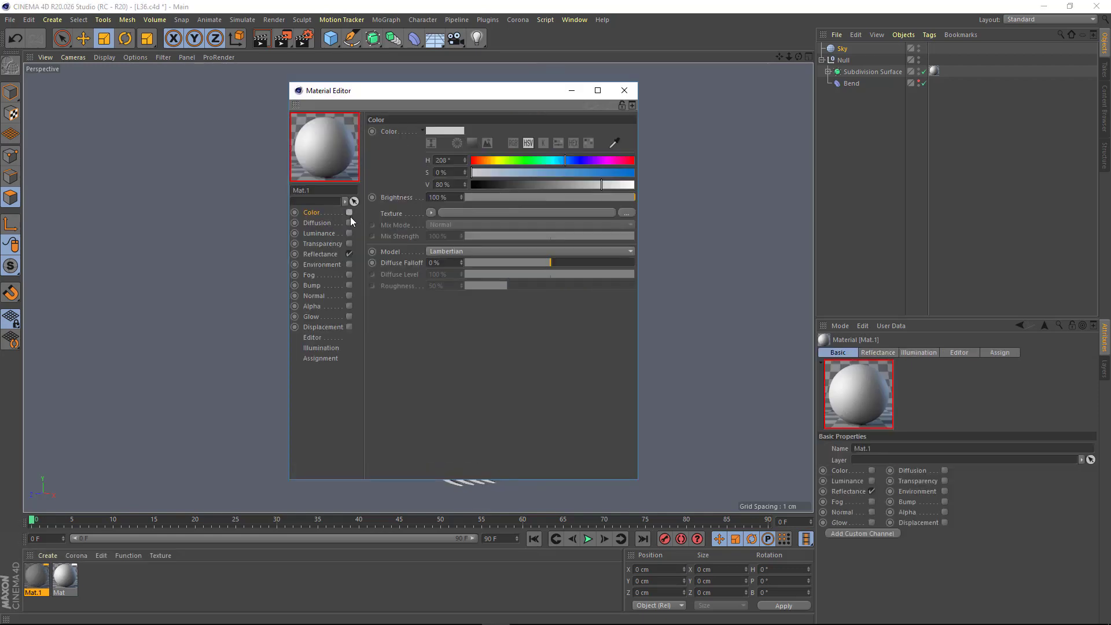
pyautogui.click(349, 253)
pyautogui.click(349, 232)
# Load the GradSoftStudio image as the luminance texture and preview it.
pyautogui.click(484, 213)
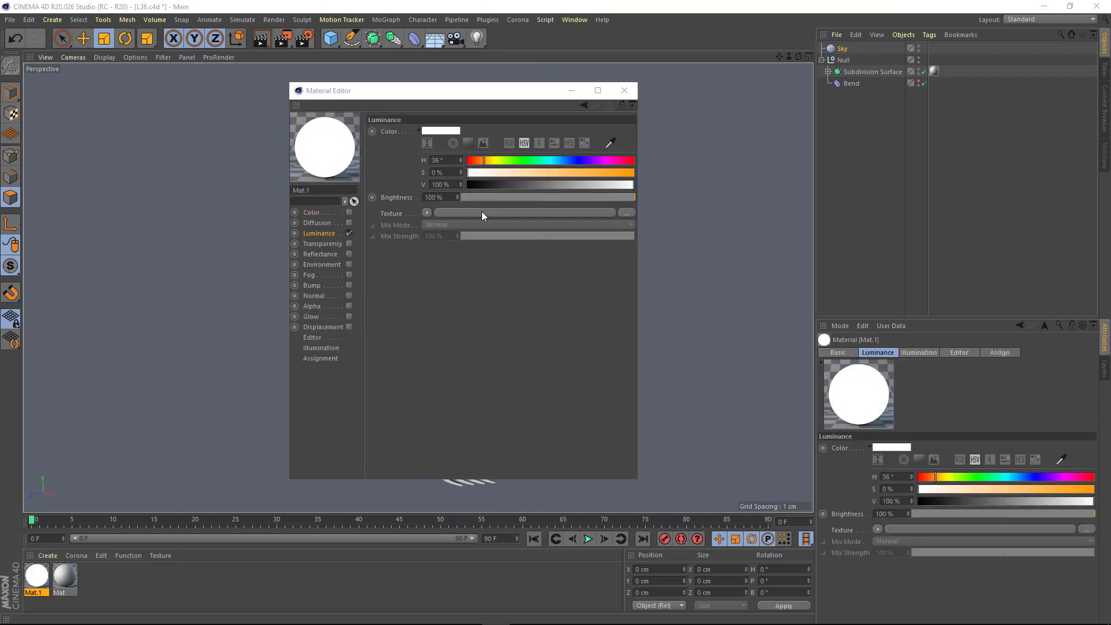
pyautogui.doubleClick(328, 160)
pyautogui.click(614, 364)
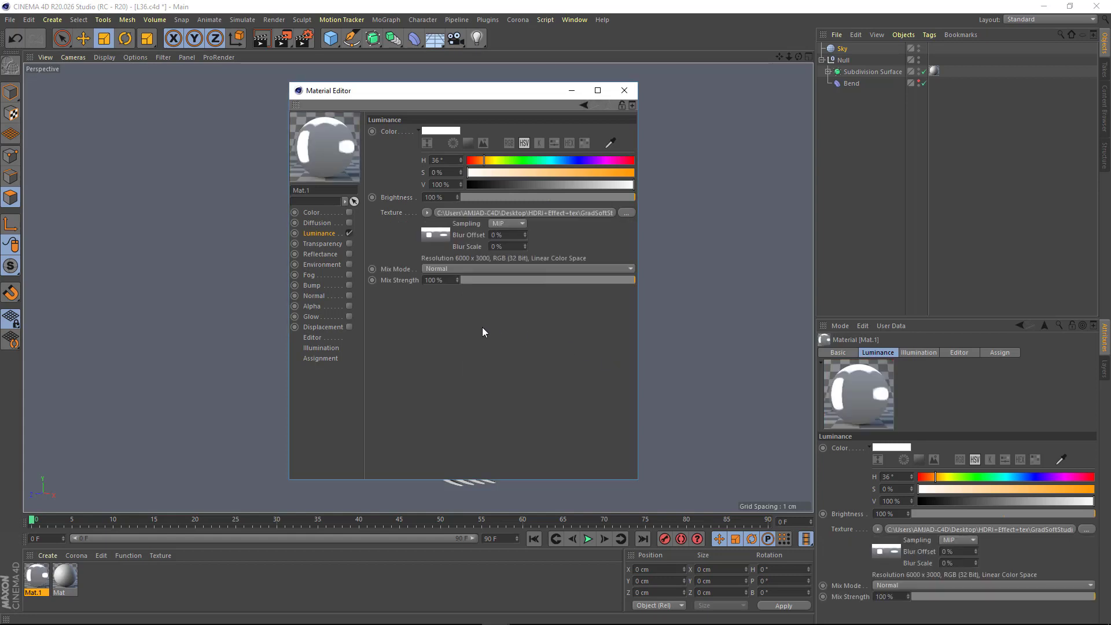
pyautogui.click(435, 234)
pyautogui.click(429, 181)
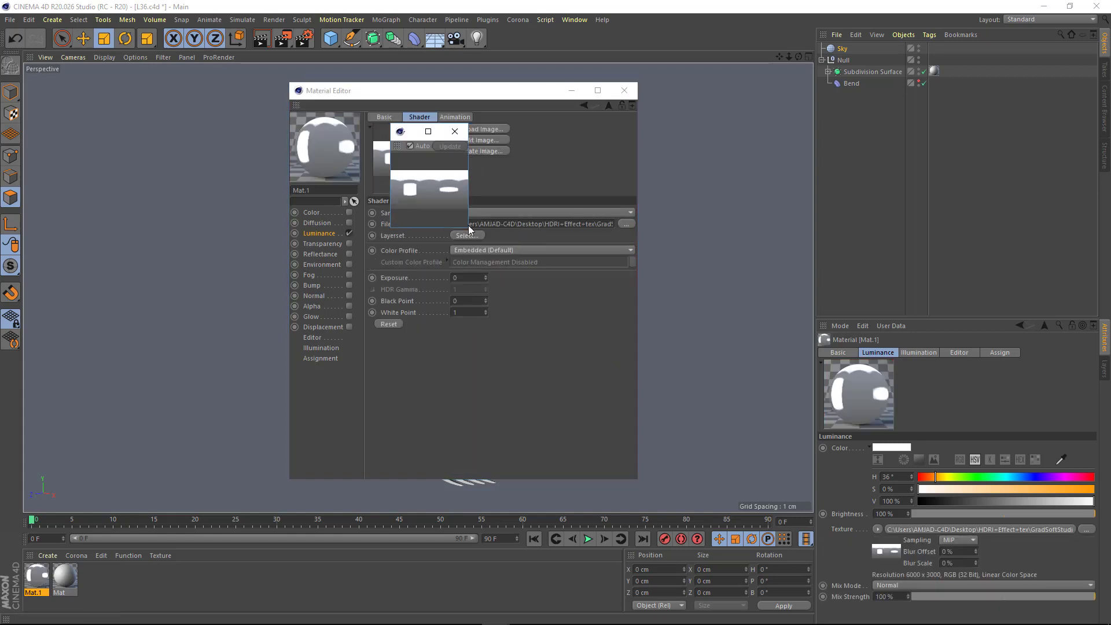
pyautogui.moveTo(469, 230); pyautogui.dragTo(709, 389)
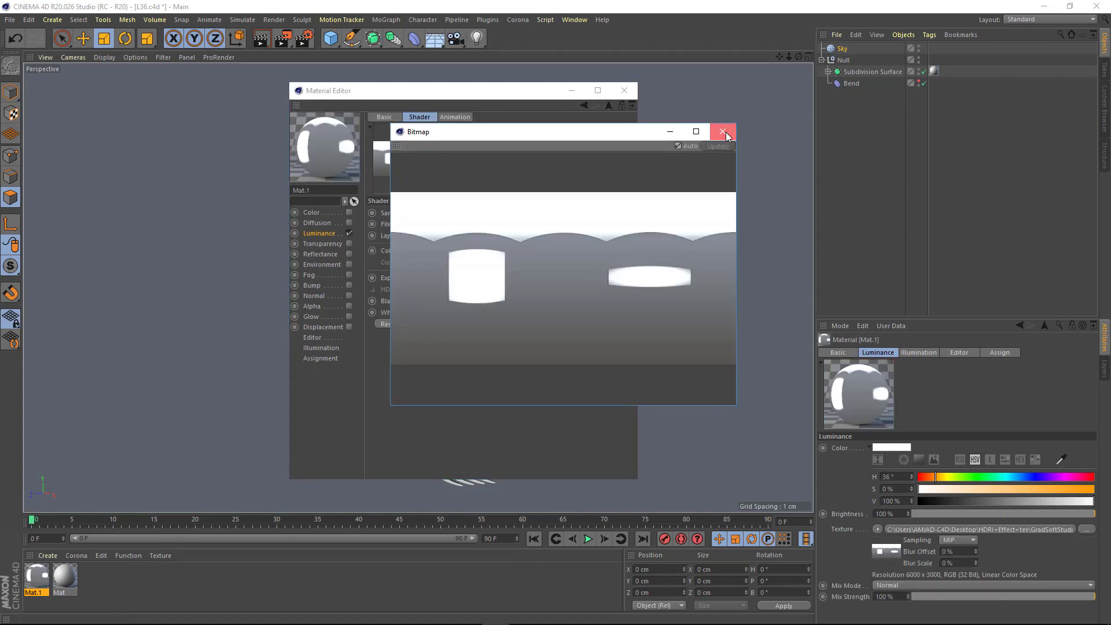
pyautogui.click(723, 132)
pyautogui.click(624, 90)
# Apply Mat.1 to the Sky, add a Compositing tag with Seen by Camera off, and open render settings.
pyautogui.moveTo(830, 89); pyautogui.dragTo(843, 49)
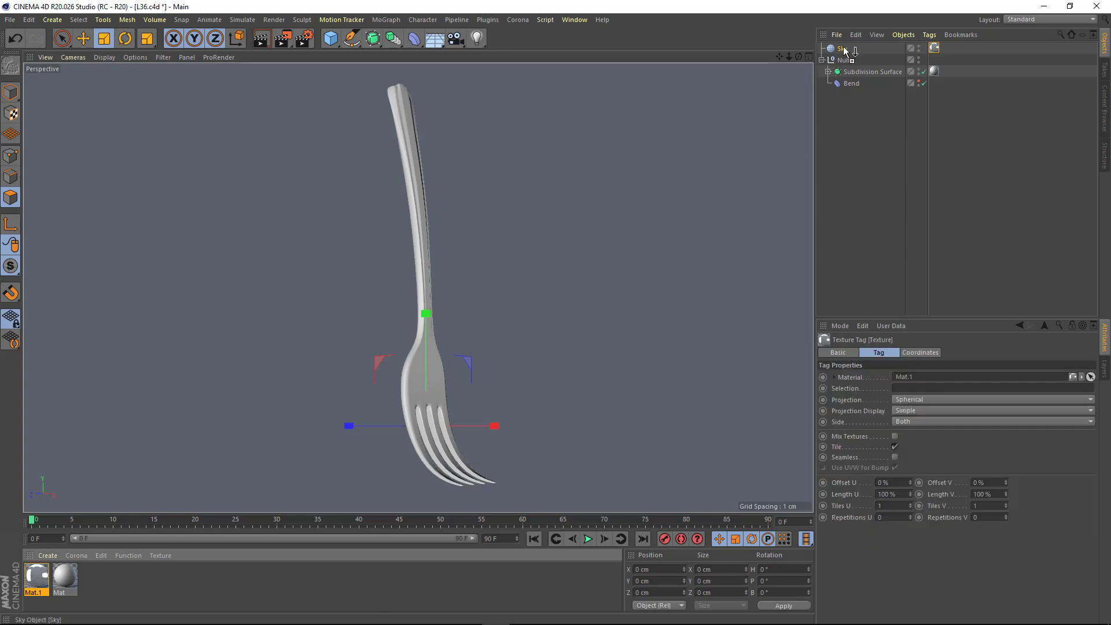
pyautogui.scroll(-2, 423, 315)
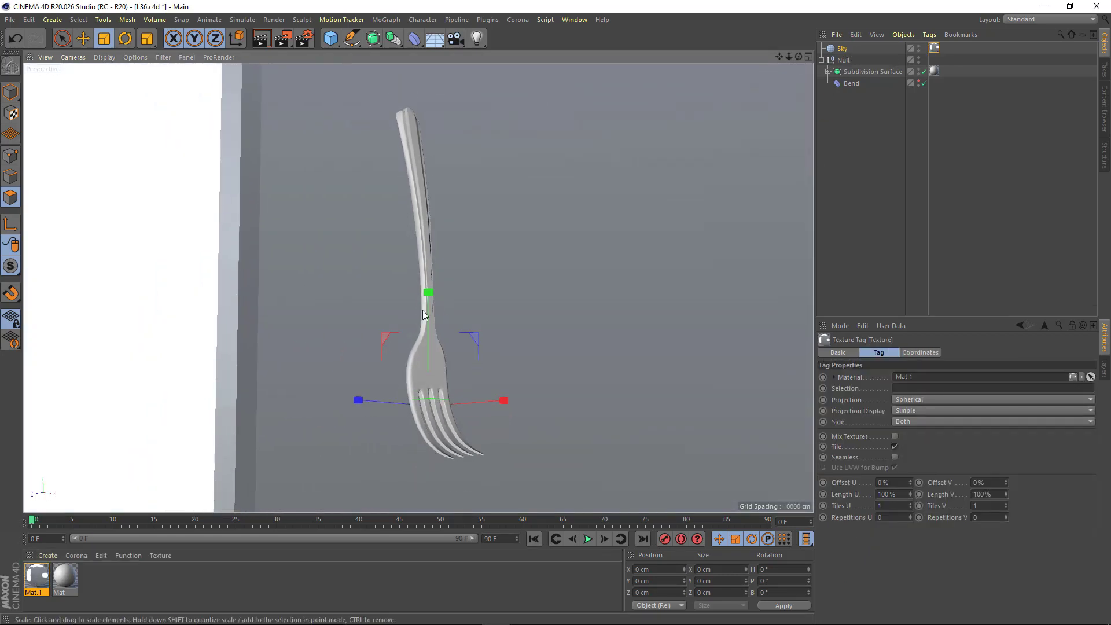
pyautogui.rightClick(843, 50)
pyautogui.click(1033, 131)
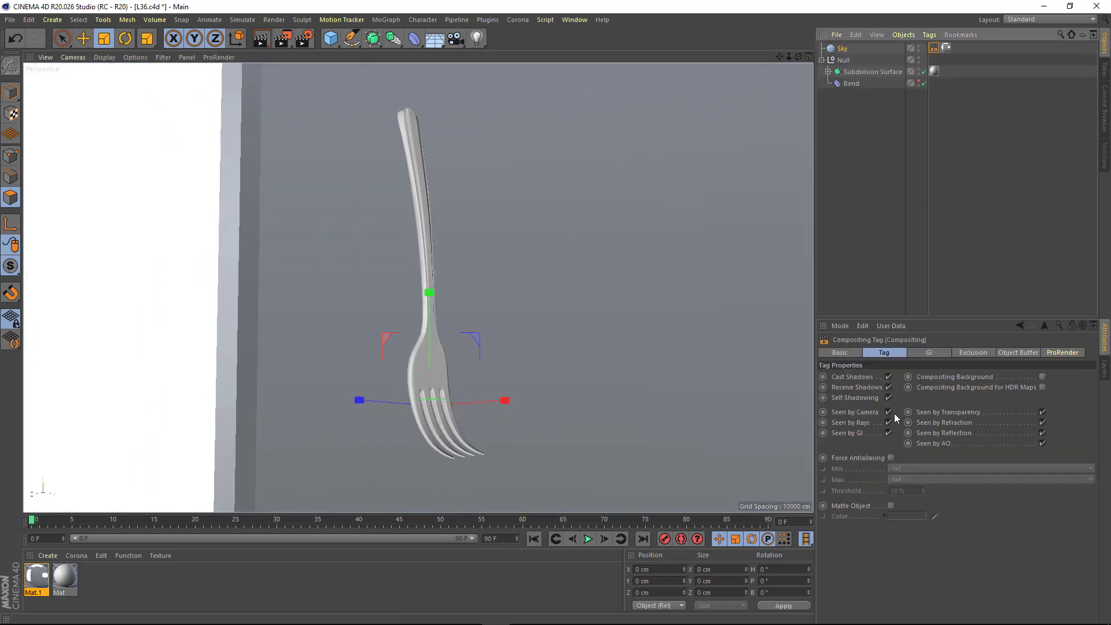
pyautogui.click(888, 412)
pyautogui.click(888, 225)
pyautogui.click(304, 38)
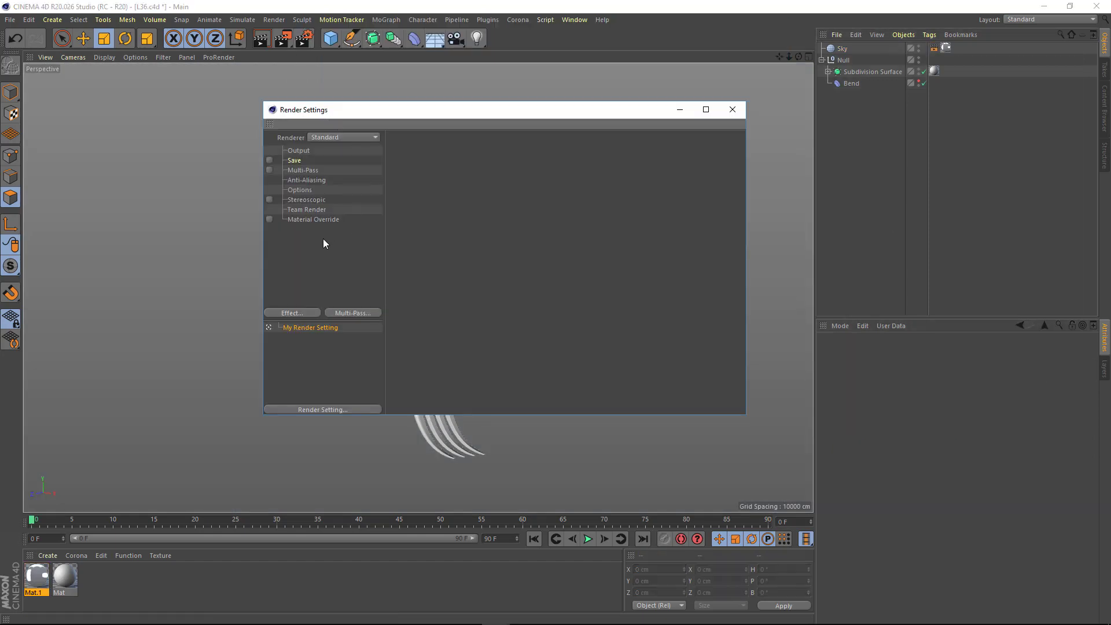
# Enable the Ambient Occlusion and Global Illumination render effects.
pyautogui.click(292, 313)
pyautogui.click(340, 317)
pyautogui.doubleClick(476, 203)
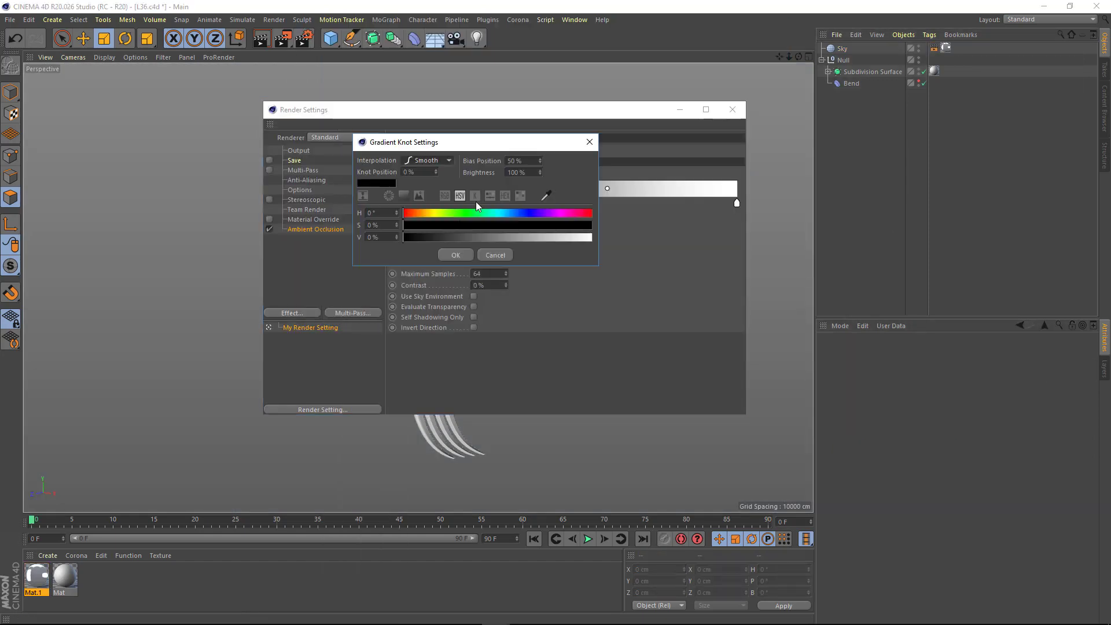
pyautogui.click(456, 255)
pyautogui.rightClick(308, 249)
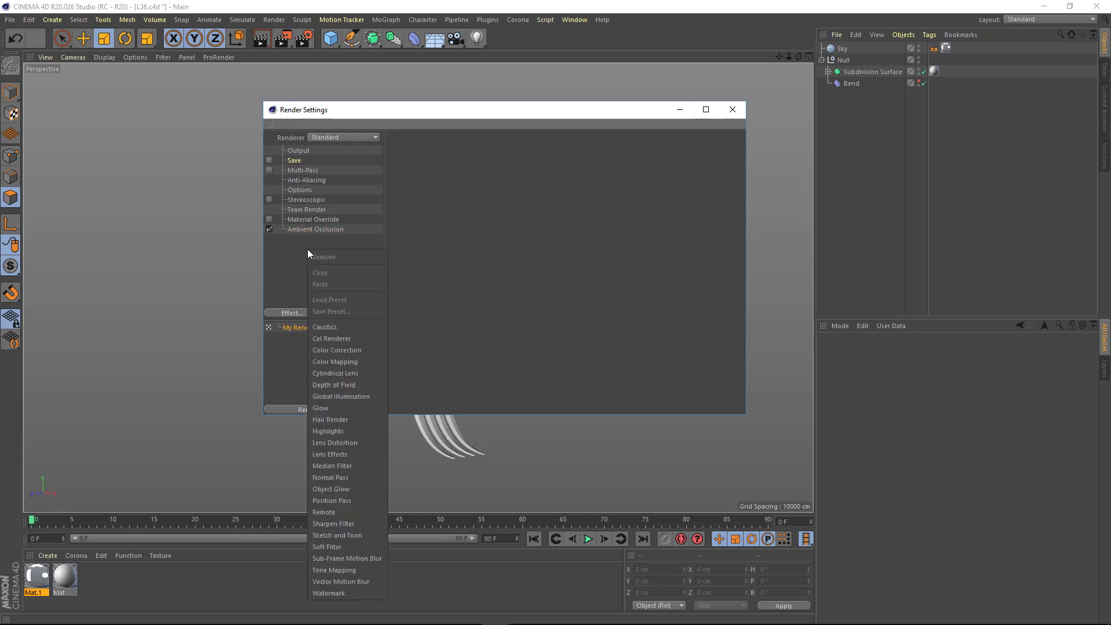
pyautogui.click(328, 393)
pyautogui.click(409, 150)
pyautogui.click(390, 189)
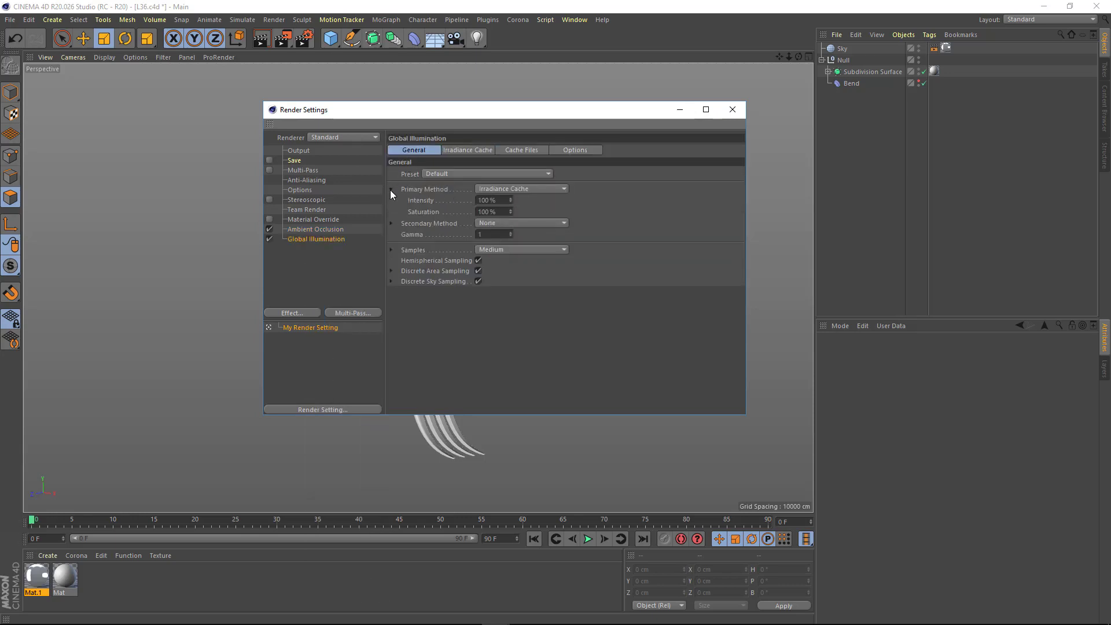
pyautogui.click(732, 109)
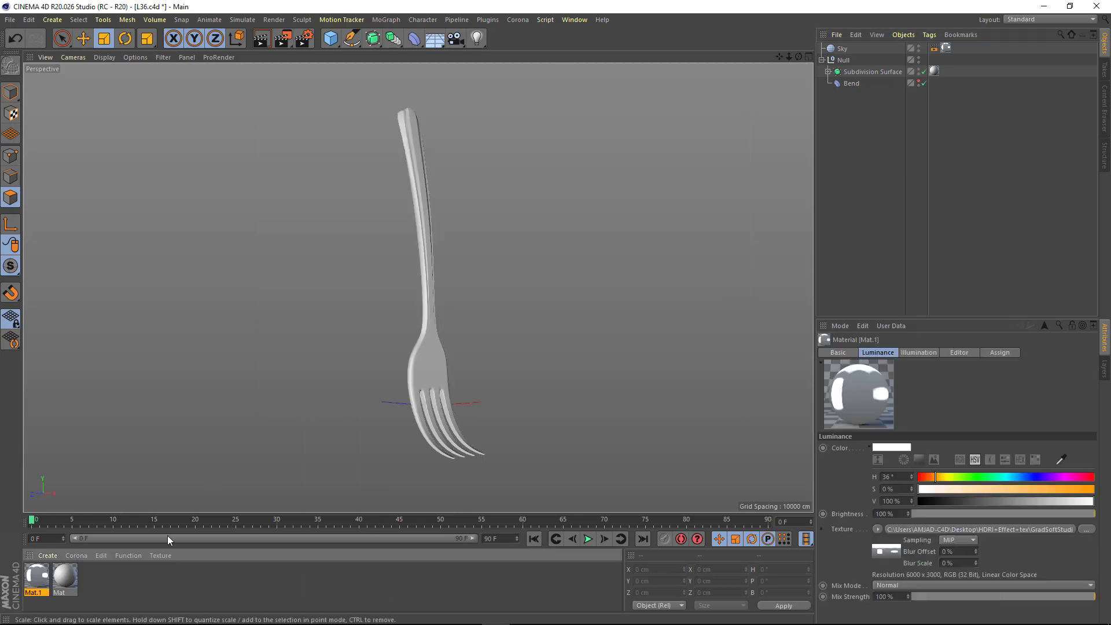
# Create material Mat.2 with its colour value set to 40%.
pyautogui.doubleClick(128, 575)
pyautogui.doubleClick(39, 577)
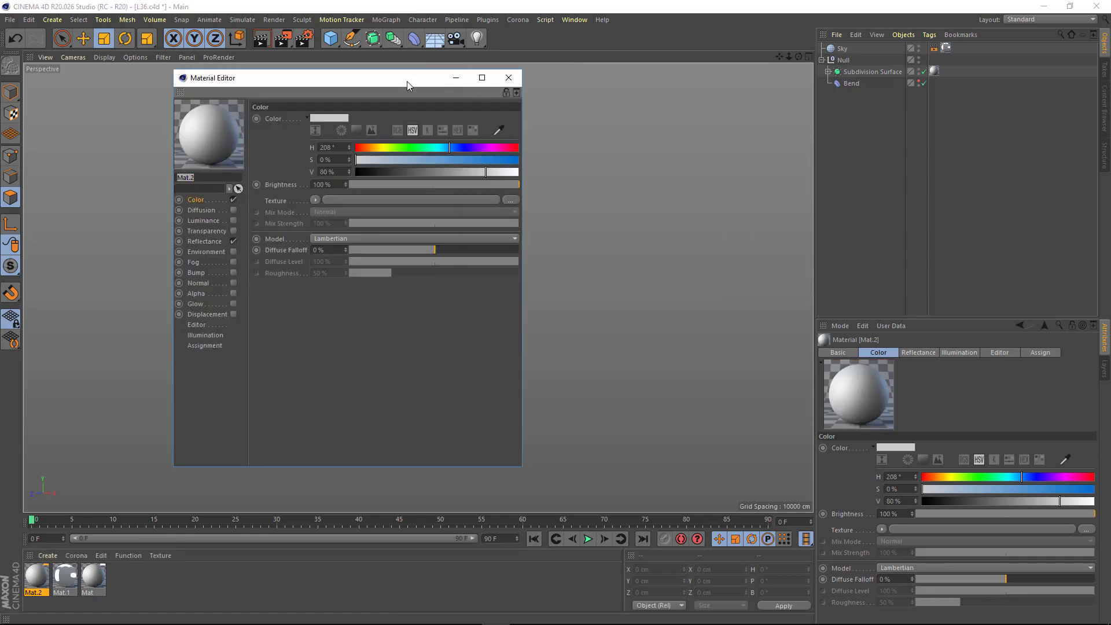
pyautogui.moveTo(407, 81); pyautogui.dragTo(470, 79)
pyautogui.write('40')
pyautogui.press('Return')
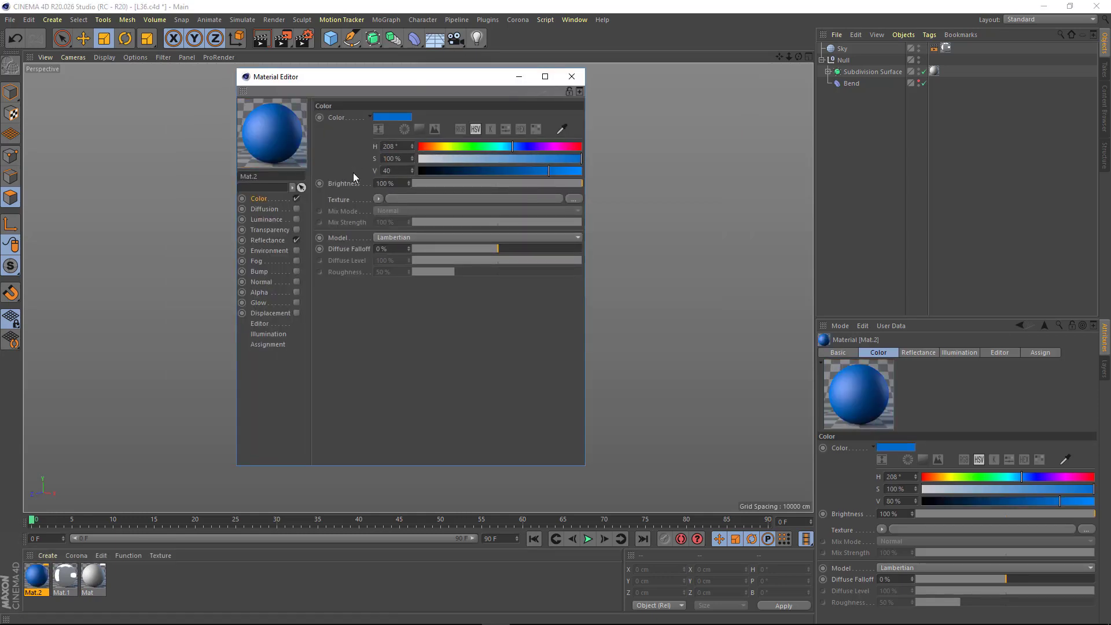
pyautogui.click(571, 77)
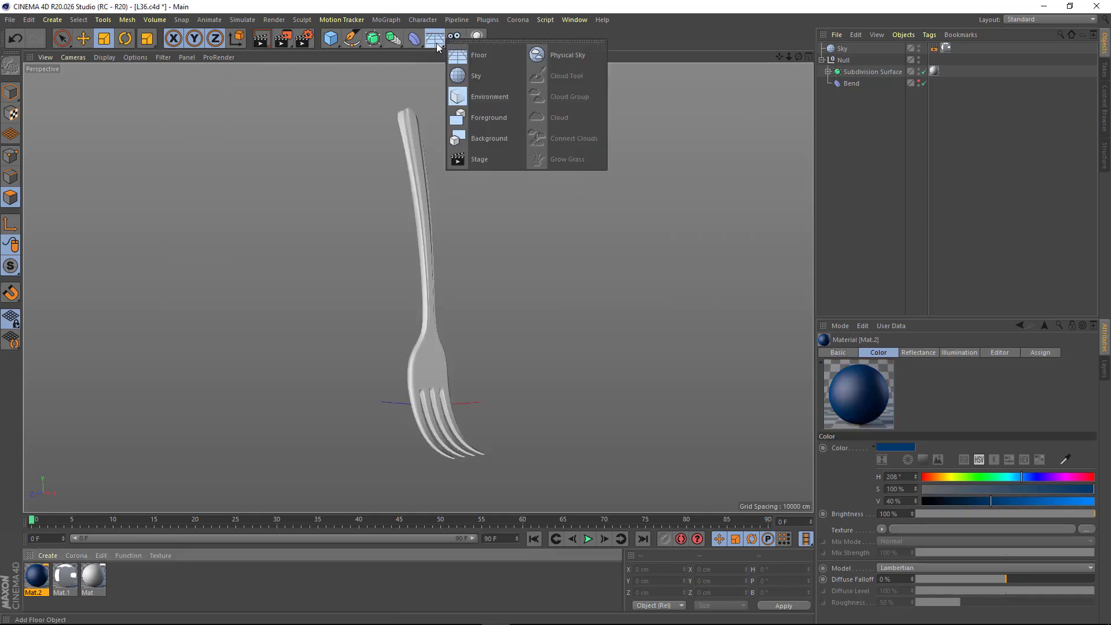
# Add a Background object carrying Mat.2 and render a test image.
pyautogui.moveTo(434, 38); pyautogui.dragTo(578, 141)
pyautogui.click(835, 136)
pyautogui.moveTo(40, 575); pyautogui.dragTo(859, 96)
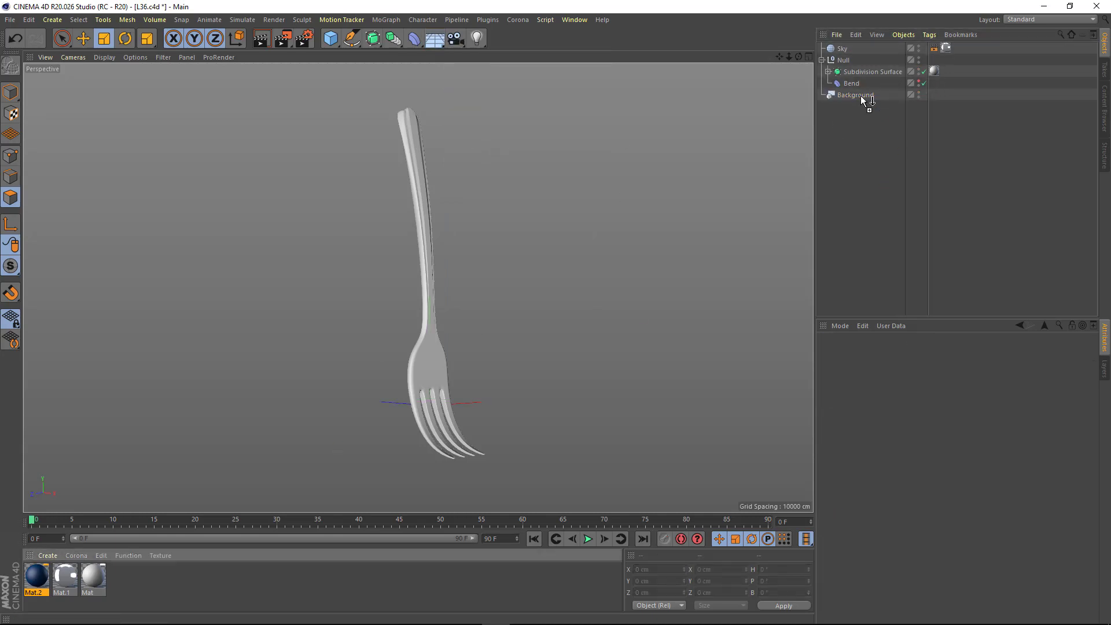
pyautogui.click(283, 39)
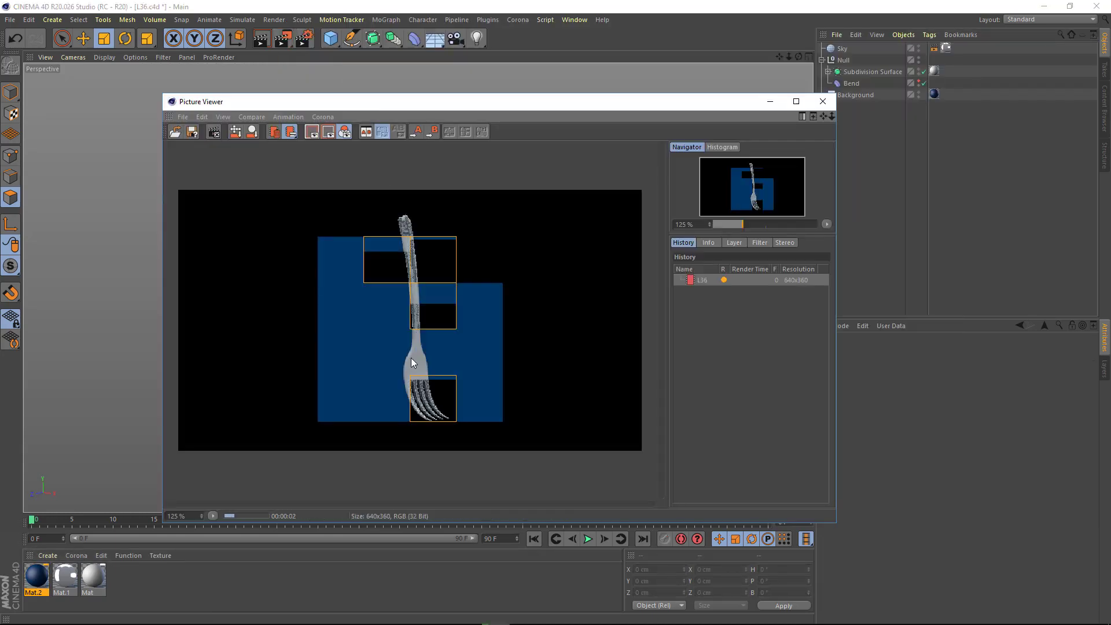
# Duplicate the Null fork group, rename the copy 'Original', and add a Protection tag.
pyautogui.click(824, 104)
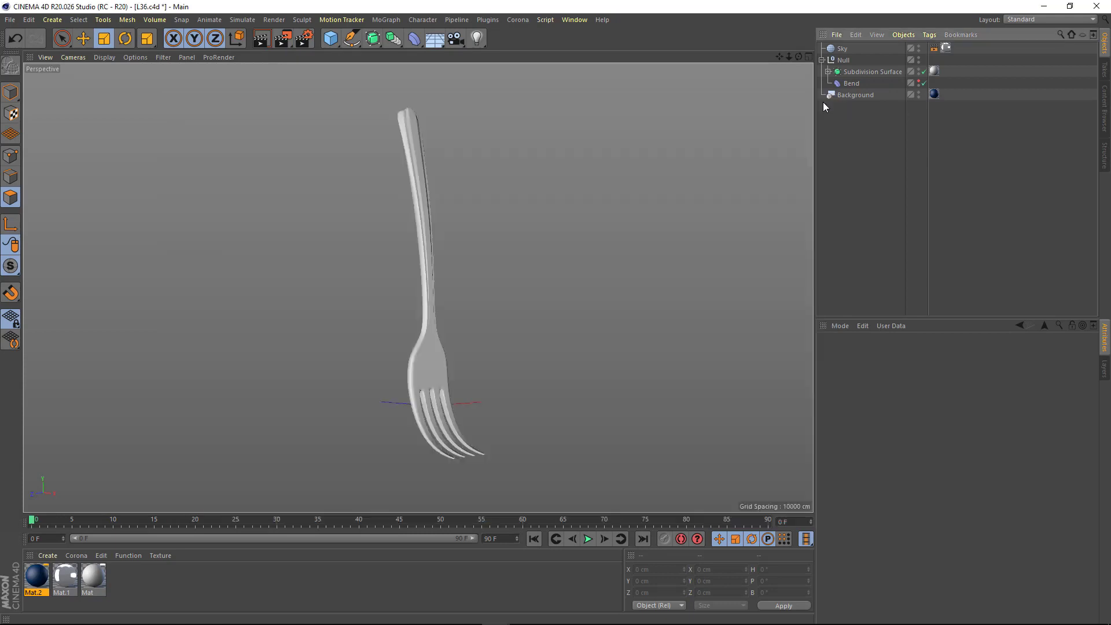
pyautogui.keyDown('ctrl'); pyautogui.moveTo(846, 86); pyautogui.dragTo(846, 86); pyautogui.keyUp('ctrl')
pyautogui.doubleClick(847, 83)
pyautogui.write('O')
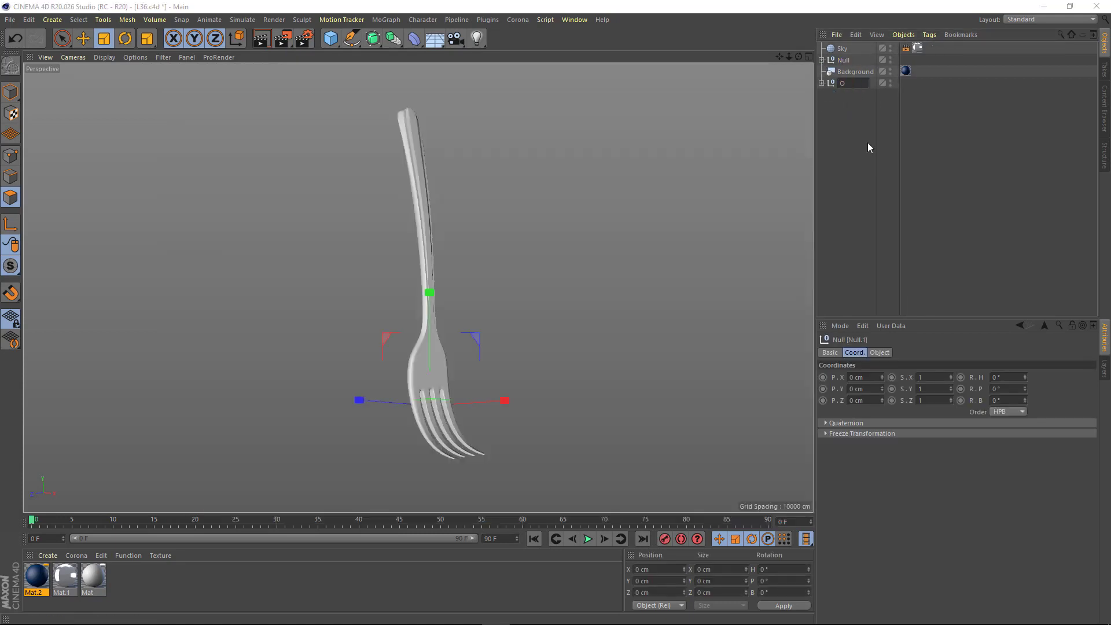
pyautogui.write('riginal')
pyautogui.press('Return')
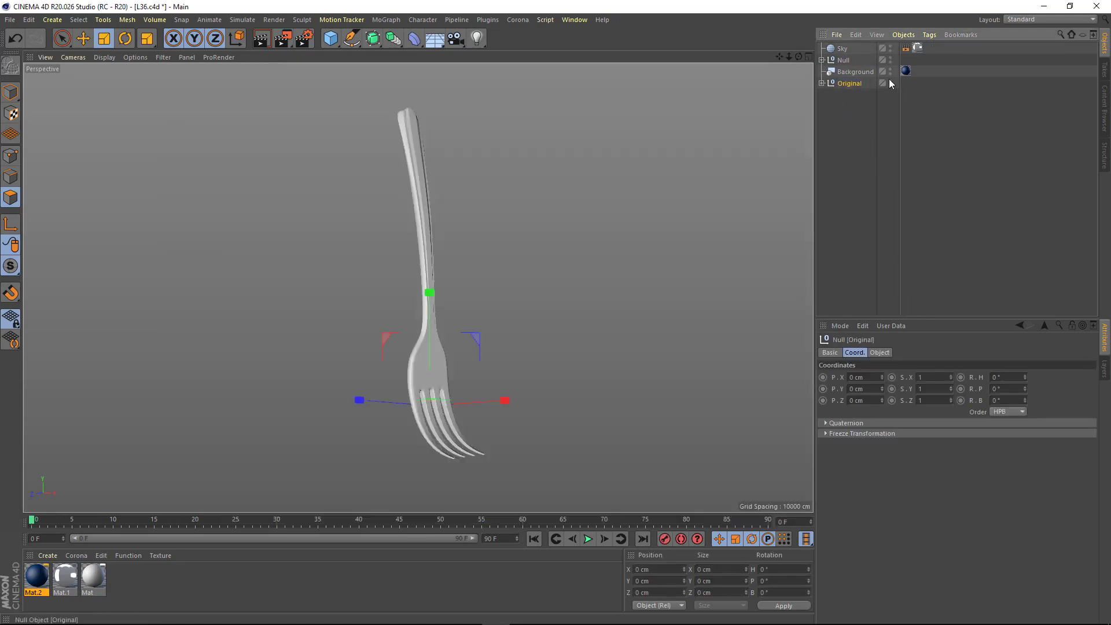
pyautogui.rightClick(845, 86)
pyautogui.click(1035, 252)
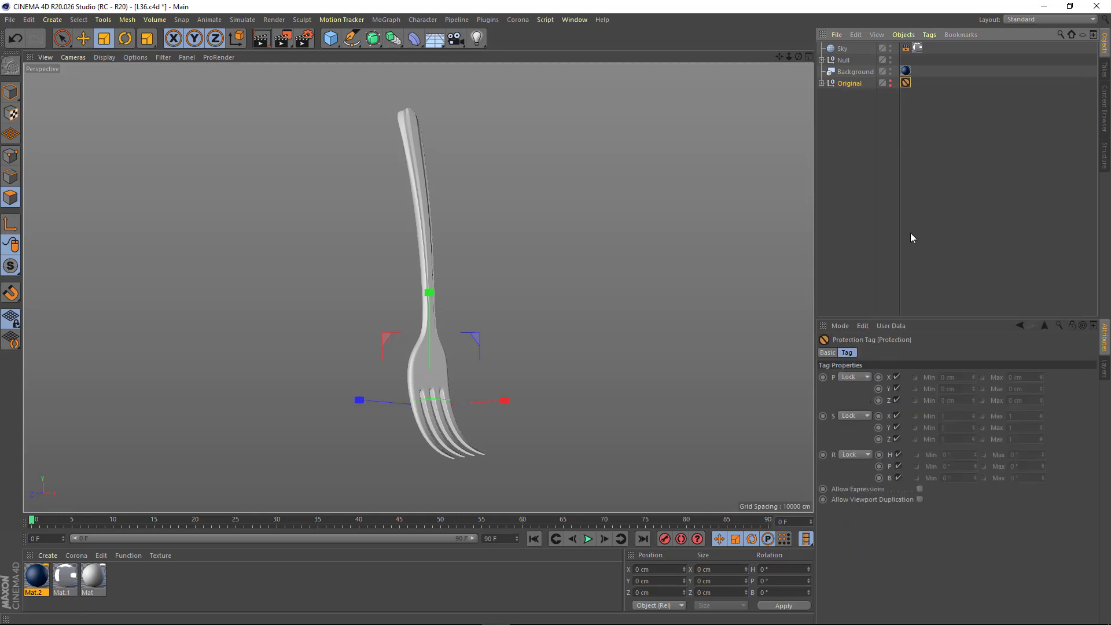
pyautogui.click(850, 178)
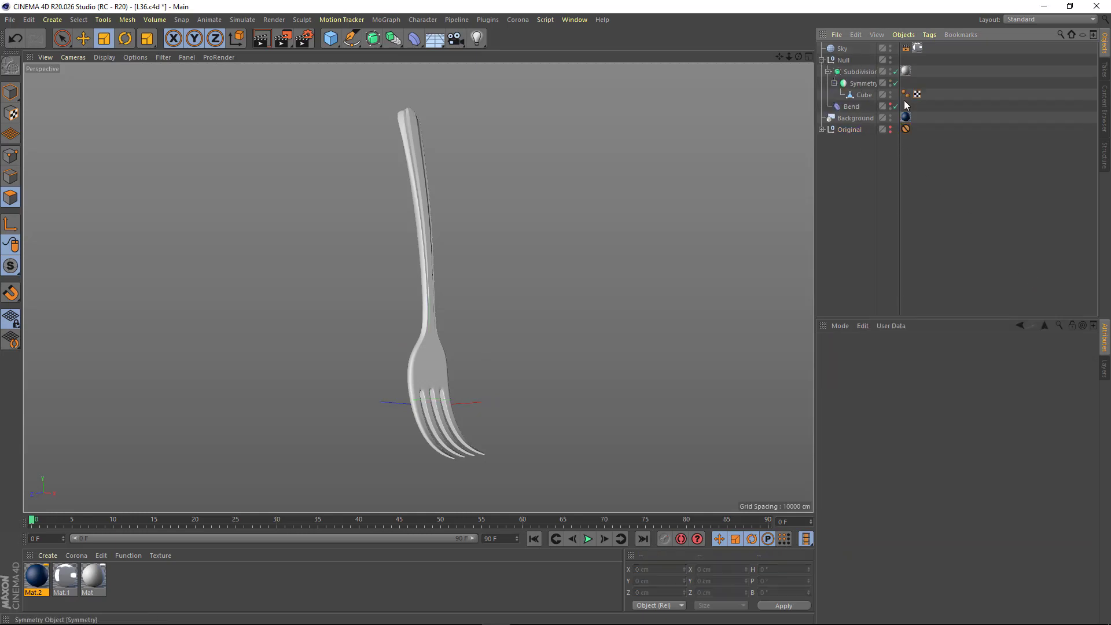
# Make the Subdivision Surface editable and bake it with the Bend into one Cube via Current State to Object.
pyautogui.click(856, 71)
pyautogui.click(879, 353)
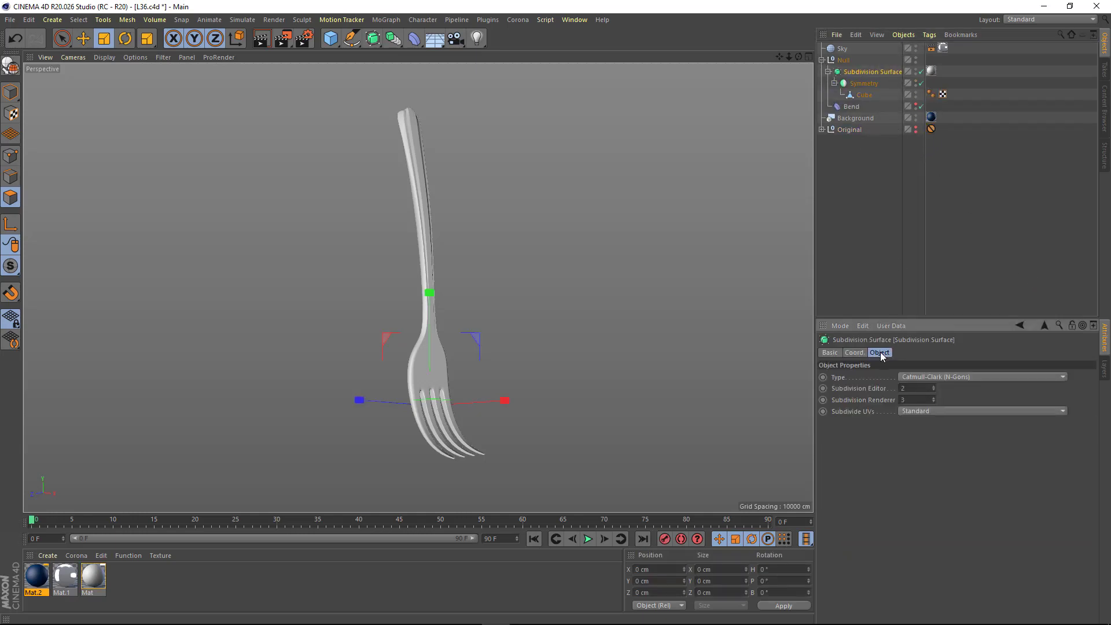
pyautogui.click(12, 67)
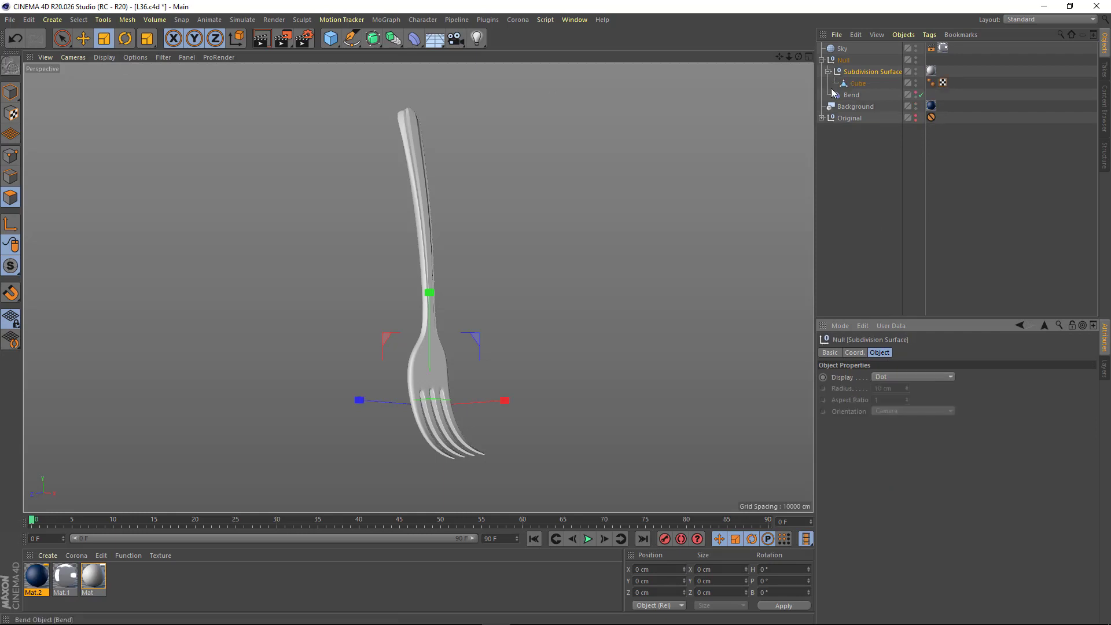
pyautogui.moveTo(850, 95); pyautogui.dragTo(858, 86)
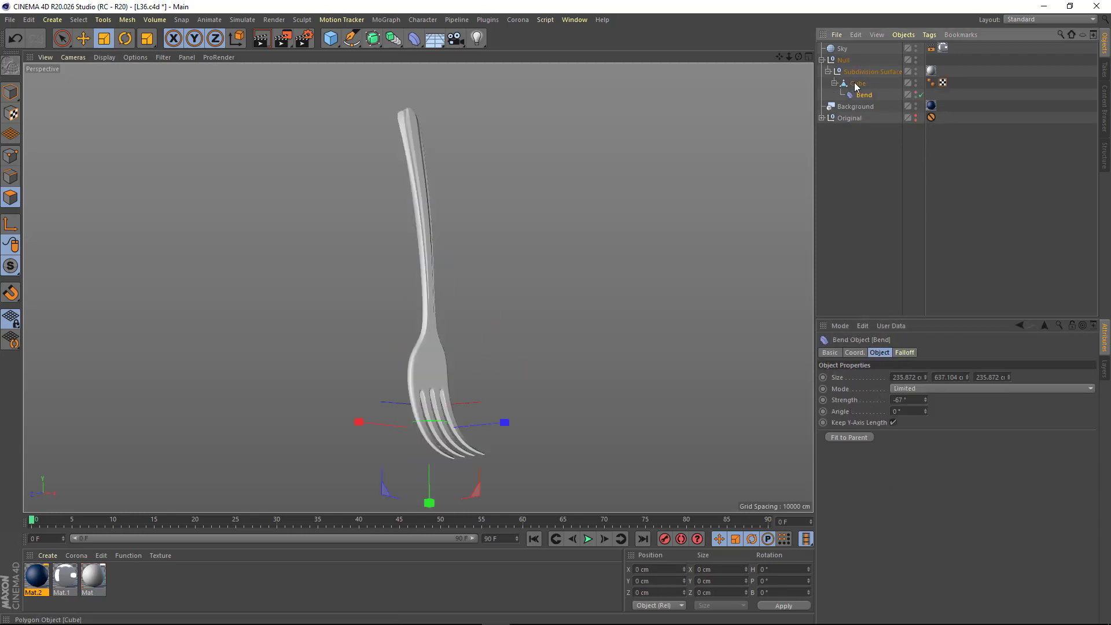
pyautogui.keyDown('ctrl'); pyautogui.click(856, 85); pyautogui.keyUp('ctrl')
pyautogui.press('Return')
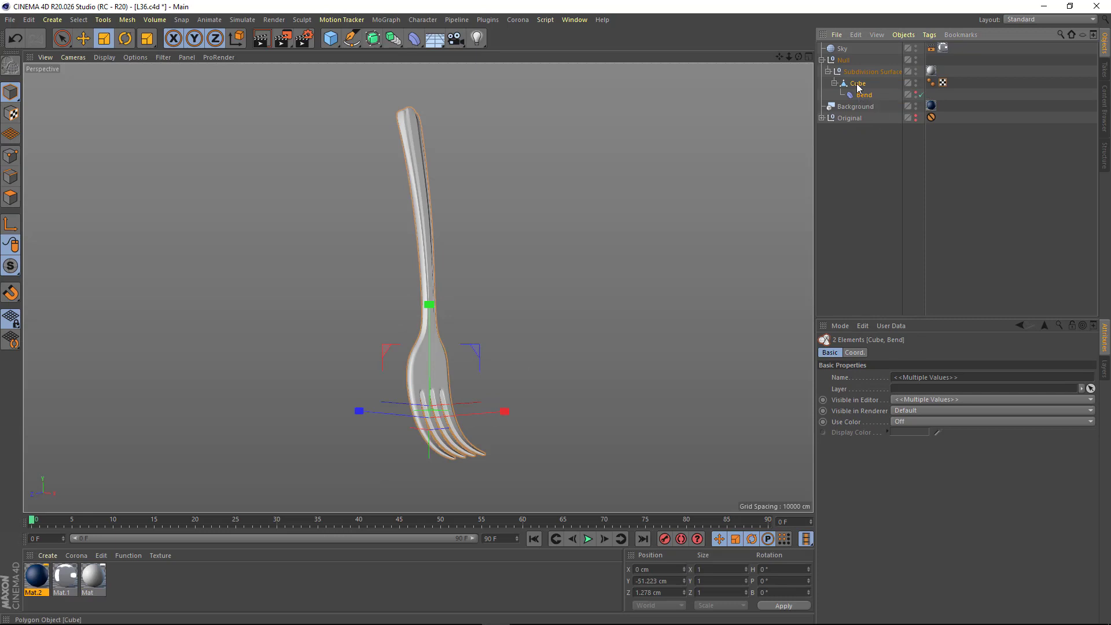
pyautogui.rightClick(857, 87)
pyautogui.click(880, 390)
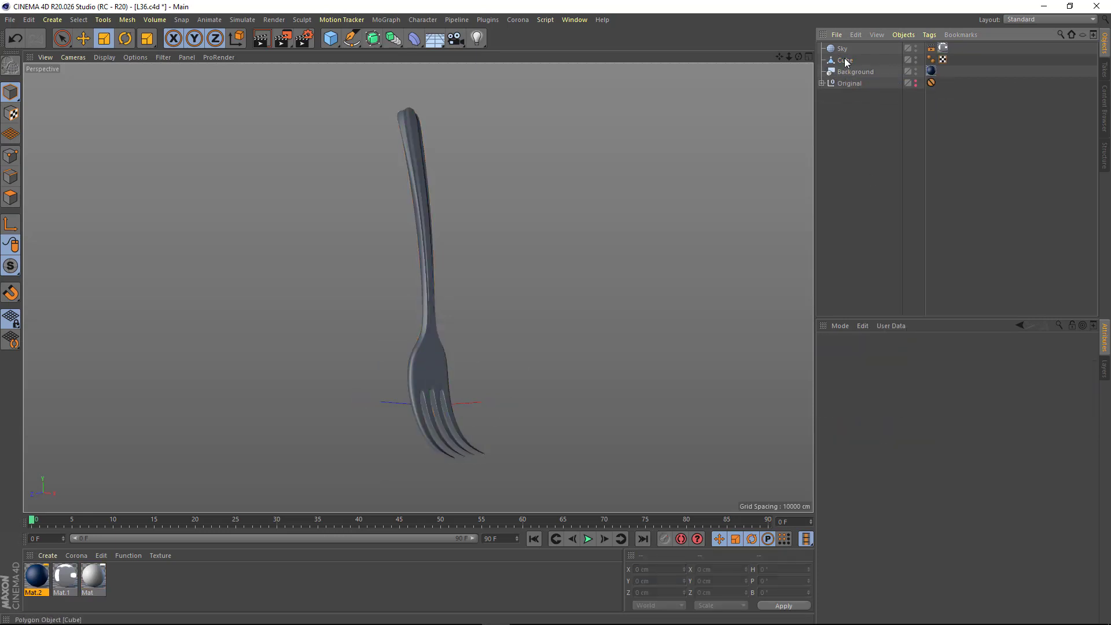
# Centre the Cube's axis on the fork mesh and apply material Mat to it.
pyautogui.click(845, 62)
pyautogui.click(128, 19)
pyautogui.click(208, 123)
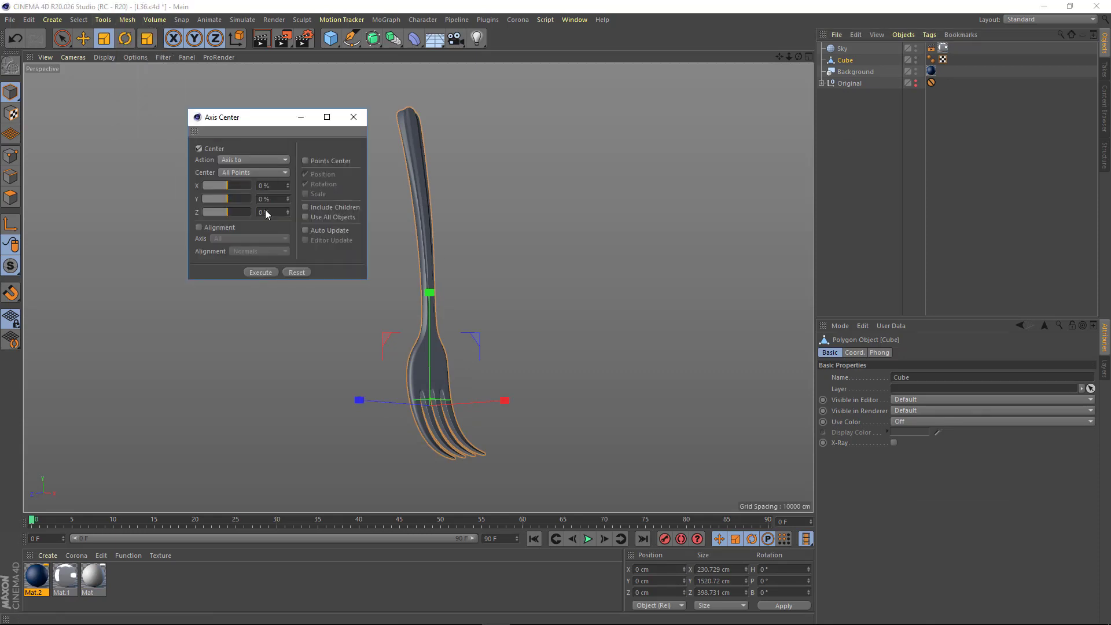
pyautogui.click(354, 117)
pyautogui.moveTo(93, 576); pyautogui.dragTo(422, 347)
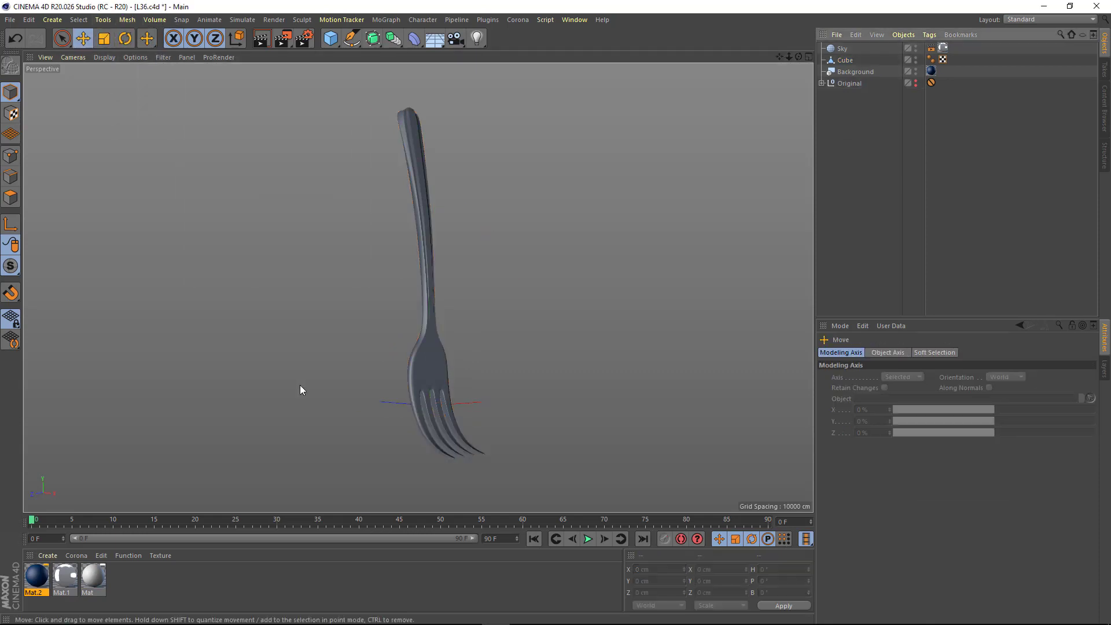
pyautogui.click(930, 59)
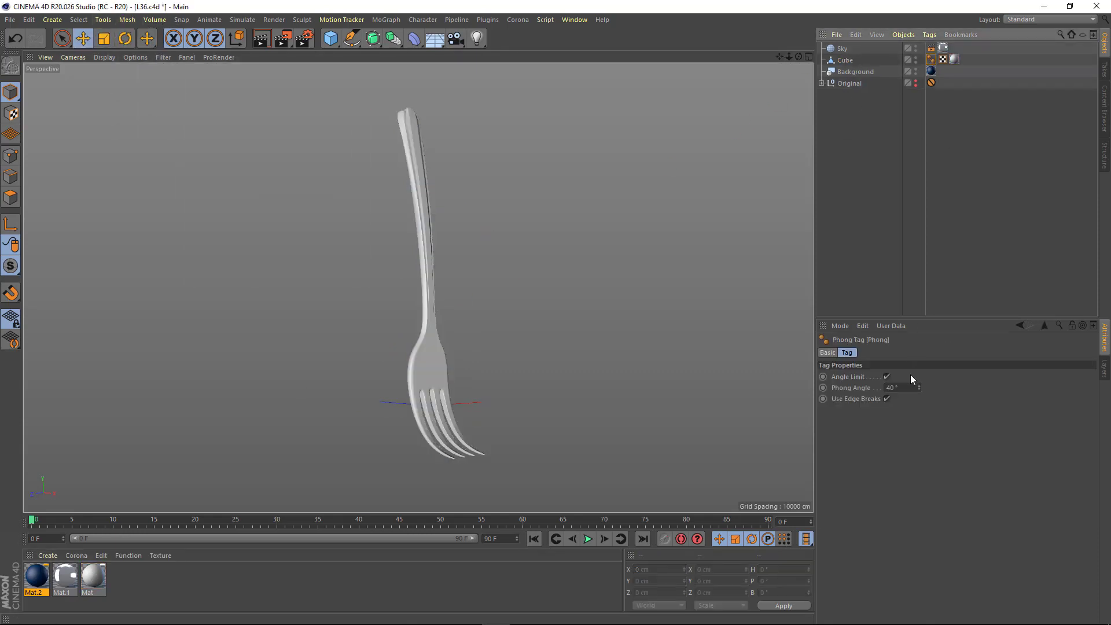
pyautogui.click(895, 387)
pyautogui.click(449, 358)
pyautogui.scroll(5, 234, 321)
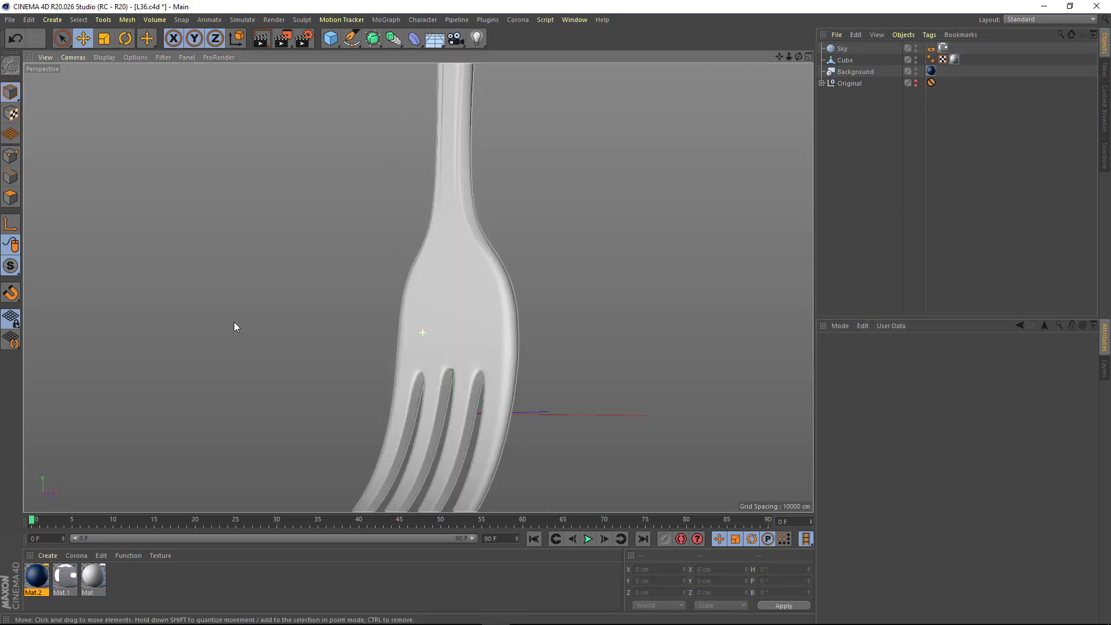
pyautogui.click(104, 56)
pyautogui.click(133, 83)
pyautogui.scroll(3, 488, 248)
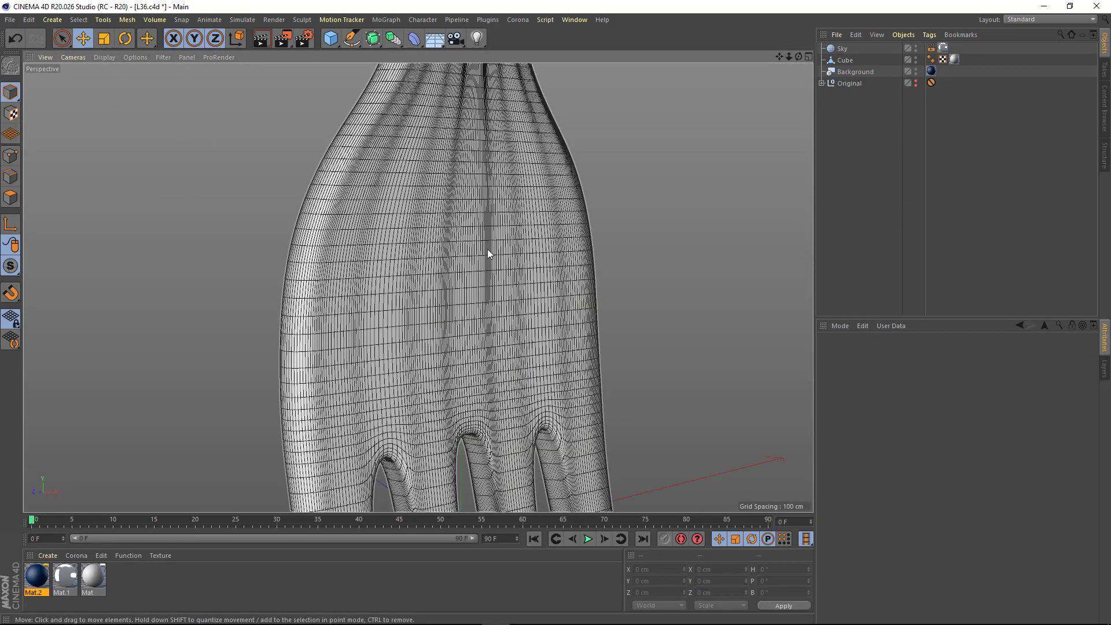
pyautogui.scroll(3, 480, 289)
pyautogui.scroll(3, 468, 336)
pyautogui.scroll(-3, 467, 336)
pyautogui.scroll(-3, 456, 405)
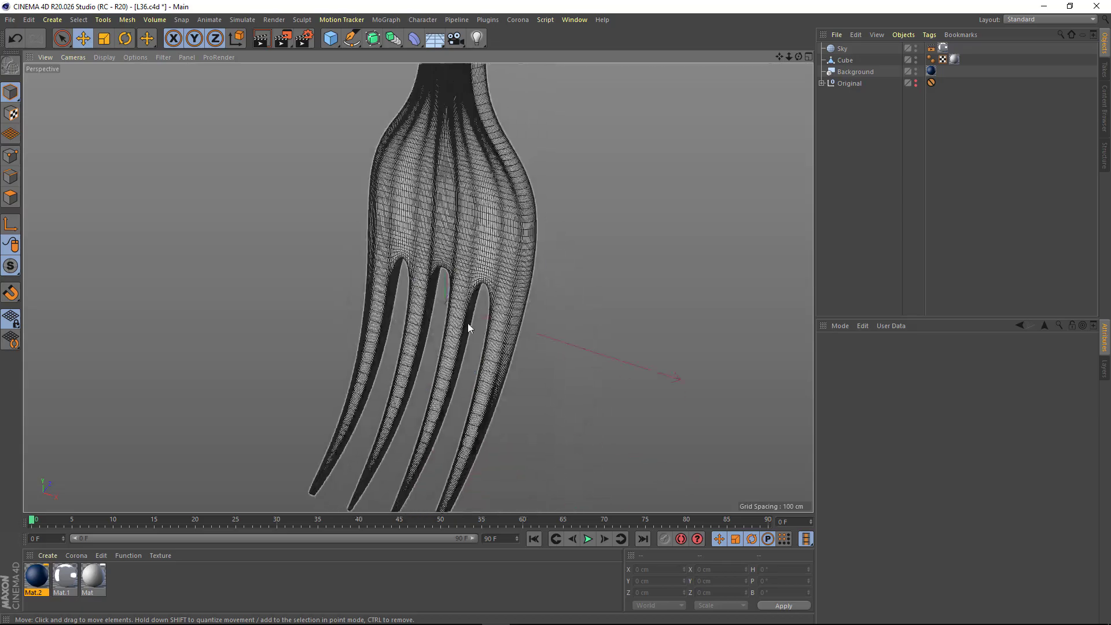
pyautogui.keyDown('alt'); pyautogui.moveTo(468, 325); pyautogui.dragTo(477, 123); pyautogui.keyUp('alt')
pyautogui.scroll(4, 457, 255)
pyautogui.scroll(4, 648, 244)
pyautogui.scroll(-3, 473, 269)
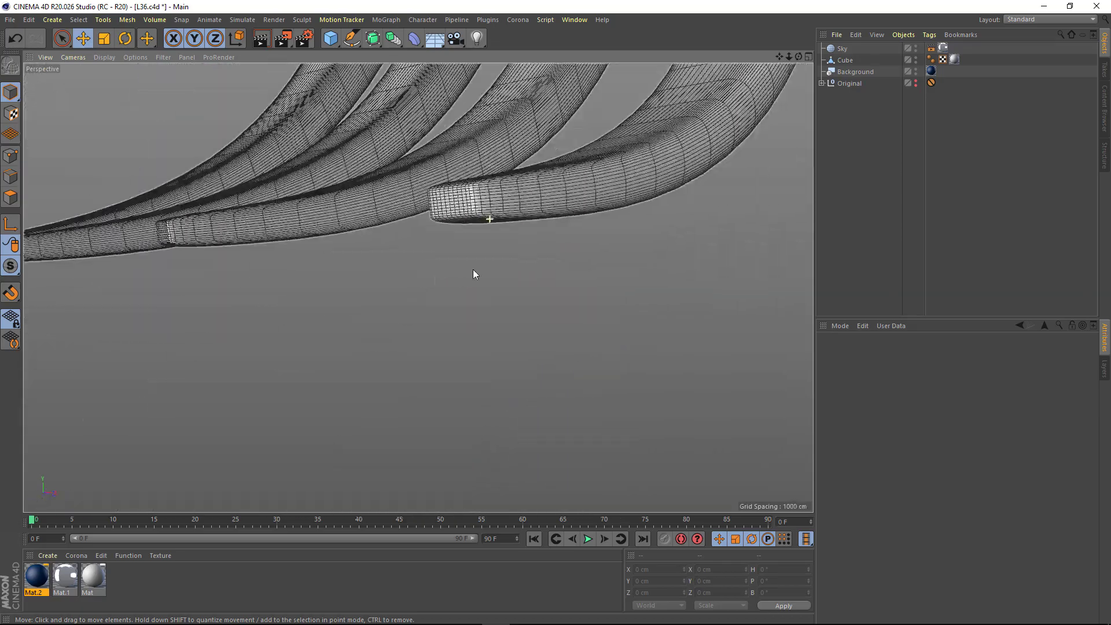
pyautogui.keyDown('alt'); pyautogui.moveTo(473, 269); pyautogui.dragTo(370, 249); pyautogui.keyUp('alt')
pyautogui.scroll(3, 370, 248)
pyautogui.click(104, 56)
pyautogui.click(133, 70)
pyautogui.scroll(-3, 521, 243)
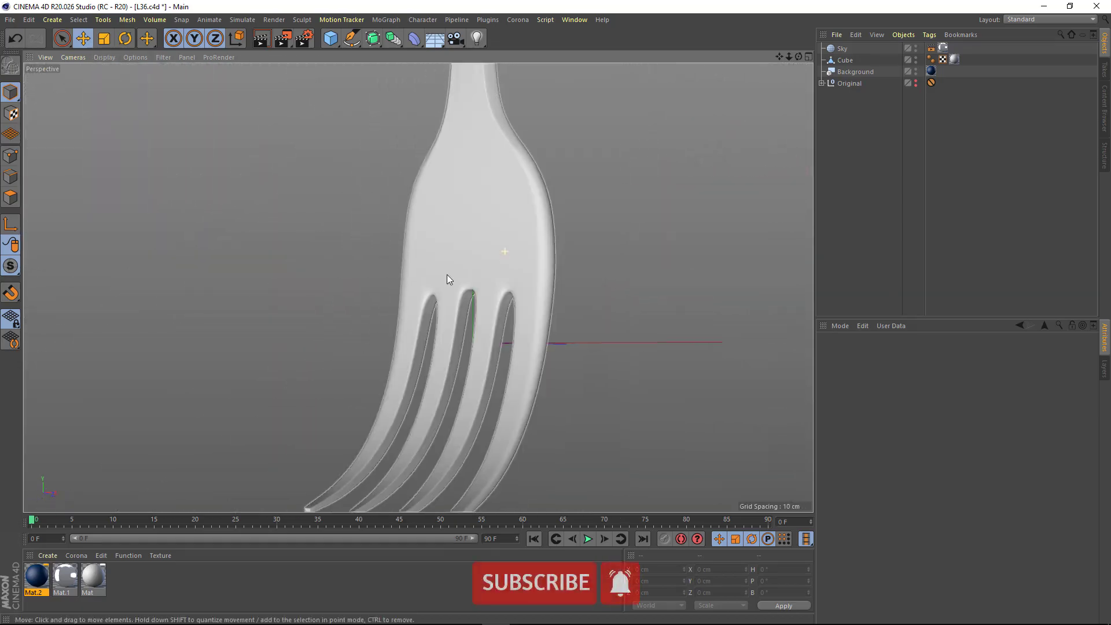
pyautogui.scroll(-3, 451, 269)
pyautogui.scroll(-1, 451, 316)
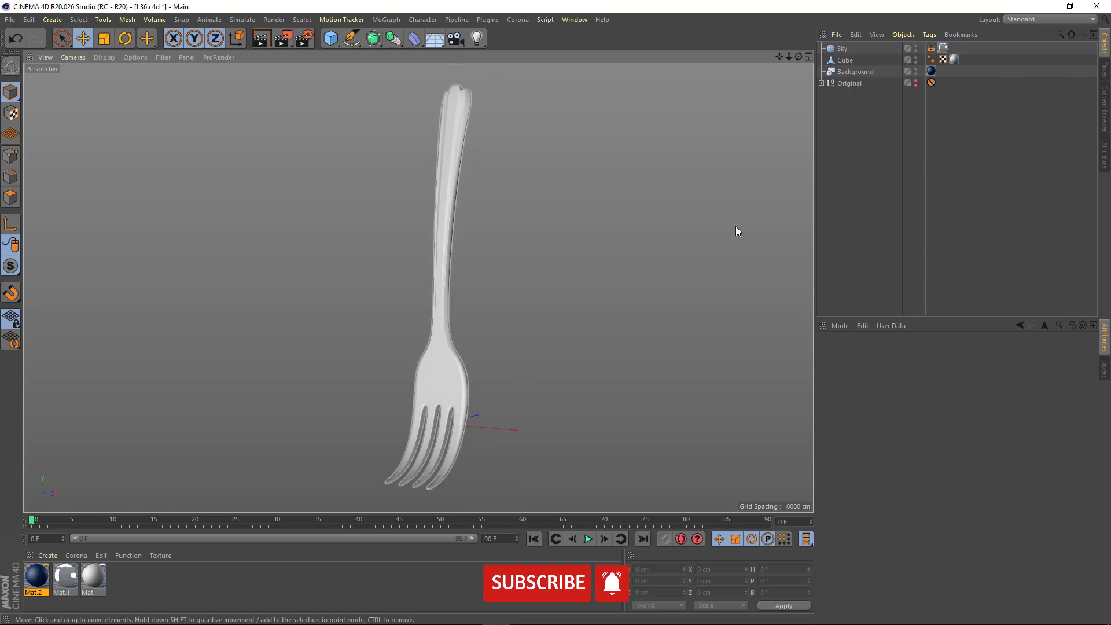
# Duplicate the fork twice, rotating one copy across it and placing another upright diagonally.
pyautogui.click(442, 293)
pyautogui.moveTo(530, 279)
pyautogui.keyDown('ctrl'); pyautogui.mouseDown()
pyautogui.moveTo(287, 248)
pyautogui.moveTo(446, 182)
pyautogui.moveTo(478, 363)
pyautogui.moveTo(404, 243)
pyautogui.moveTo(502, 217)
pyautogui.mouseUp(); pyautogui.keyUp('ctrl')
pyautogui.press('r')
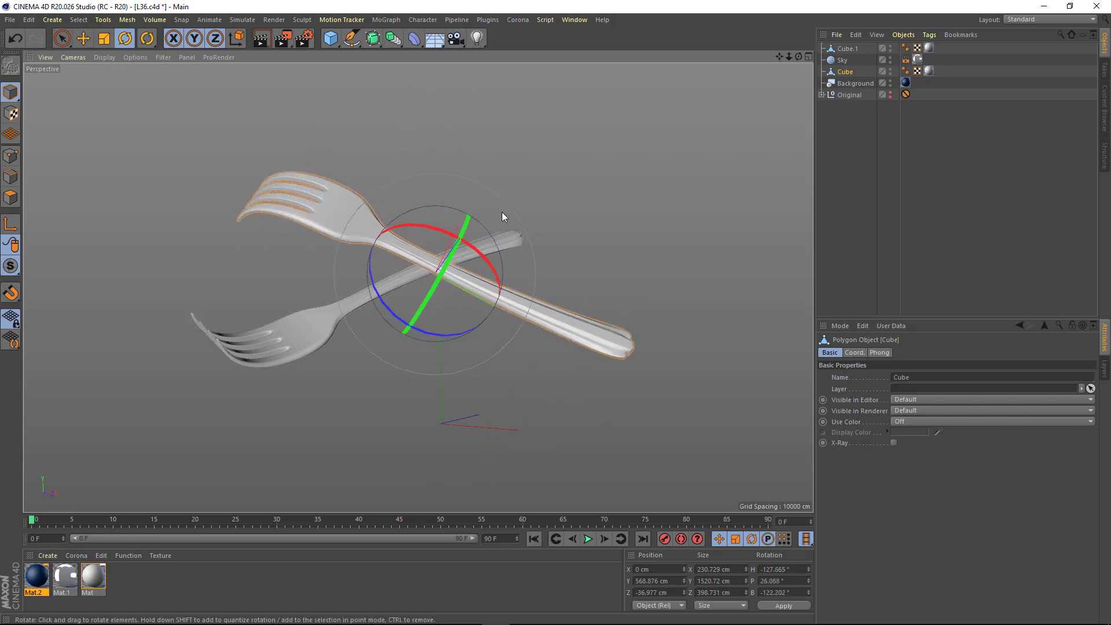
pyautogui.moveTo(847, 48); pyautogui.dragTo(845, 70)
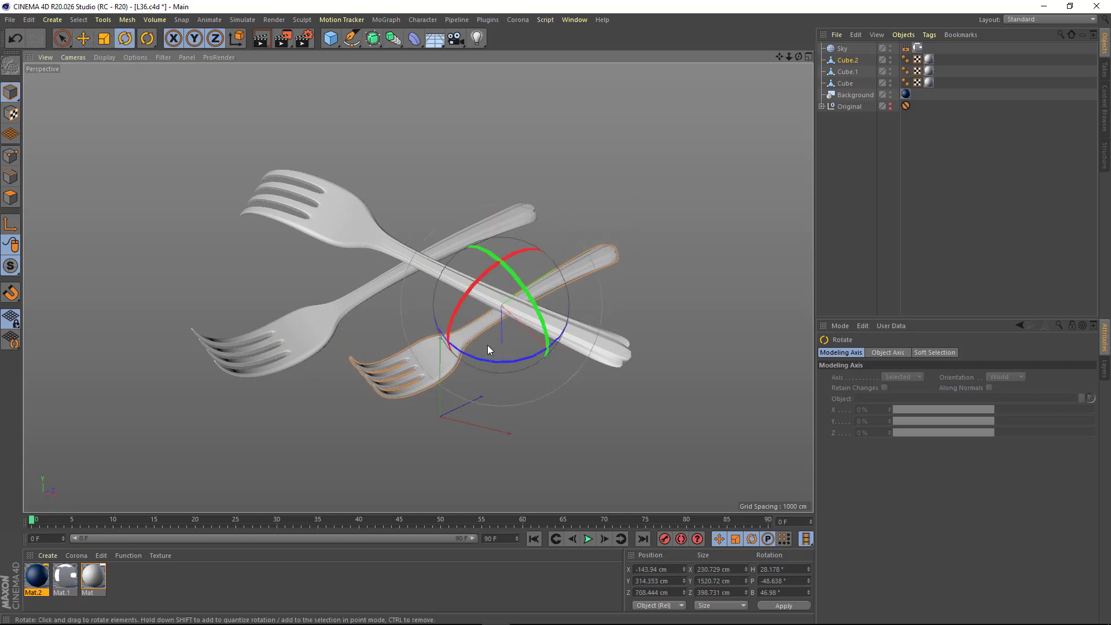
pyautogui.moveTo(487, 345); pyautogui.dragTo(526, 272)
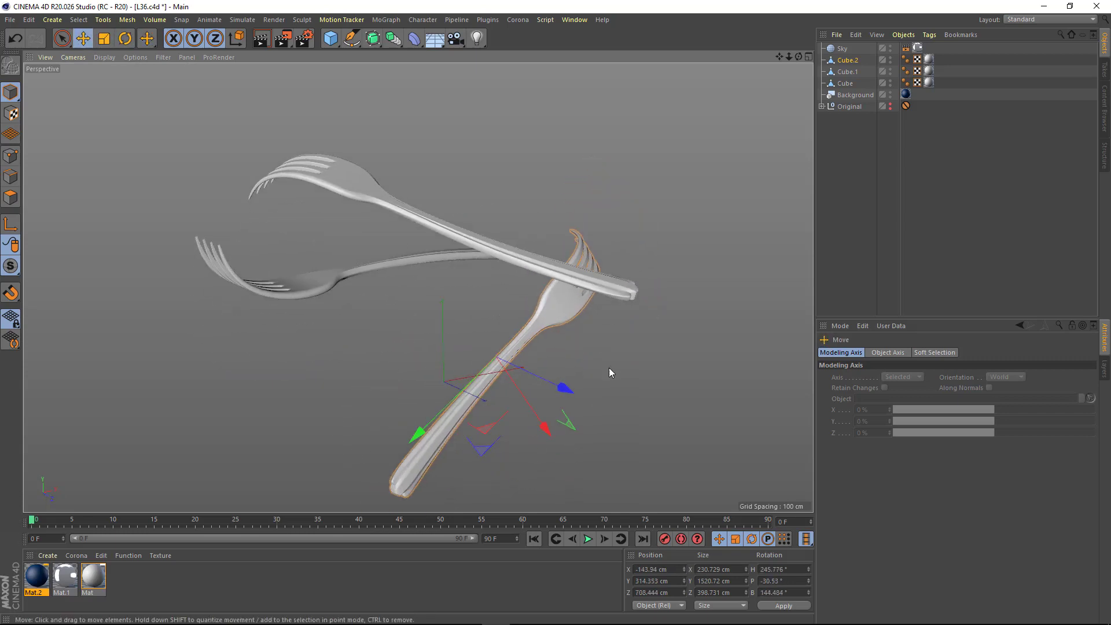
pyautogui.moveTo(608, 366); pyautogui.dragTo(512, 387)
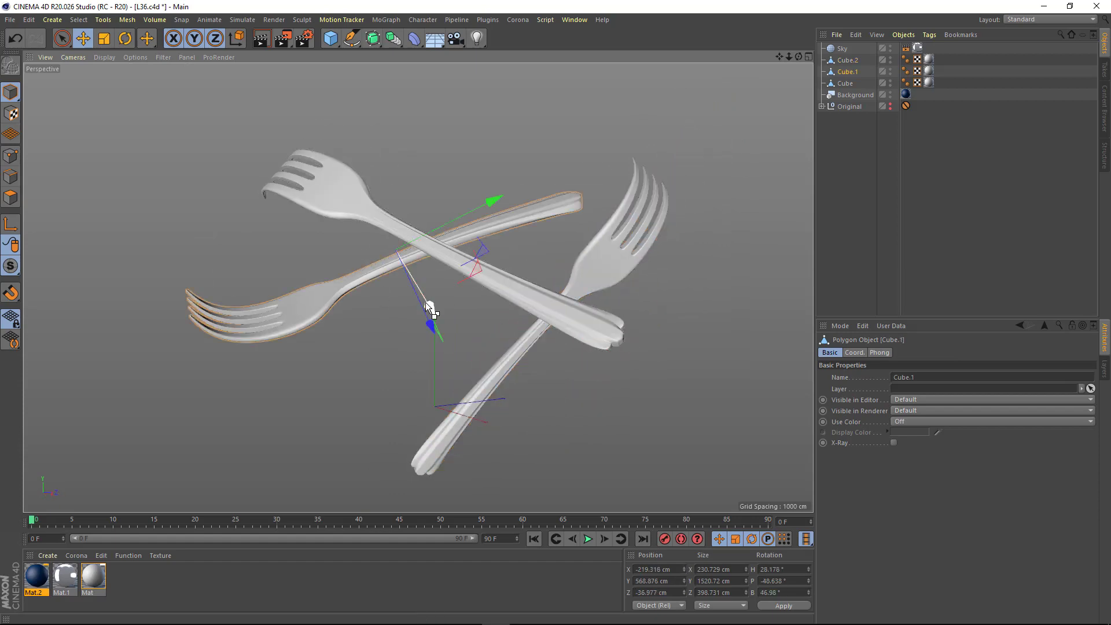
# Duplicate a fourth fork, rotate it upright, and move it in among the others.
pyautogui.keyDown('ctrl'); pyautogui.moveTo(429, 307); pyautogui.dragTo(405, 248); pyautogui.keyUp('ctrl')
pyautogui.press('r')
pyautogui.moveTo(294, 227); pyautogui.dragTo(396, 193)
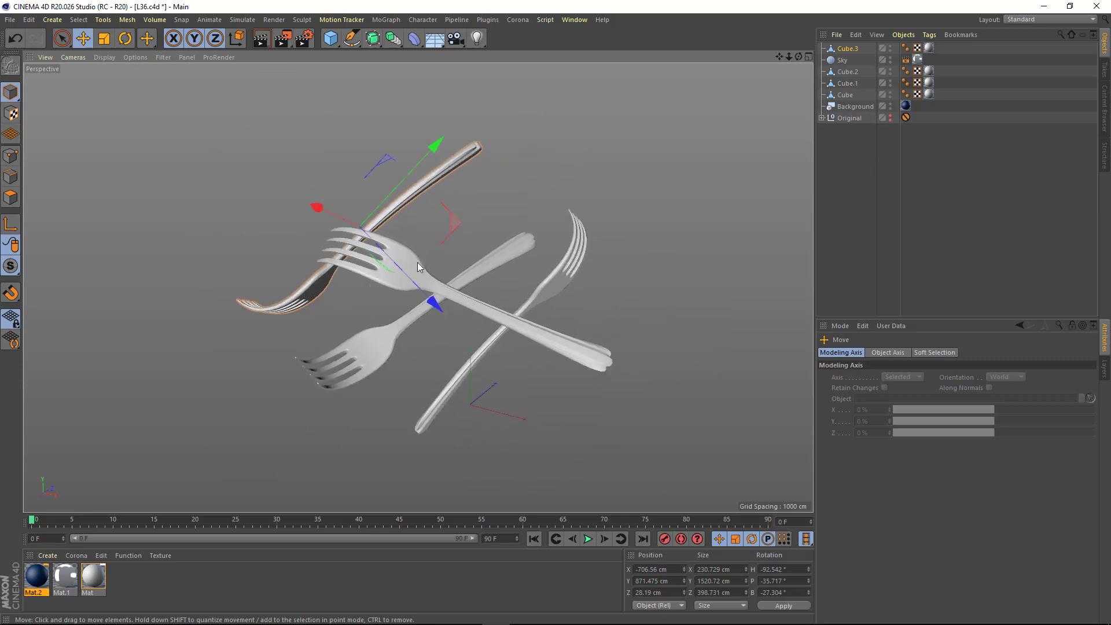
pyautogui.press('r')
pyautogui.moveTo(416, 237)
pyautogui.mouseDown()
pyautogui.moveTo(477, 147)
pyautogui.moveTo(461, 125)
pyautogui.moveTo(369, 109)
pyautogui.moveTo(374, 85)
pyautogui.mouseUp()
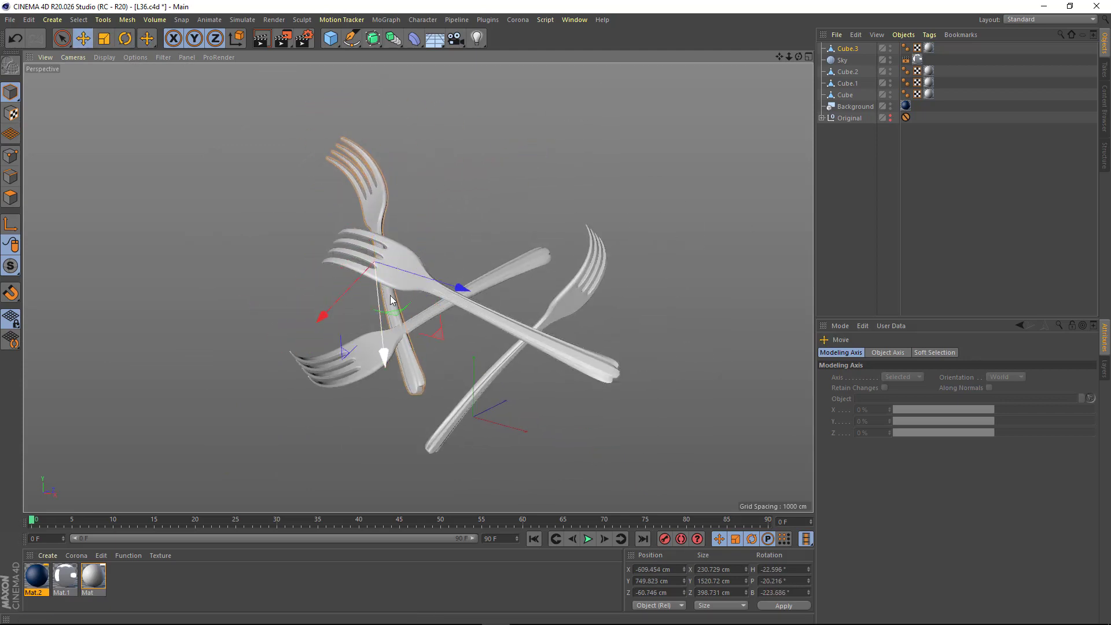
pyautogui.moveTo(296, 316)
pyautogui.mouseDown()
pyautogui.moveTo(239, 335)
pyautogui.moveTo(307, 373)
pyautogui.moveTo(363, 287)
pyautogui.mouseUp()
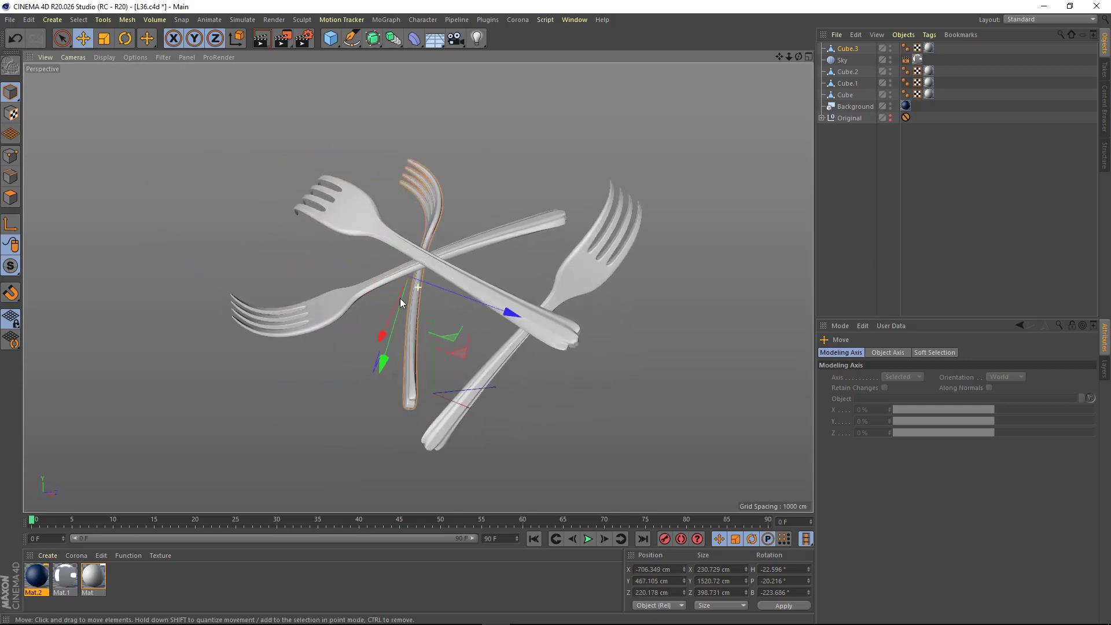
# In the four-view layout, add a Light that casts Area shadows.
pyautogui.middleClick(446, 311)
pyautogui.click(361, 213)
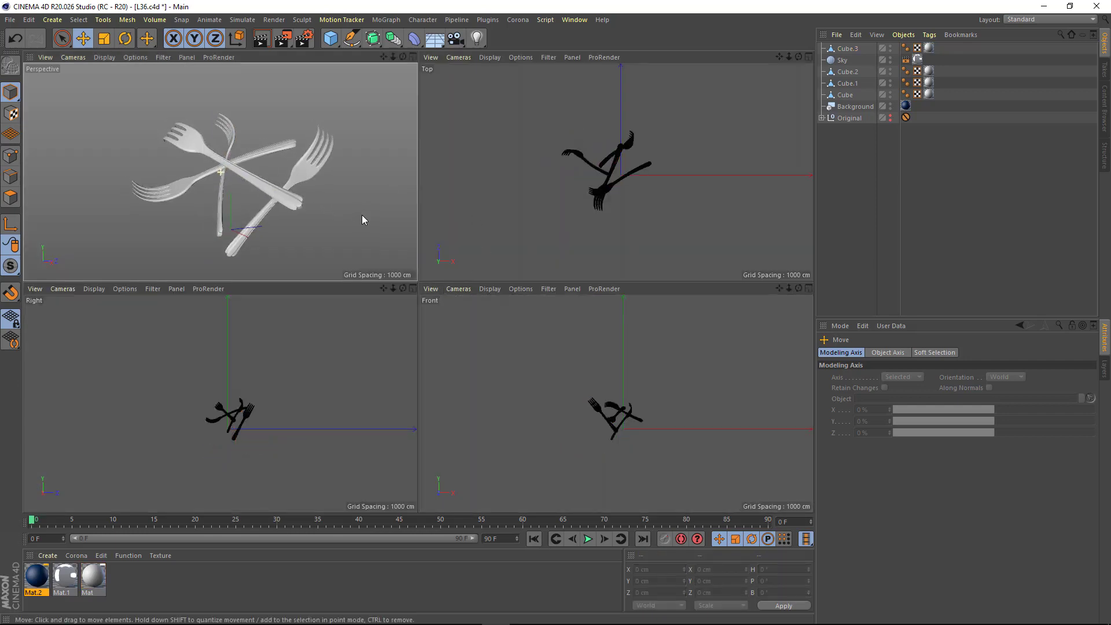
pyautogui.click(477, 39)
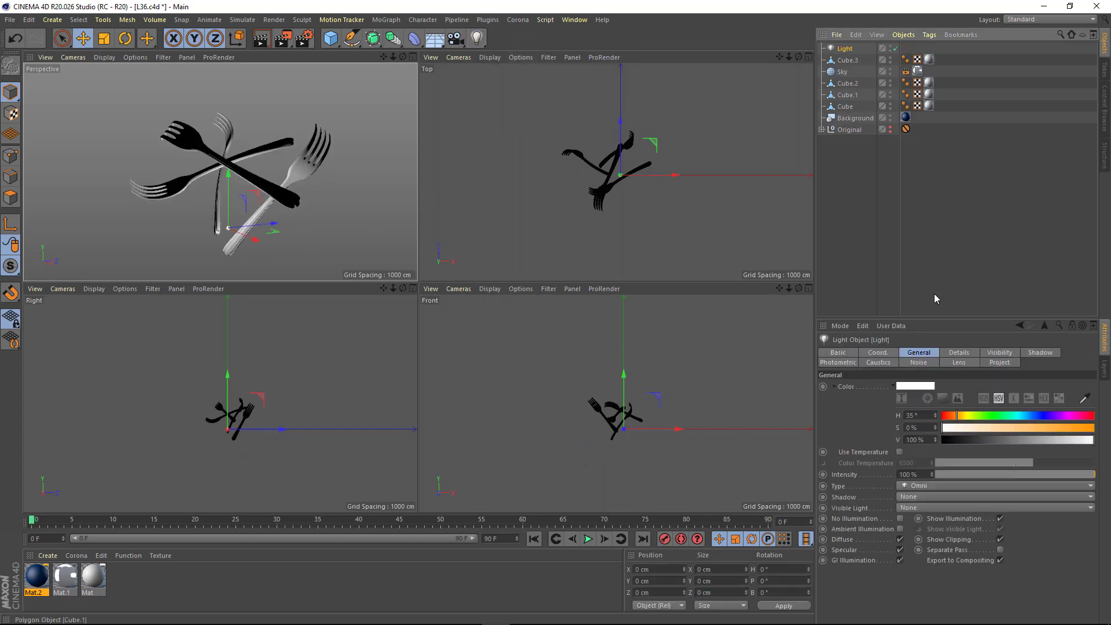
pyautogui.click(930, 497)
pyautogui.click(971, 352)
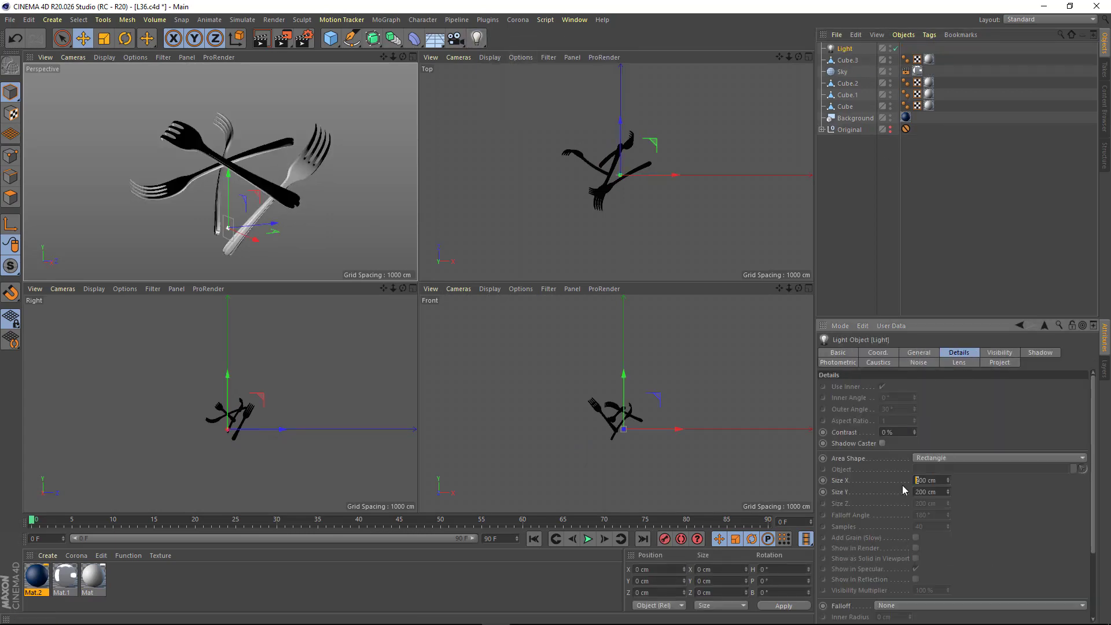
pyautogui.click(918, 354)
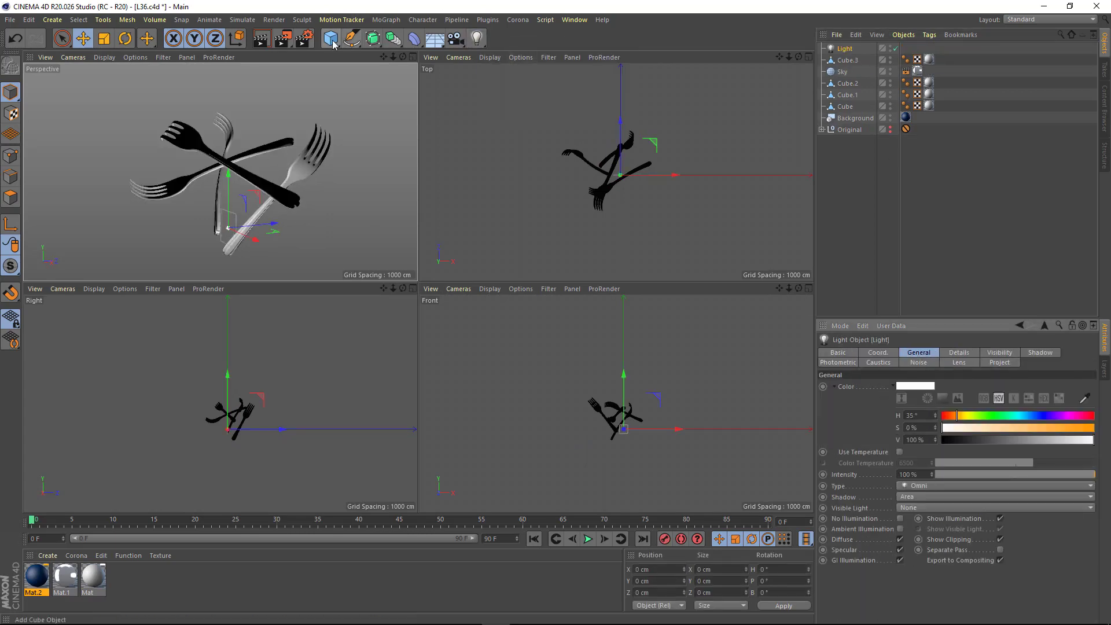
# Add a Null and give the light a Target tag aimed at it.
pyautogui.moveTo(333, 44); pyautogui.dragTo(352, 51)
pyautogui.rightClick(843, 61)
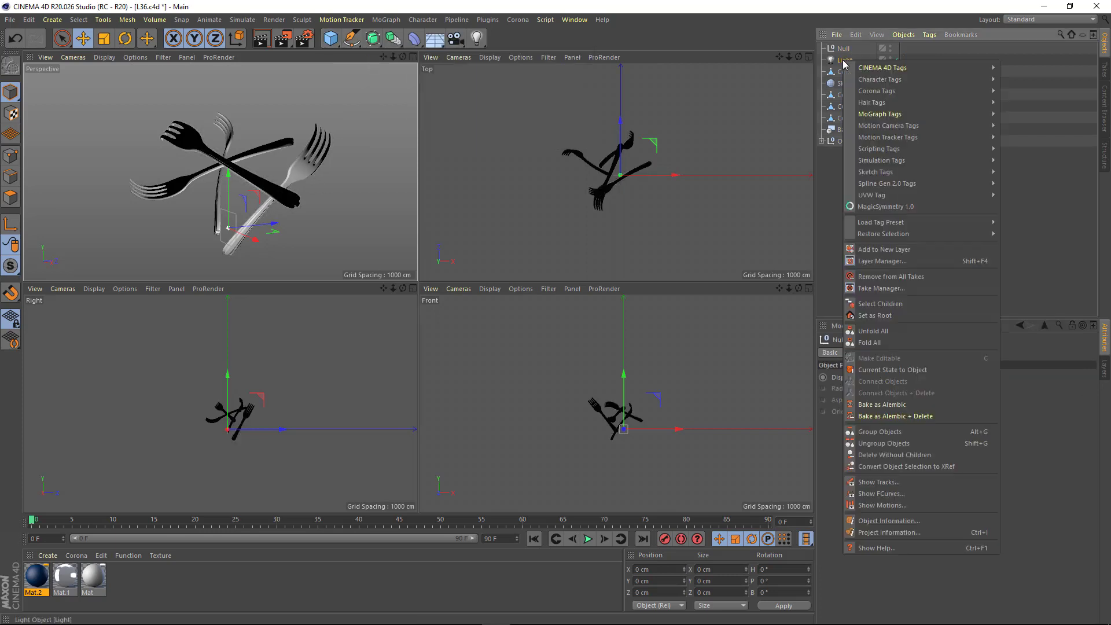
pyautogui.click(1019, 333)
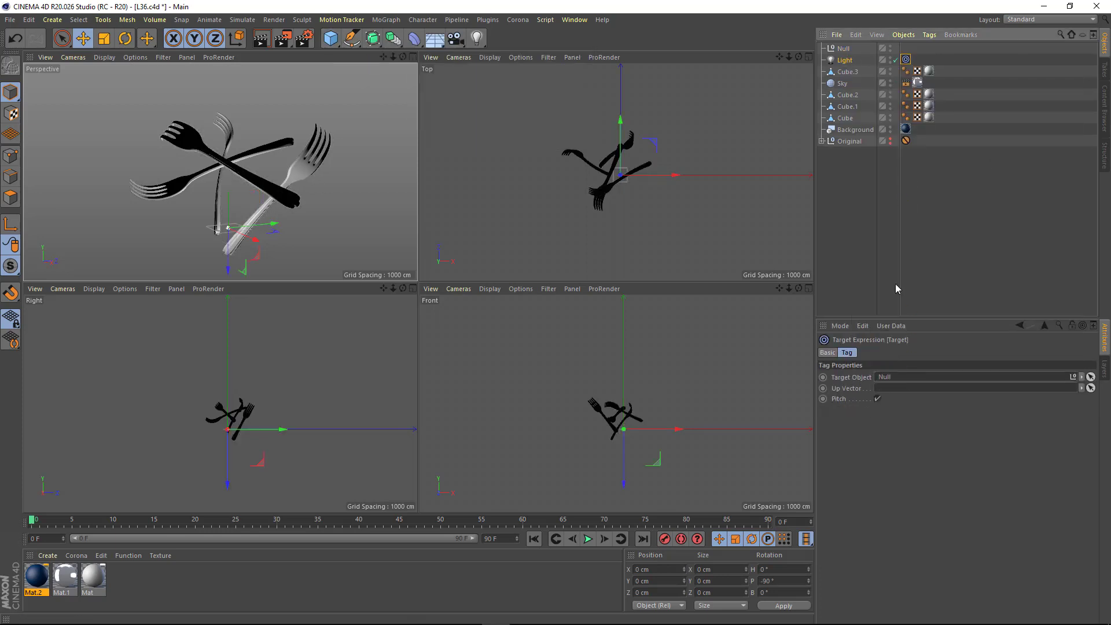
pyautogui.click(844, 61)
# Position the two lights around the forks, one lower right and one upper left.
pyautogui.moveTo(653, 145); pyautogui.dragTo(682, 219)
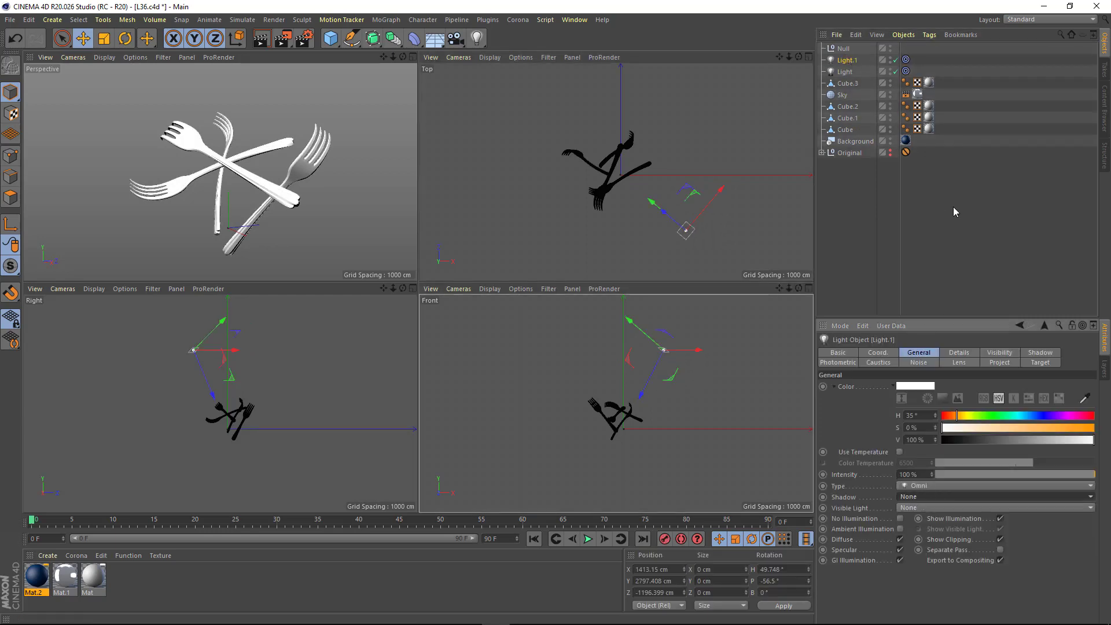
pyautogui.moveTo(715, 199); pyautogui.dragTo(586, 74)
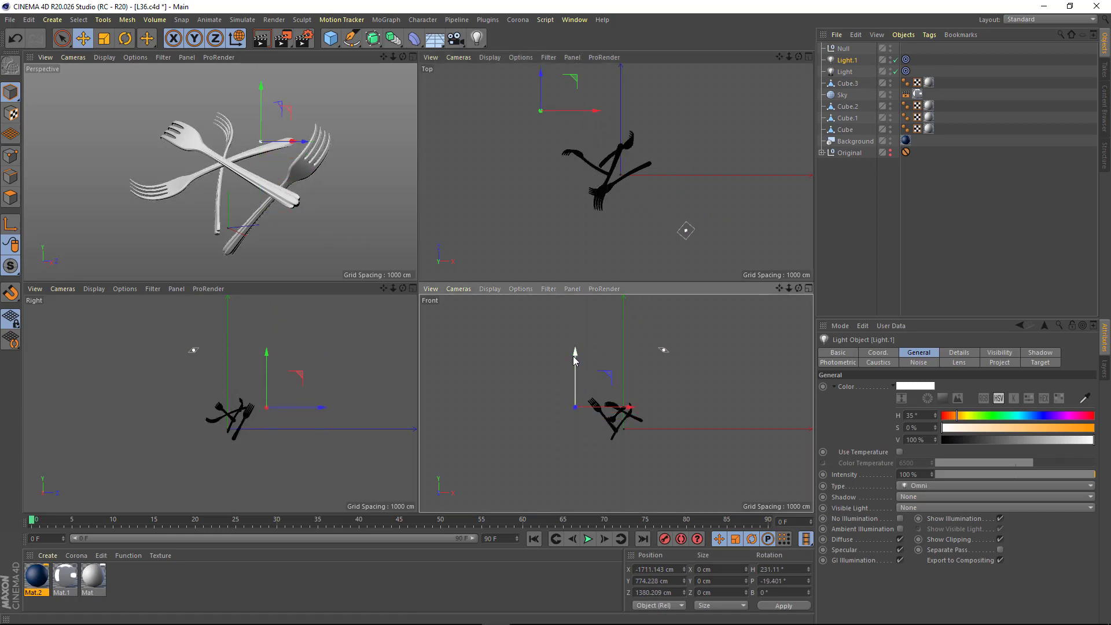
pyautogui.moveTo(686, 230); pyautogui.dragTo(719, 189)
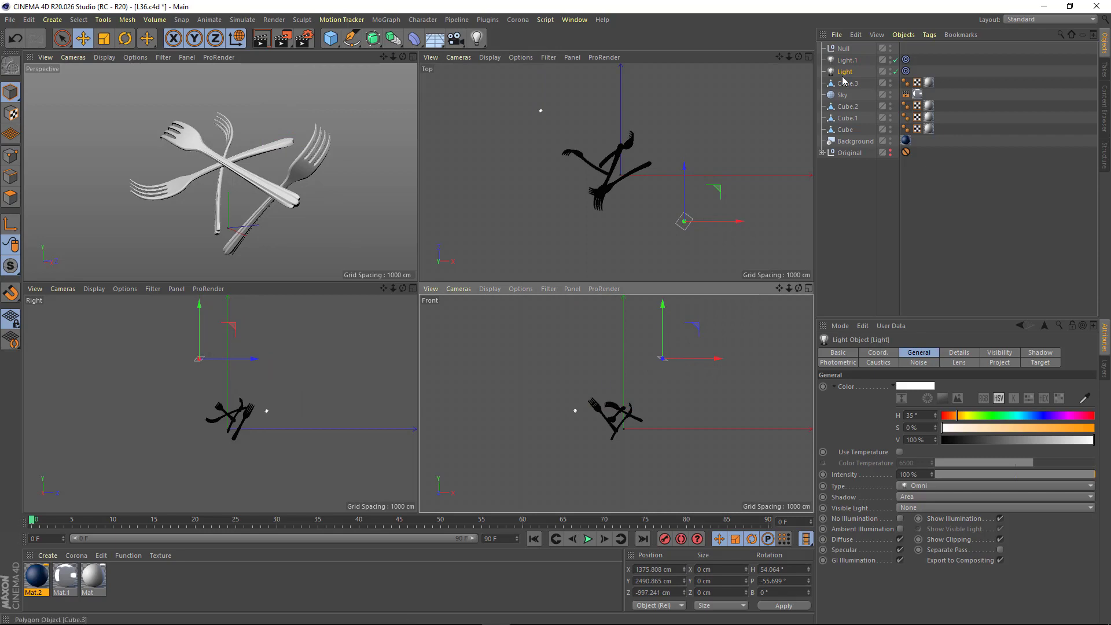
pyautogui.middleClick(370, 220)
# Render a test of the four forks on the dark blue background, inspect it, then close the viewer.
pyautogui.click(283, 41)
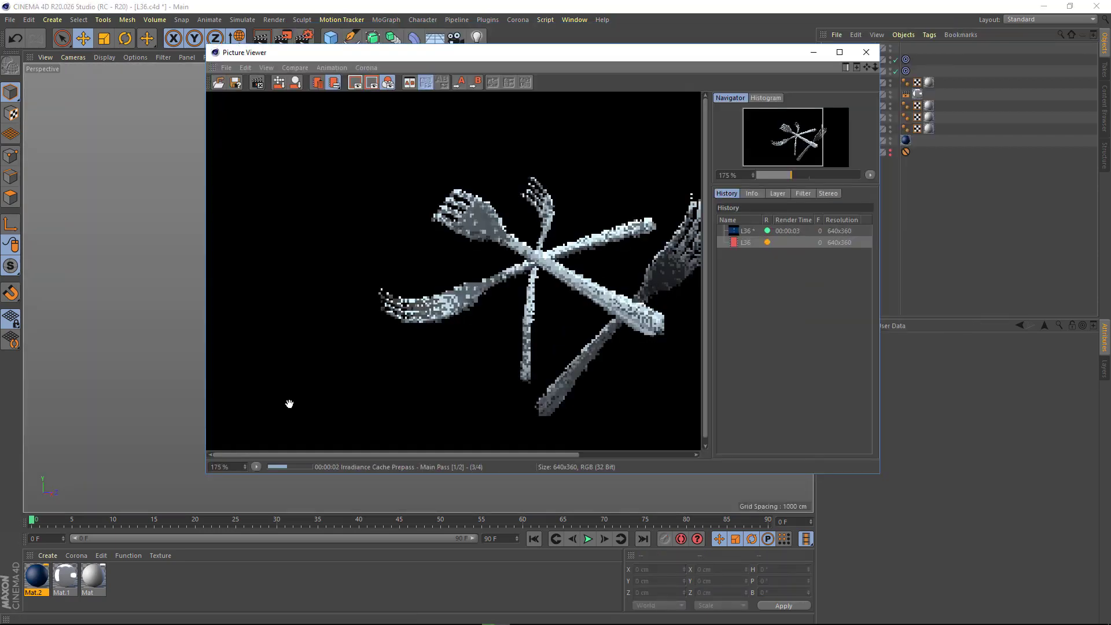
pyautogui.moveTo(873, 475); pyautogui.dragTo(967, 536)
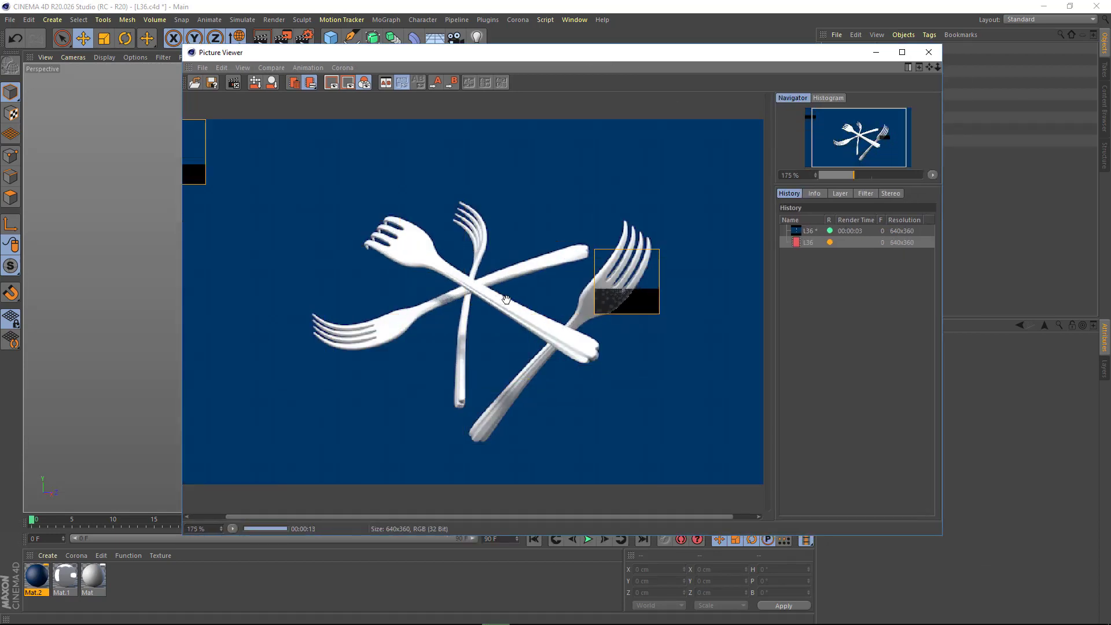
pyautogui.scroll(2, 509, 297)
pyautogui.scroll(-1, 509, 297)
pyautogui.scroll(-1, 509, 298)
pyautogui.scroll(-1, 509, 305)
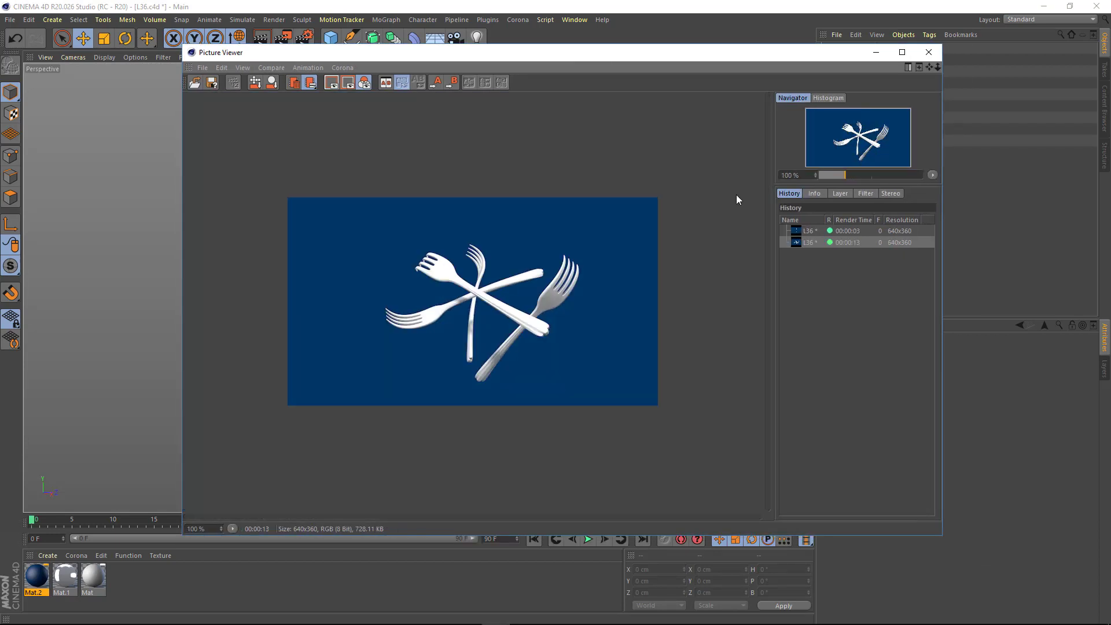
pyautogui.click(928, 52)
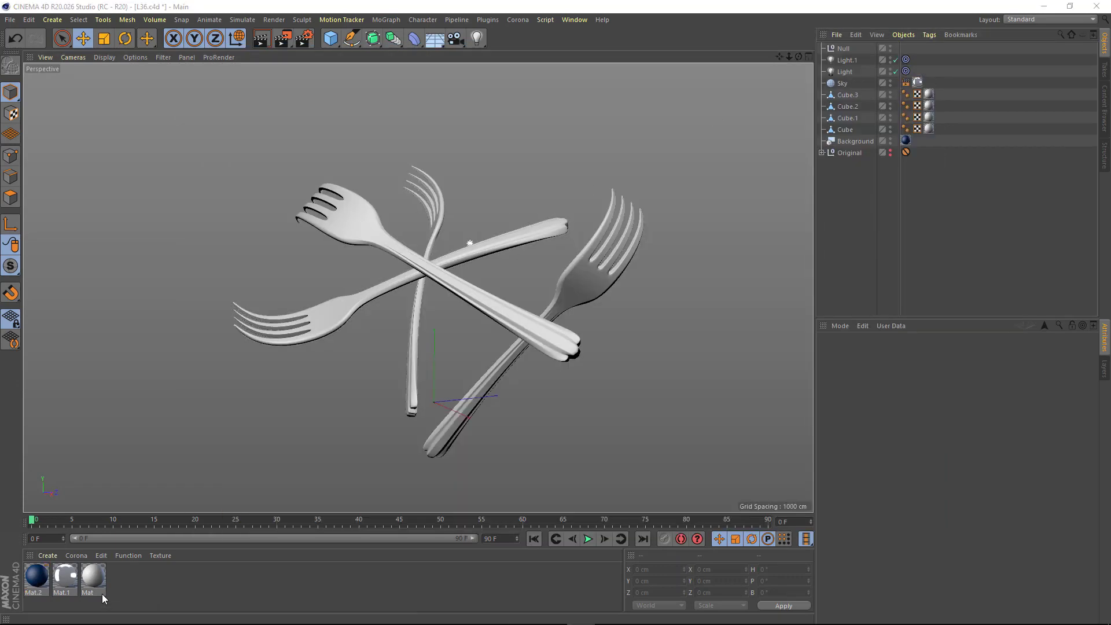
# Turn off Mat's Color and set specular strength 180%, falloff -14%, inner width 15%.
pyautogui.doubleClick(93, 576)
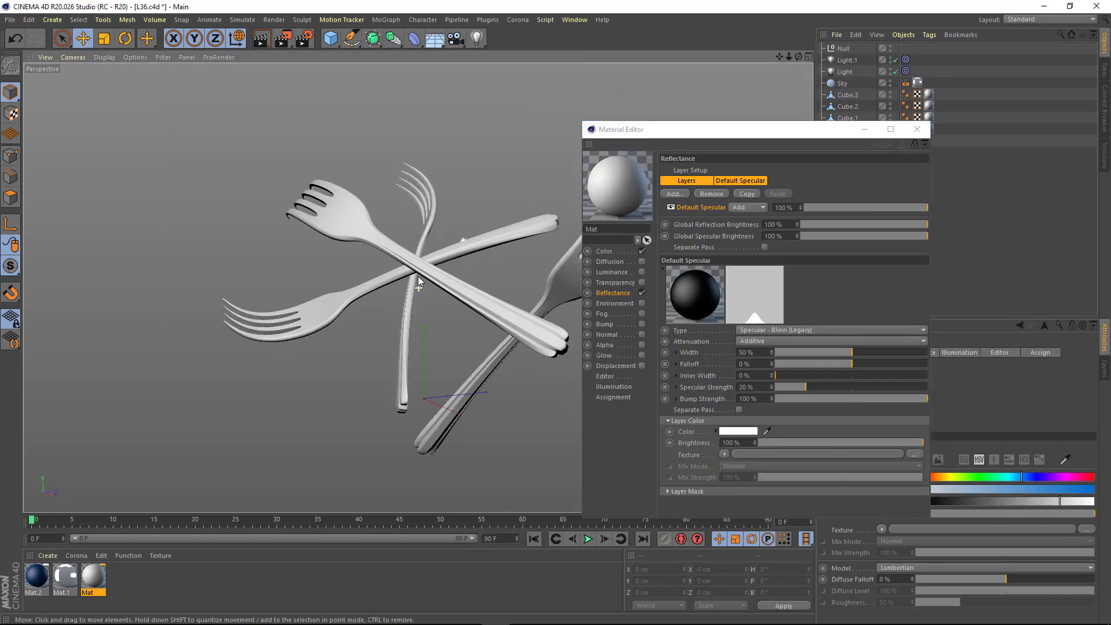
pyautogui.moveTo(403, 313)
pyautogui.keyDown('alt'); pyautogui.mouseDown()
pyautogui.moveTo(367, 293)
pyautogui.moveTo(602, 205)
pyautogui.mouseUp(); pyautogui.keyUp('alt')
pyautogui.click(617, 215)
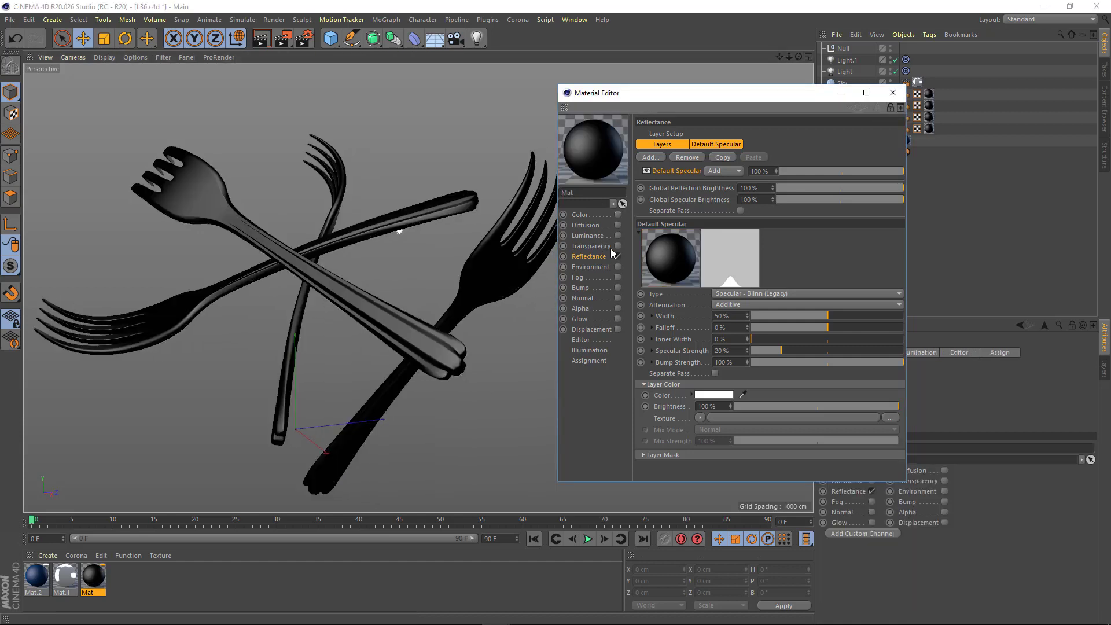
pyautogui.click(714, 145)
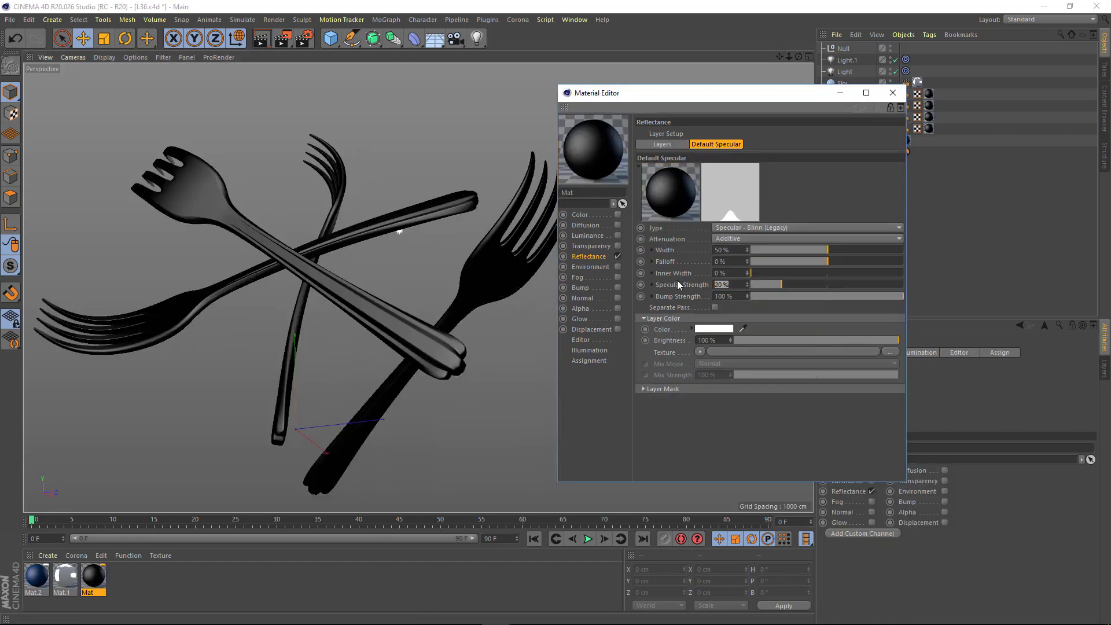
pyautogui.write('180')
pyautogui.press('Return')
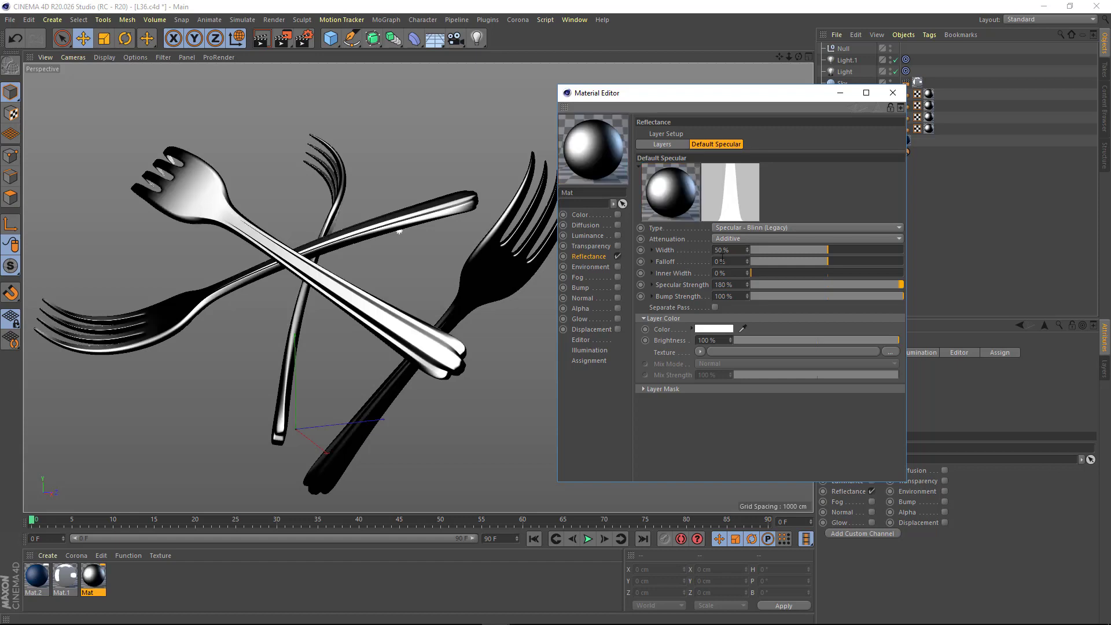
pyautogui.write('-14')
pyautogui.press('Tab')
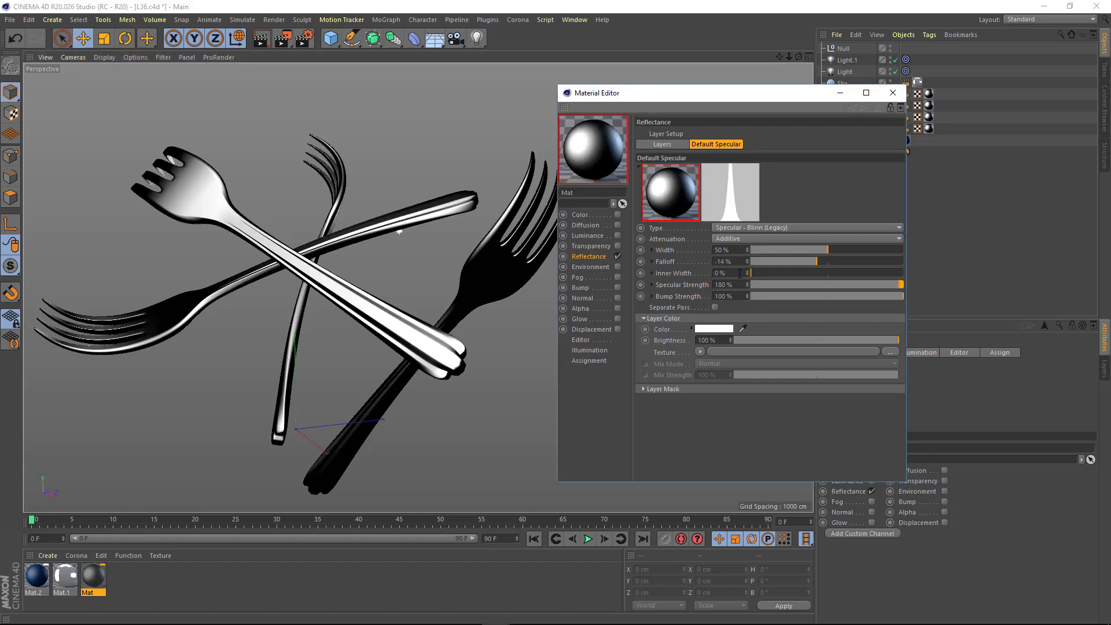
pyautogui.write('13')
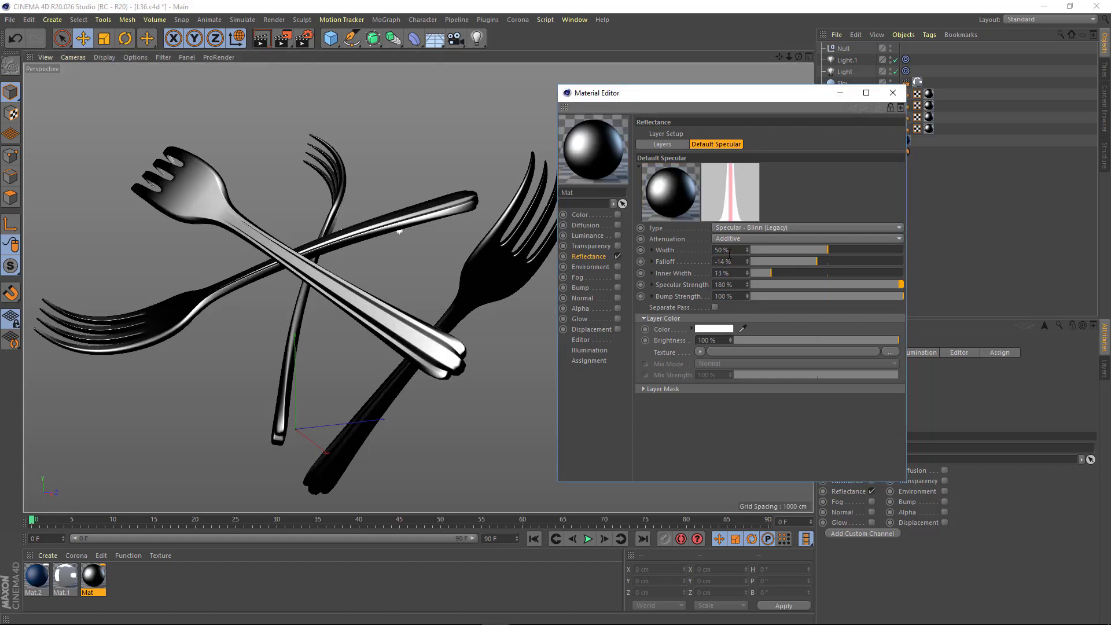
pyautogui.click(662, 144)
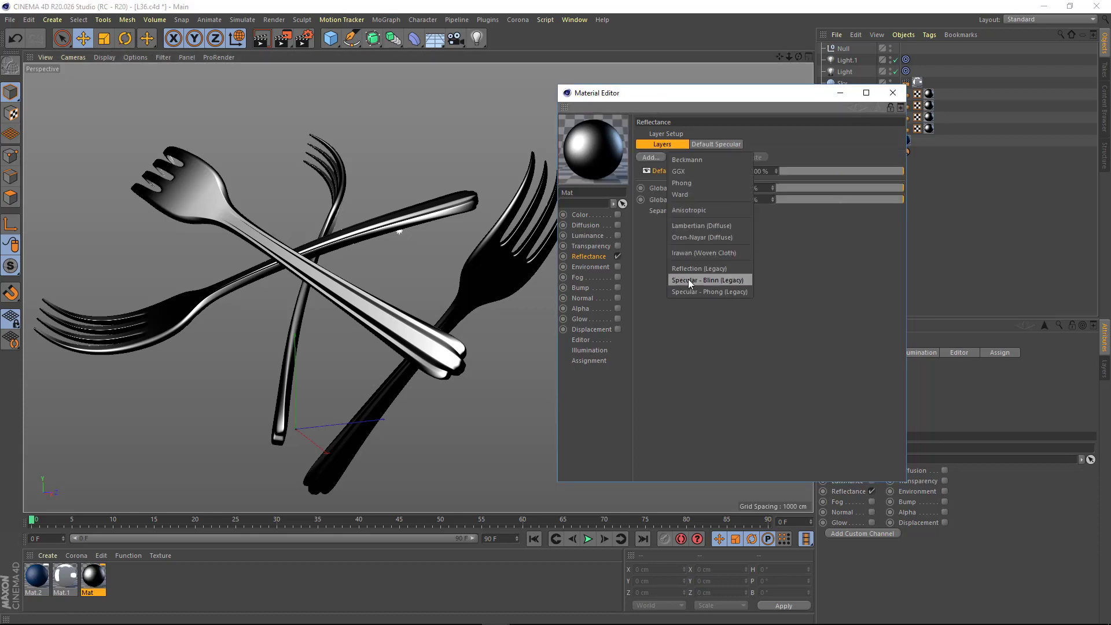
# Add a reflection layer and set its attenuation to Metal with 58% roughness.
pyautogui.click(687, 269)
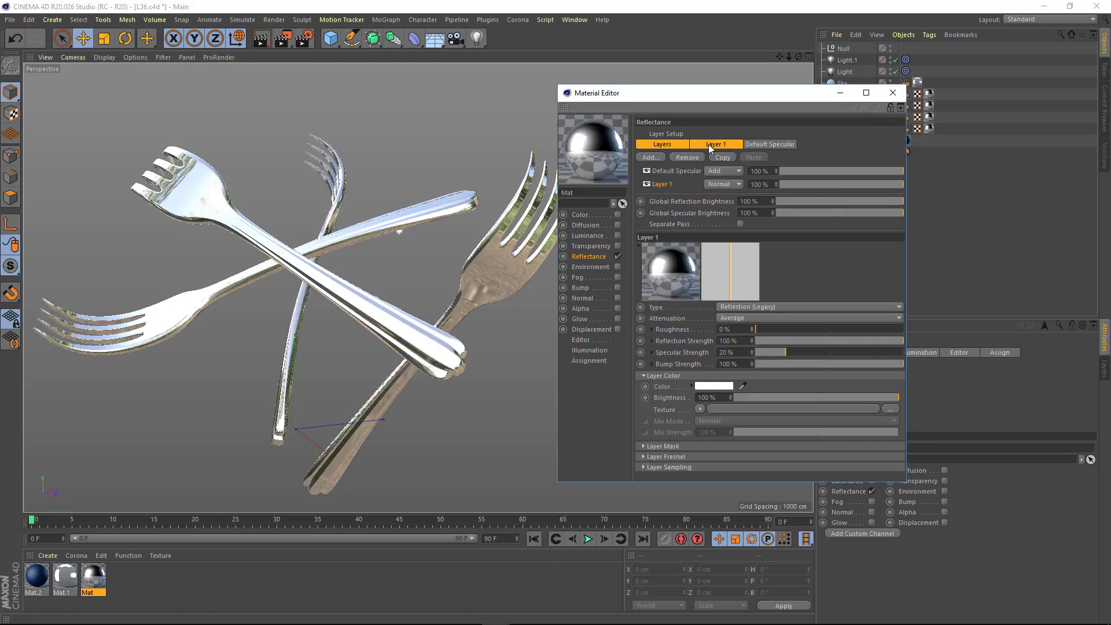
pyautogui.click(708, 144)
pyautogui.moveTo(678, 106); pyautogui.dragTo(724, 110)
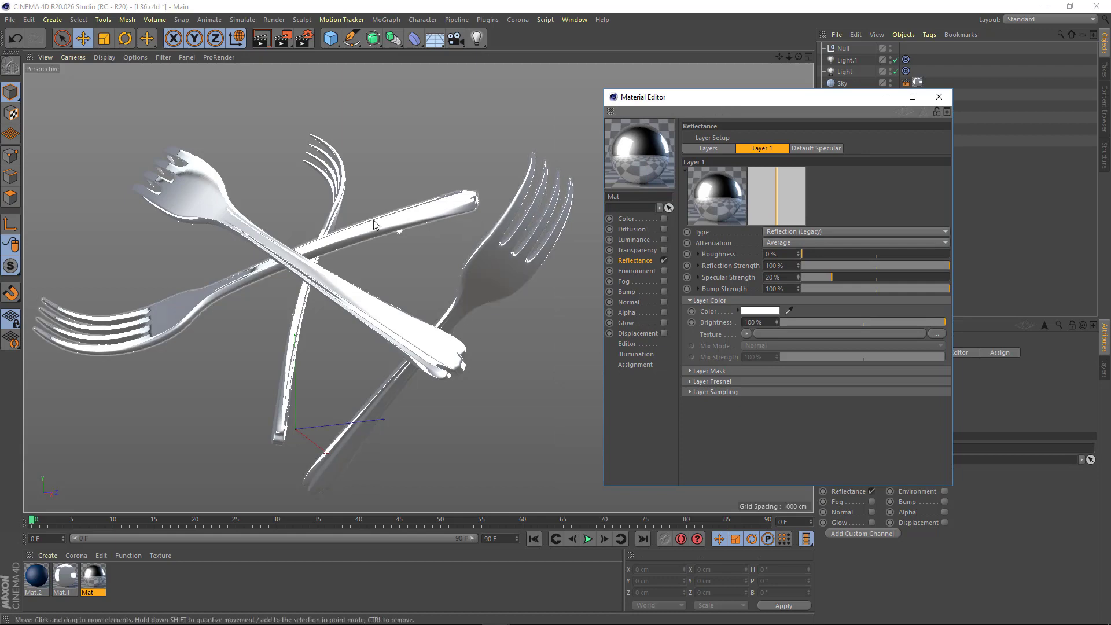
pyautogui.keyDown('alt'); pyautogui.moveTo(373, 224); pyautogui.dragTo(339, 260); pyautogui.keyUp('alt')
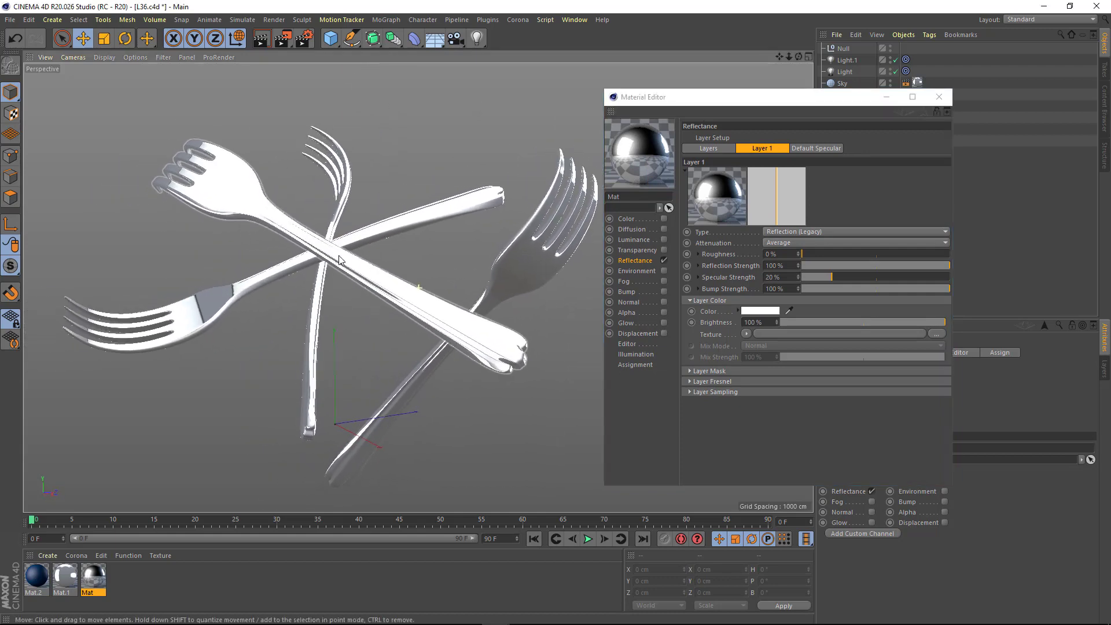
pyautogui.click(790, 243)
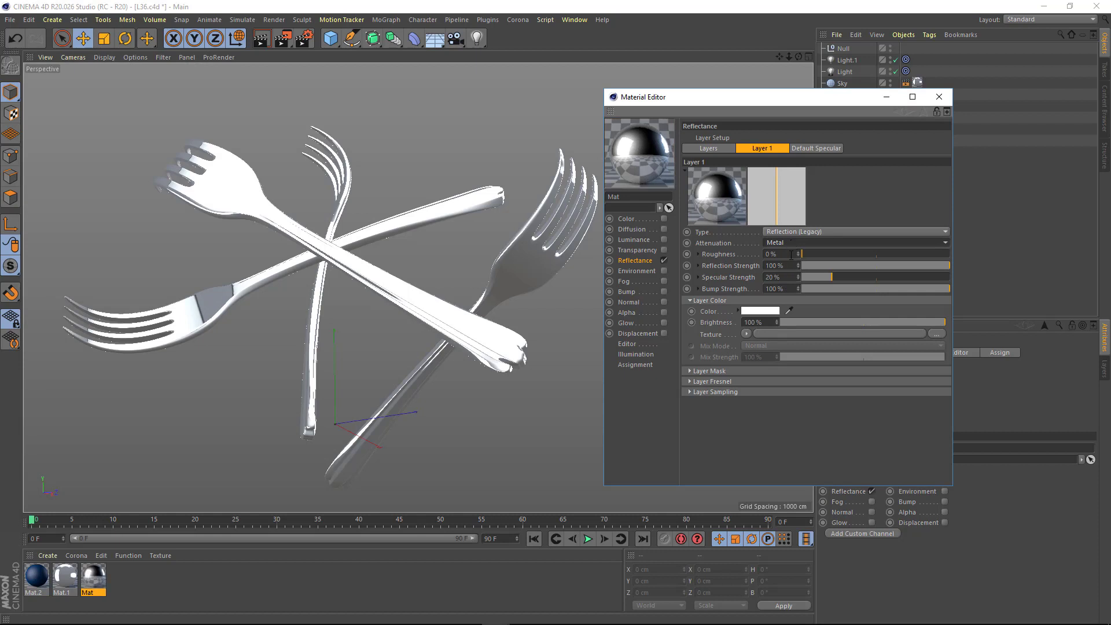
# Load a Noise shader of type Nutous into the reflection roughness texture.
pyautogui.click(698, 254)
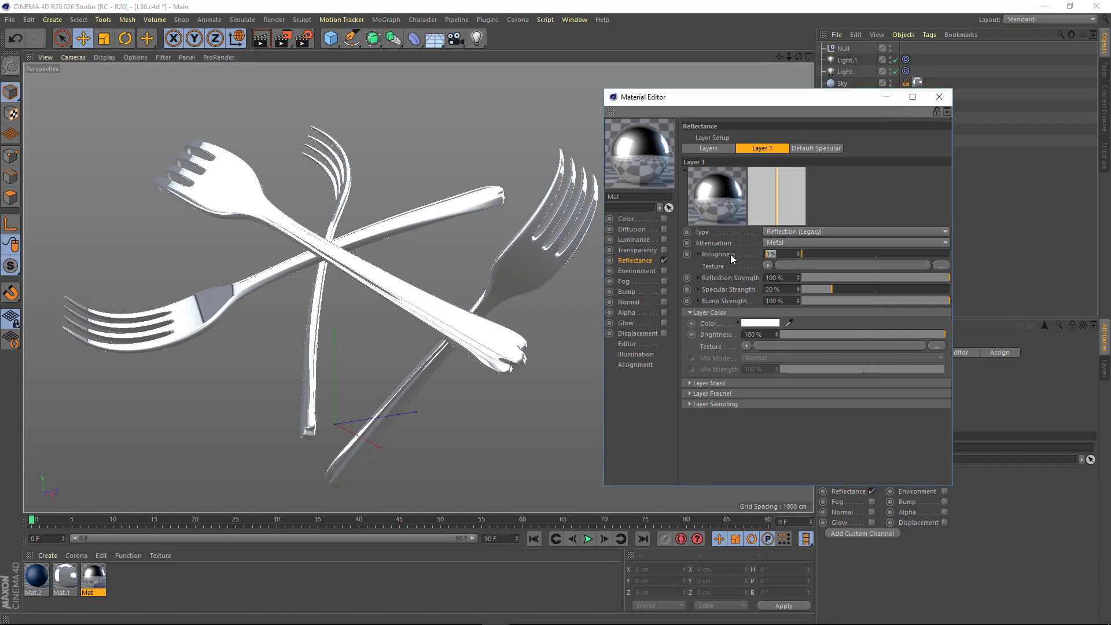
pyautogui.click(766, 256)
pyautogui.write('58')
pyautogui.click(767, 266)
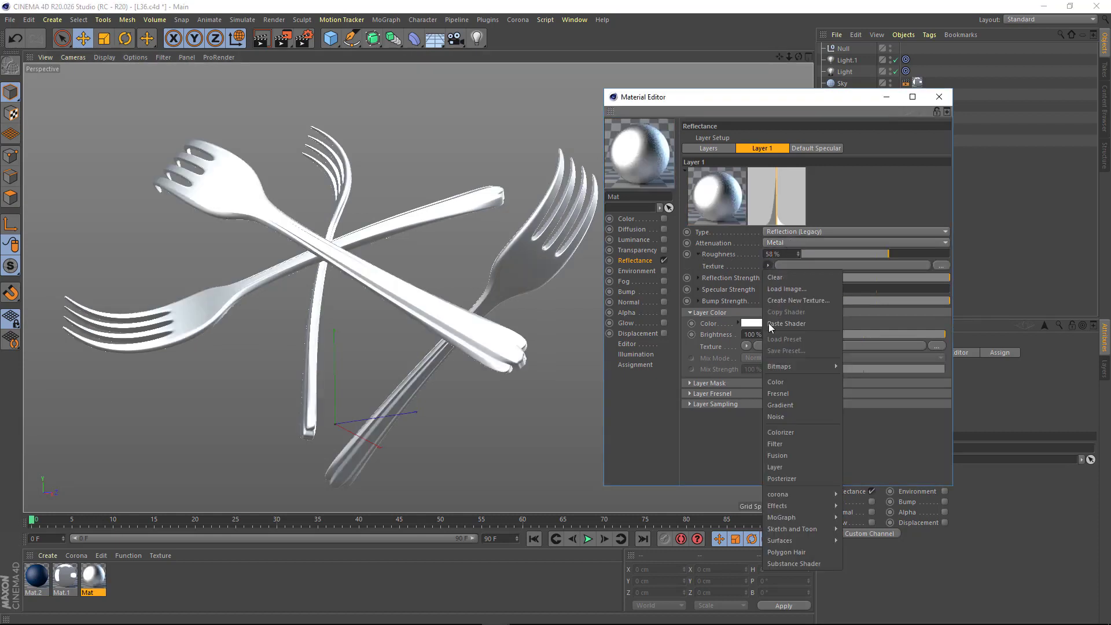
pyautogui.click(775, 419)
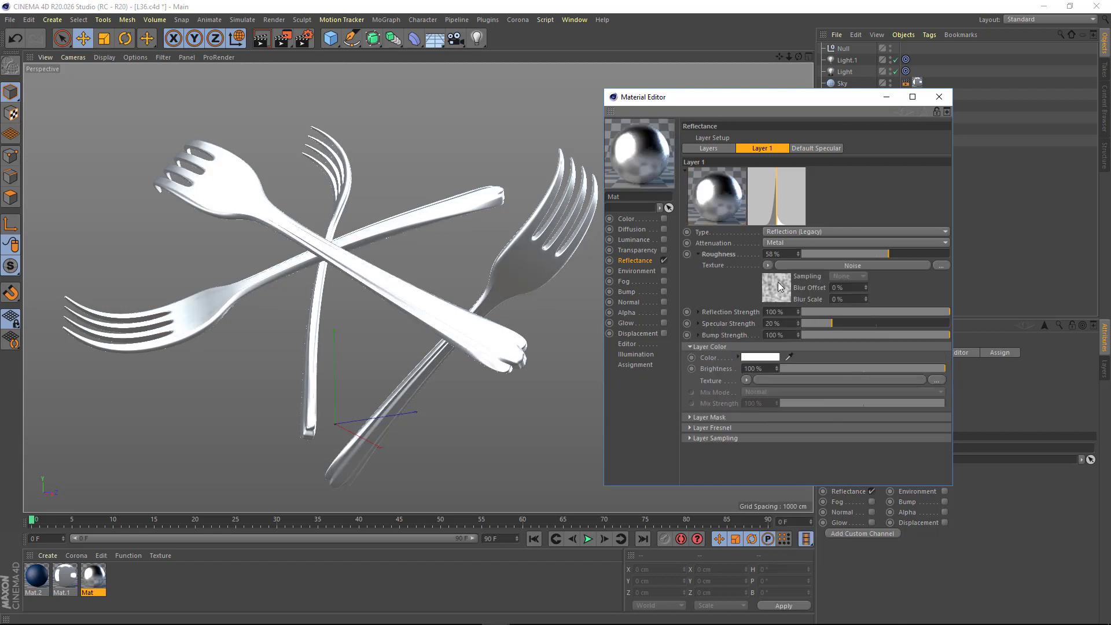
pyautogui.click(776, 287)
pyautogui.click(946, 253)
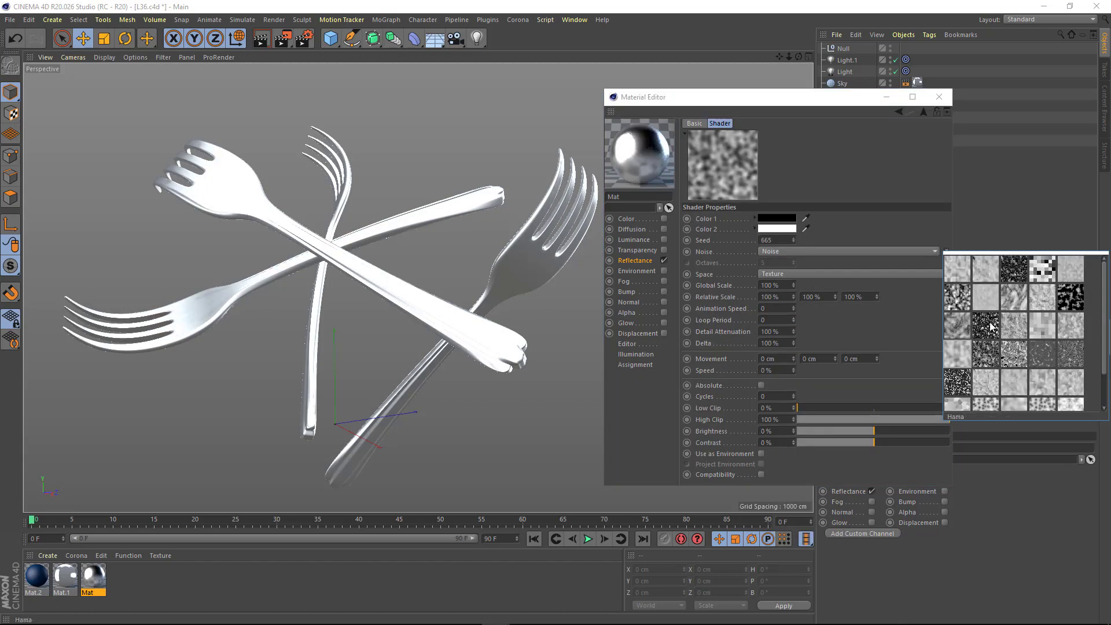
pyautogui.click(987, 357)
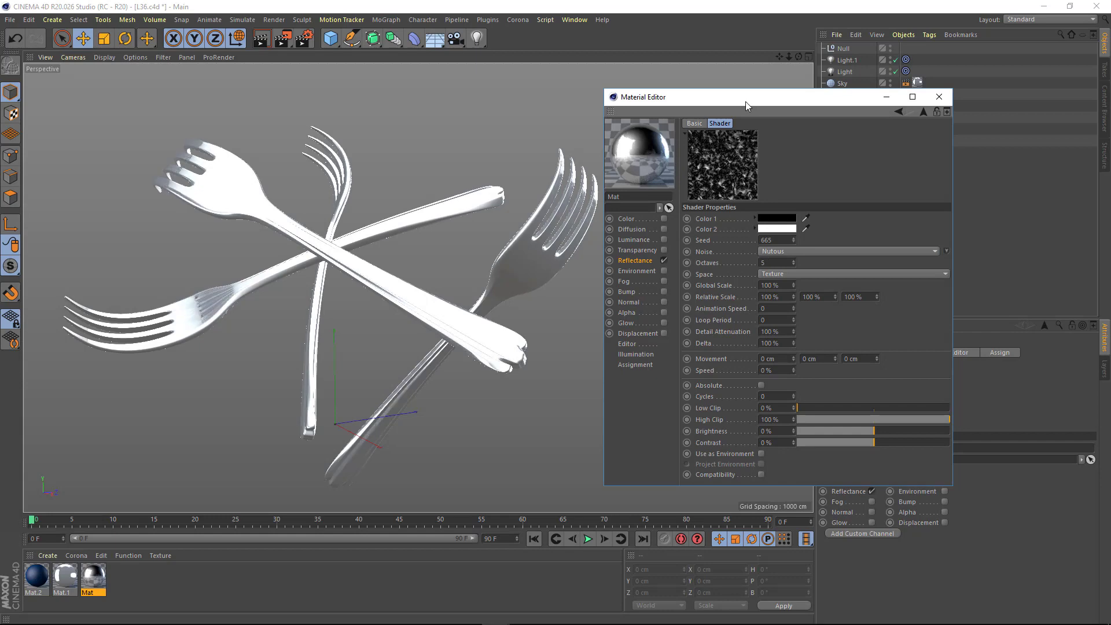
# Orbit and zoom in to inspect the stretched-noise brushed finish on the forks.
pyautogui.moveTo(746, 104); pyautogui.dragTo(734, 103)
pyautogui.moveTo(196, 322)
pyautogui.keyDown('alt'); pyautogui.mouseDown()
pyautogui.moveTo(270, 318)
pyautogui.moveTo(267, 349)
pyautogui.moveTo(352, 336)
pyautogui.moveTo(293, 347)
pyautogui.moveTo(322, 349)
pyautogui.moveTo(535, 303)
pyautogui.moveTo(302, 151)
pyautogui.moveTo(387, 224)
pyautogui.moveTo(417, 288)
pyautogui.moveTo(306, 295)
pyautogui.moveTo(263, 266)
pyautogui.moveTo(223, 378)
pyautogui.moveTo(333, 317)
pyautogui.moveTo(202, 328)
pyautogui.moveTo(334, 263)
pyautogui.moveTo(256, 383)
pyautogui.moveTo(252, 264)
pyautogui.moveTo(380, 250)
pyautogui.moveTo(268, 173)
pyautogui.moveTo(267, 189)
pyautogui.mouseUp(); pyautogui.keyUp('alt')
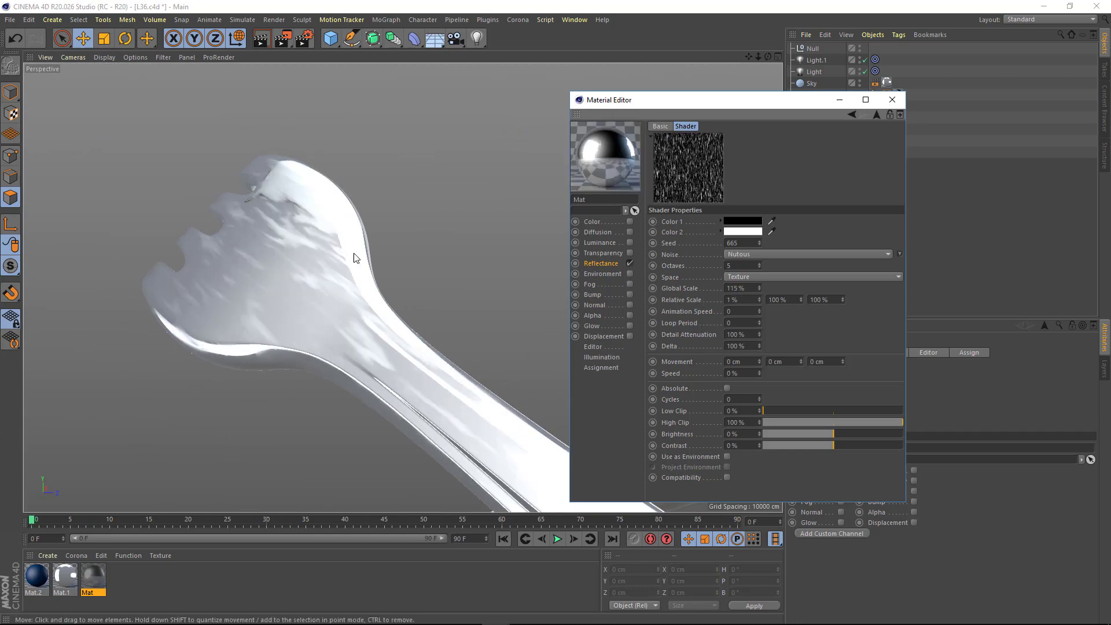
pyautogui.keyDown('alt'); pyautogui.moveTo(308, 274); pyautogui.dragTo(347, 304); pyautogui.keyUp('alt')
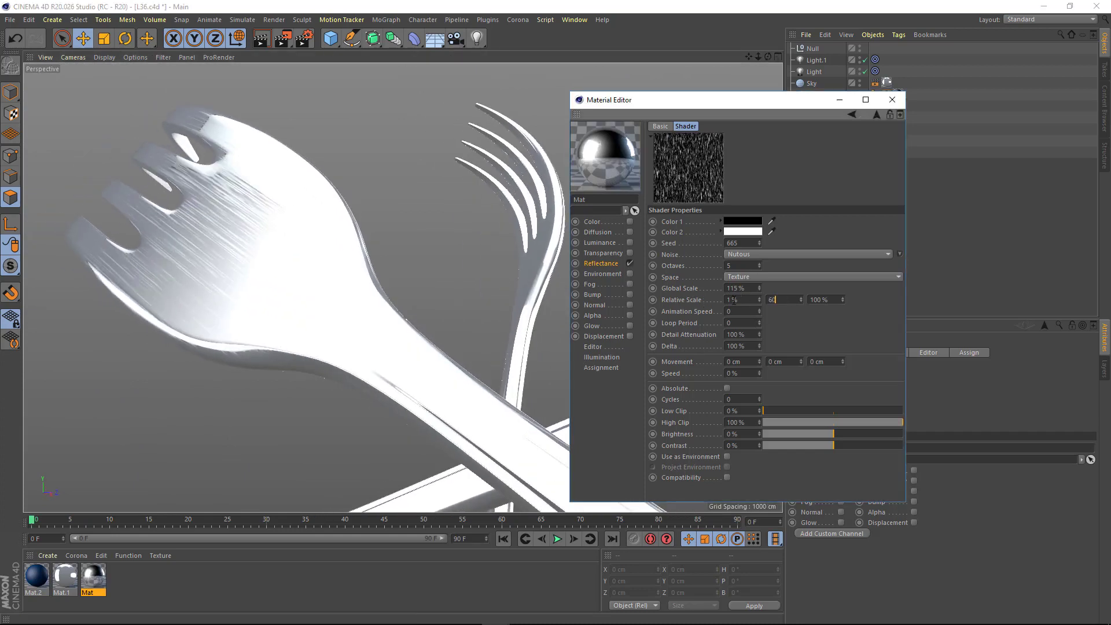
pyautogui.moveTo(249, 250)
pyautogui.keyDown('alt'); pyautogui.mouseDown()
pyautogui.moveTo(416, 265)
pyautogui.moveTo(426, 305)
pyautogui.moveTo(141, 314)
pyautogui.moveTo(39, 202)
pyautogui.moveTo(331, 253)
pyautogui.moveTo(449, 436)
pyautogui.moveTo(318, 397)
pyautogui.moveTo(261, 296)
pyautogui.moveTo(255, 439)
pyautogui.moveTo(272, 362)
pyautogui.moveTo(129, 312)
pyautogui.moveTo(290, 364)
pyautogui.mouseUp(); pyautogui.keyUp('alt')
pyautogui.moveTo(764, 102); pyautogui.dragTo(757, 107)
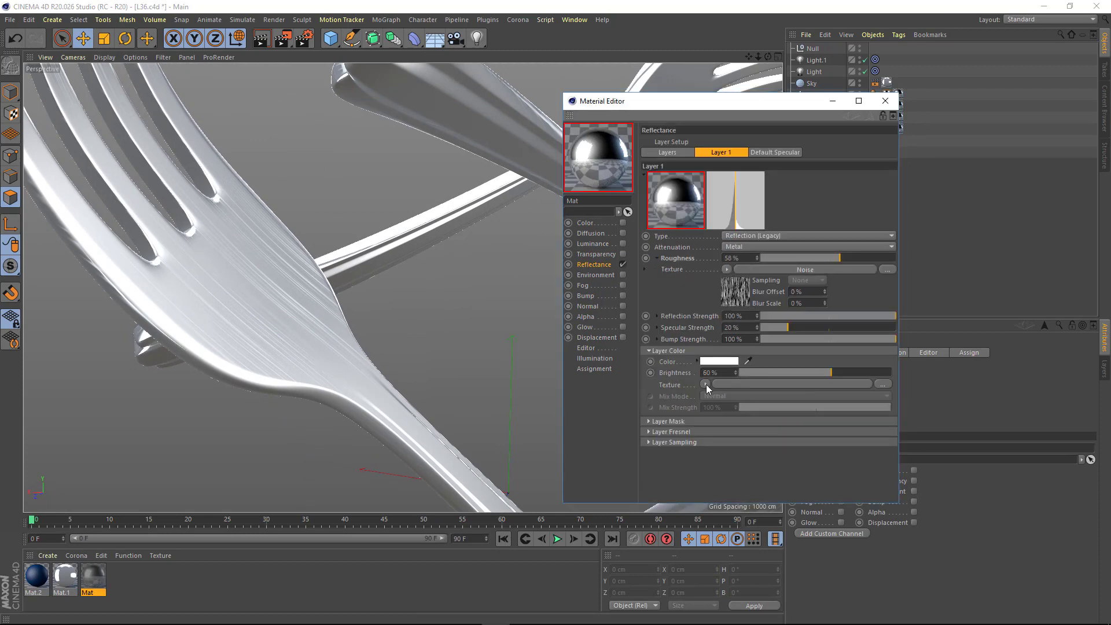
# Put a Fresnel shader in the layer colour with its gradient ending in black.
pyautogui.click(705, 385)
pyautogui.click(717, 203)
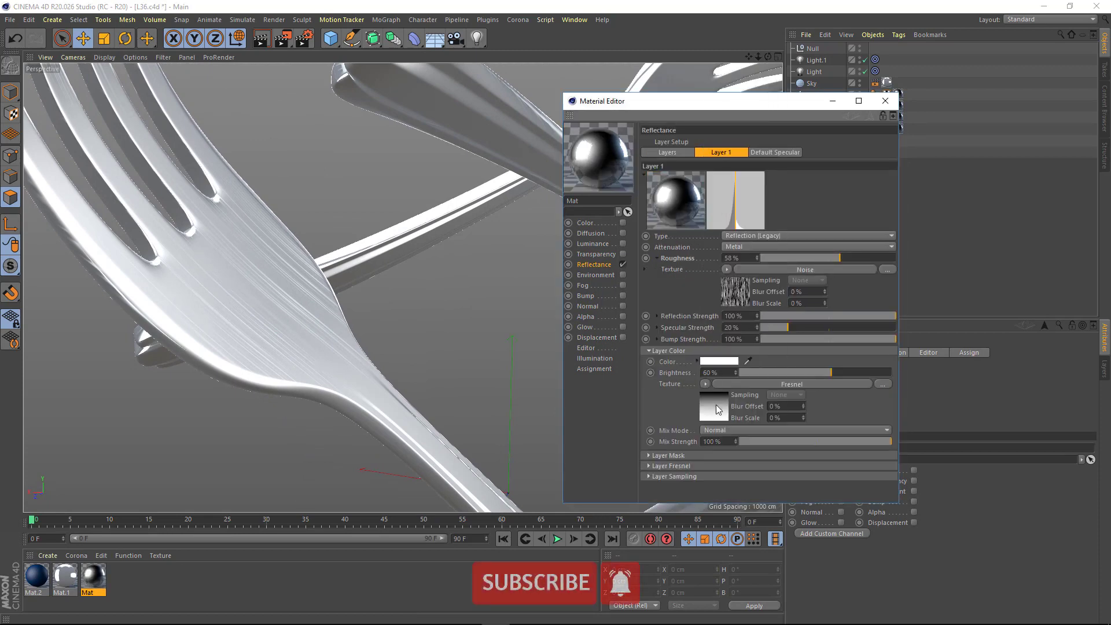
pyautogui.click(717, 409)
pyautogui.doubleClick(889, 264)
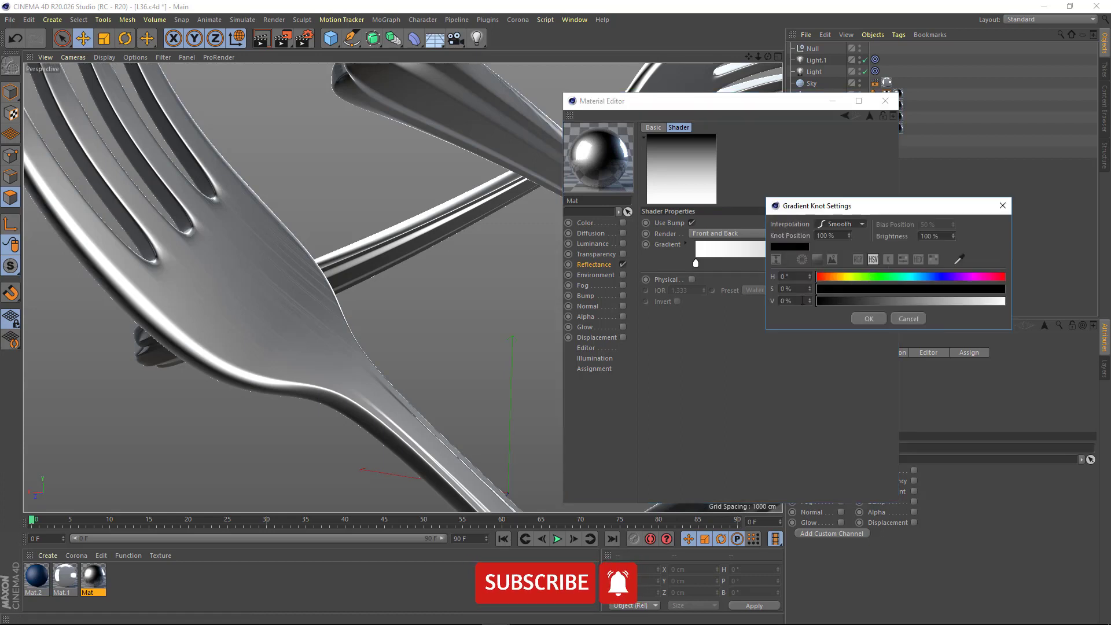
pyautogui.click(868, 318)
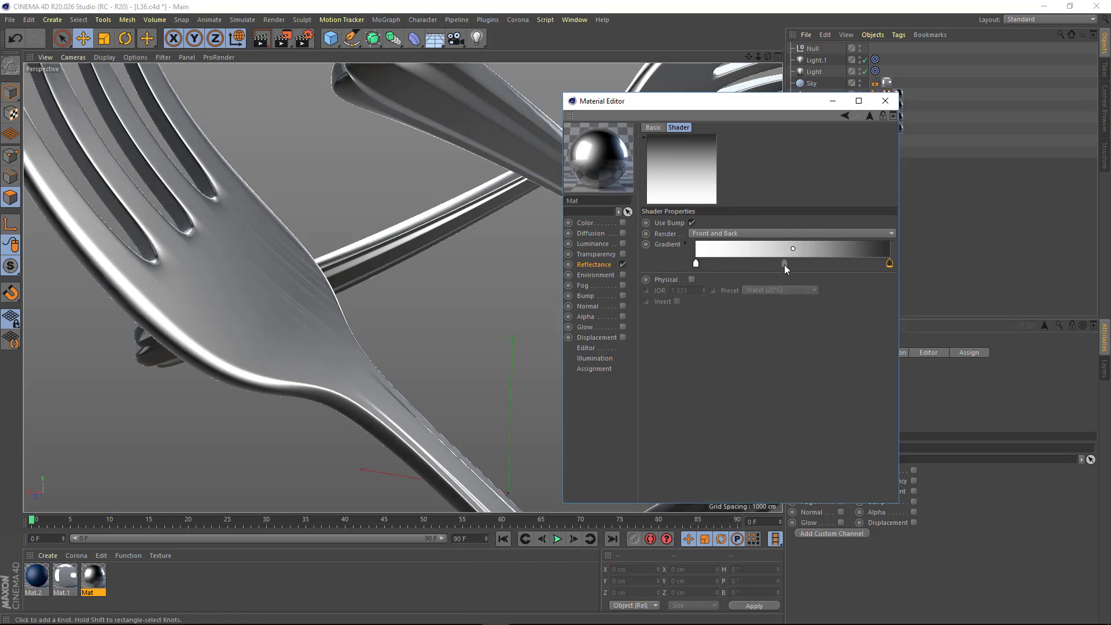
# Set the layer colour Mix Mode to Add and close the material editor.
pyautogui.click(594, 265)
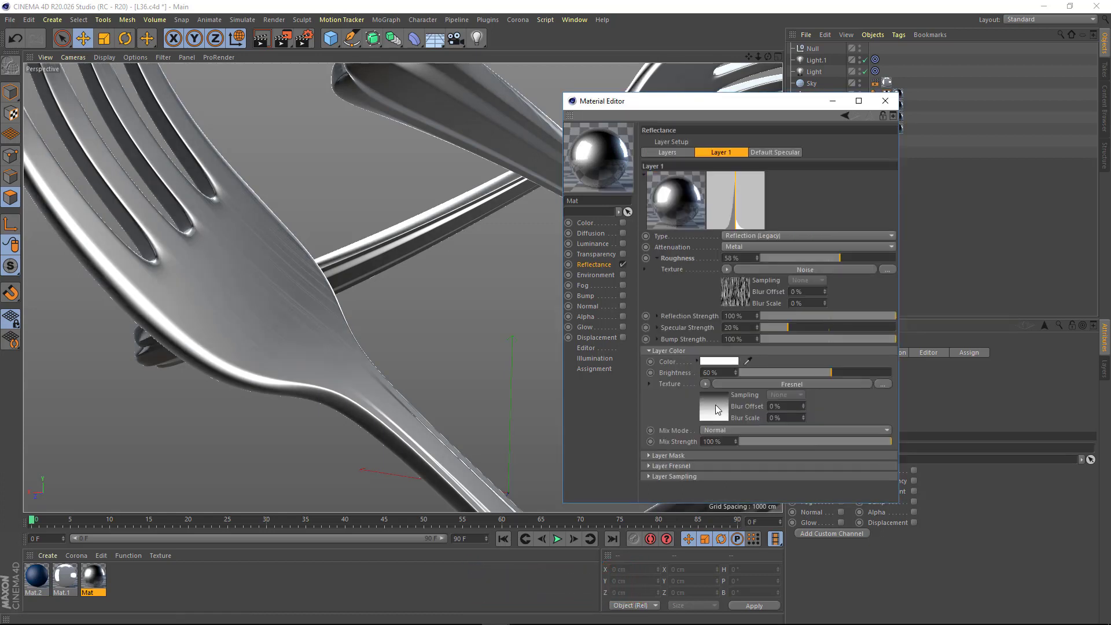
pyautogui.click(726, 430)
pyautogui.click(718, 452)
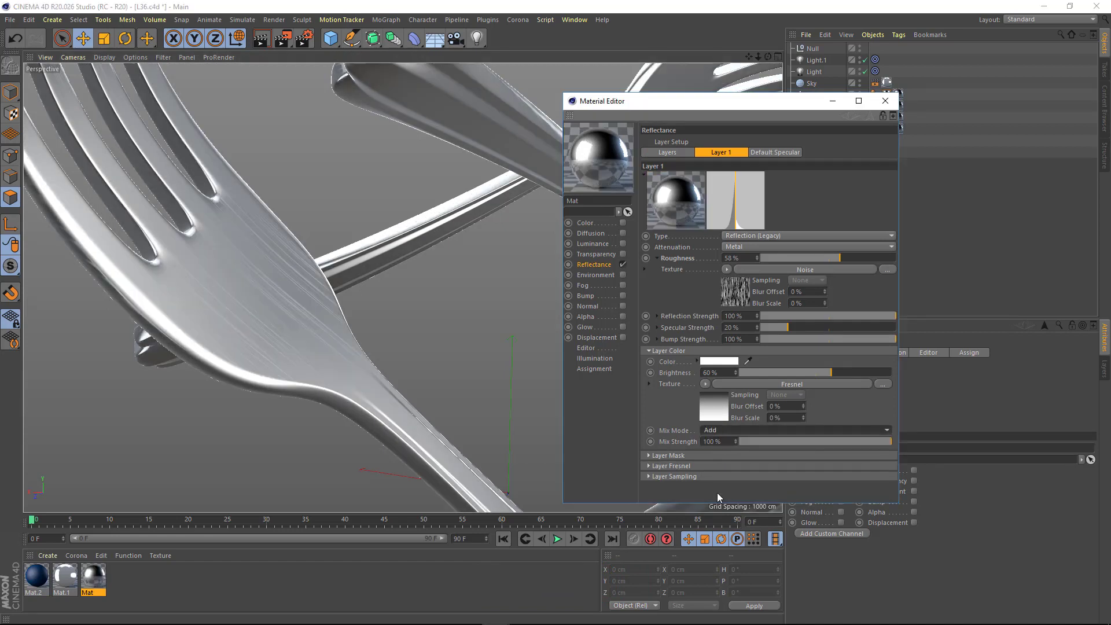
pyautogui.click(657, 258)
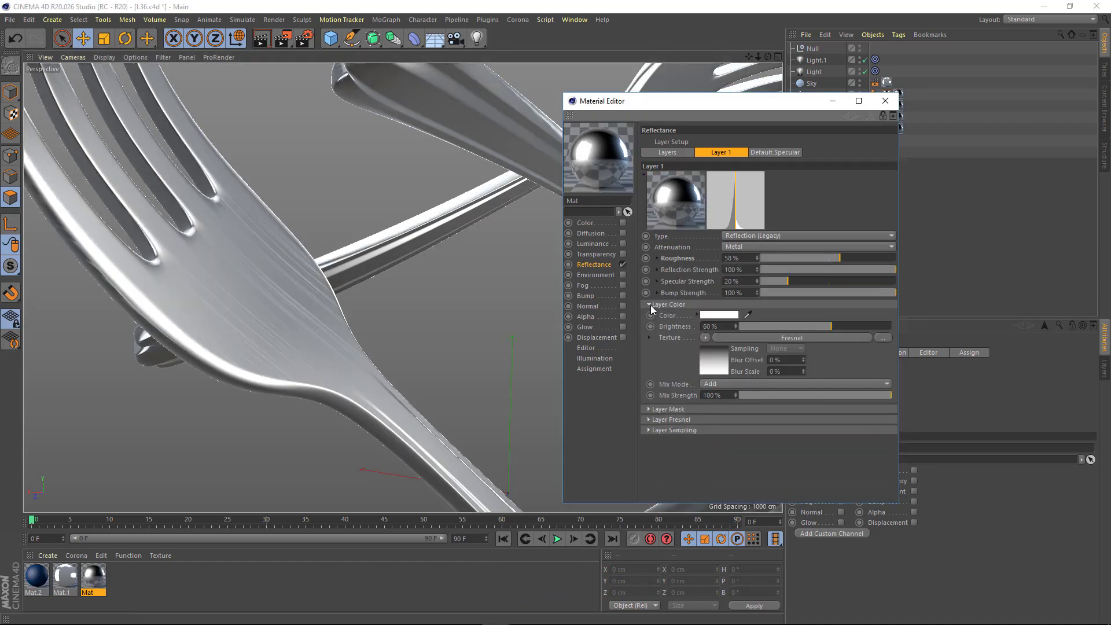
pyautogui.click(650, 306)
pyautogui.click(782, 153)
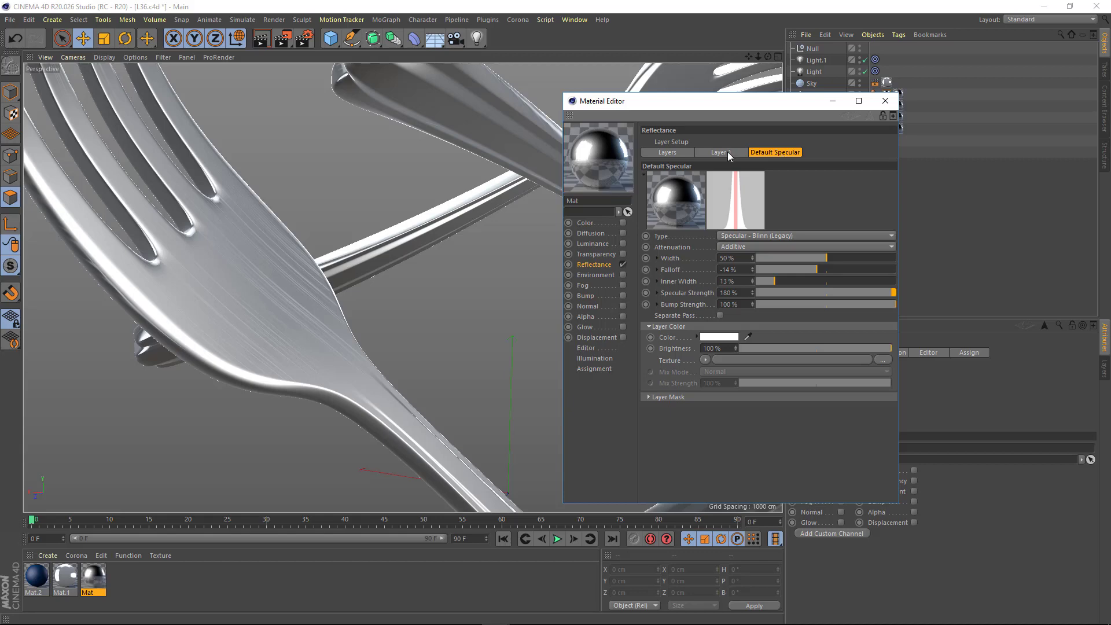
pyautogui.click(885, 101)
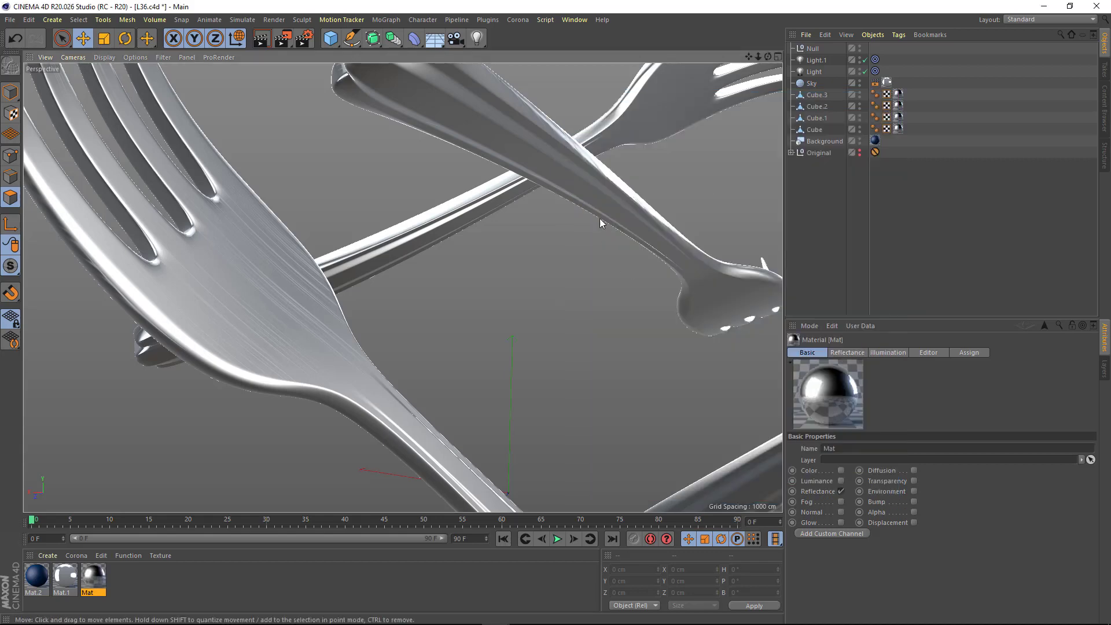
# Add a camera with a 15 mm sensor, look through it, and frame the crossed forks.
pyautogui.moveTo(599, 223)
pyautogui.keyDown('alt'); pyautogui.mouseDown()
pyautogui.moveTo(435, 196)
pyautogui.moveTo(373, 243)
pyautogui.moveTo(450, 248)
pyautogui.moveTo(574, 225)
pyautogui.moveTo(609, 265)
pyautogui.moveTo(590, 231)
pyautogui.moveTo(588, 176)
pyautogui.moveTo(498, 230)
pyautogui.moveTo(708, 253)
pyautogui.moveTo(293, 317)
pyautogui.moveTo(539, 257)
pyautogui.moveTo(495, 361)
pyautogui.moveTo(457, 321)
pyautogui.moveTo(567, 244)
pyautogui.moveTo(490, 249)
pyautogui.moveTo(528, 272)
pyautogui.moveTo(727, 250)
pyautogui.moveTo(498, 323)
pyautogui.moveTo(621, 350)
pyautogui.moveTo(640, 310)
pyautogui.moveTo(684, 297)
pyautogui.moveTo(688, 323)
pyautogui.moveTo(518, 335)
pyautogui.moveTo(396, 298)
pyautogui.moveTo(579, 255)
pyautogui.moveTo(549, 253)
pyautogui.moveTo(390, 315)
pyautogui.moveTo(506, 317)
pyautogui.mouseUp(); pyautogui.keyUp('alt')
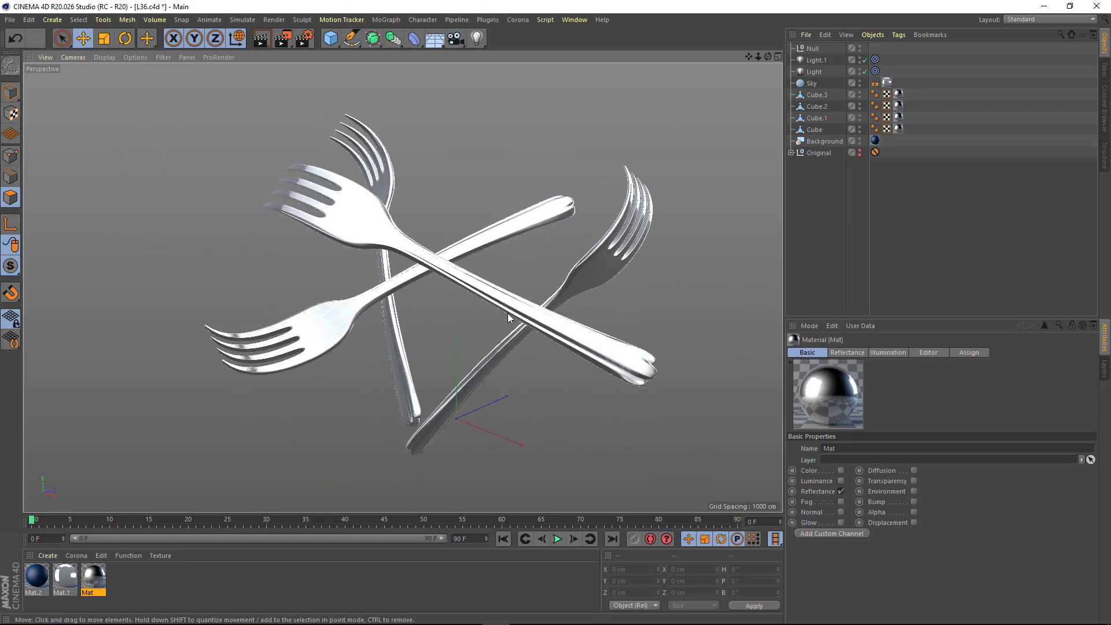
pyautogui.click(456, 40)
pyautogui.write('15')
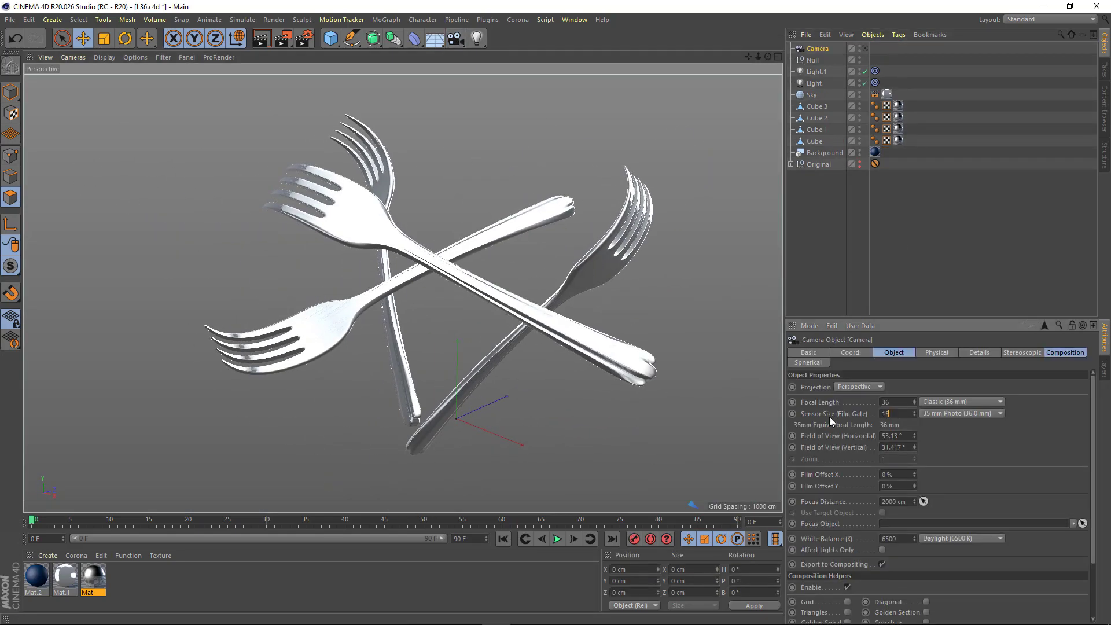
pyautogui.click(866, 48)
pyautogui.scroll(-1, 444, 277)
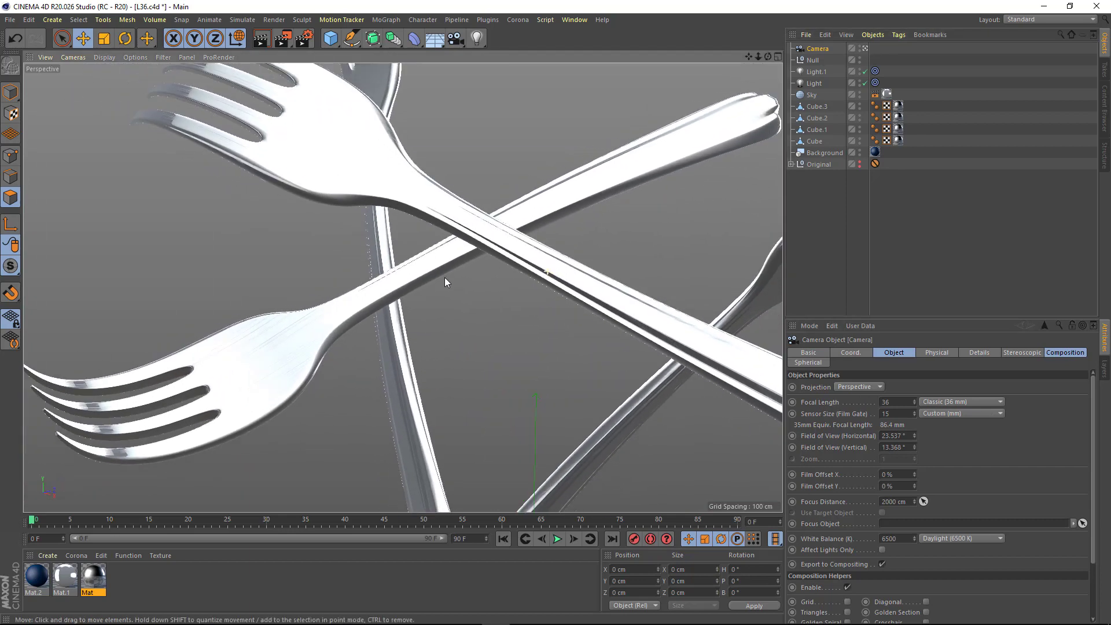
pyautogui.scroll(-4, 436, 281)
pyautogui.scroll(2, 488, 285)
pyautogui.scroll(-2, 474, 269)
pyautogui.scroll(-2, 461, 254)
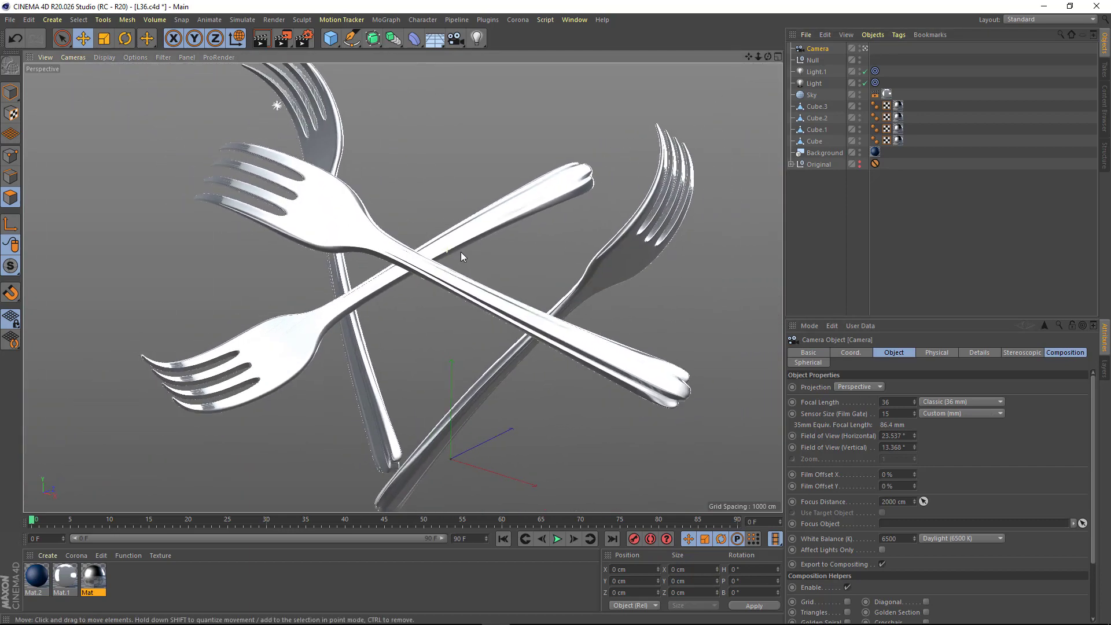
pyautogui.scroll(-2, 461, 251)
pyautogui.scroll(-2, 424, 275)
pyautogui.moveTo(408, 282)
pyautogui.keyDown('alt'); pyautogui.mouseDown()
pyautogui.moveTo(467, 273)
pyautogui.moveTo(547, 210)
pyautogui.moveTo(533, 184)
pyautogui.moveTo(387, 140)
pyautogui.moveTo(486, 231)
pyautogui.moveTo(526, 304)
pyautogui.moveTo(515, 254)
pyautogui.moveTo(317, 362)
pyautogui.moveTo(147, 399)
pyautogui.moveTo(191, 112)
pyautogui.moveTo(408, 282)
pyautogui.moveTo(664, 292)
pyautogui.moveTo(478, 283)
pyautogui.mouseUp(); pyautogui.keyUp('alt')
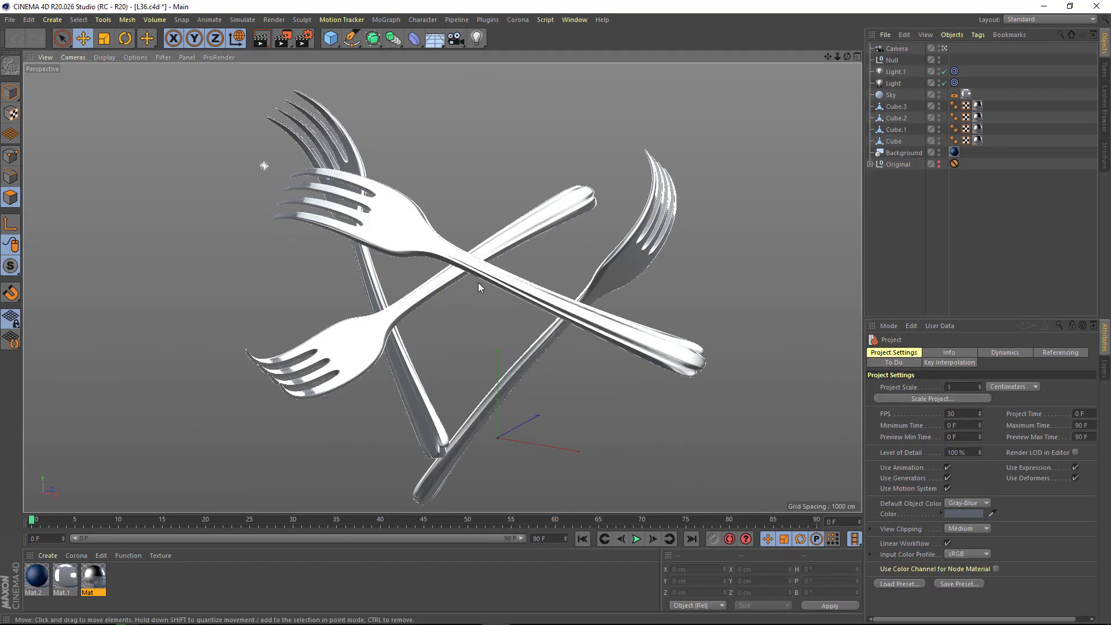
# Render the framed forks, then render a close-up view of one fork.
pyautogui.click(283, 38)
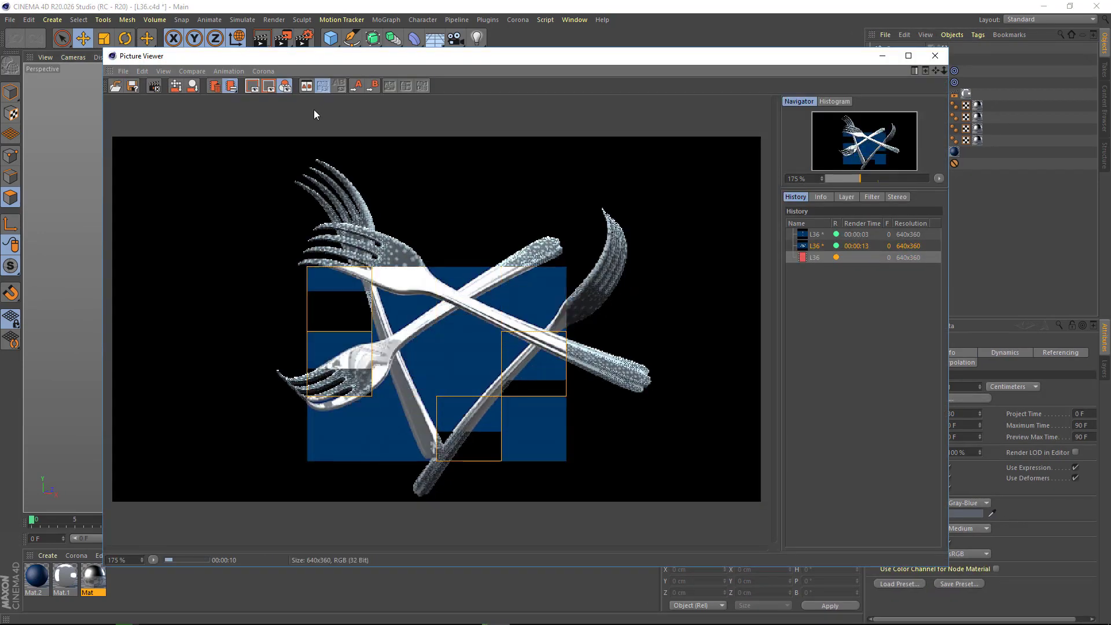
pyautogui.scroll(3, 563, 283)
pyautogui.scroll(-2, 563, 283)
pyautogui.scroll(-2, 470, 156)
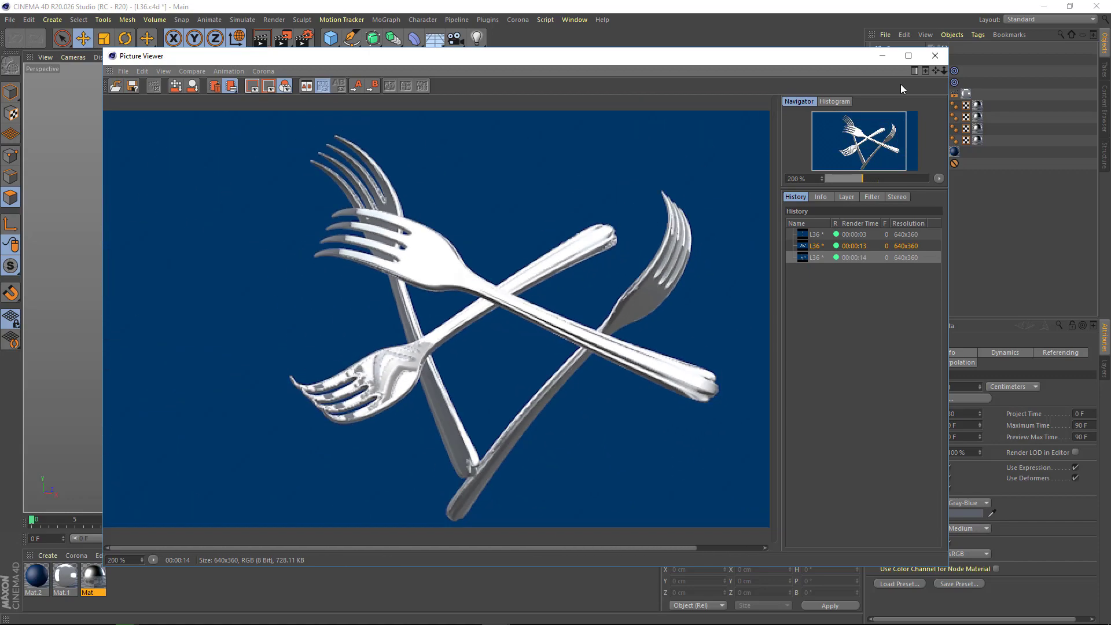
pyautogui.moveTo(341, 151)
pyautogui.keyDown('alt'); pyautogui.mouseDown()
pyautogui.moveTo(415, 286)
pyautogui.moveTo(546, 310)
pyautogui.moveTo(568, 270)
pyautogui.moveTo(414, 344)
pyautogui.mouseUp(); pyautogui.keyUp('alt')
pyautogui.hotkey('shift', 'r')
pyautogui.hotkey('shift', 'r')
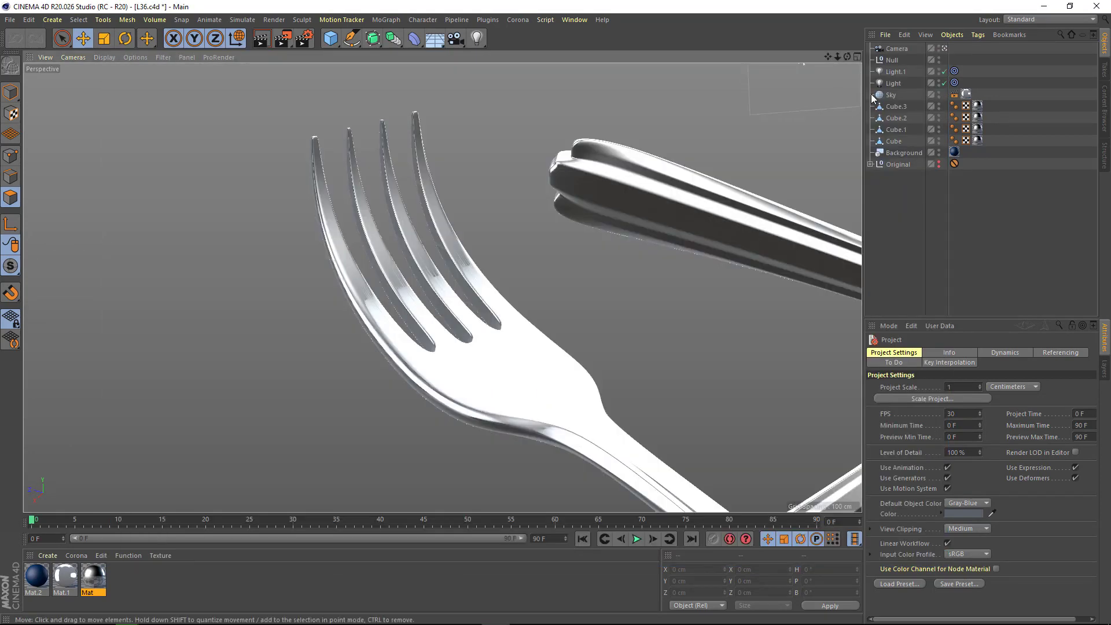
# Render a low-angle view around the fork's tines.
pyautogui.click(946, 50)
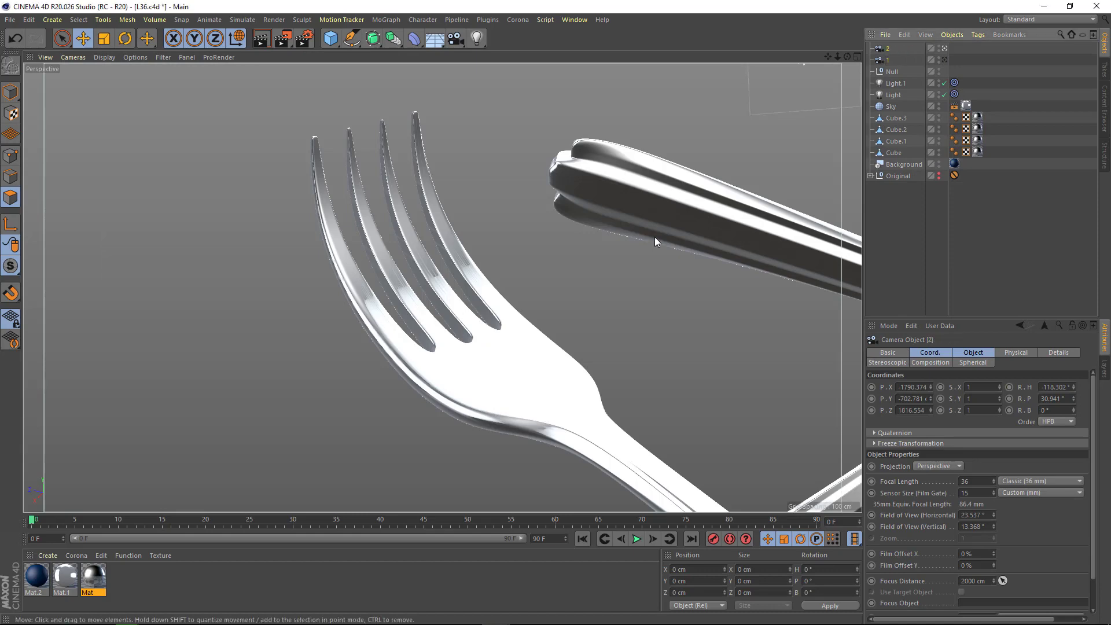
pyautogui.moveTo(655, 242)
pyautogui.keyDown('alt'); pyautogui.mouseDown()
pyautogui.moveTo(499, 395)
pyautogui.moveTo(487, 373)
pyautogui.moveTo(541, 342)
pyautogui.moveTo(422, 342)
pyautogui.moveTo(396, 382)
pyautogui.moveTo(418, 373)
pyautogui.mouseUp(); pyautogui.keyUp('alt')
pyautogui.hotkey('shift', 'r')
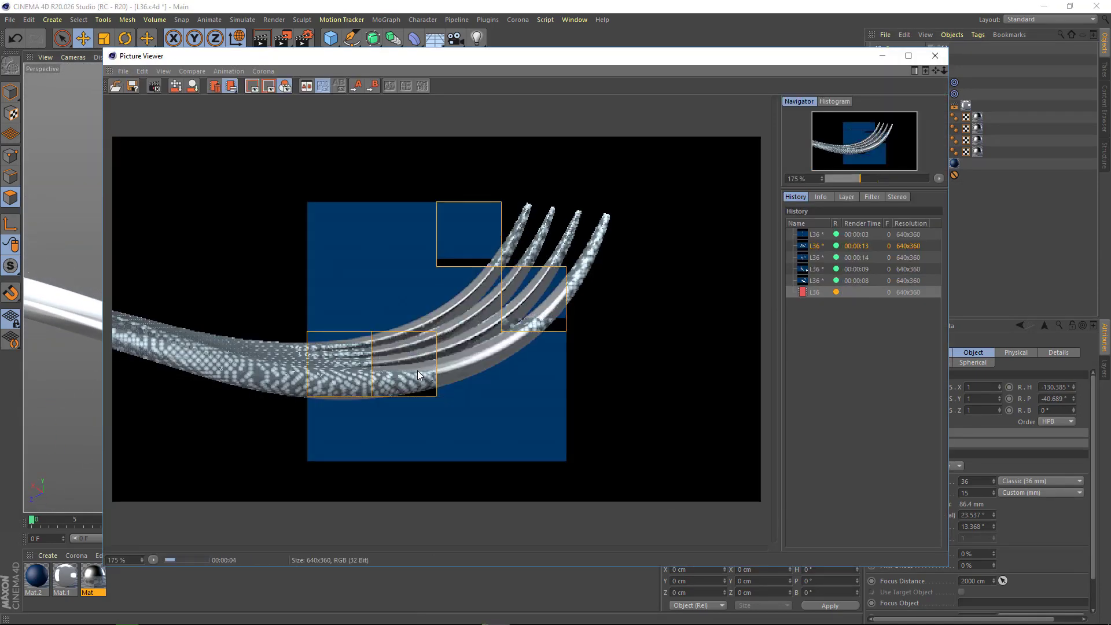
pyautogui.click(935, 56)
# Rename the new camera to 3 and test-render a fork close-up through it.
pyautogui.click(888, 50)
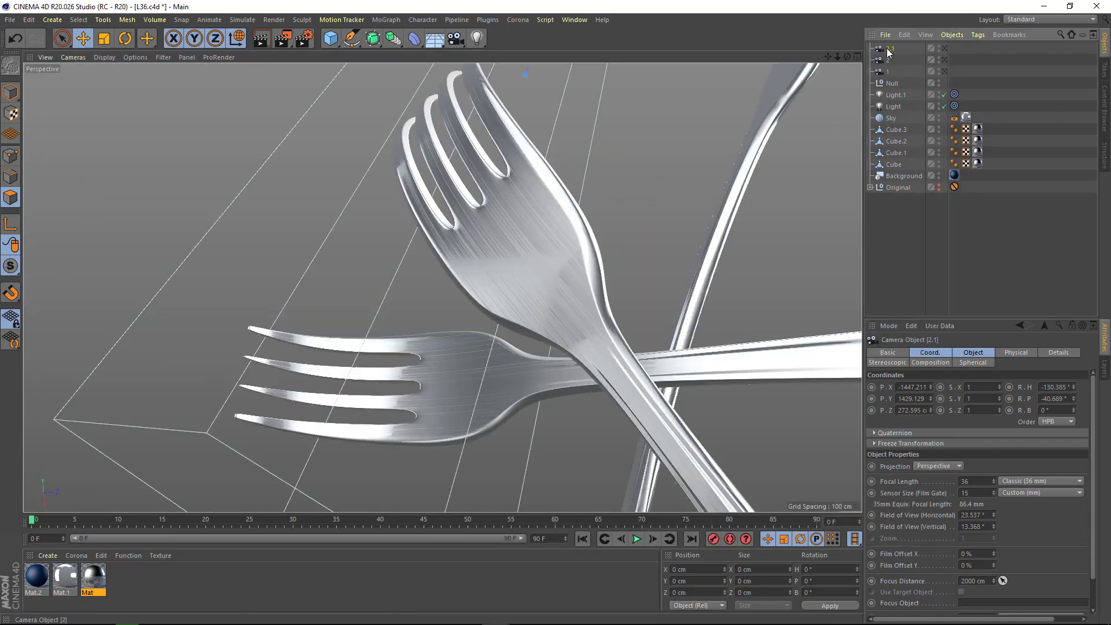
pyautogui.write('3')
pyautogui.press('Return')
pyautogui.moveTo(491, 347)
pyautogui.keyDown('alt'); pyautogui.mouseDown()
pyautogui.moveTo(458, 369)
pyautogui.moveTo(424, 329)
pyautogui.moveTo(532, 227)
pyautogui.moveTo(774, 432)
pyautogui.moveTo(556, 326)
pyautogui.moveTo(428, 300)
pyautogui.moveTo(469, 345)
pyautogui.moveTo(458, 338)
pyautogui.mouseUp(); pyautogui.keyUp('alt')
pyautogui.hotkey('shift', 'r')
# Select fork Cube.2, move it above Cube.3 in the list, and preview the close-up.
pyautogui.click(527, 342)
pyautogui.moveTo(896, 129); pyautogui.dragTo(941, 144)
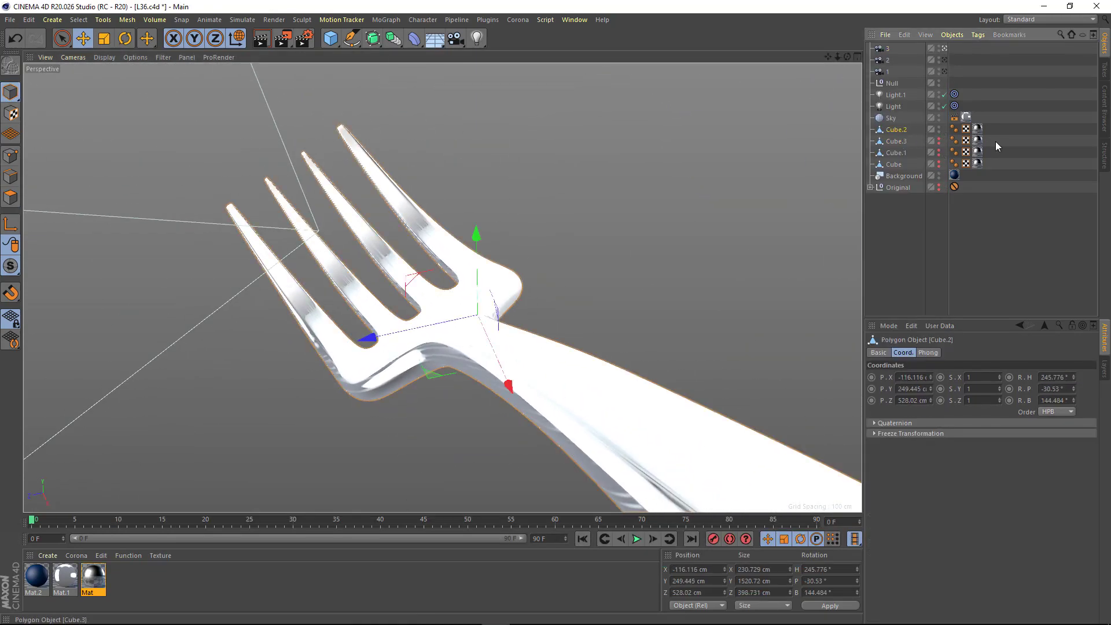
pyautogui.hotkey('shift', 'r')
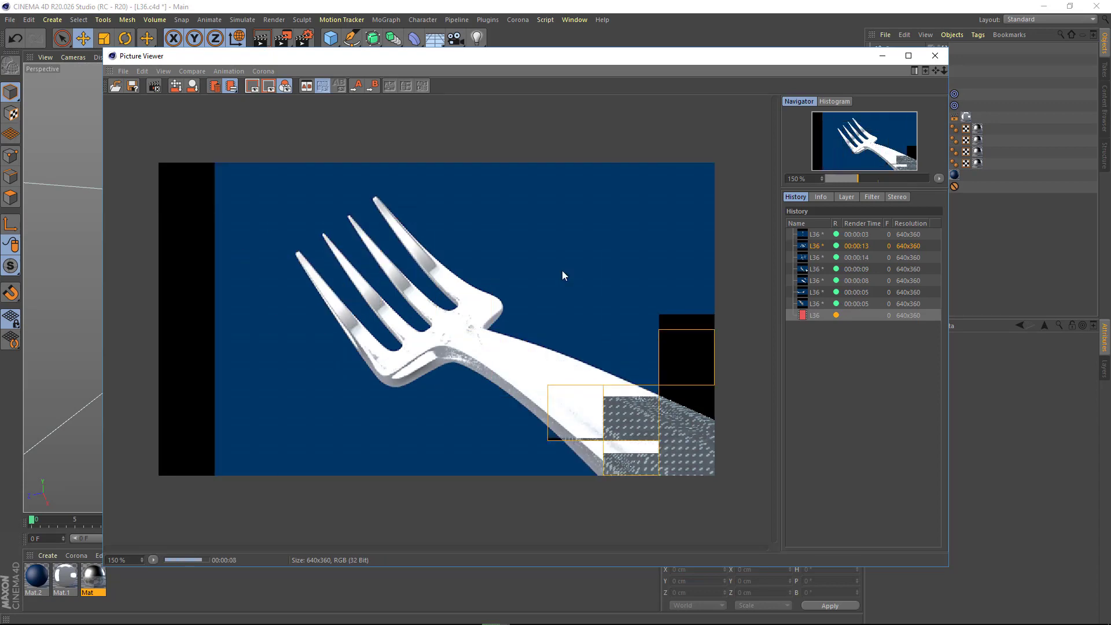
pyautogui.click(934, 56)
pyautogui.moveTo(496, 324)
pyautogui.keyDown('alt'); pyautogui.mouseDown()
pyautogui.moveTo(422, 360)
pyautogui.moveTo(324, 341)
pyautogui.moveTo(429, 362)
pyautogui.moveTo(416, 350)
pyautogui.moveTo(568, 234)
pyautogui.mouseUp(); pyautogui.keyUp('alt')
pyautogui.scroll(3, 370, 344)
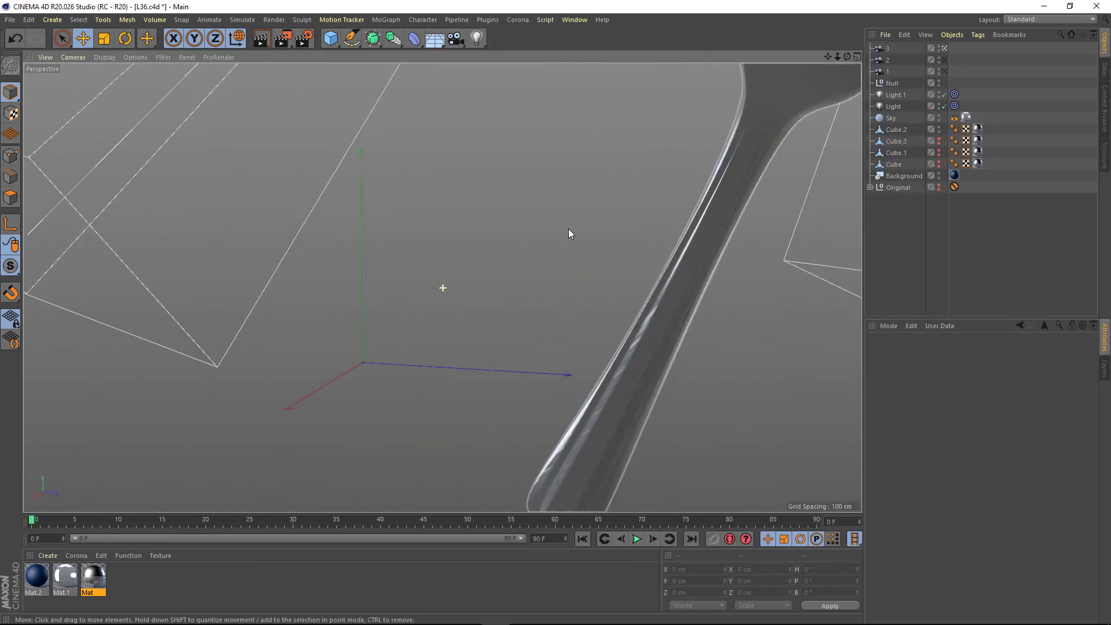
# Rotate fork Cube.2 to about H 407°, P -56°, B 95°, test-rendering each adjustment.
pyautogui.click(694, 232)
pyautogui.press('r')
pyautogui.moveTo(694, 232)
pyautogui.keyDown('alt'); pyautogui.mouseDown()
pyautogui.moveTo(619, 255)
pyautogui.moveTo(616, 166)
pyautogui.moveTo(481, 261)
pyautogui.mouseUp(); pyautogui.keyUp('alt')
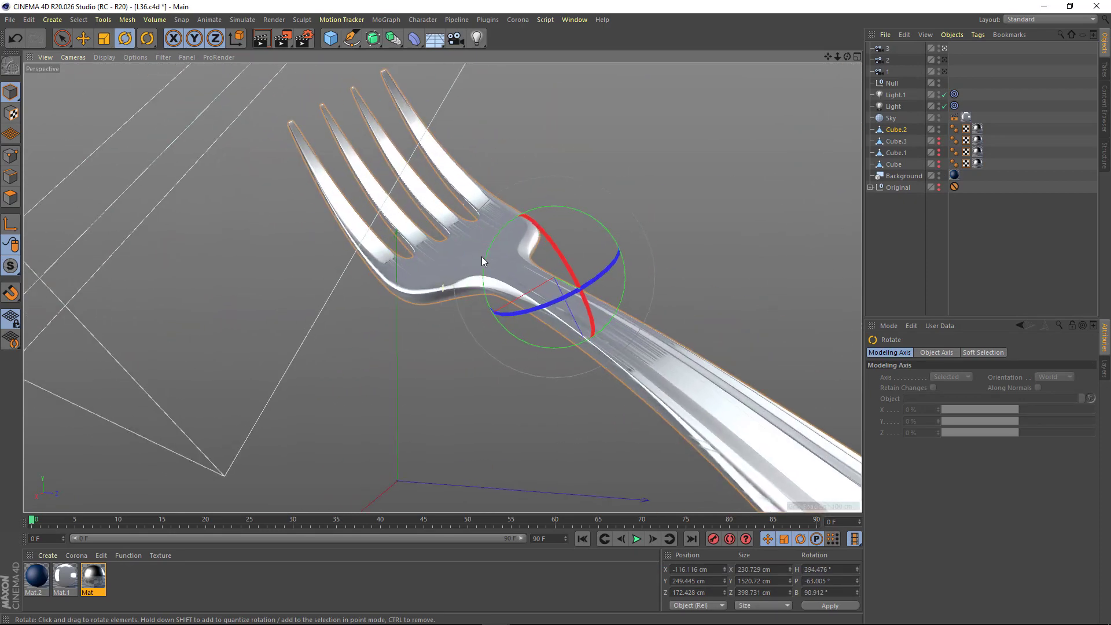
pyautogui.hotkey('shift', 'r')
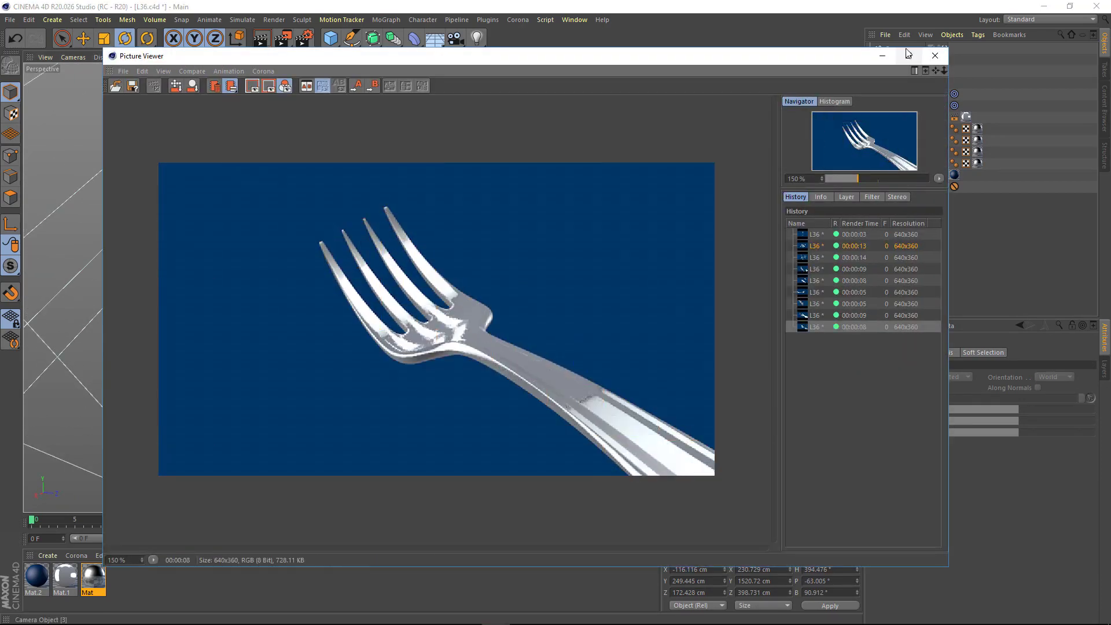
pyautogui.click(934, 56)
pyautogui.moveTo(507, 329)
pyautogui.keyDown('alt'); pyautogui.mouseDown()
pyautogui.moveTo(553, 370)
pyautogui.moveTo(519, 311)
pyautogui.moveTo(515, 328)
pyautogui.mouseUp(); pyautogui.keyUp('alt')
pyautogui.hotkey('shift', 'r')
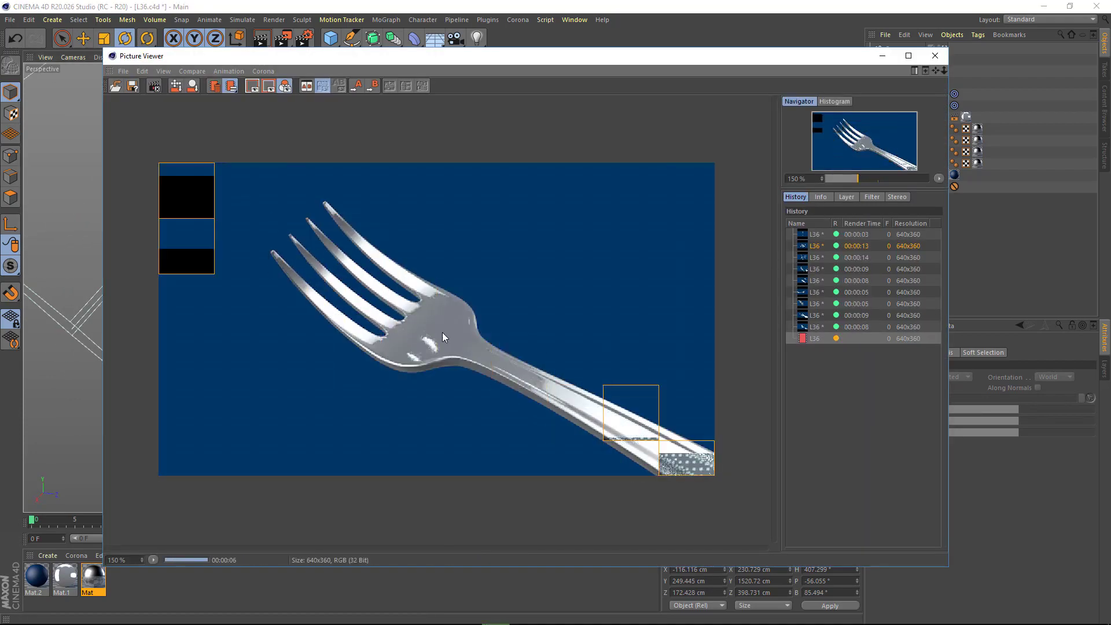
pyautogui.click(934, 55)
pyautogui.keyDown('alt'); pyautogui.moveTo(541, 317); pyautogui.dragTo(648, 344); pyautogui.keyUp('alt')
pyautogui.hotkey('shift', 'r')
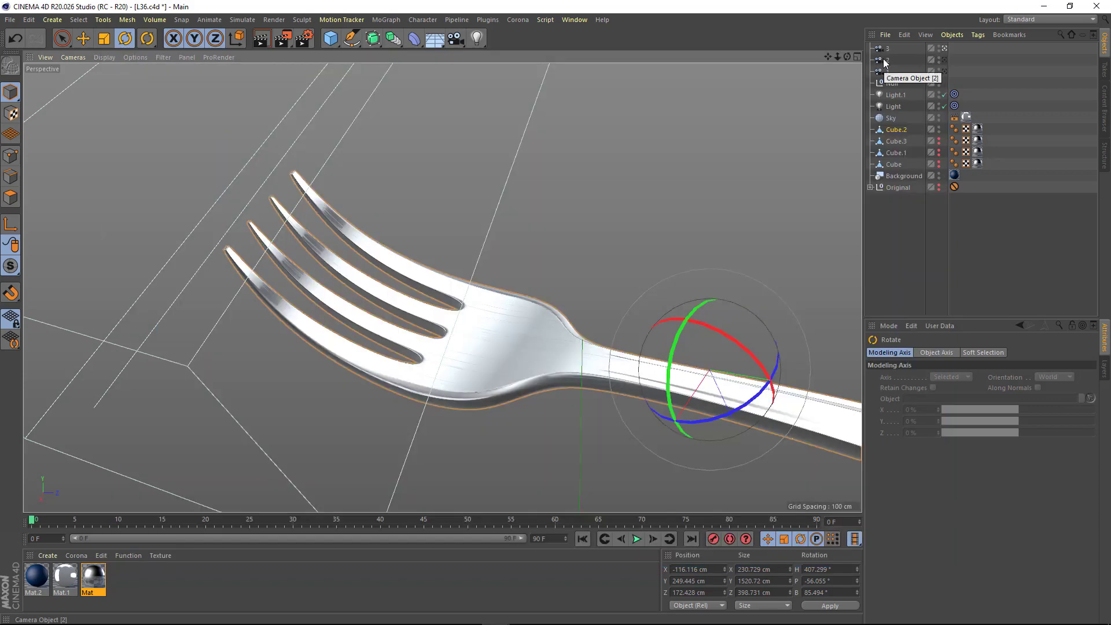
# Duplicate the fork as Cube.4 and rotate it to cross the first fork.
pyautogui.keyDown('ctrl'); pyautogui.moveTo(686, 422); pyautogui.dragTo(784, 296); pyautogui.keyUp('ctrl')
pyautogui.press('r')
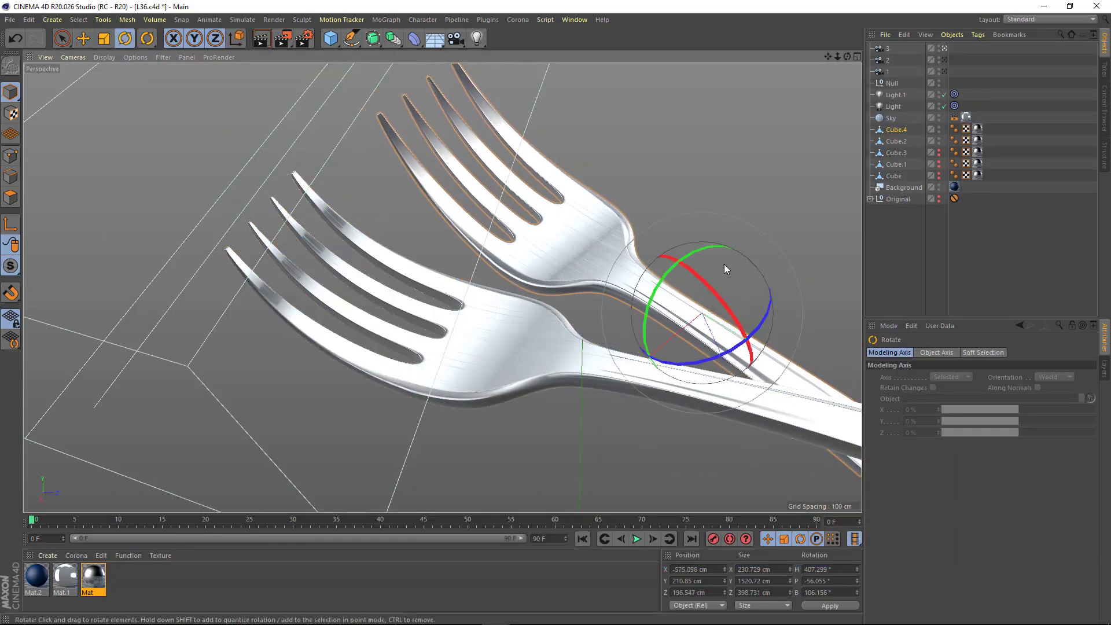
pyautogui.moveTo(724, 264)
pyautogui.mouseDown()
pyautogui.moveTo(721, 363)
pyautogui.moveTo(684, 280)
pyautogui.mouseUp()
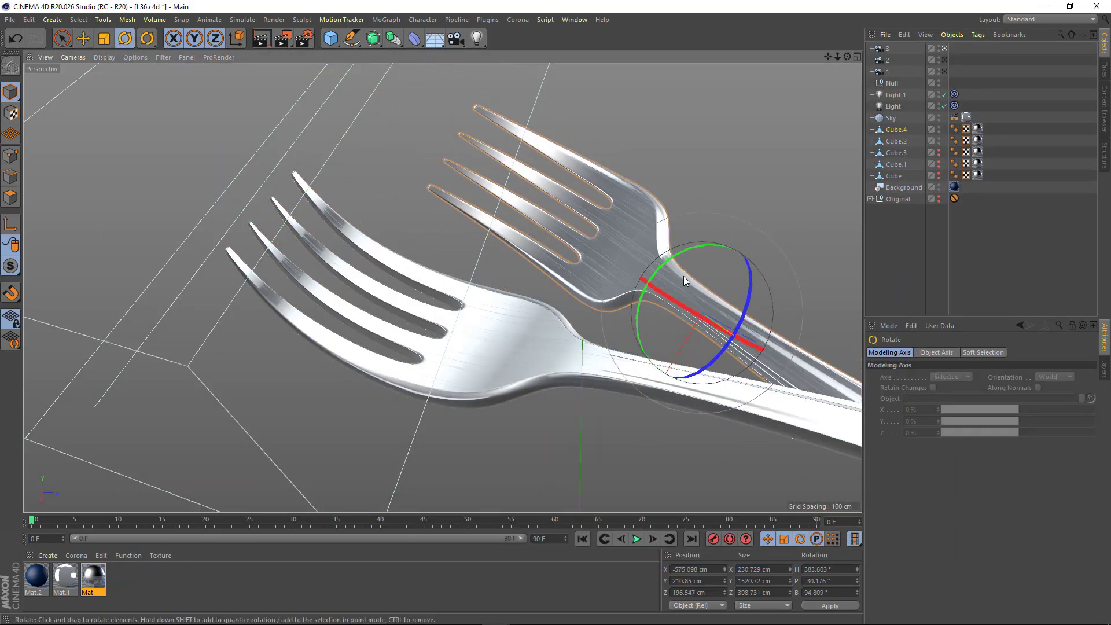
pyautogui.press('e')
# Duplicate a third fork Cube.5, move and rotate it into place, and preview the three forks.
pyautogui.moveTo(752, 327)
pyautogui.keyDown('ctrl'); pyautogui.mouseDown()
pyautogui.moveTo(717, 428)
pyautogui.moveTo(568, 399)
pyautogui.moveTo(593, 377)
pyautogui.moveTo(699, 449)
pyautogui.moveTo(643, 498)
pyautogui.moveTo(616, 428)
pyautogui.moveTo(685, 384)
pyautogui.moveTo(675, 488)
pyautogui.moveTo(605, 388)
pyautogui.mouseUp(); pyautogui.keyUp('ctrl')
pyautogui.press('r')
pyautogui.press('e')
pyautogui.press('r')
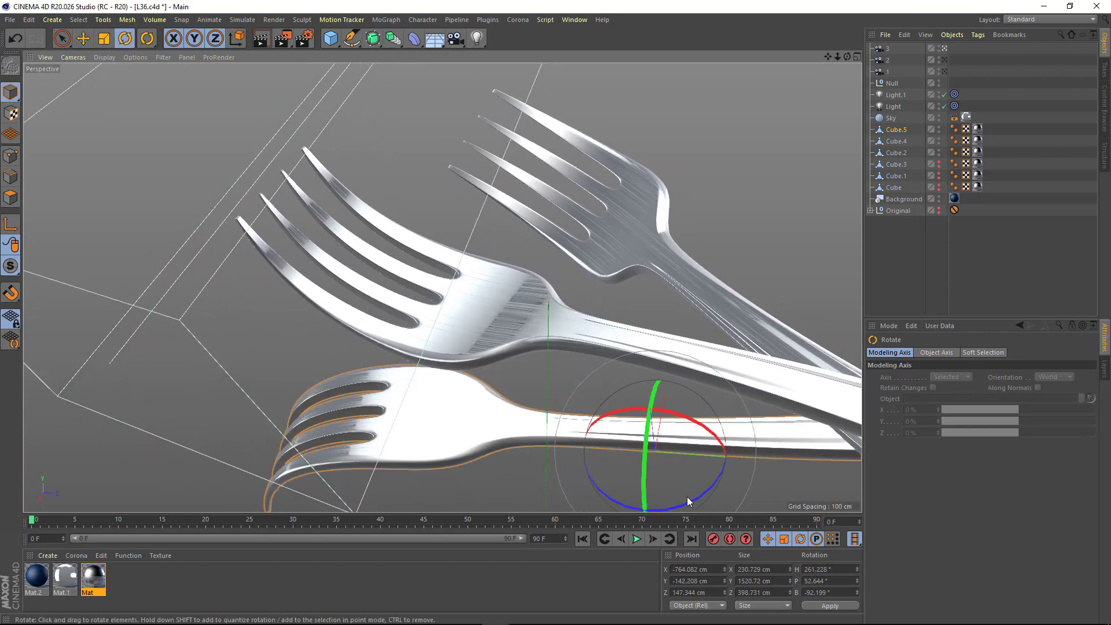
pyautogui.press('e')
pyautogui.moveTo(686, 496)
pyautogui.mouseDown()
pyautogui.moveTo(798, 446)
pyautogui.moveTo(658, 421)
pyautogui.moveTo(607, 394)
pyautogui.moveTo(783, 450)
pyautogui.moveTo(785, 427)
pyautogui.mouseUp()
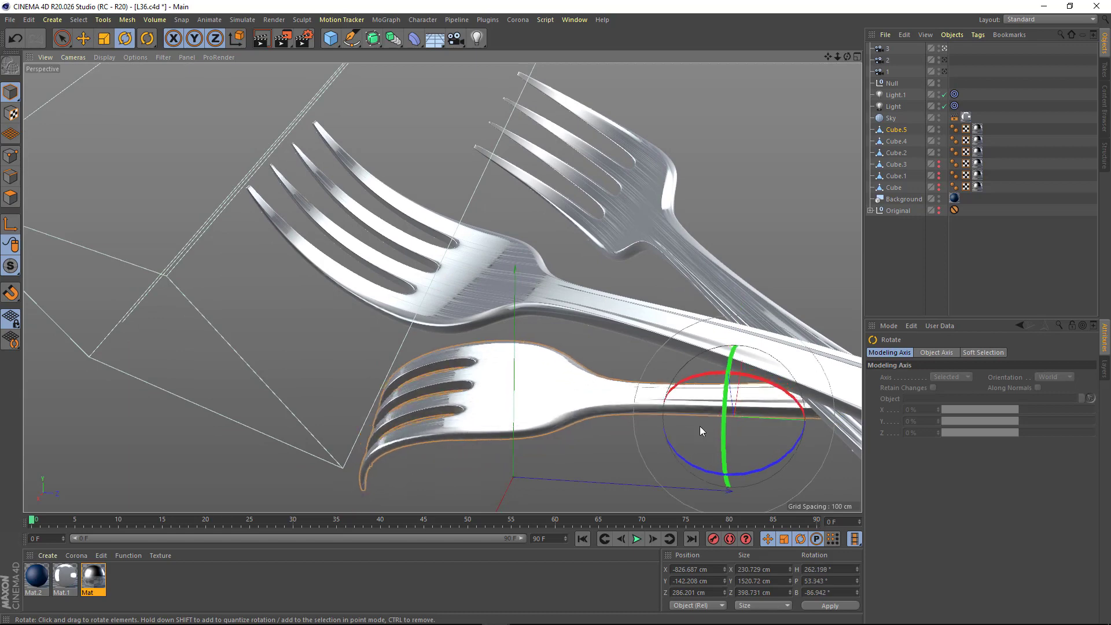
pyautogui.moveTo(699, 426); pyautogui.dragTo(662, 375)
pyautogui.hotkey('shift', 'r')
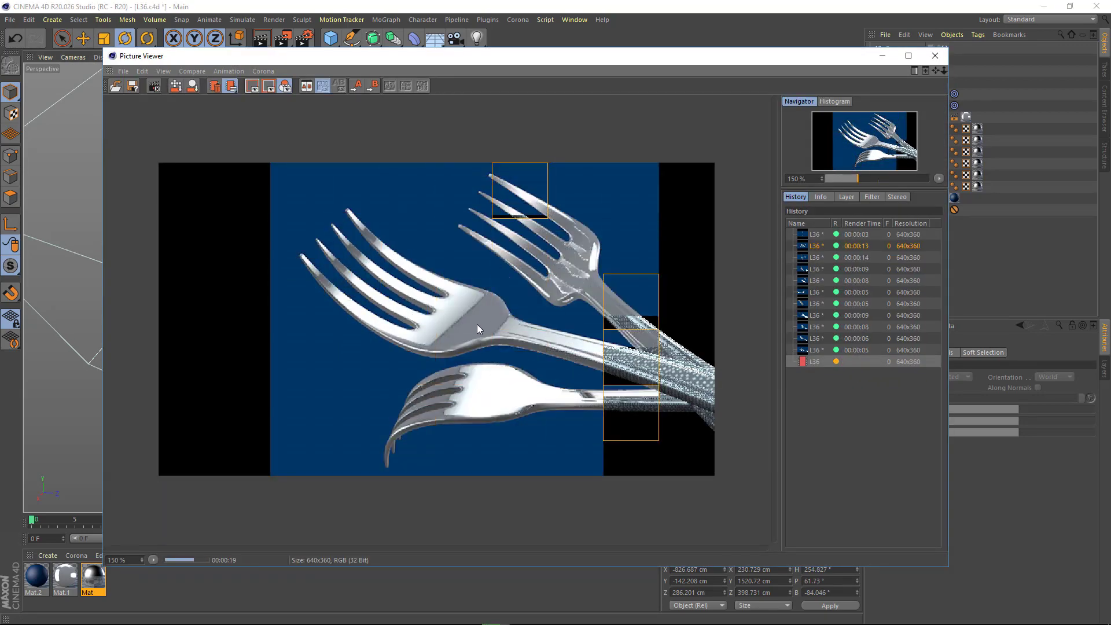
pyautogui.click(882, 56)
# Re-angle the top-right fork Cube.4.
pyautogui.click(667, 251)
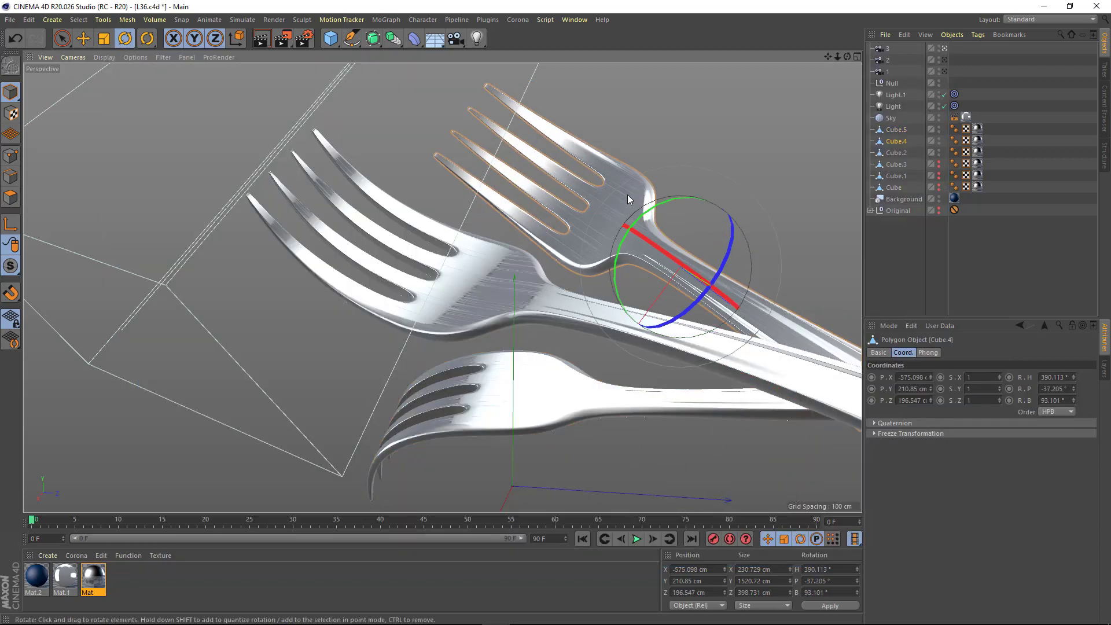
pyautogui.moveTo(627, 194)
pyautogui.mouseDown()
pyautogui.moveTo(723, 277)
pyautogui.moveTo(806, 292)
pyautogui.moveTo(790, 353)
pyautogui.mouseUp()
pyautogui.press('e')
pyautogui.press('r')
# Add a Protection tag to camera 3 and render the three-fork scene.
pyautogui.rightClick(886, 48)
pyautogui.click(844, 191)
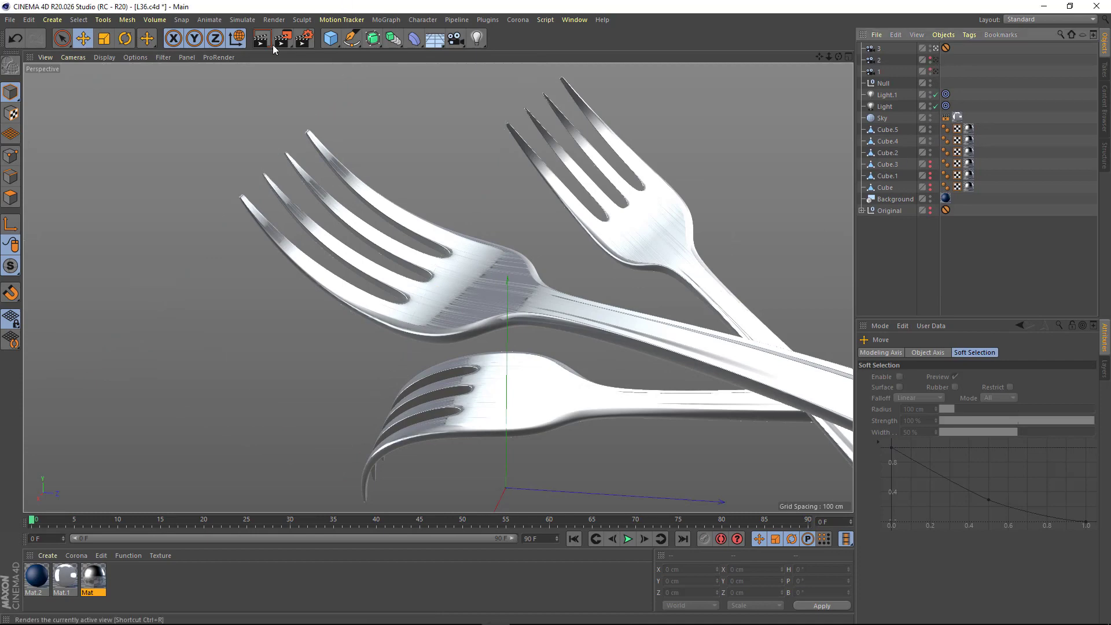
pyautogui.click(282, 40)
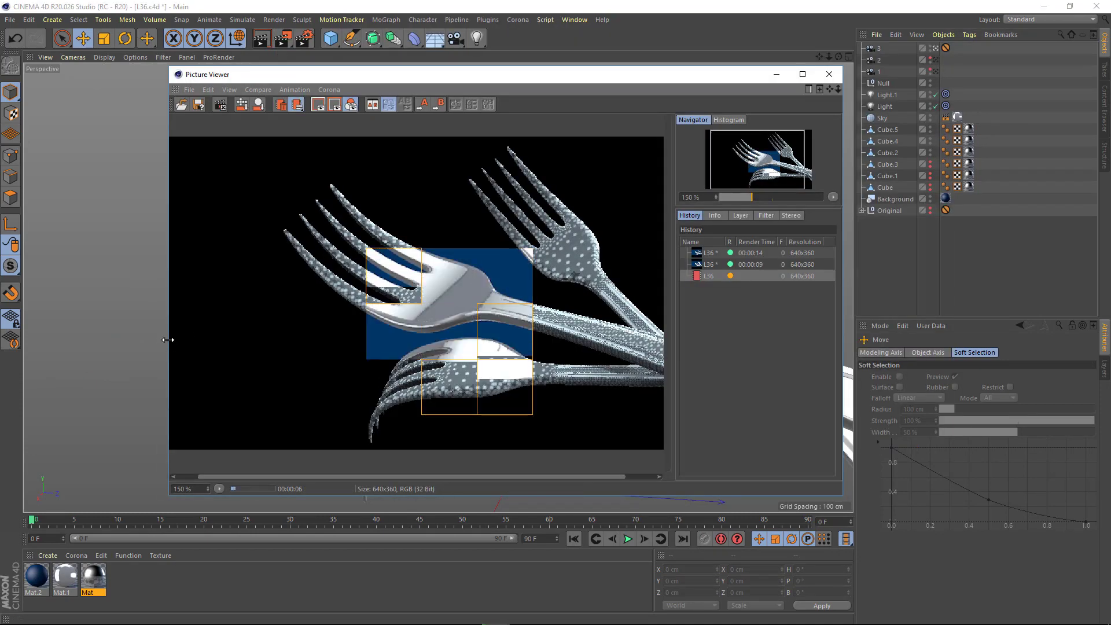
# Add a Compositing tag to fork Cube.5, copy it onto the other forks, and open Render Settings.
pyautogui.moveTo(168, 335); pyautogui.dragTo(72, 335)
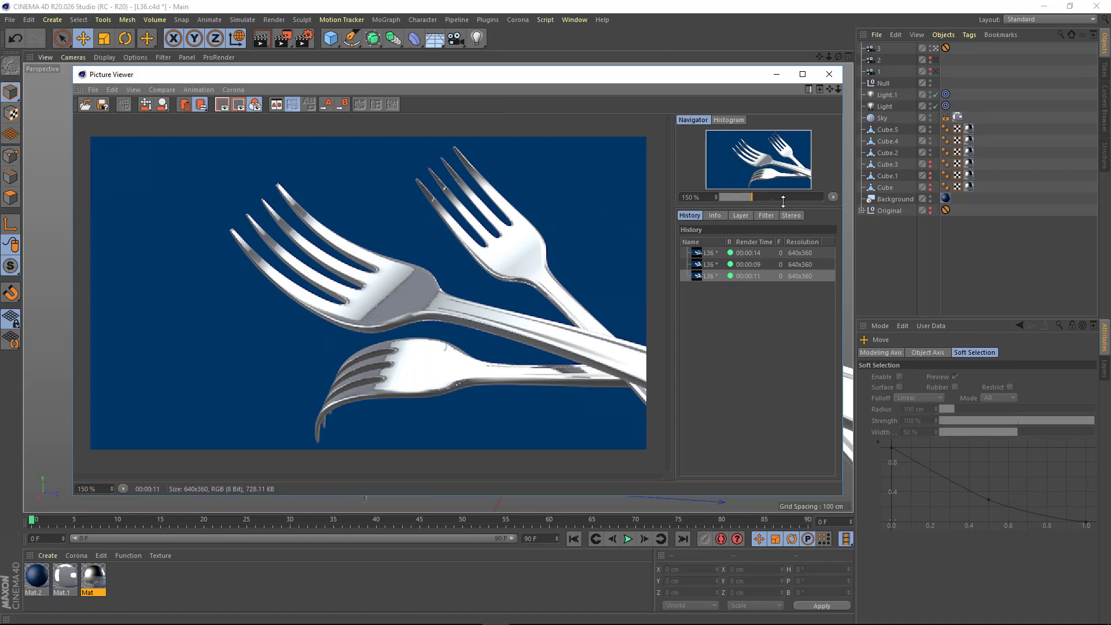
pyautogui.click(778, 76)
pyautogui.click(888, 130)
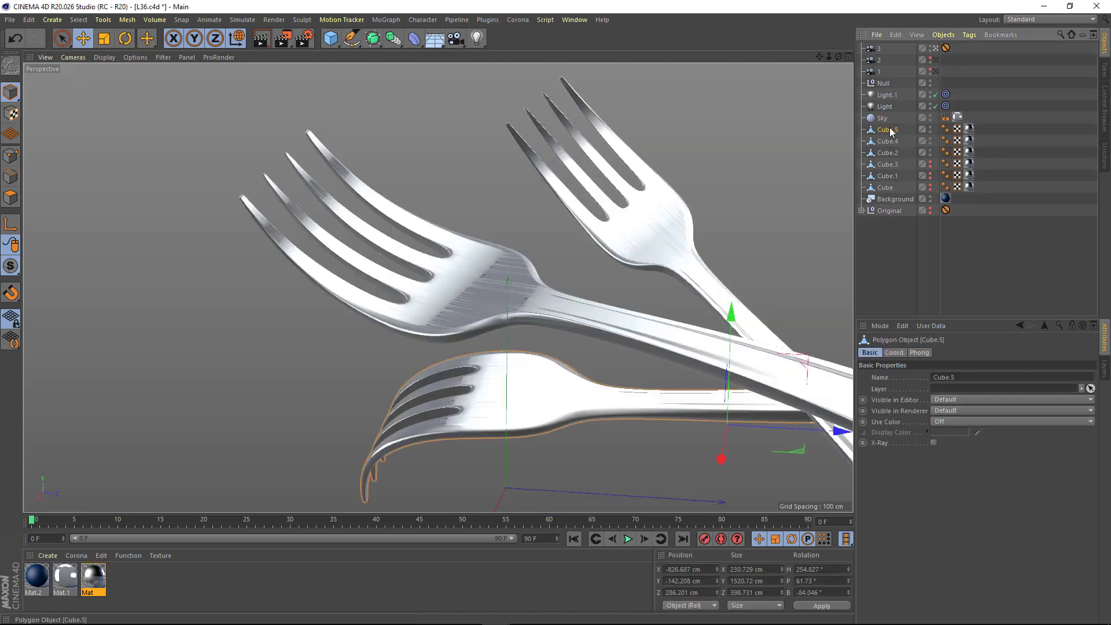
pyautogui.rightClick(888, 130)
pyautogui.click(840, 240)
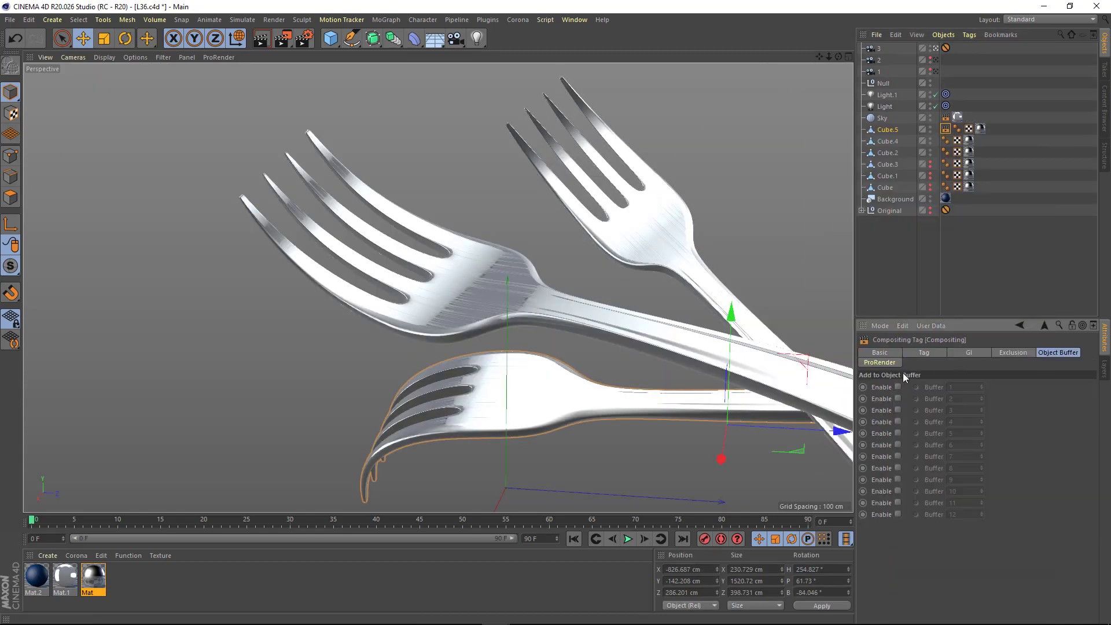
pyautogui.moveTo(945, 129)
pyautogui.mouseDown()
pyautogui.moveTo(978, 130)
pyautogui.moveTo(979, 152)
pyautogui.mouseUp()
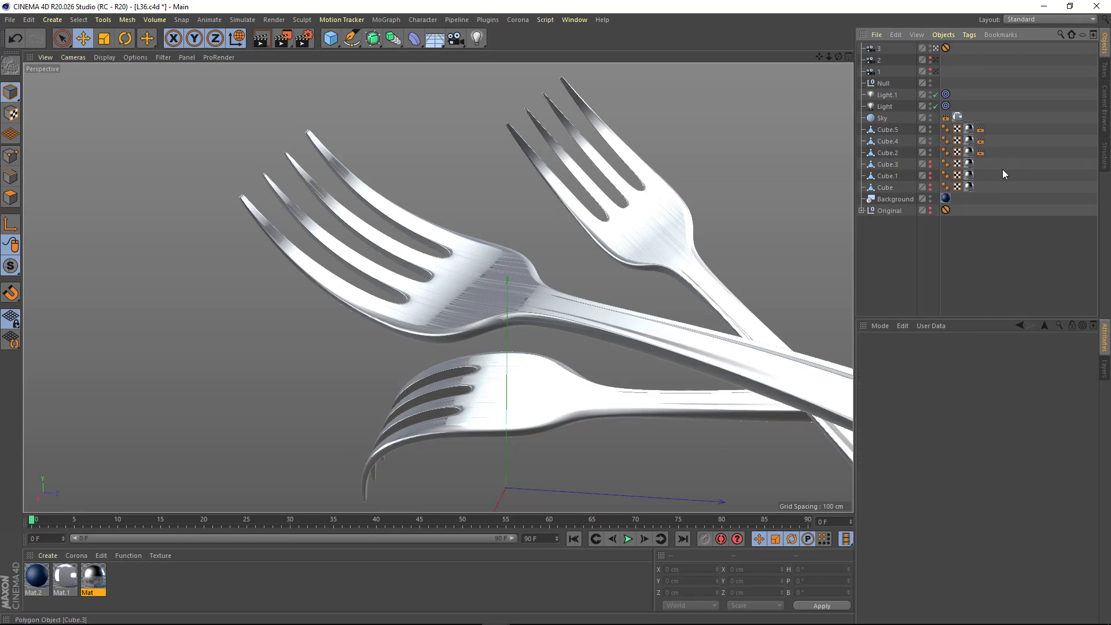
pyautogui.click(304, 41)
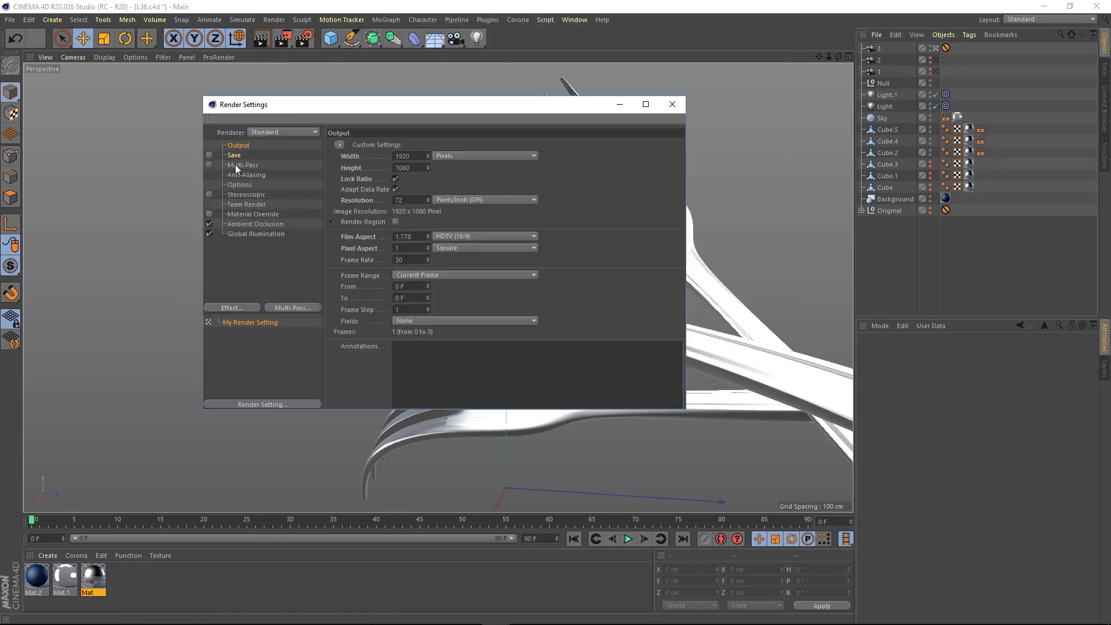
# Add an Object Buffer multi-pass in Render Settings.
pyautogui.click(235, 165)
pyautogui.rightClick(235, 165)
pyautogui.click(252, 240)
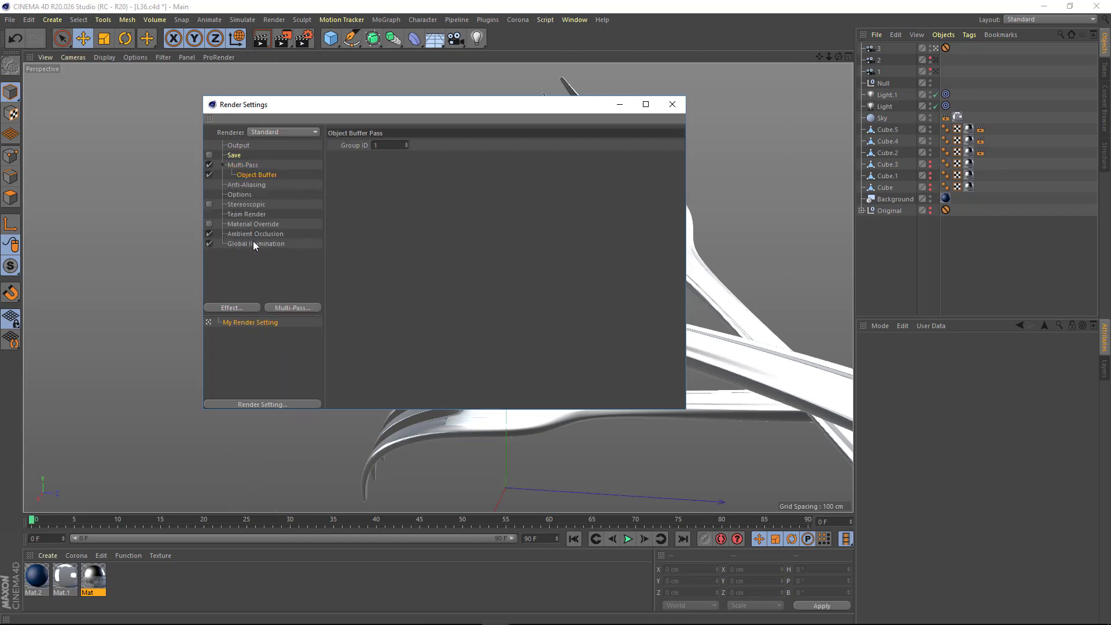
# Switch to the Physical renderer with Automatic sampling and render the 1920×1080 image full screen.
pyautogui.click(283, 132)
pyautogui.click(271, 143)
pyautogui.click(526, 243)
pyautogui.click(501, 295)
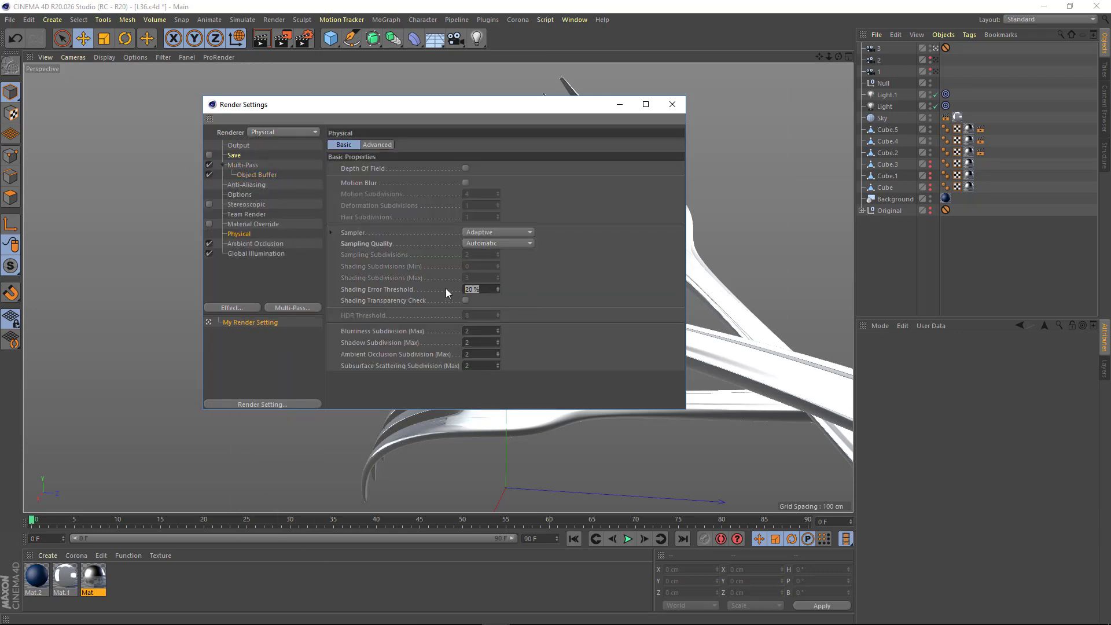
pyautogui.click(674, 108)
pyautogui.click(282, 38)
pyautogui.doubleClick(322, 74)
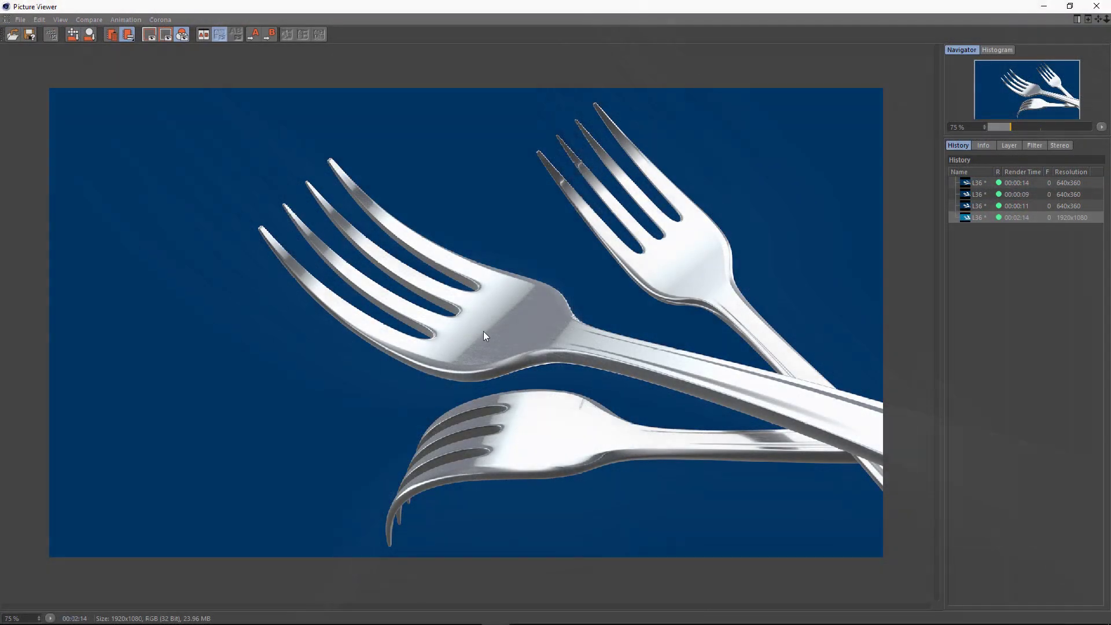
# Zoom and pan around the rendered image to inspect the forks' tines.
pyautogui.scroll(5, 521, 315)
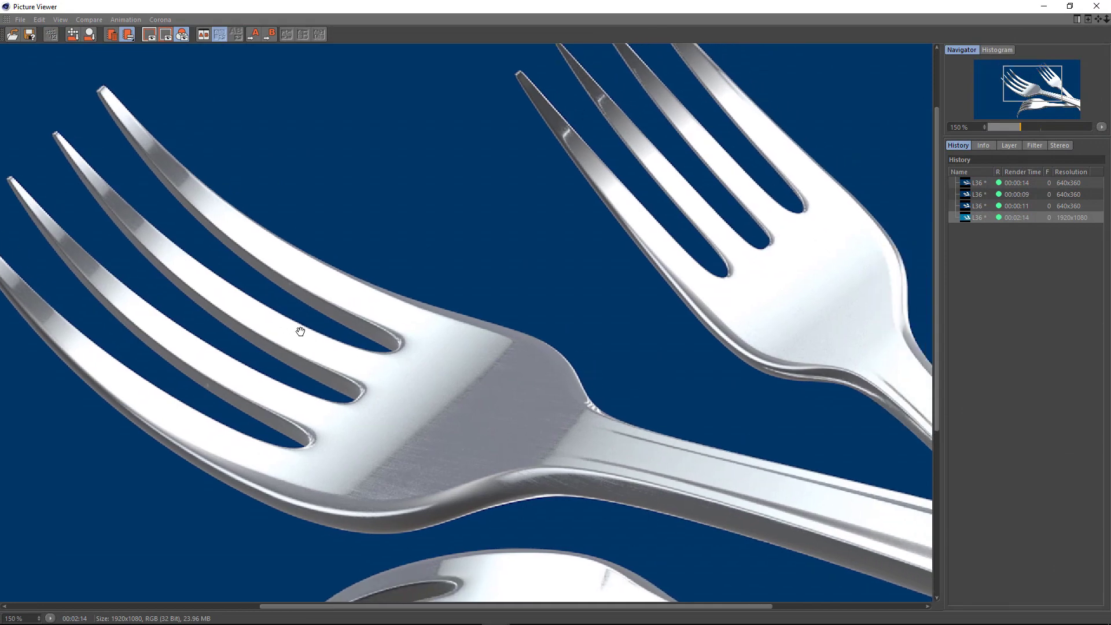
pyautogui.moveTo(300, 331); pyautogui.dragTo(610, 287)
pyautogui.scroll(2, 610, 287)
pyautogui.moveTo(702, 366)
pyautogui.mouseDown()
pyautogui.moveTo(471, 439)
pyautogui.moveTo(604, 456)
pyautogui.mouseUp()
pyautogui.moveTo(456, 152); pyautogui.dragTo(486, 343)
pyautogui.scroll(4, 486, 343)
pyautogui.moveTo(487, 413); pyautogui.dragTo(449, 322)
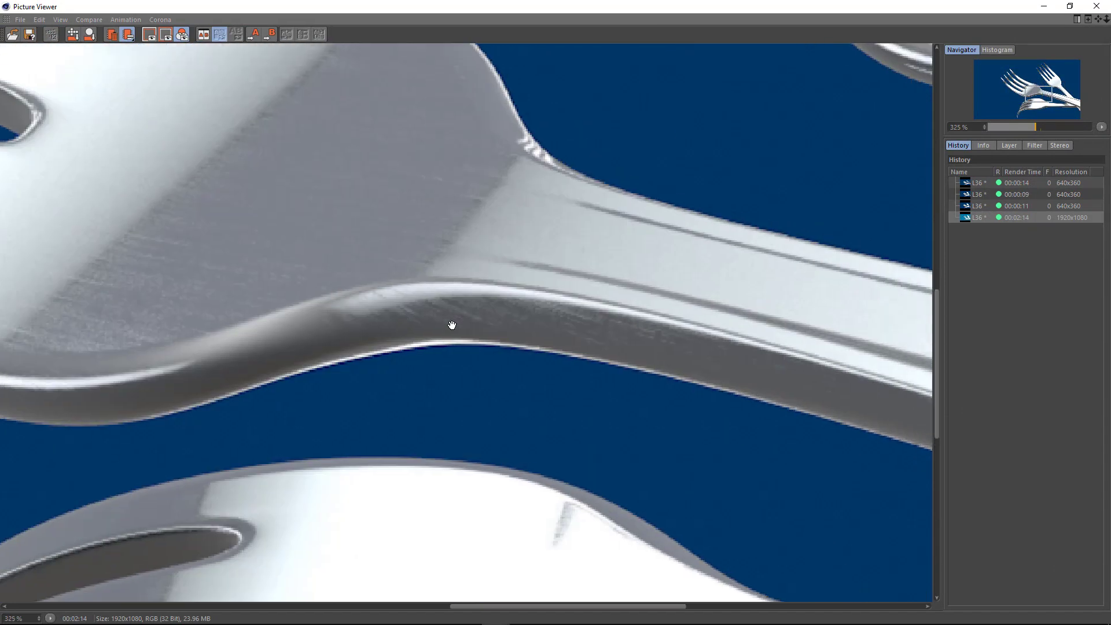
pyautogui.scroll(-2, 622, 436)
pyautogui.scroll(-2, 466, 285)
pyautogui.scroll(-2, 585, 370)
pyautogui.scroll(-4, 584, 370)
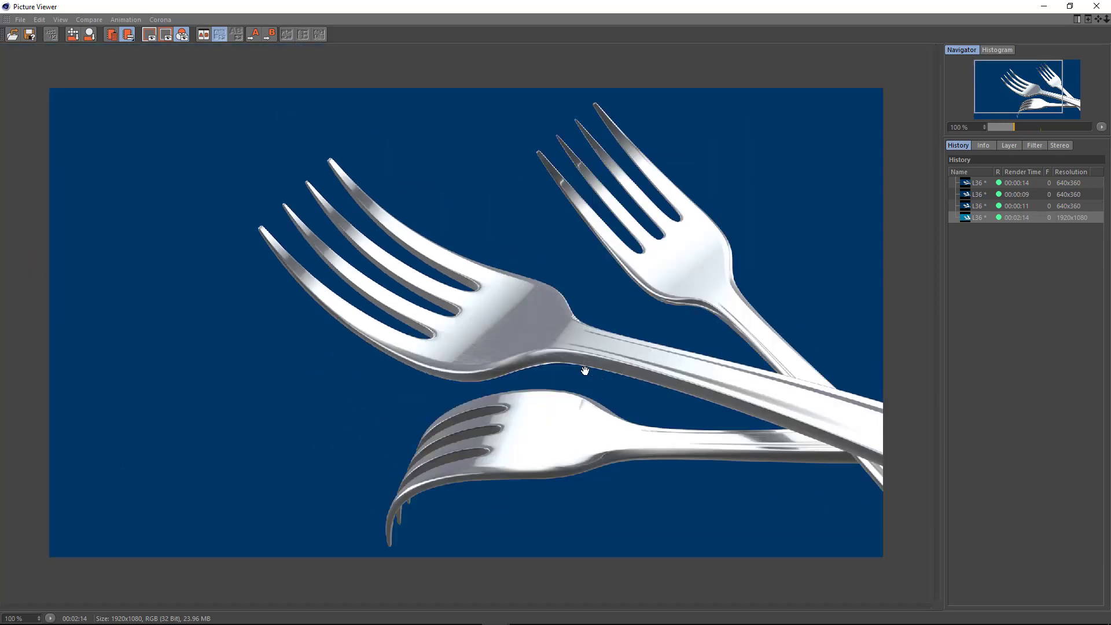
pyautogui.scroll(1, 584, 372)
# Save the render as a still TIF image with alpha channel.
pyautogui.click(30, 35)
pyautogui.click(283, 165)
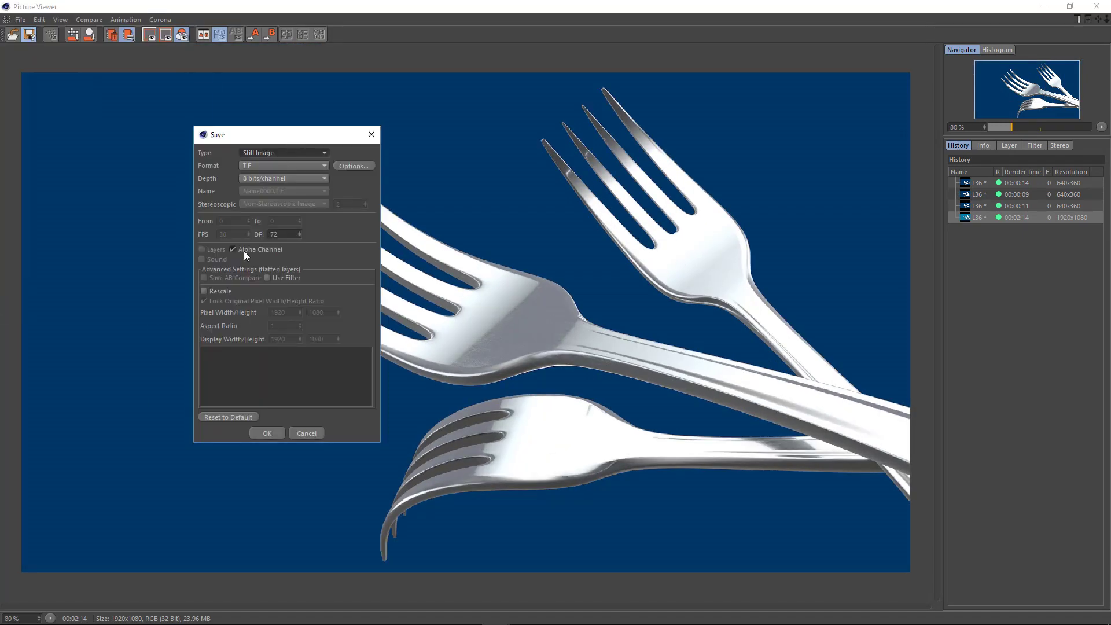
pyautogui.click(356, 304)
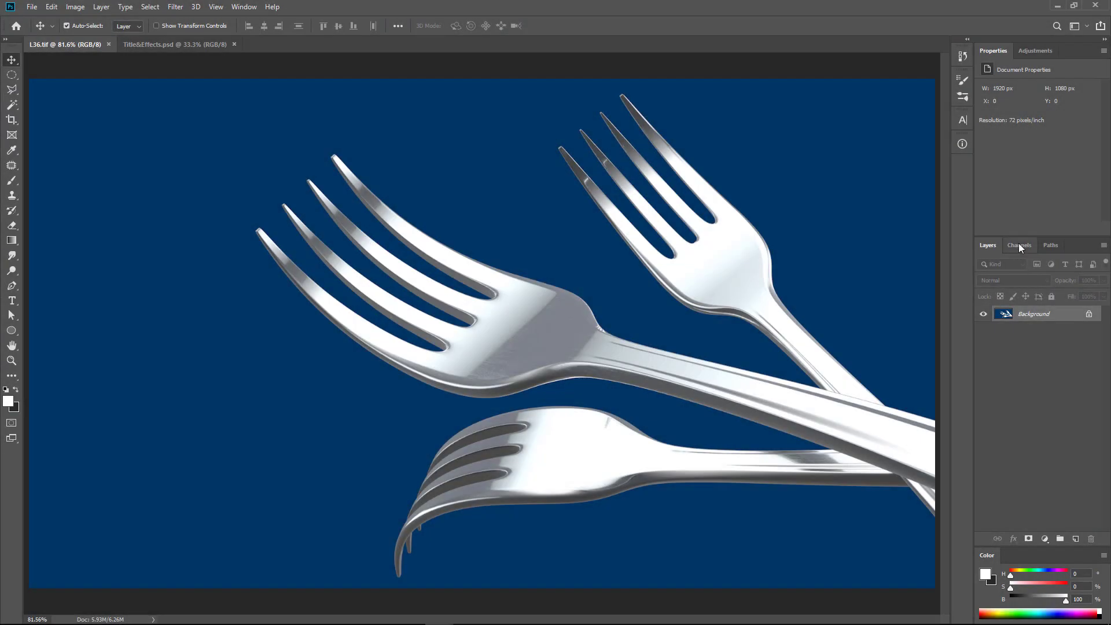
# Copy the forks onto a new layer using the Object Buffer 1 selection.
pyautogui.click(997, 320)
pyautogui.click(1012, 265)
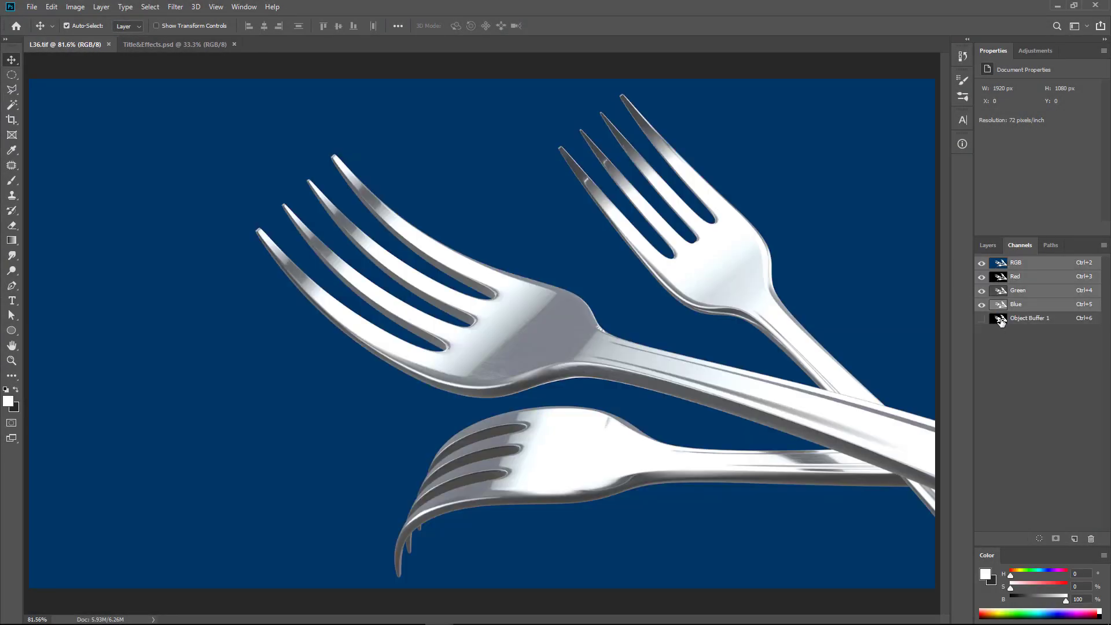
pyautogui.click(986, 245)
pyautogui.click(101, 7)
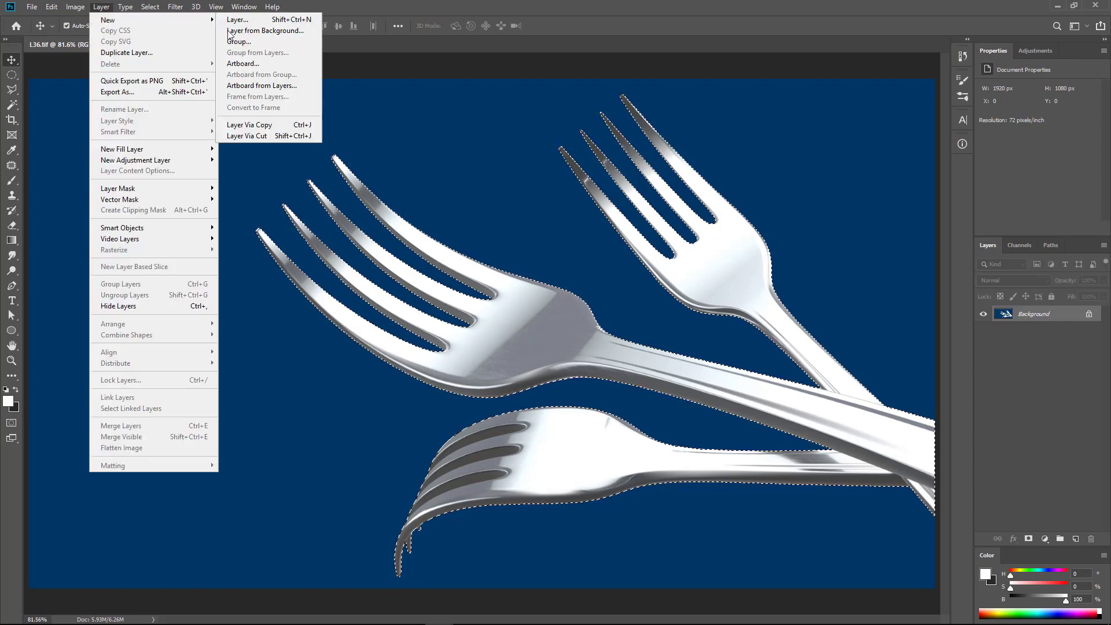
pyautogui.click(260, 128)
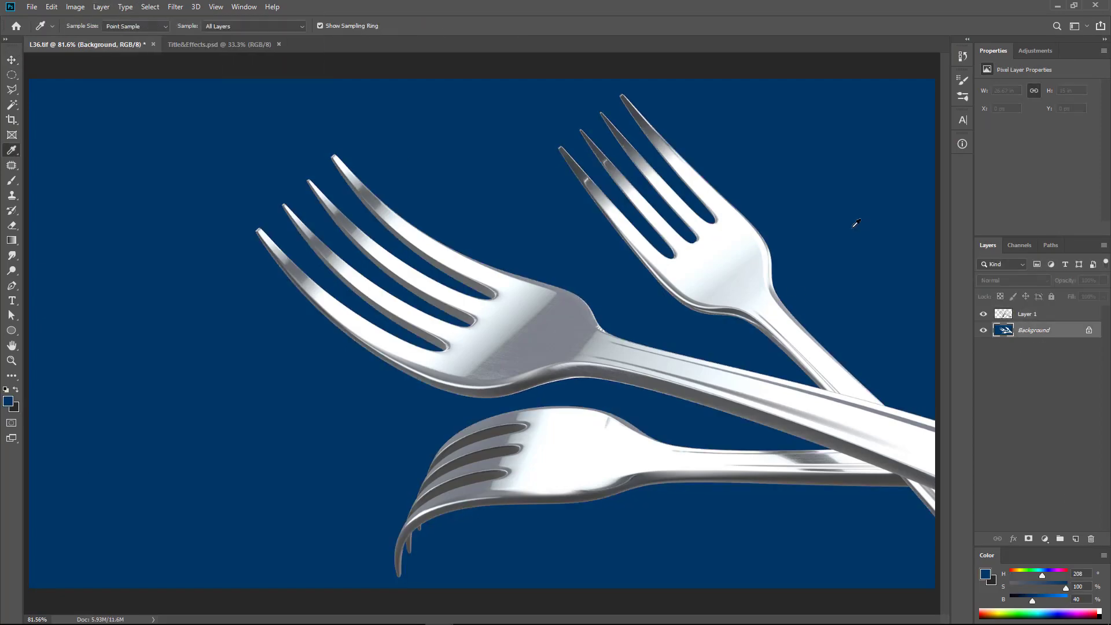
# Check the fork cutout and place the blurred blue background from Title&Effects.psd below it.
pyautogui.press('v')
pyautogui.click(727, 283)
pyautogui.click(983, 329)
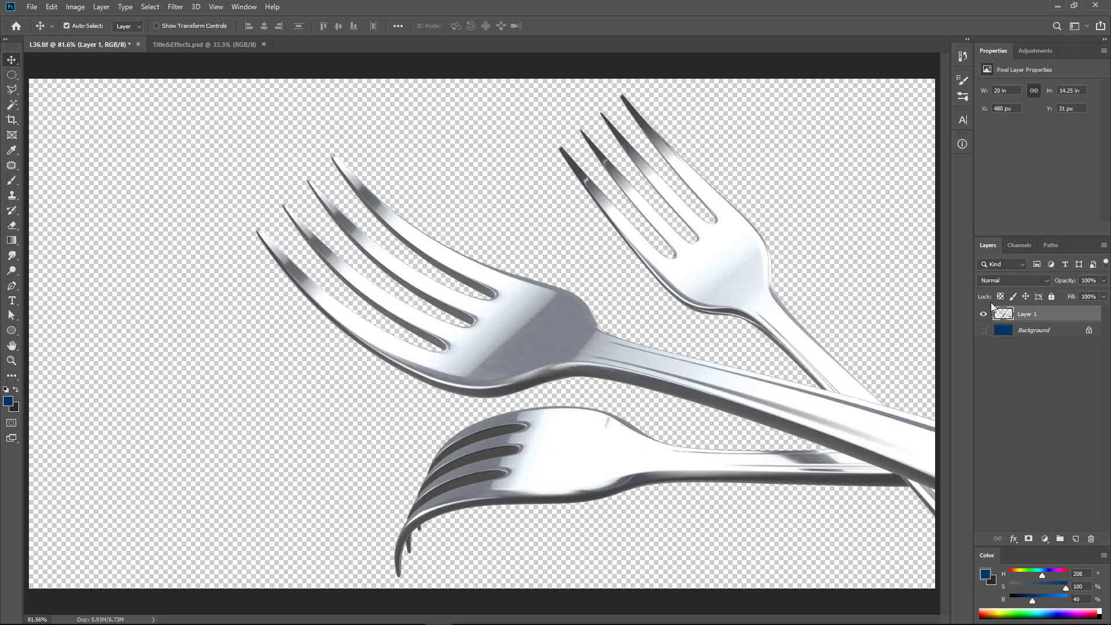
pyautogui.click(983, 330)
pyautogui.click(211, 45)
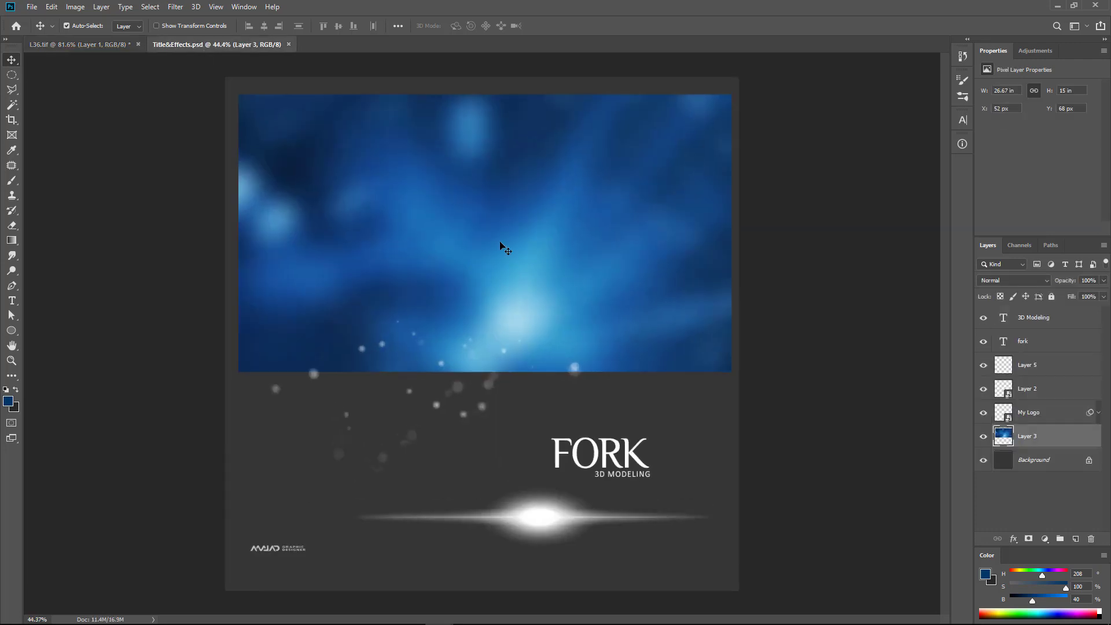
pyautogui.moveTo(502, 243); pyautogui.dragTo(506, 253)
pyautogui.hotkey('ctrl', '[')
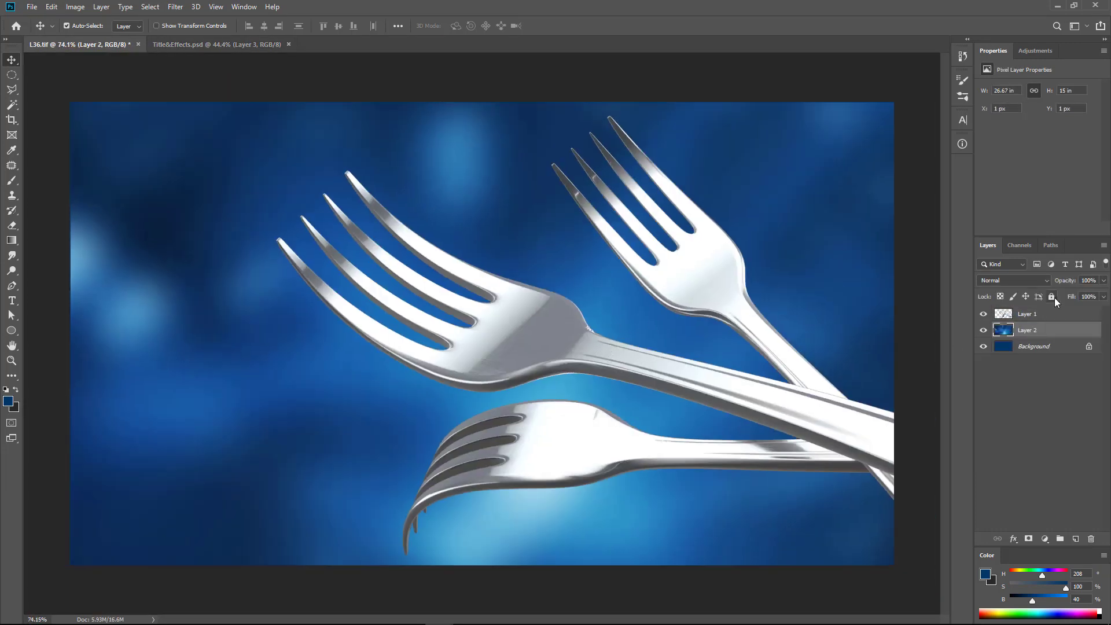
# Tint the forks bluer with Color Balance −23/0/+31.
pyautogui.hotkey('ctrl', 'b')
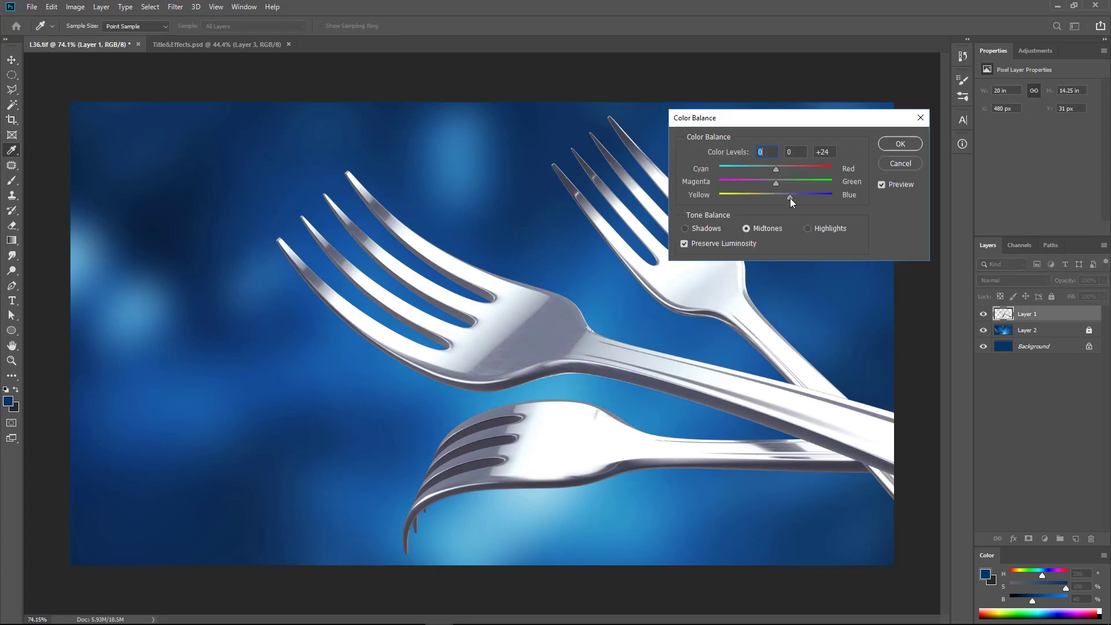
pyautogui.moveTo(775, 169)
pyautogui.mouseDown()
pyautogui.moveTo(759, 170)
pyautogui.moveTo(793, 195)
pyautogui.mouseUp()
pyautogui.press('Return')
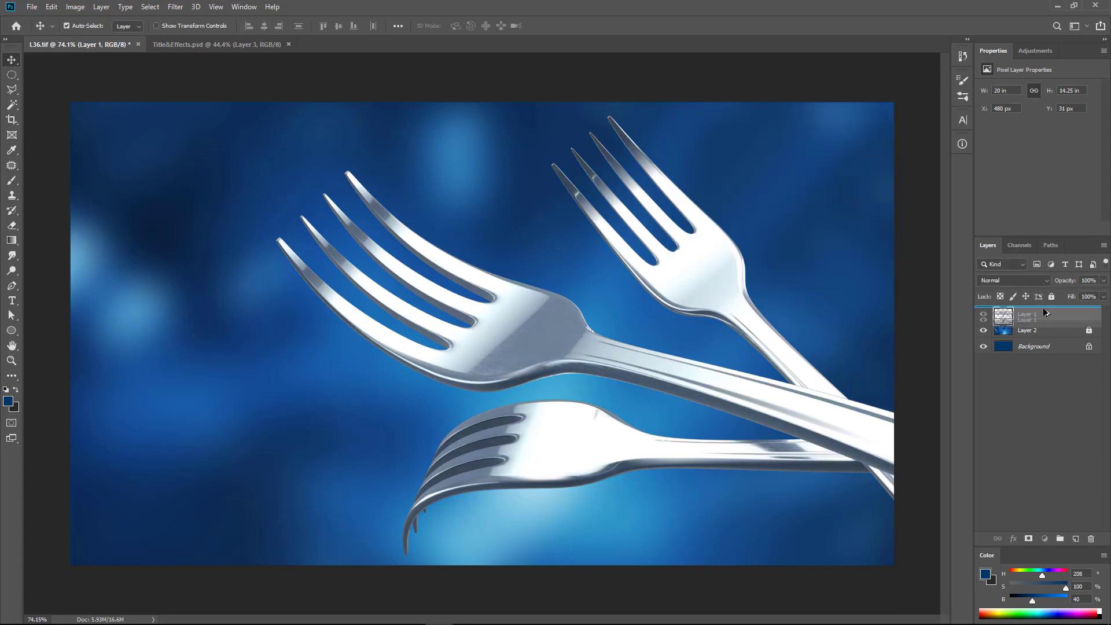
# Apply a 7.2 px Gaussian Blur to the fork layer copy.
pyautogui.click(175, 8)
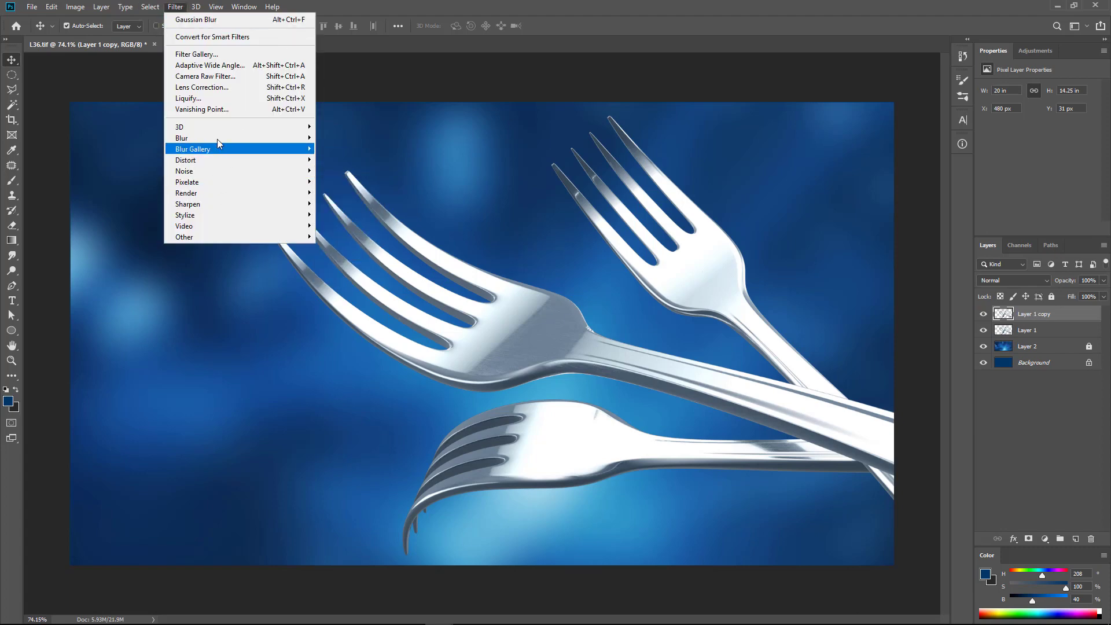
pyautogui.click(347, 182)
pyautogui.click(473, 268)
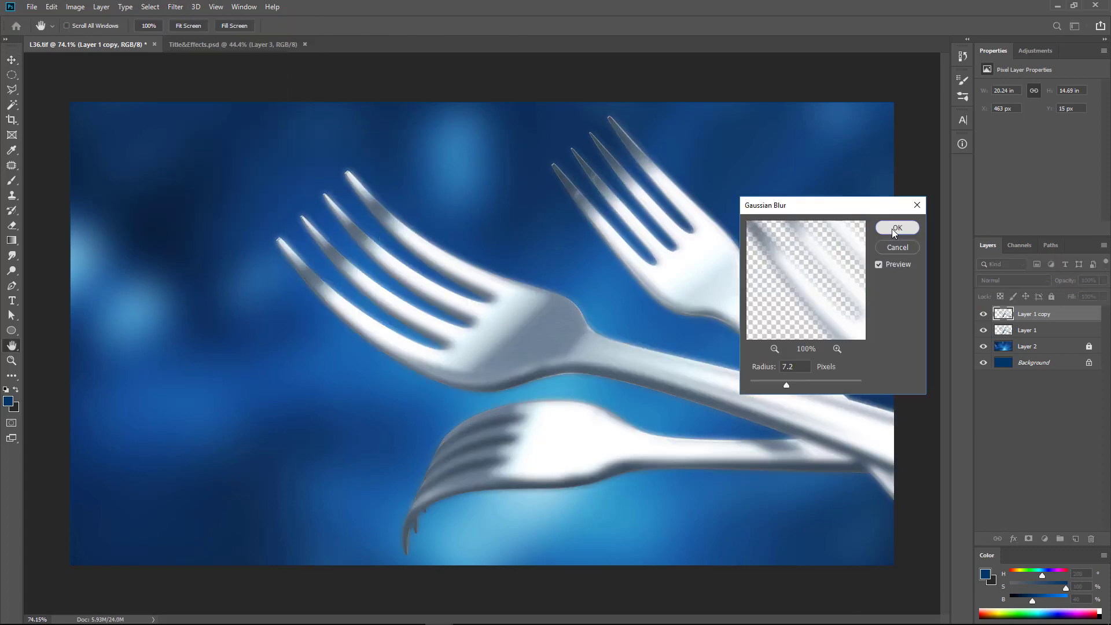
pyautogui.write('7')
pyautogui.press('Return')
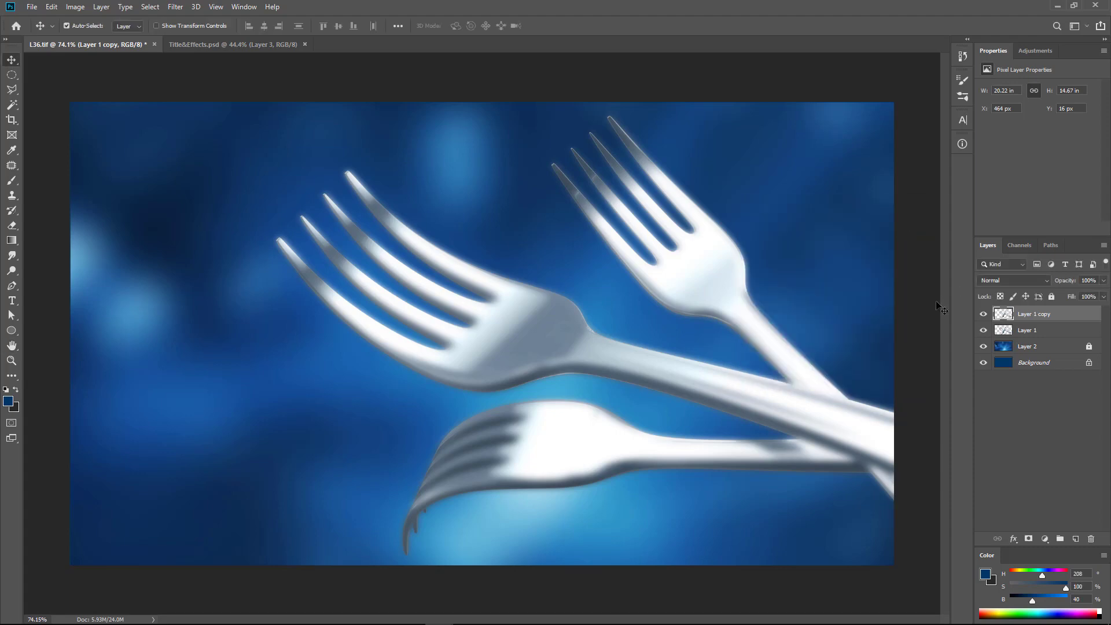
# Blend the blurred copy Lighten at 70% fill, masked to the fork shapes.
pyautogui.click(1012, 280)
pyautogui.click(1004, 373)
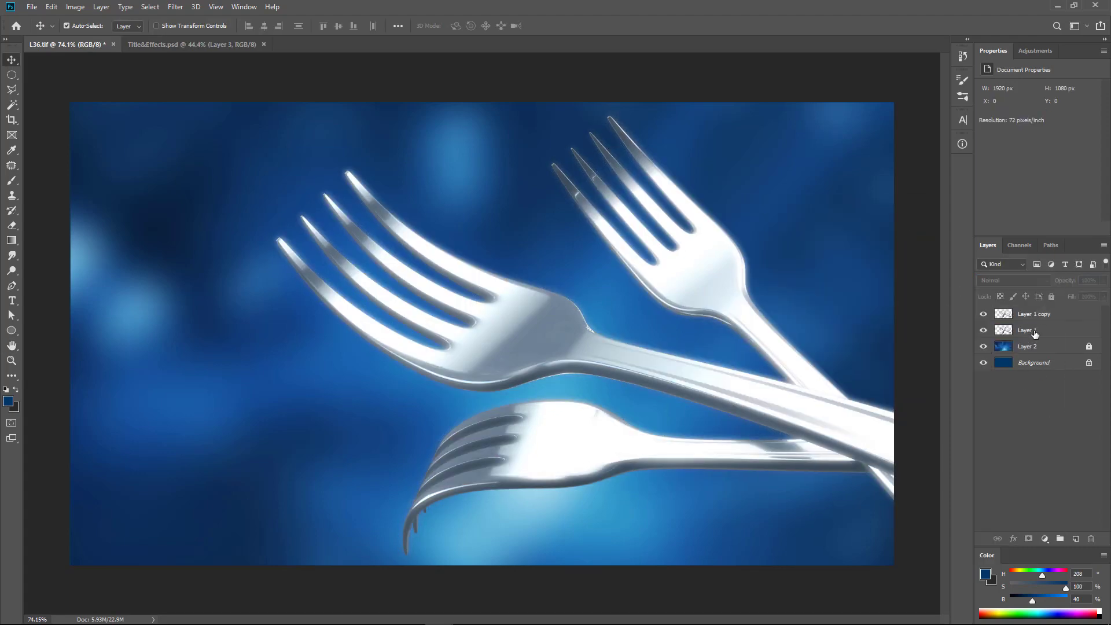
pyautogui.write('70')
pyautogui.click(1019, 245)
pyautogui.keyDown('ctrl'); pyautogui.click(987, 261); pyautogui.keyUp('ctrl')
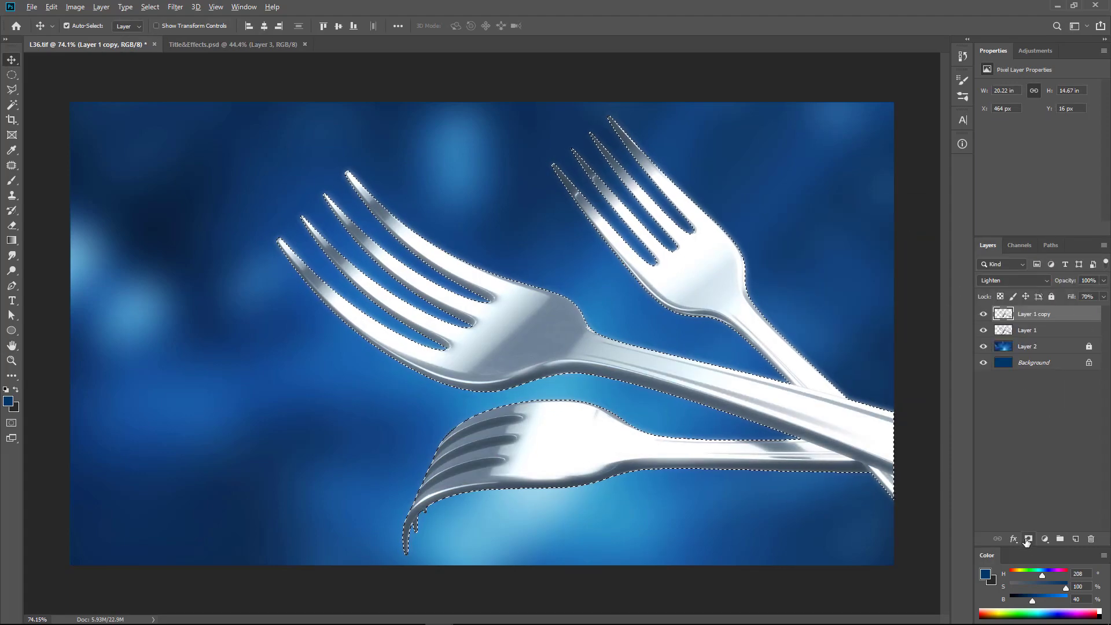
pyautogui.click(1028, 538)
pyautogui.keyDown('alt'); pyautogui.scroll(4, 742, 299); pyautogui.keyUp('alt')
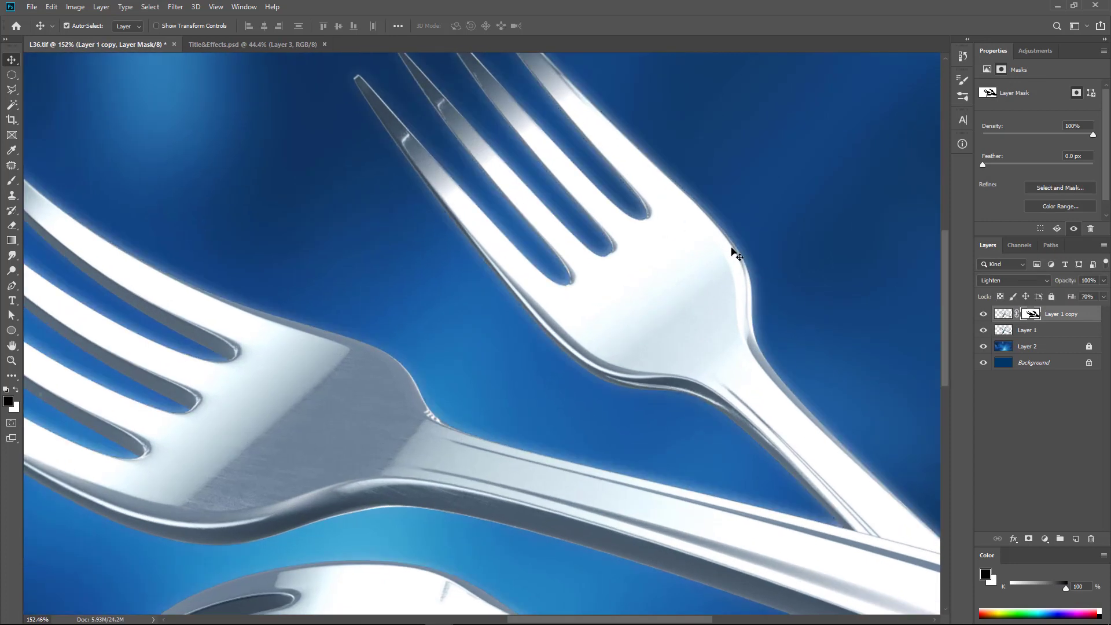
pyautogui.click(412, 243)
# Bring the Title&Effects particle overlay in, behind the forks, enlarged to cover the canvas.
pyautogui.click(242, 46)
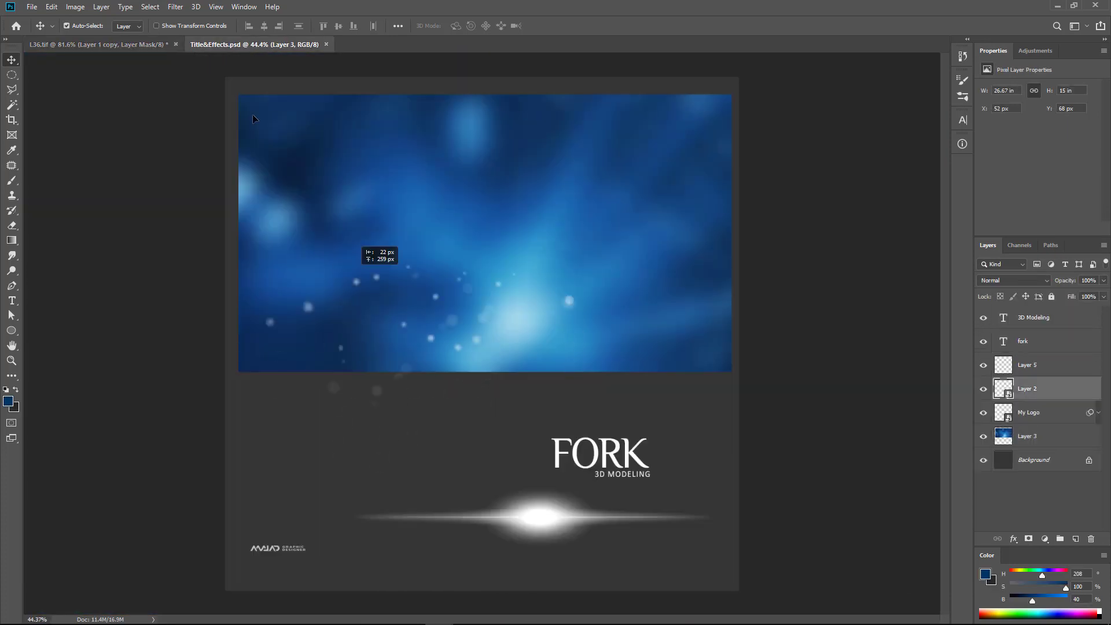
pyautogui.moveTo(372, 251); pyautogui.dragTo(531, 319)
pyautogui.moveTo(1057, 360); pyautogui.dragTo(1058, 354)
pyautogui.hotkey('ctrl', 't')
pyautogui.keyDown('alt'); pyautogui.moveTo(707, 466); pyautogui.dragTo(886, 565); pyautogui.keyUp('alt')
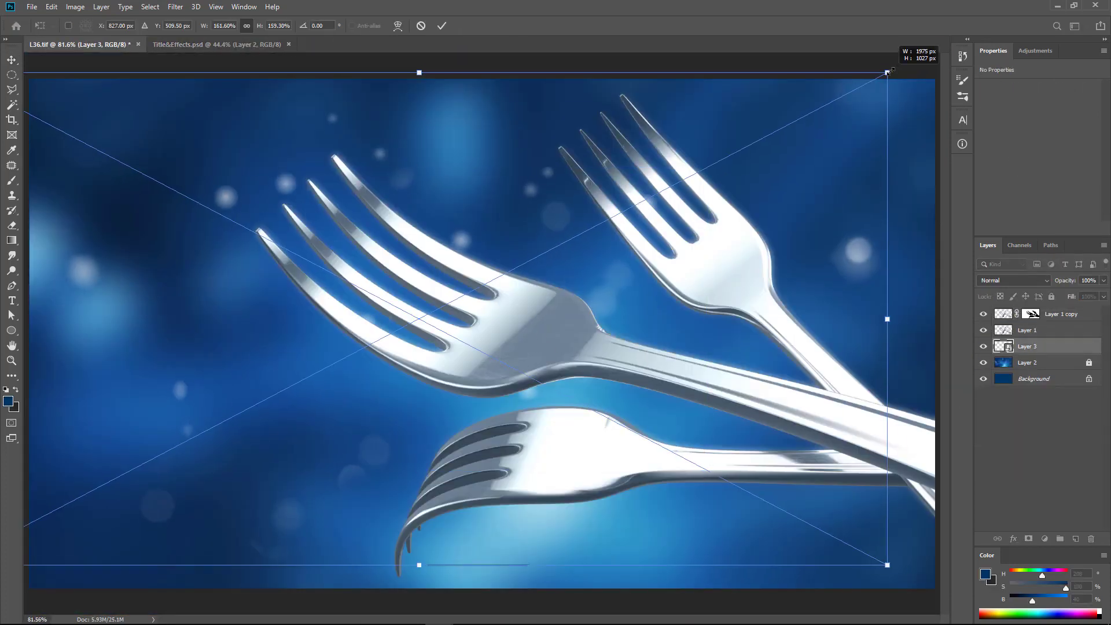
pyautogui.press('Return')
pyautogui.moveTo(921, 269); pyautogui.dragTo(922, 279)
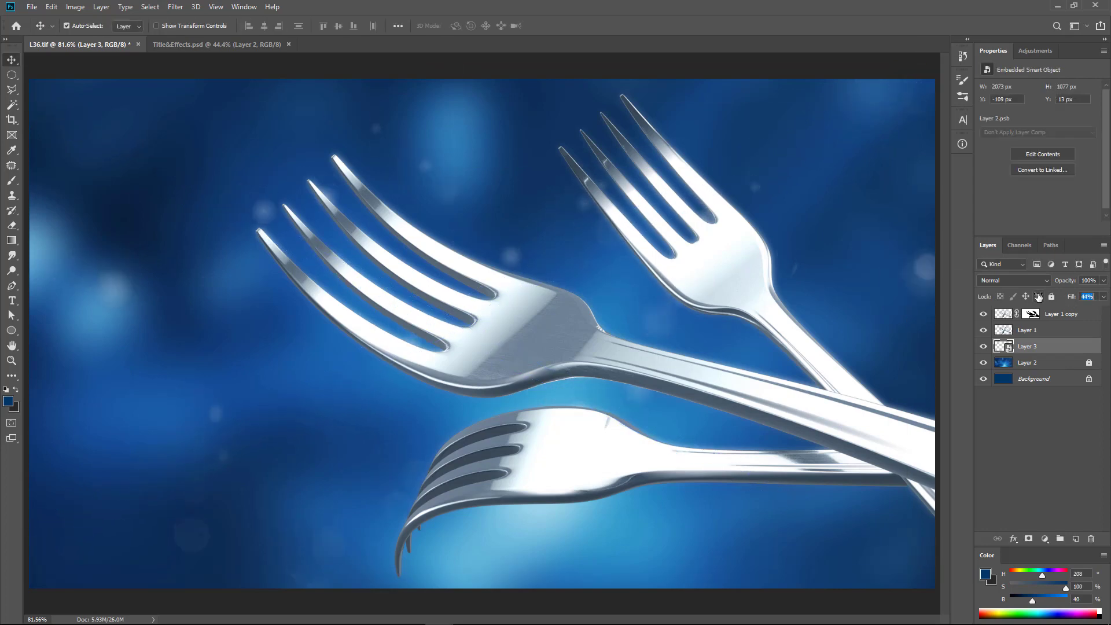
pyautogui.click(1030, 330)
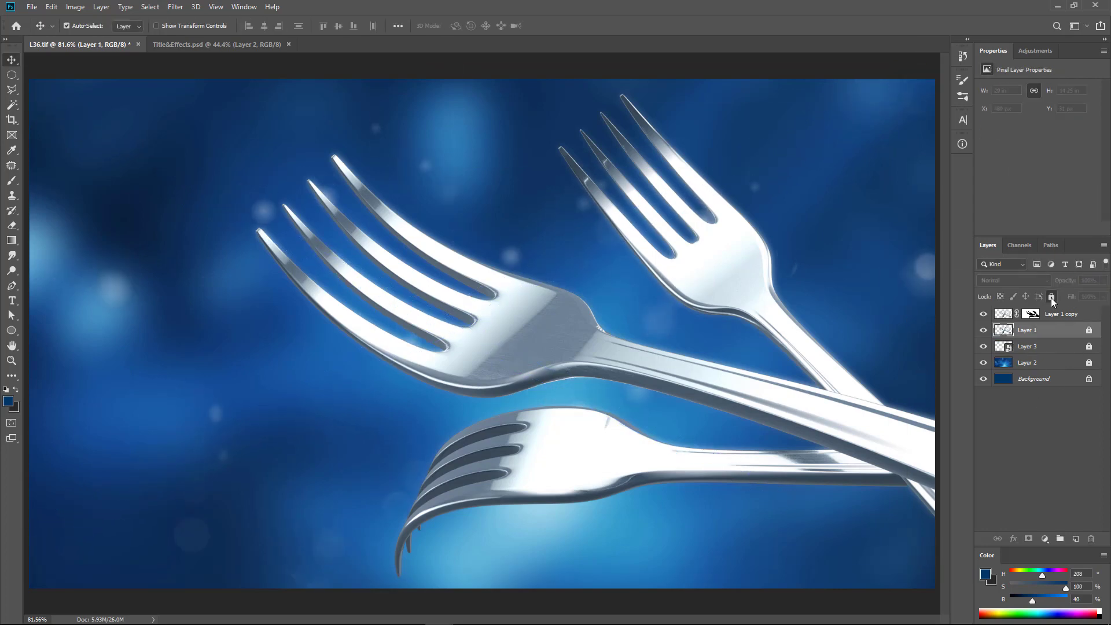
# Bring in a lens-flare glint, scaled down and rotated onto the left fork's tines.
pyautogui.click(244, 46)
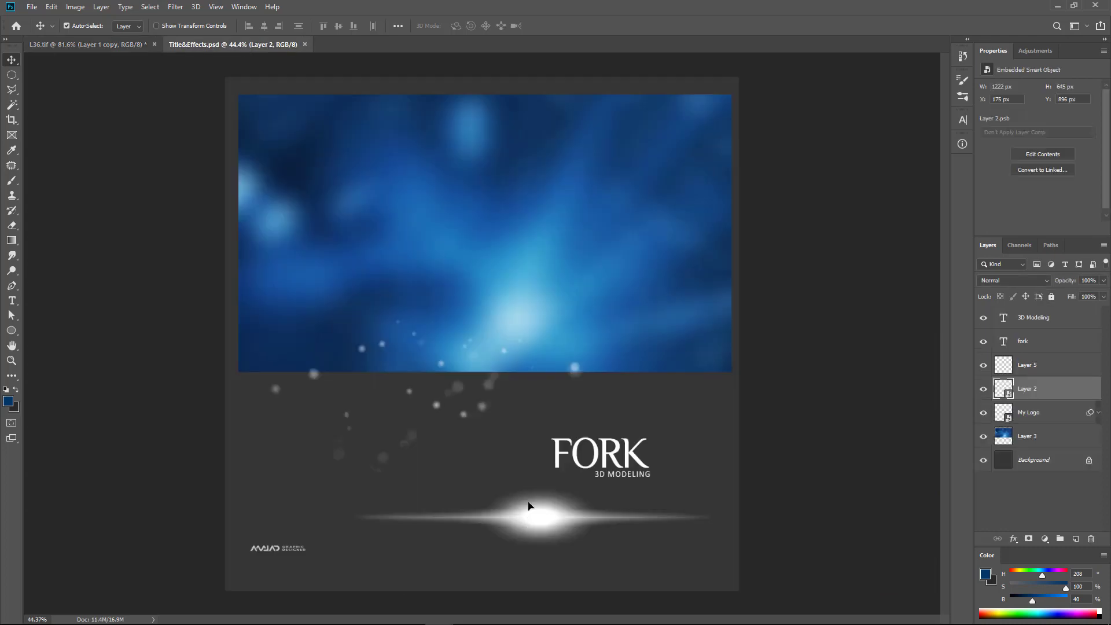
pyautogui.moveTo(529, 508); pyautogui.dragTo(508, 260)
pyautogui.hotkey('ctrl', 't')
pyautogui.moveTo(850, 191); pyautogui.dragTo(536, 249)
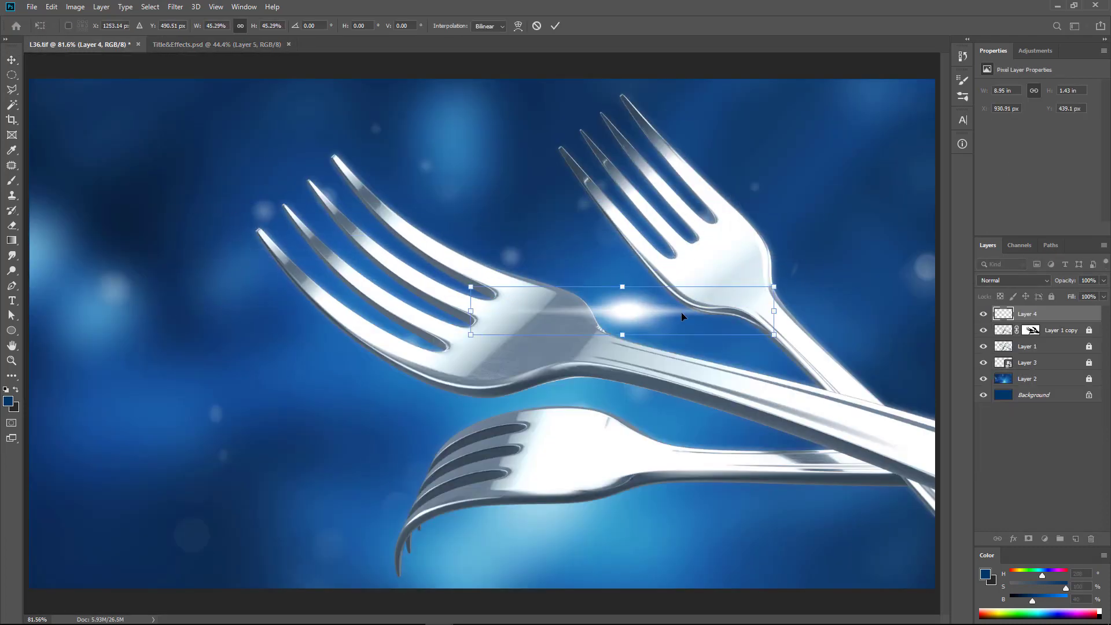
pyautogui.moveTo(395, 289); pyautogui.dragTo(441, 248)
pyautogui.keyDown('alt'); pyautogui.scroll(3, 442, 247); pyautogui.keyUp('alt')
pyautogui.moveTo(730, 254); pyautogui.dragTo(661, 345)
# Warp the glint along the tine and stretch a second glint along the fork handle.
pyautogui.rightClick(507, 264)
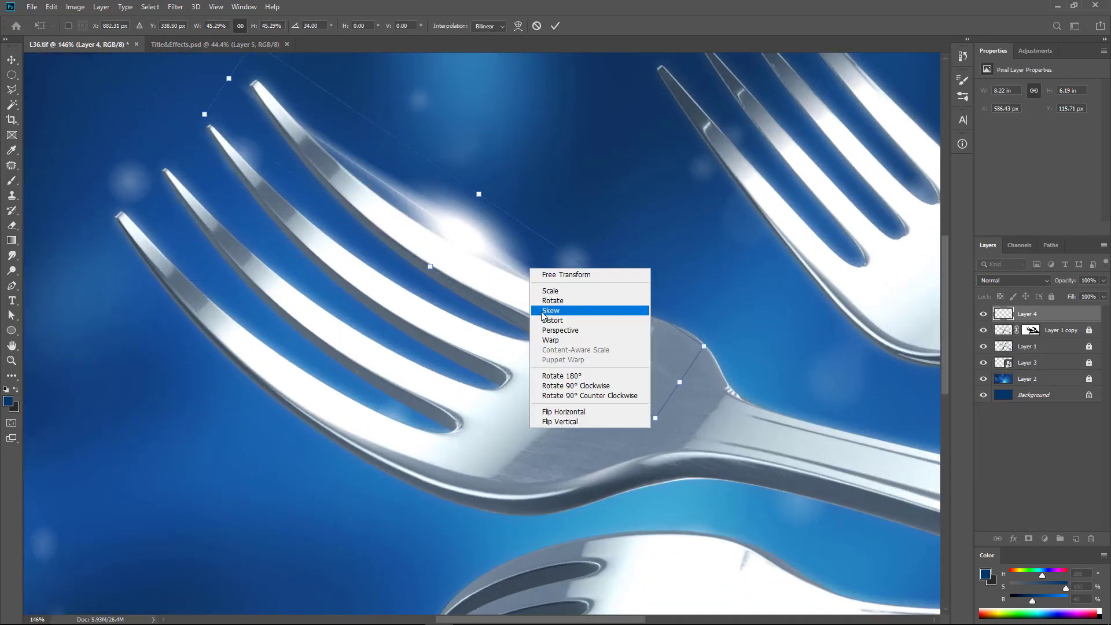
pyautogui.click(549, 351)
pyautogui.moveTo(426, 290)
pyautogui.mouseDown()
pyautogui.moveTo(461, 214)
pyautogui.moveTo(446, 257)
pyautogui.moveTo(544, 243)
pyautogui.mouseUp()
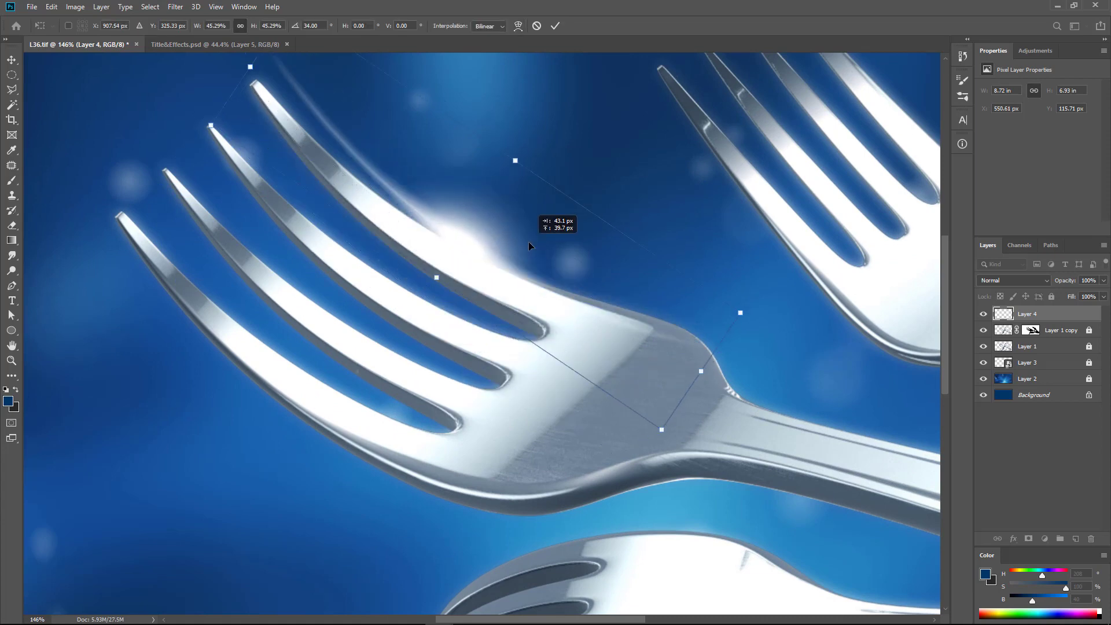
pyautogui.moveTo(636, 284)
pyautogui.mouseDown()
pyautogui.moveTo(651, 356)
pyautogui.moveTo(583, 322)
pyautogui.mouseUp()
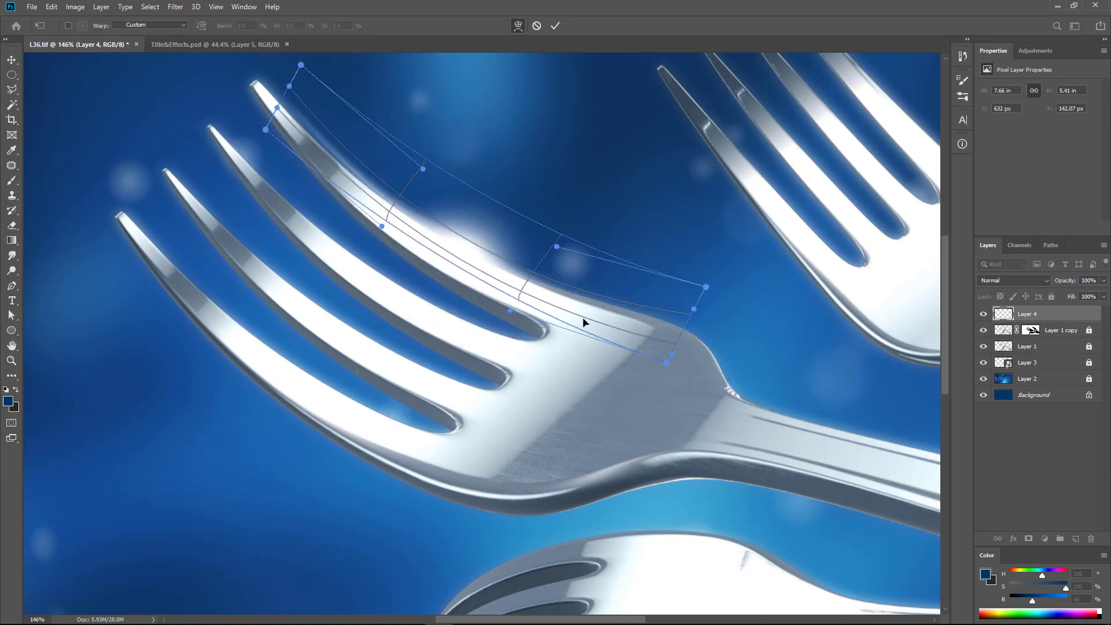
pyautogui.rightClick(384, 183)
pyautogui.click(405, 186)
pyautogui.moveTo(438, 206); pyautogui.dragTo(455, 217)
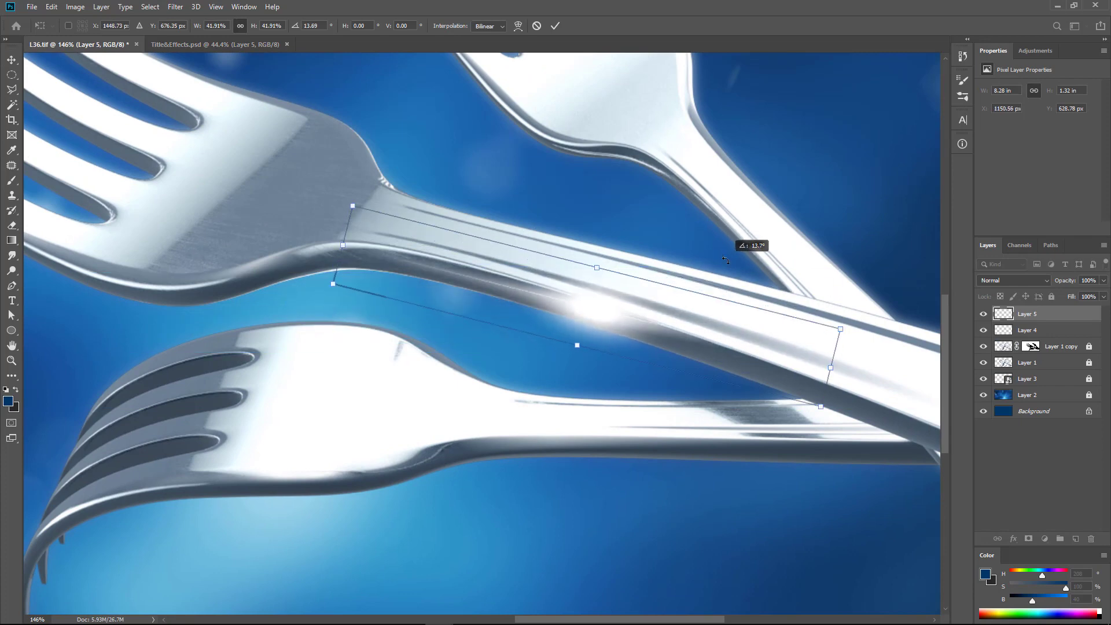
pyautogui.moveTo(725, 260)
pyautogui.mouseDown()
pyautogui.moveTo(615, 315)
pyautogui.moveTo(592, 237)
pyautogui.moveTo(582, 249)
pyautogui.moveTo(590, 299)
pyautogui.mouseUp()
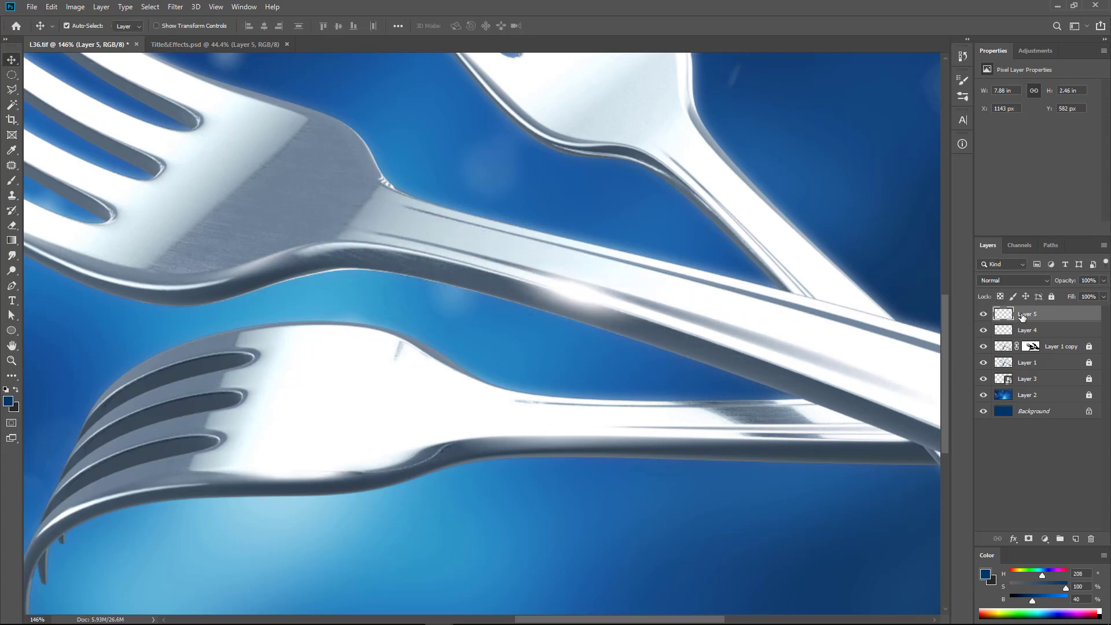
pyautogui.hotkey('ctrl', '0')
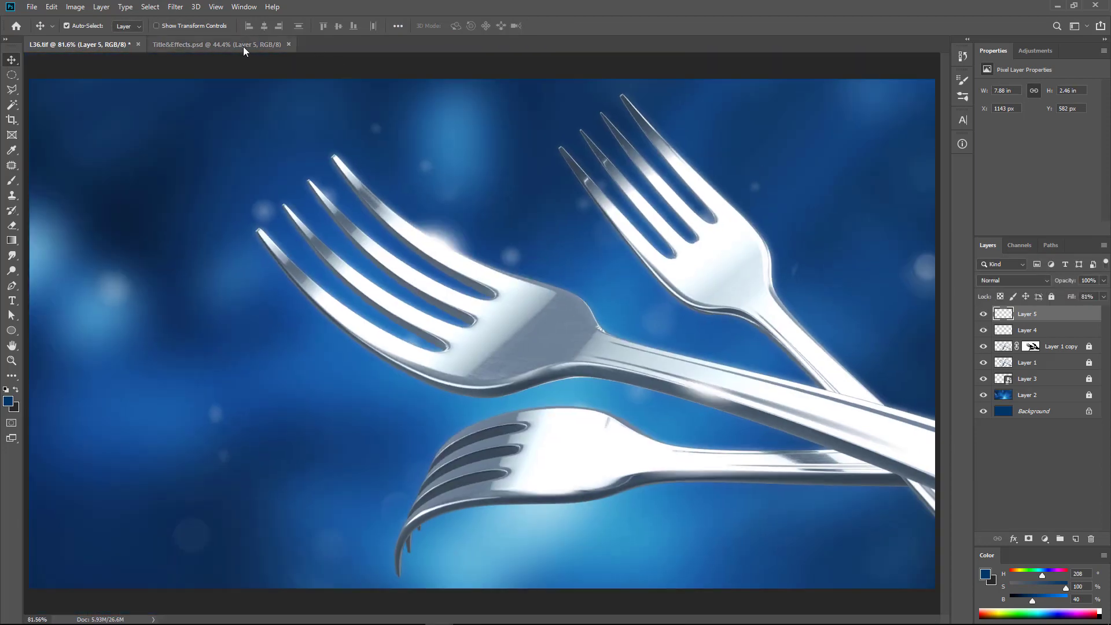
# Bring the FORK 3D MODELING title and the logo from Title&Effects into the fork image.
pyautogui.click(243, 51)
pyautogui.moveTo(549, 454)
pyautogui.mouseDown()
pyautogui.moveTo(149, 179)
pyautogui.moveTo(234, 414)
pyautogui.mouseUp()
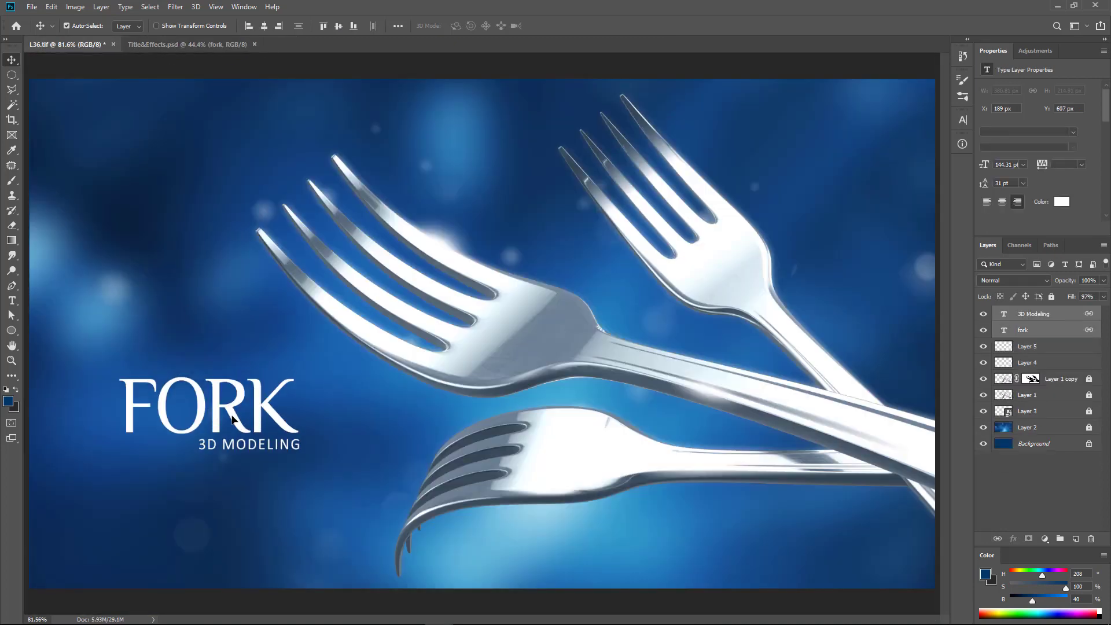
pyautogui.moveTo(124, 528); pyautogui.dragTo(128, 515)
# Preview the finished fork composite in full-screen view.
pyautogui.press('f')
pyautogui.press('f')
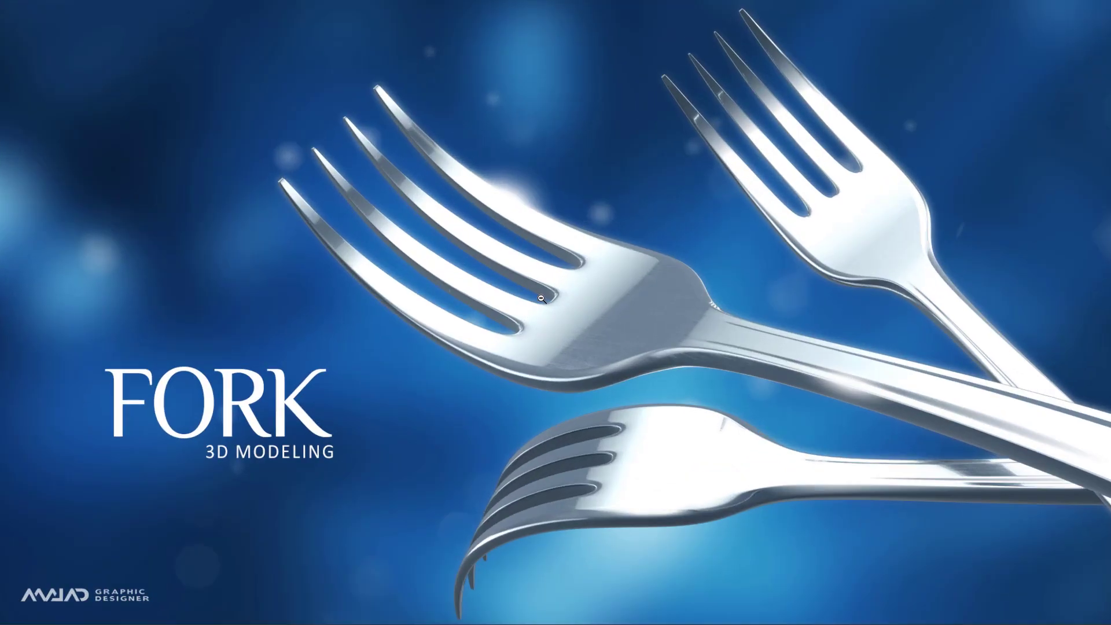
pyautogui.keyDown('alt'); pyautogui.scroll(1, 489, 330); pyautogui.keyUp('alt')
pyautogui.keyDown('alt'); pyautogui.scroll(1, 490, 331); pyautogui.keyUp('alt')
pyautogui.keyDown('alt'); pyautogui.scroll(1, 490, 331); pyautogui.keyUp('alt')
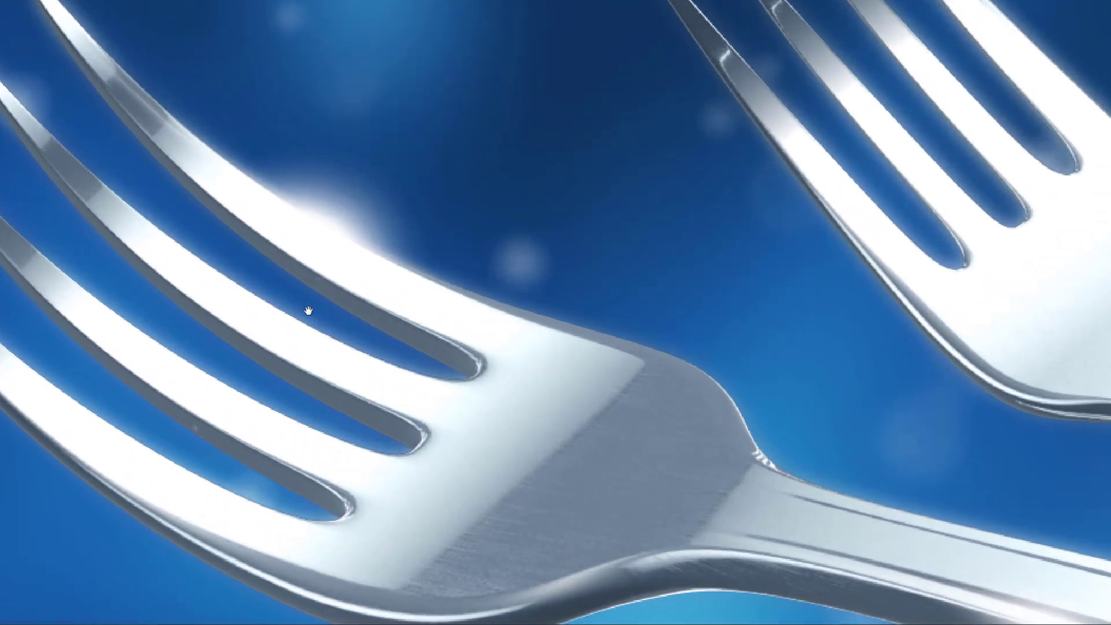